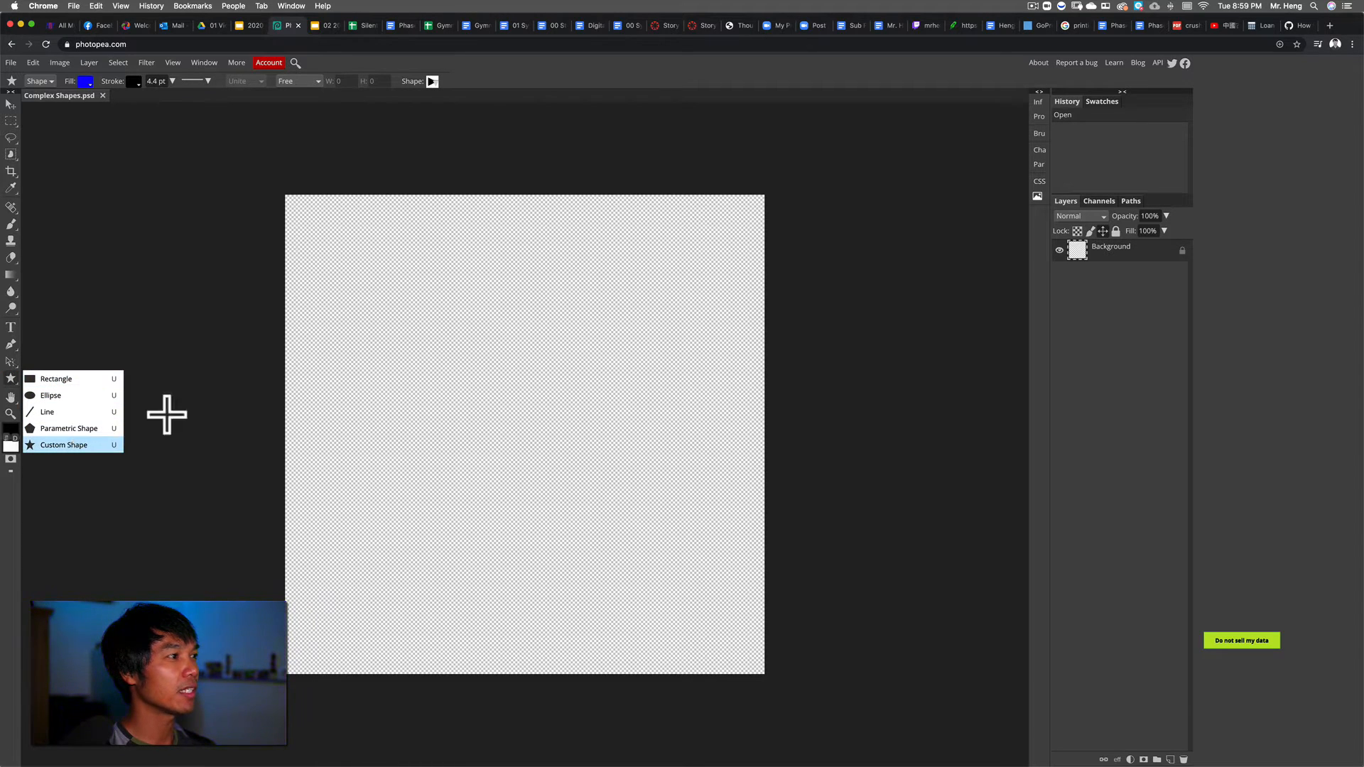
# Search the custom shape library for "twitch"
pyautogui.click(434, 81)
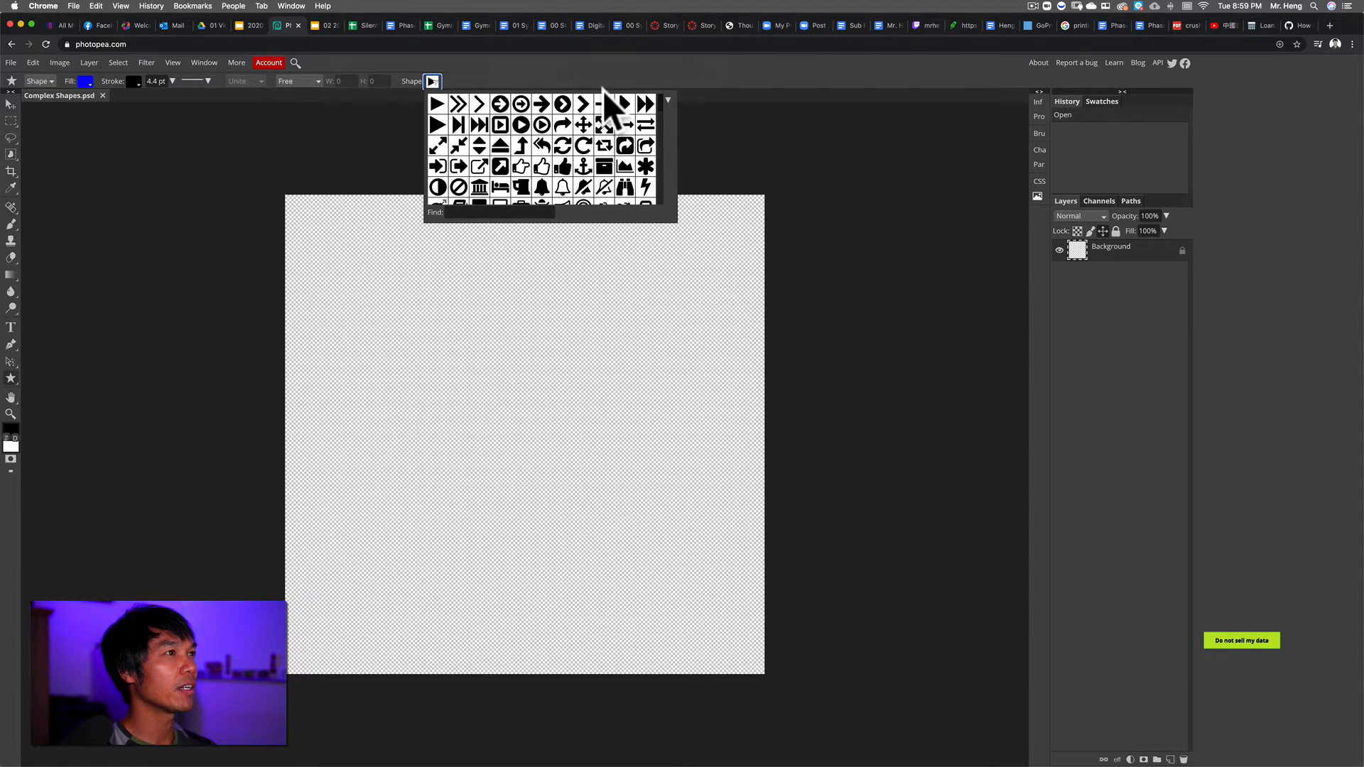
pyautogui.click(662, 101)
pyautogui.moveTo(661, 101)
pyautogui.mouseDown()
pyautogui.moveTo(661, 199)
pyautogui.moveTo(665, 96)
pyautogui.mouseUp()
pyautogui.click(530, 213)
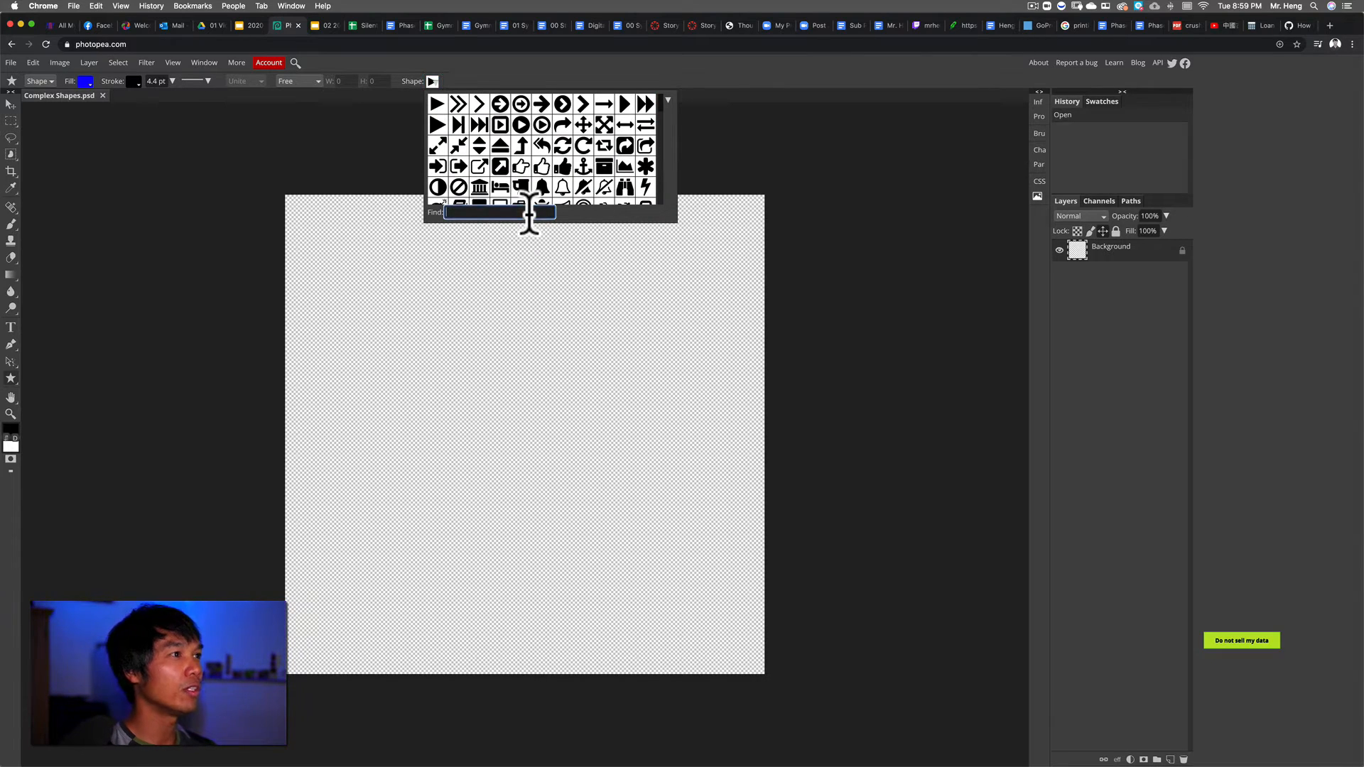
pyautogui.write('to')
pyautogui.press('BackSpace')
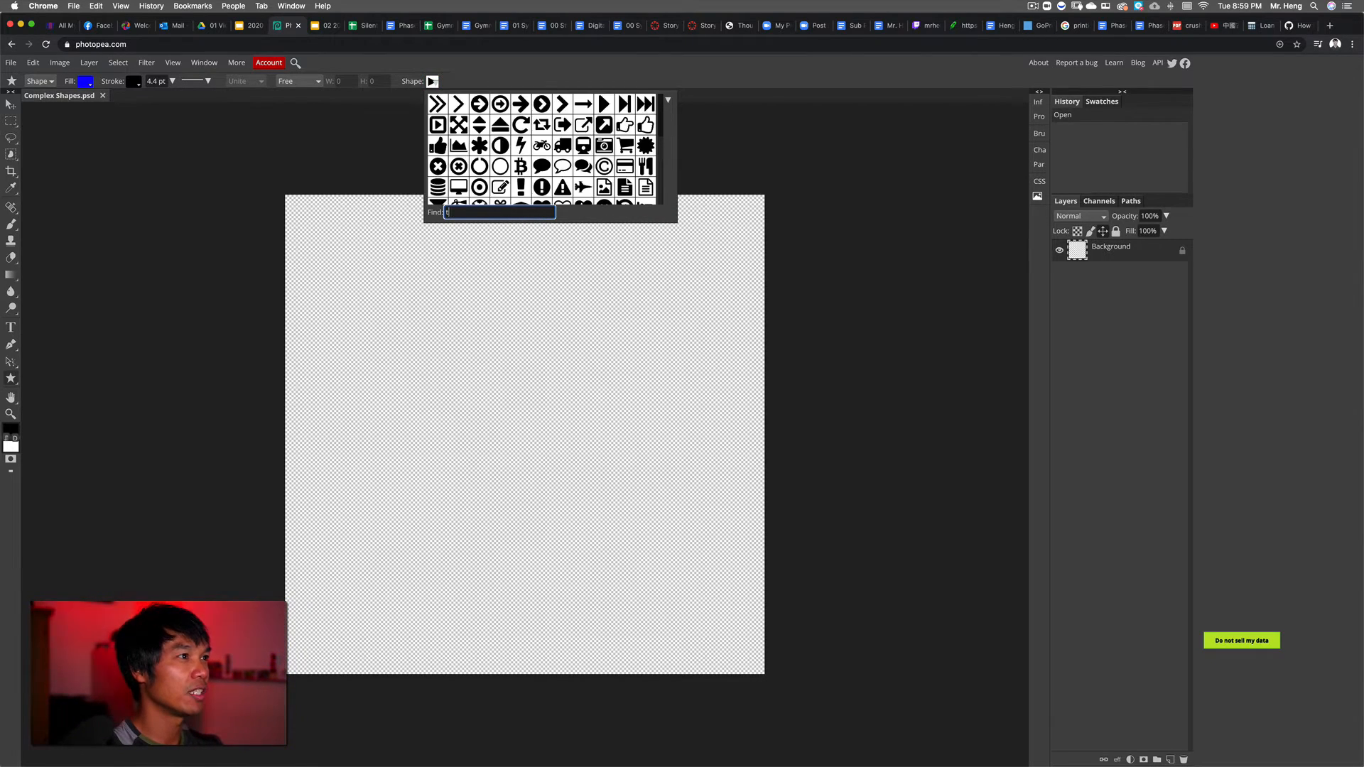
pyautogui.write('witch')
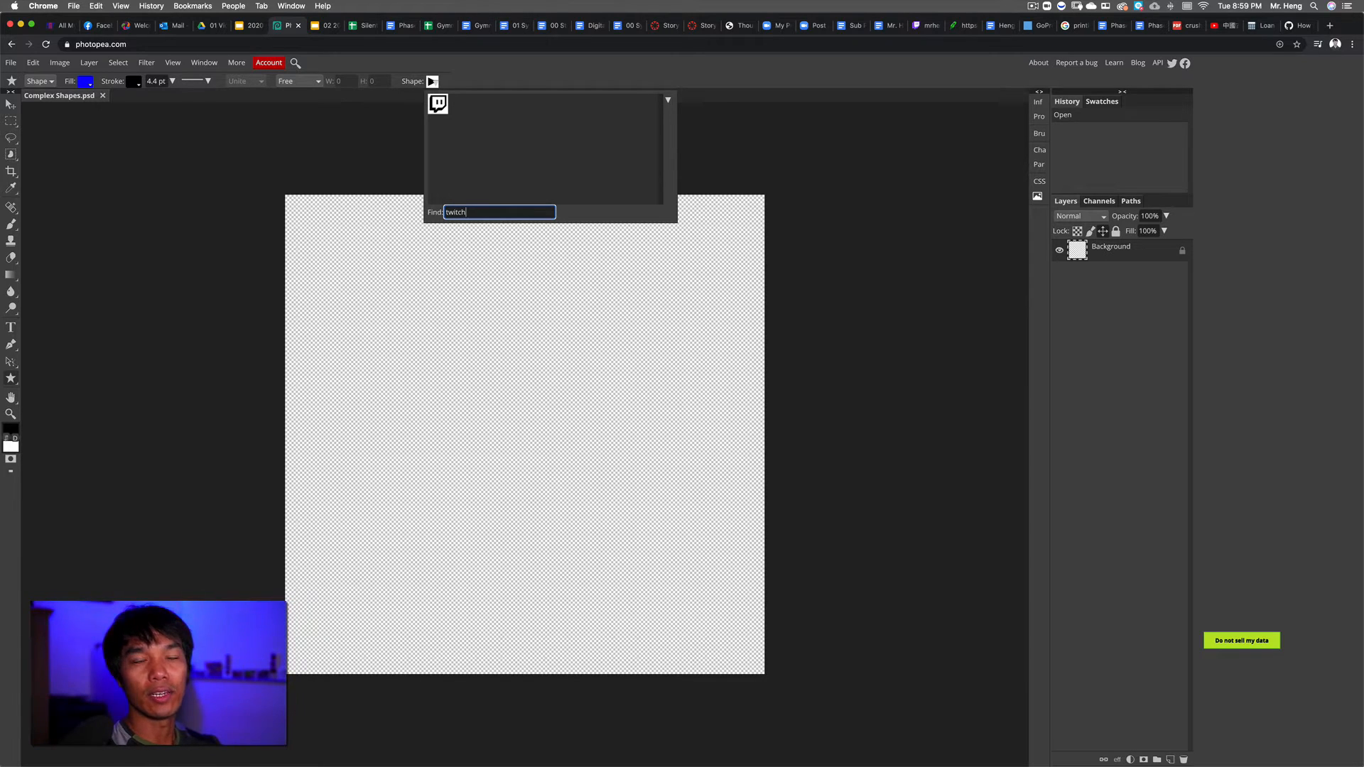
# Search the custom shapes for "insta" and draw the Instagram logo left of the canvas centre
pyautogui.press('BackSpace')
pyautogui.press('BackSpace')
pyautogui.press('BackSpace')
pyautogui.press('BackSpace')
pyautogui.press('BackSpace')
pyautogui.press('BackSpace')
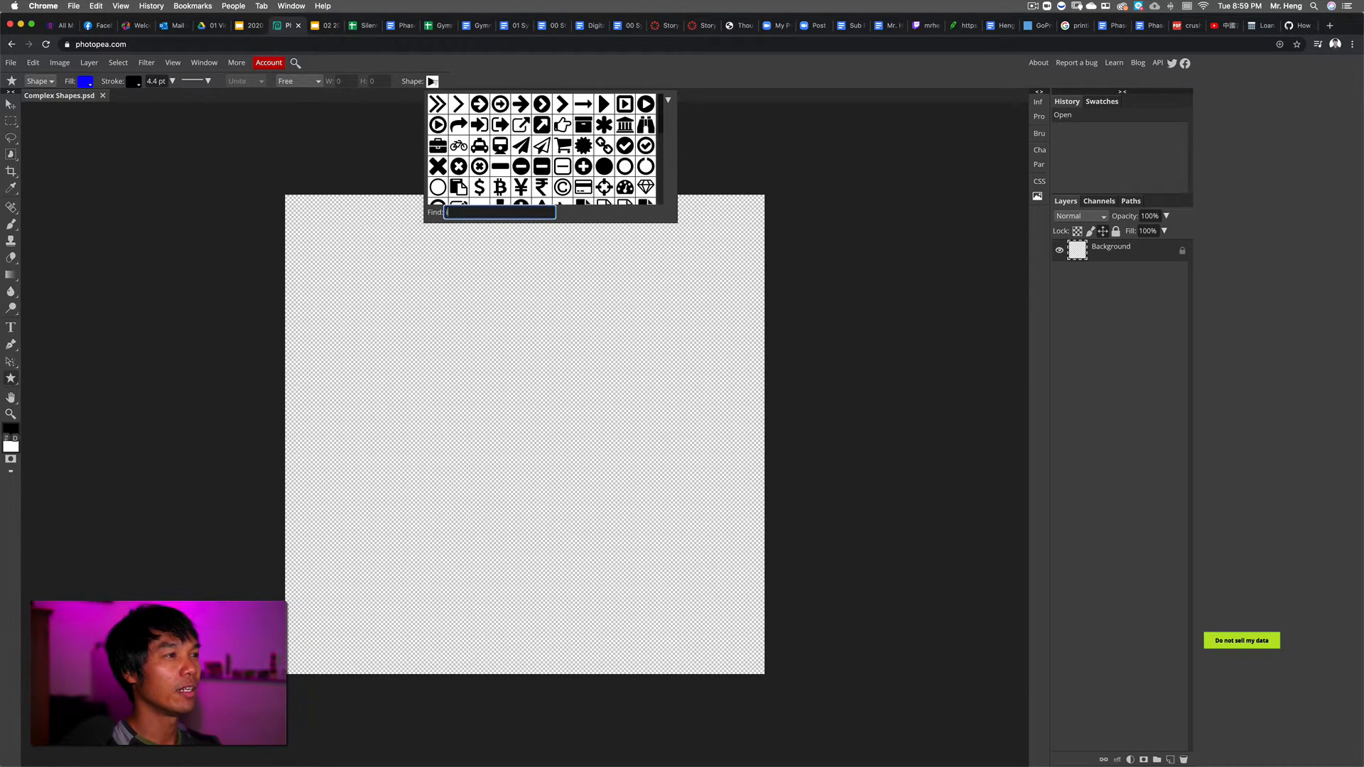
pyautogui.write('insta')
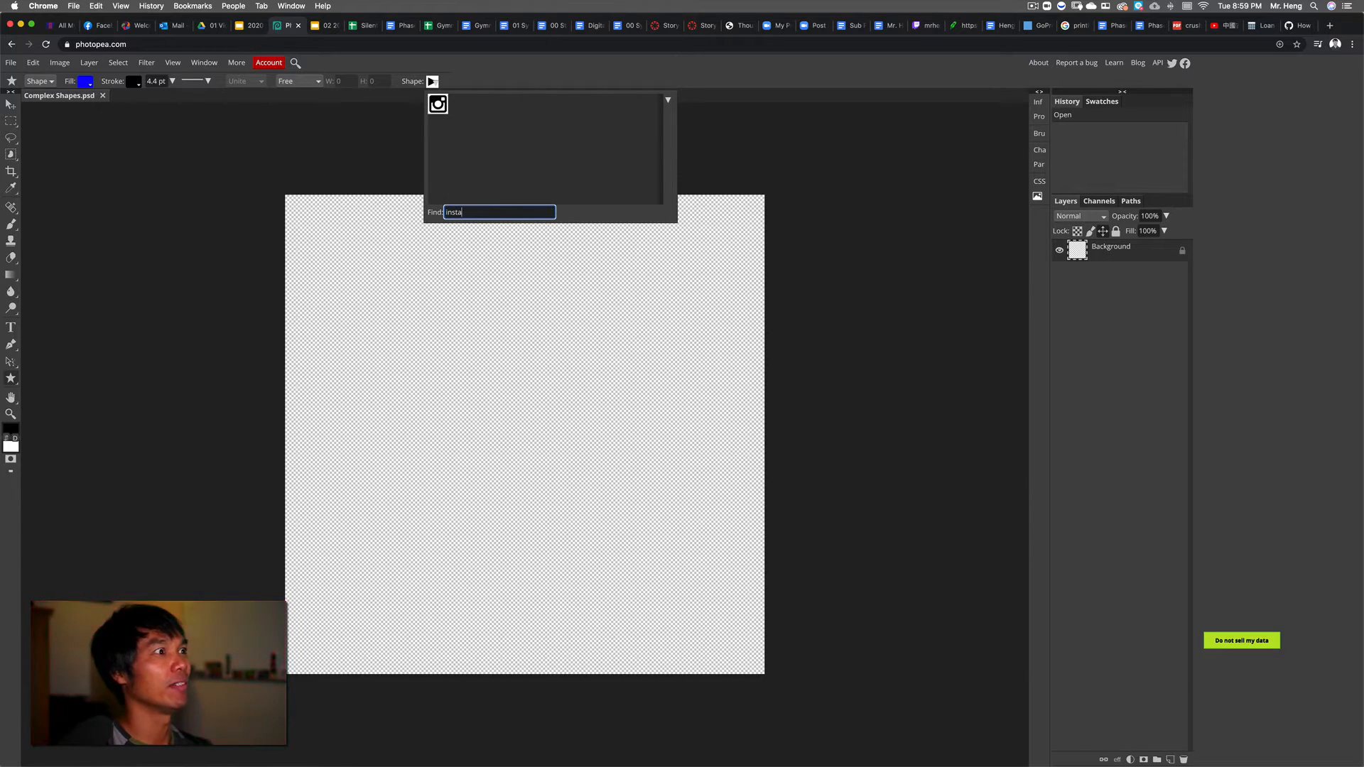
pyautogui.click(438, 104)
pyautogui.moveTo(382, 348); pyautogui.dragTo(535, 518)
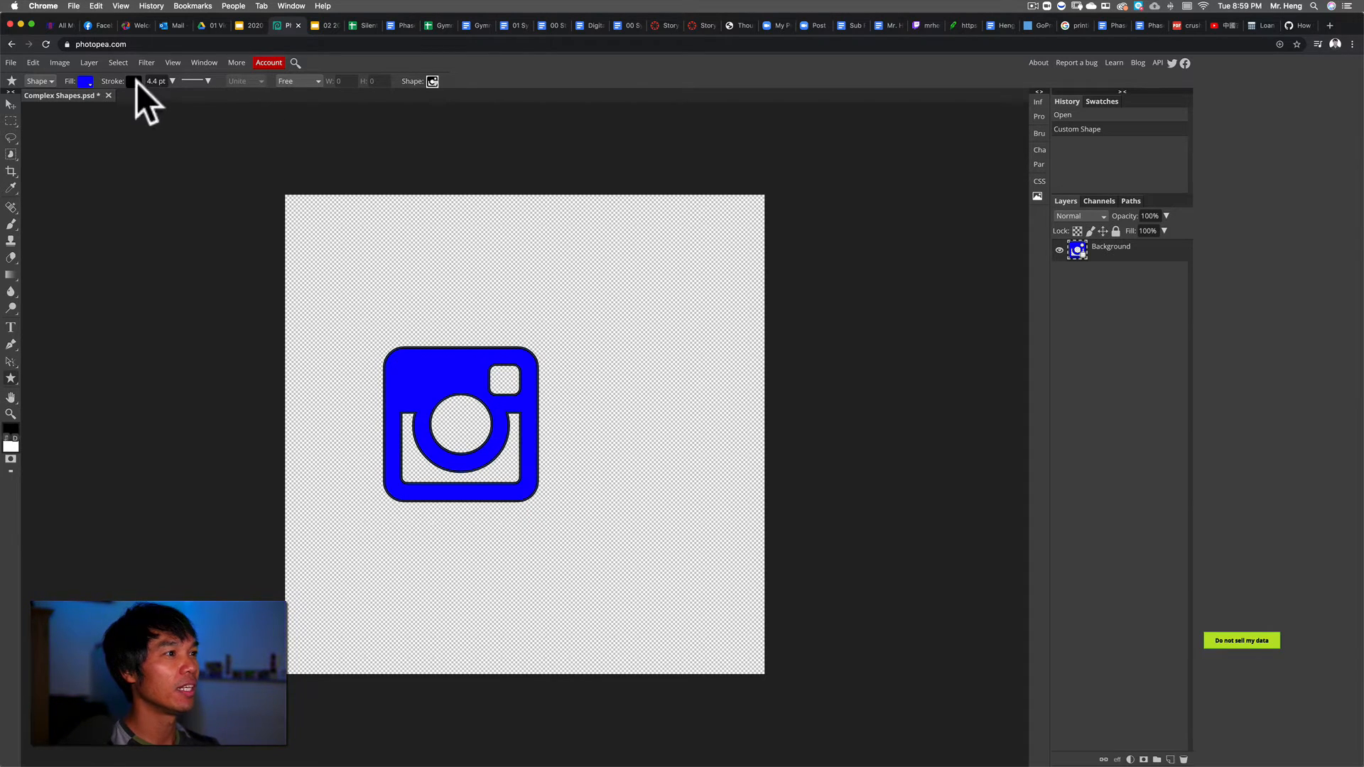
# Move the Instagram logo to the canvas's upper-left corner, and undo both the move and the drawn shape
pyautogui.click(11, 104)
pyautogui.moveTo(458, 372); pyautogui.dragTo(366, 231)
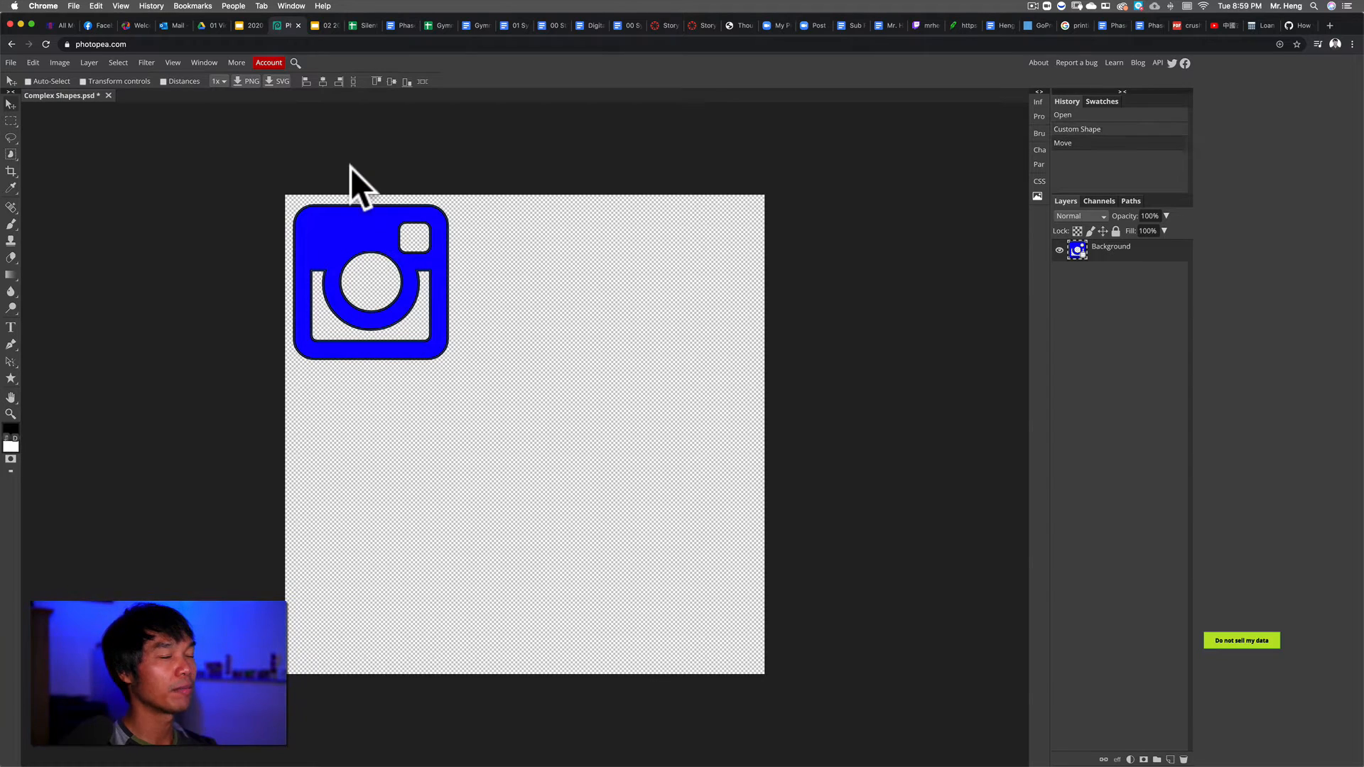
pyautogui.press('super+z')
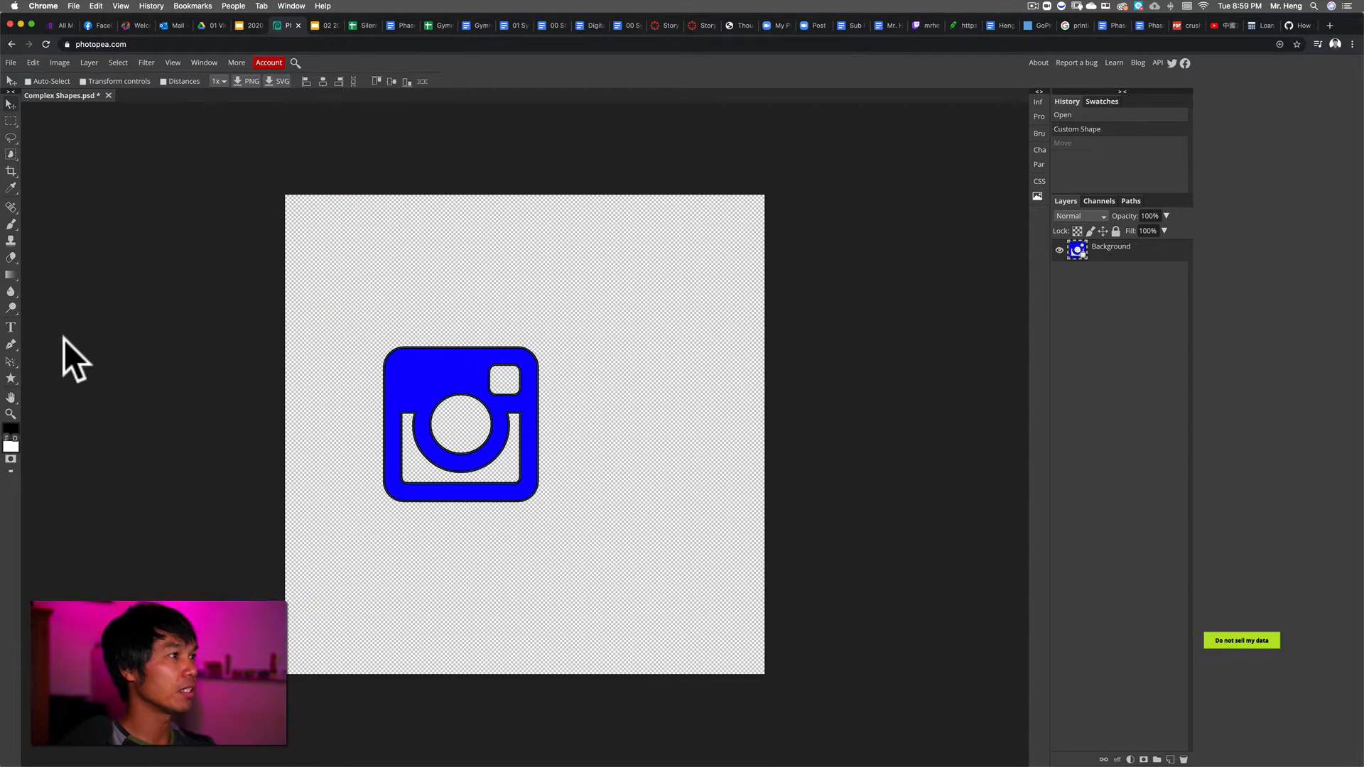
pyautogui.press('super+z')
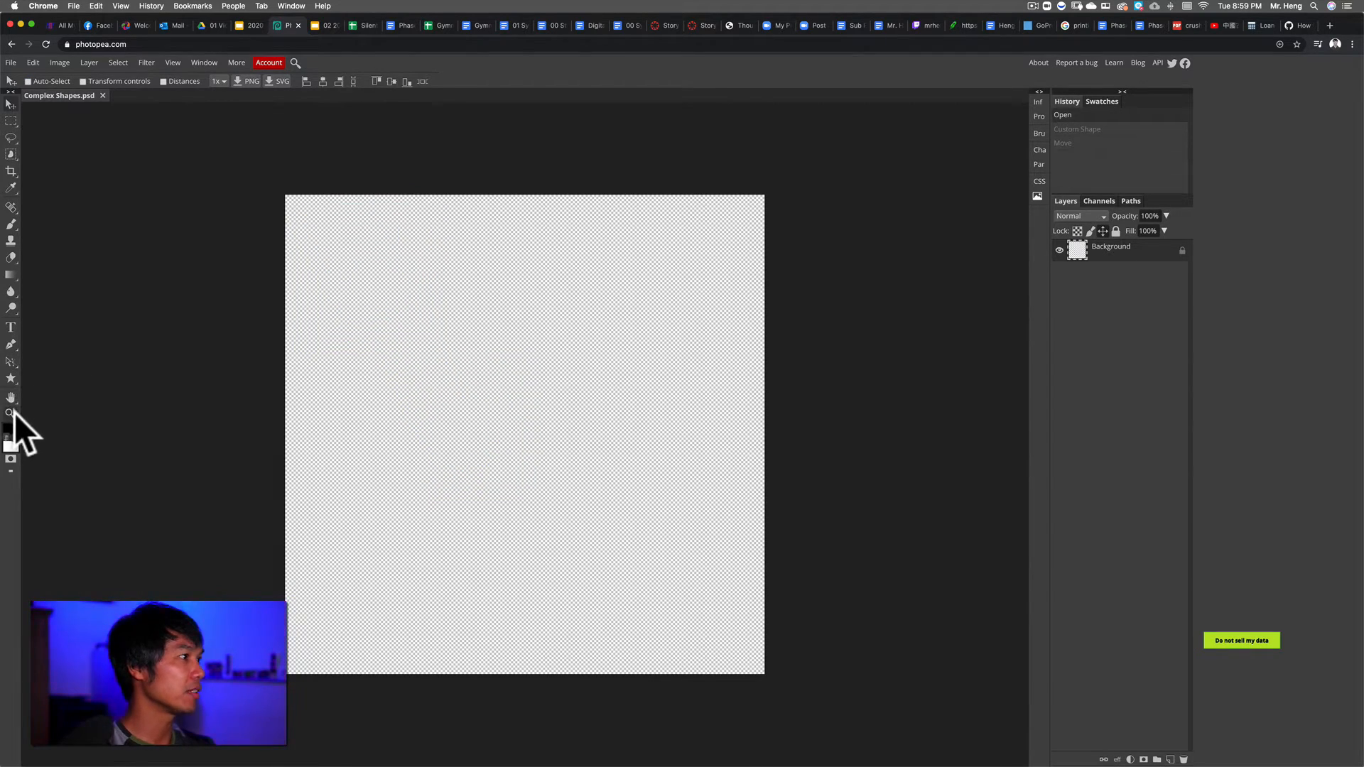
# Draw a wide blue rectangle in the upper part of the canvas and centre it horizontally
pyautogui.rightClick(12, 379)
pyautogui.click(45, 379)
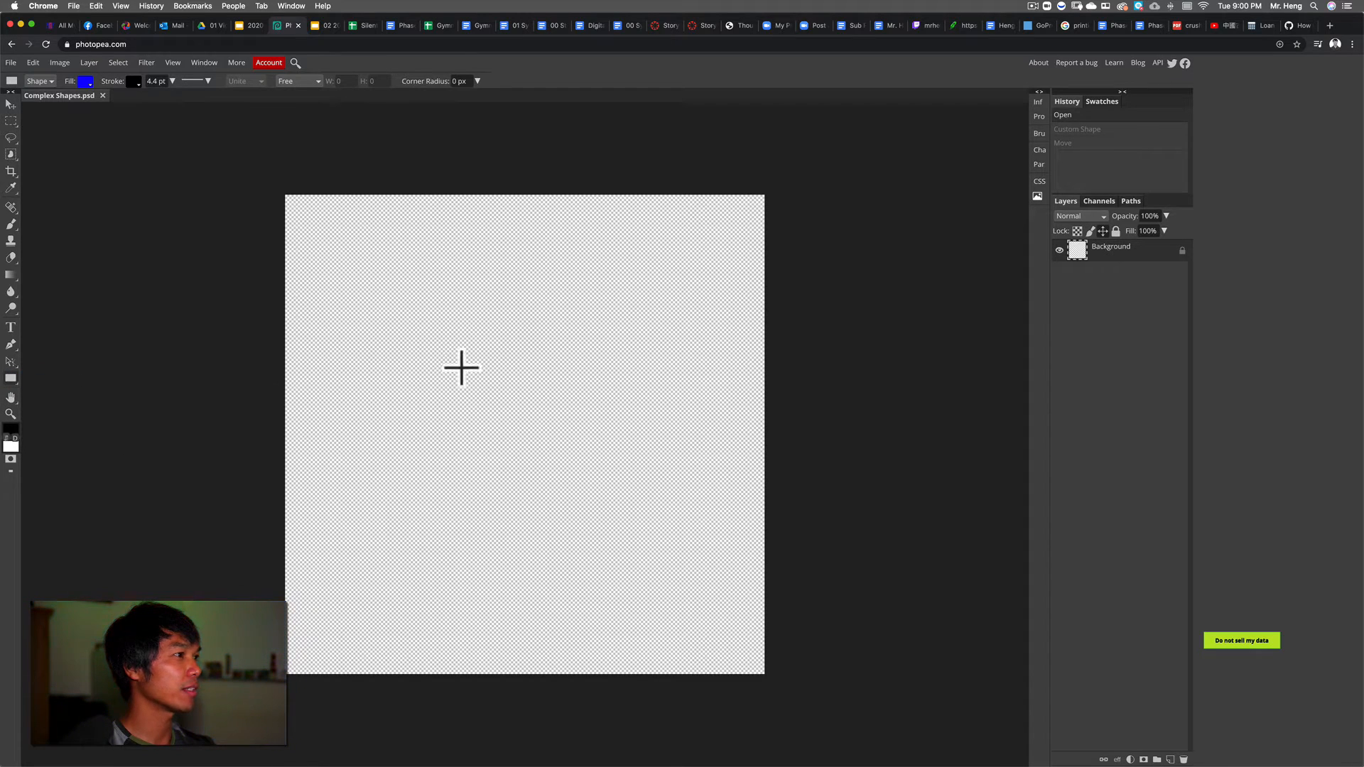
pyautogui.moveTo(414, 264); pyautogui.dragTo(669, 370)
pyautogui.click(8, 101)
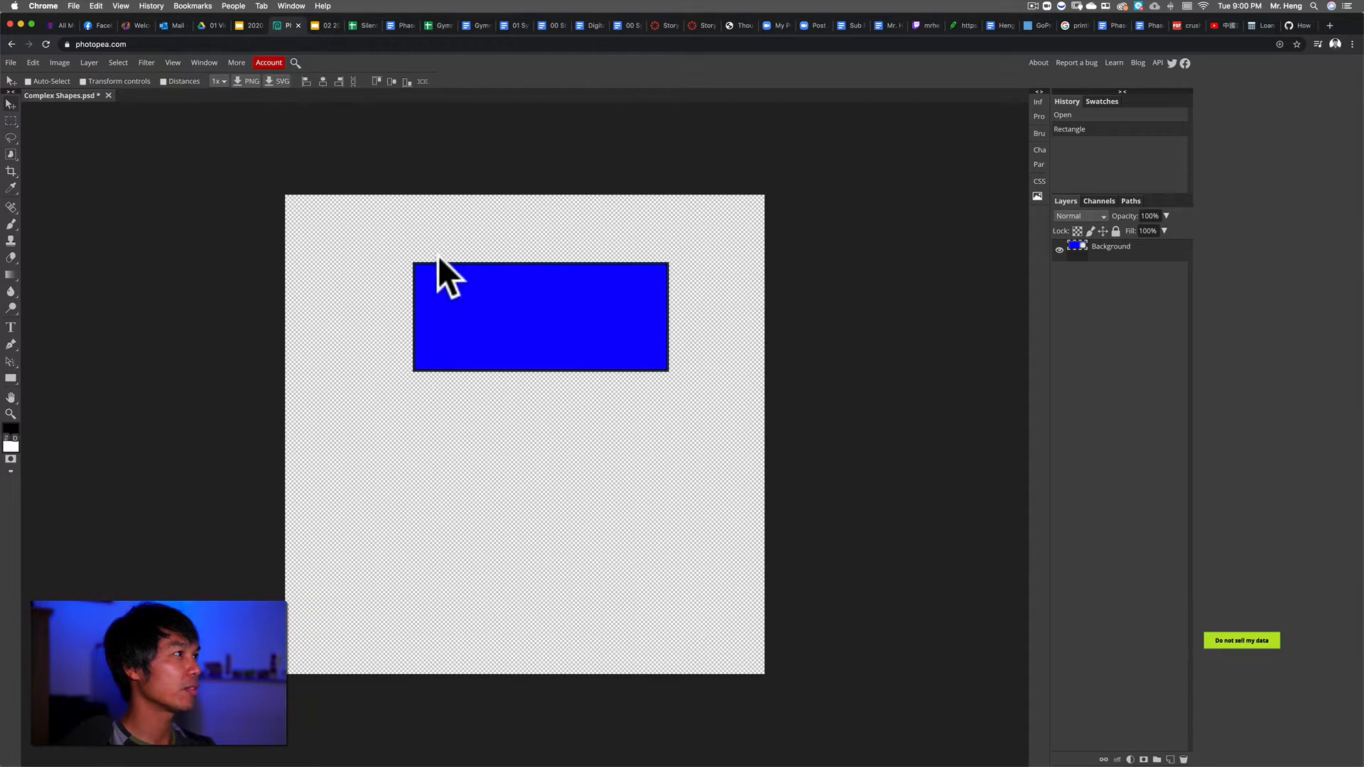
pyautogui.moveTo(519, 304); pyautogui.dragTo(504, 282)
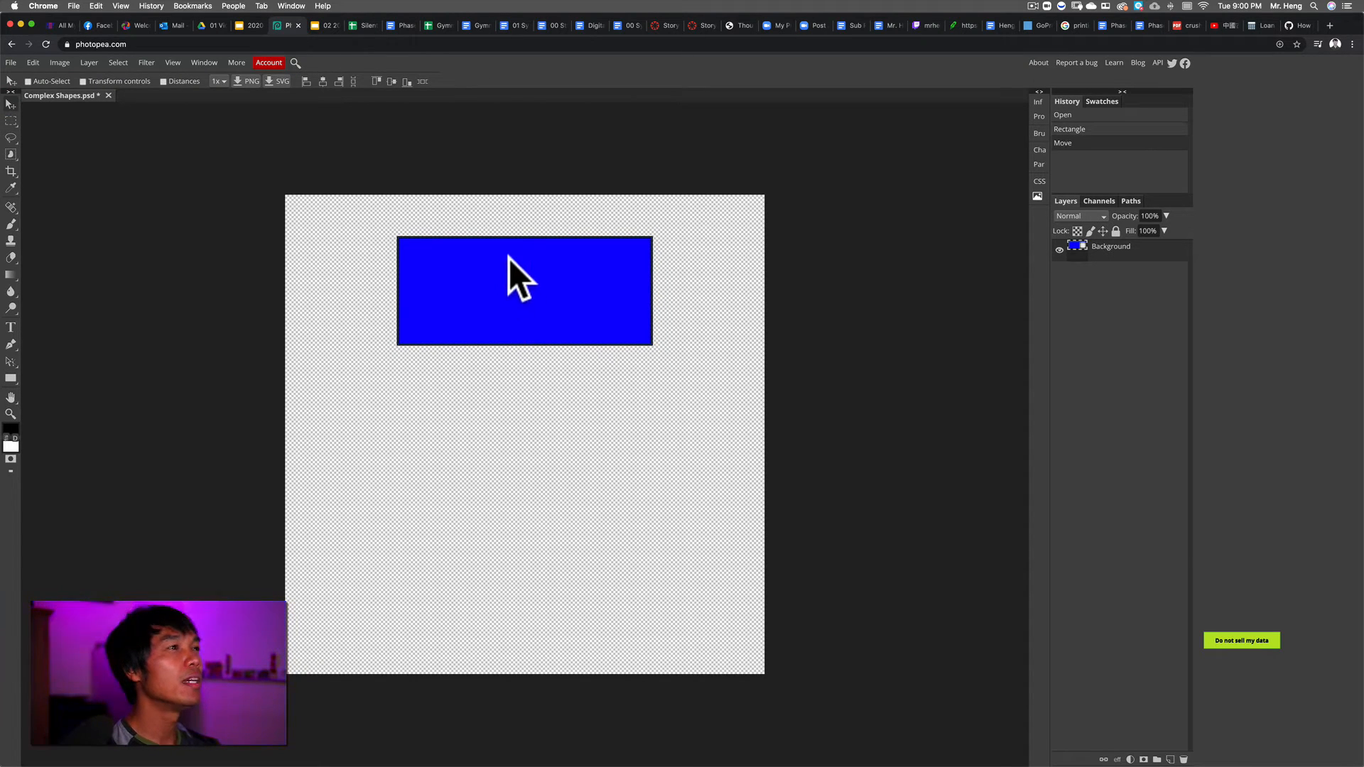
# Duplicate the blue rectangle's layer and move the copy below the original, slightly to its left
pyautogui.click(1071, 248)
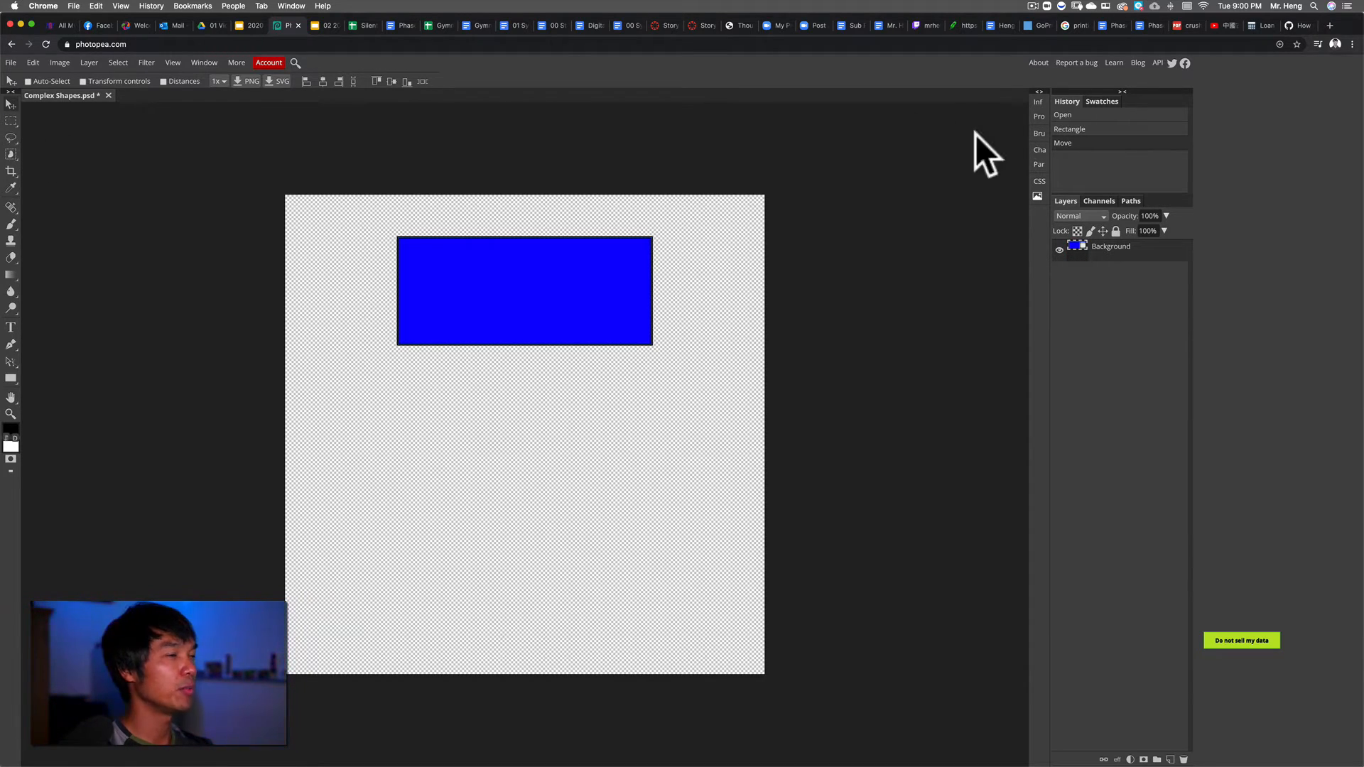
pyautogui.moveTo(1075, 249); pyautogui.dragTo(1170, 759)
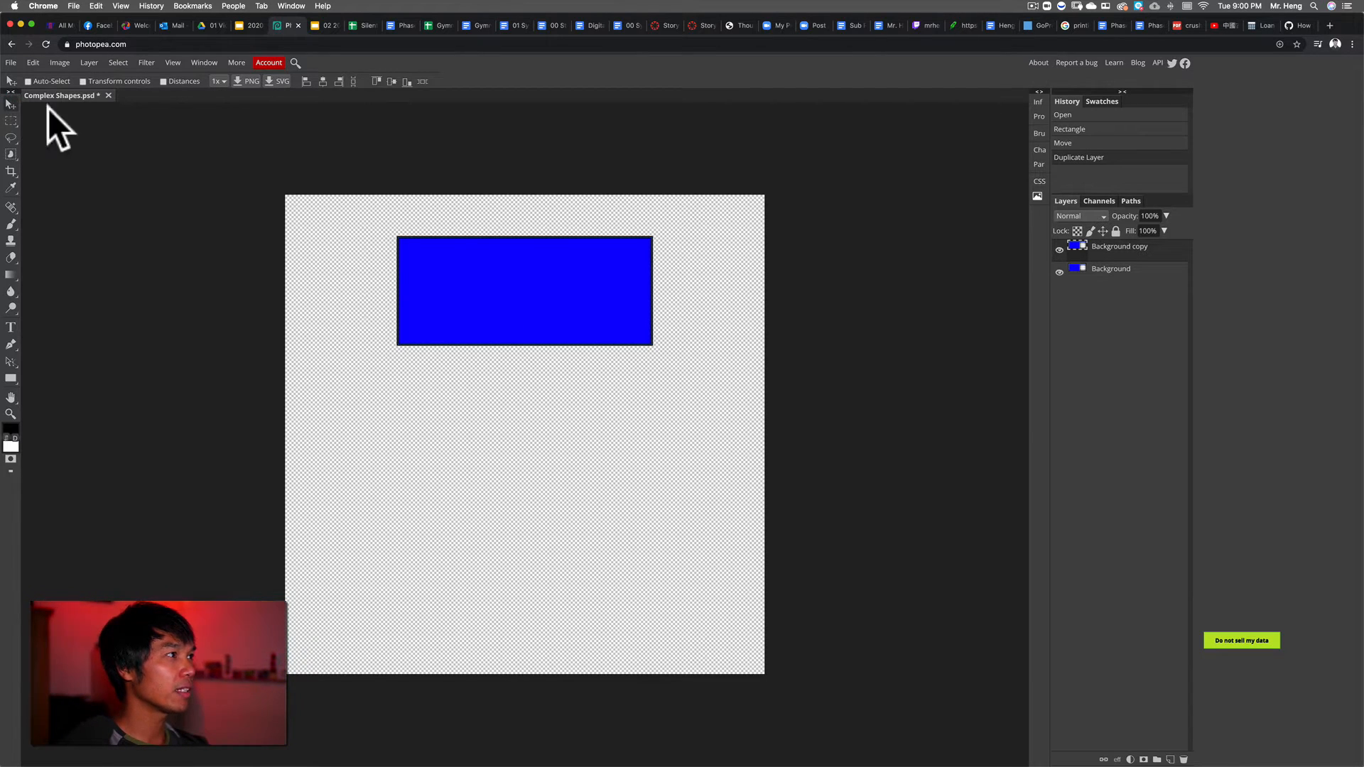
pyautogui.moveTo(531, 260); pyautogui.dragTo(510, 412)
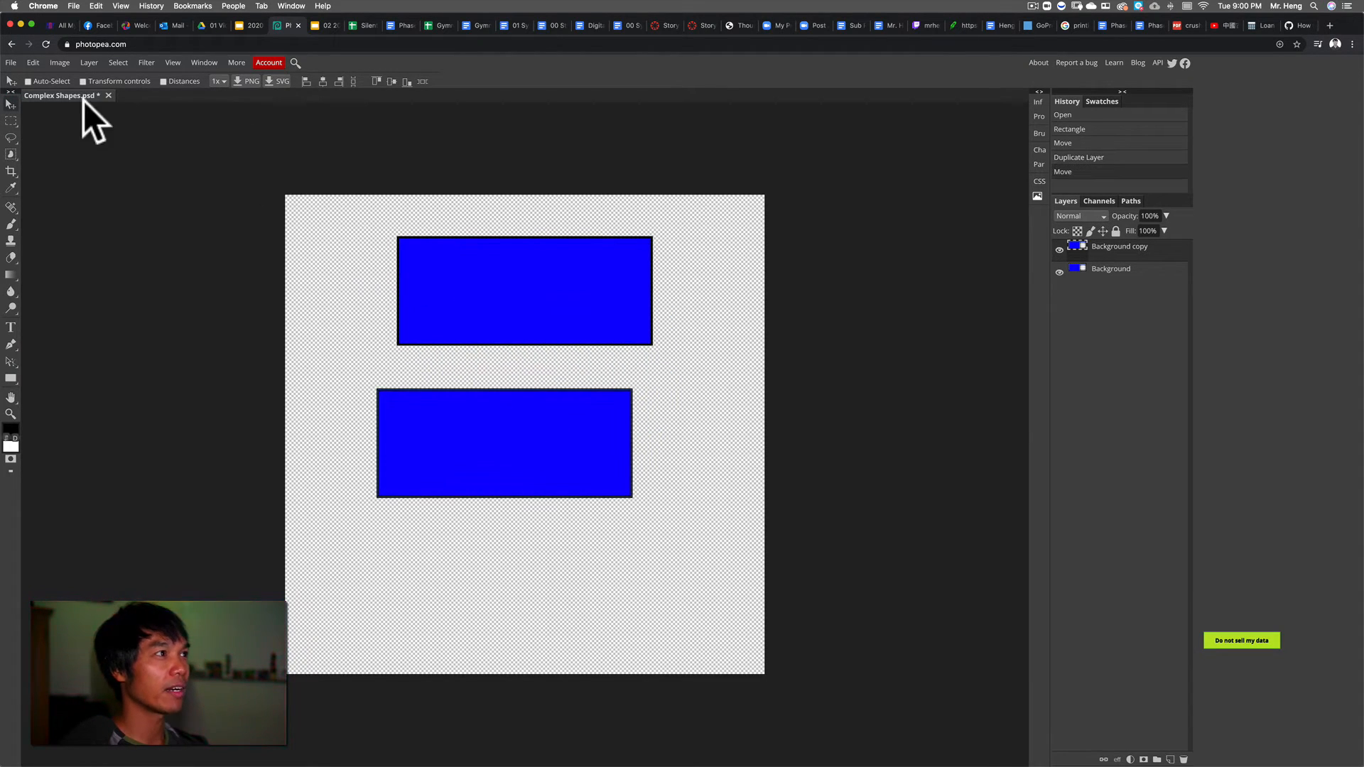
# Set the lower rectangle's fill to red and its stroke to the yellow pattern
pyautogui.click(10, 376)
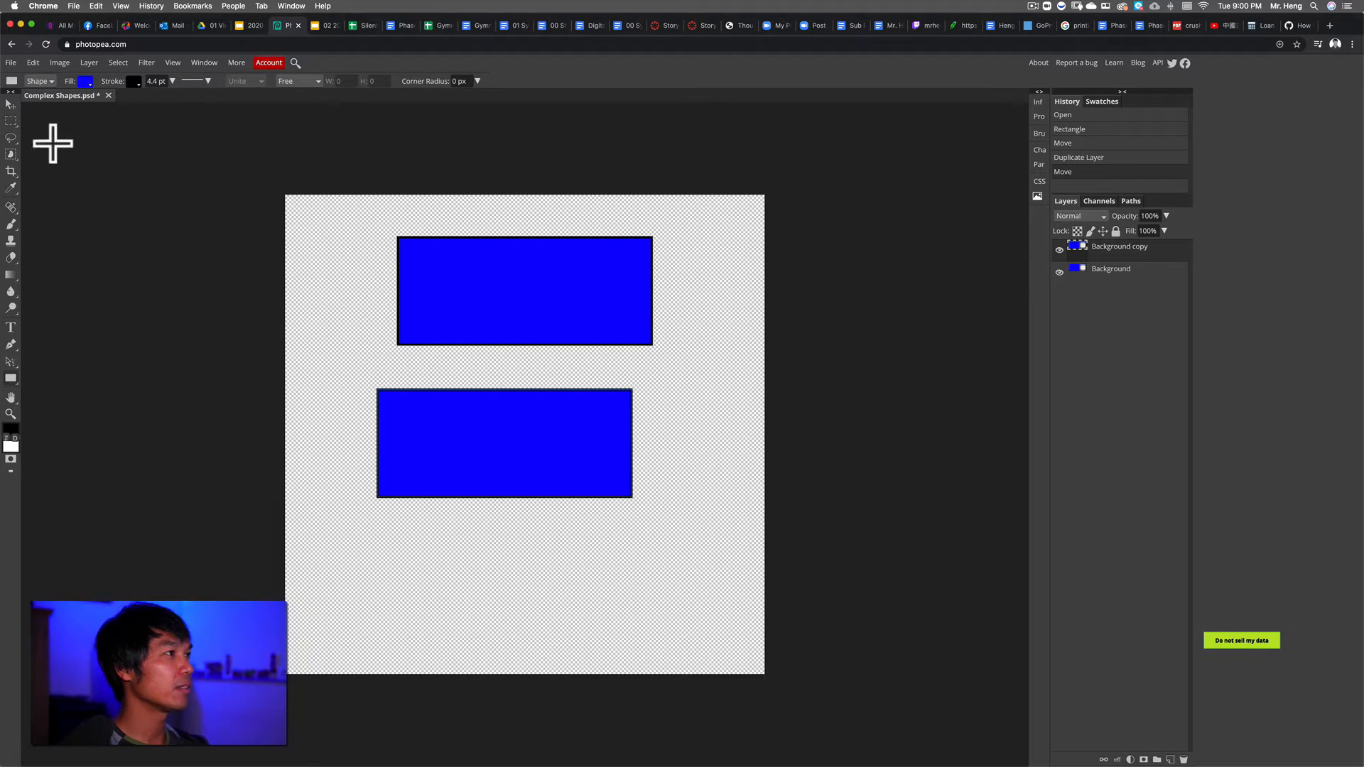
pyautogui.click(86, 81)
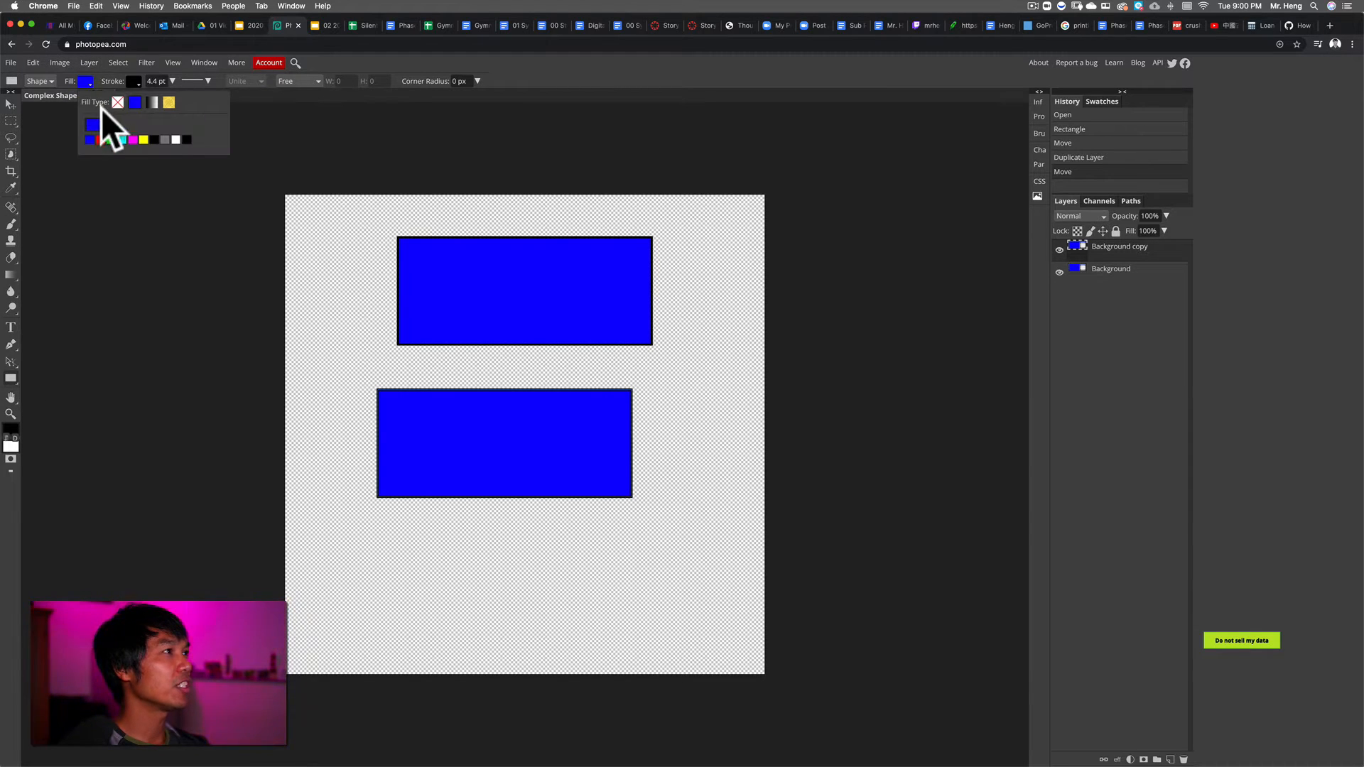
pyautogui.click(100, 139)
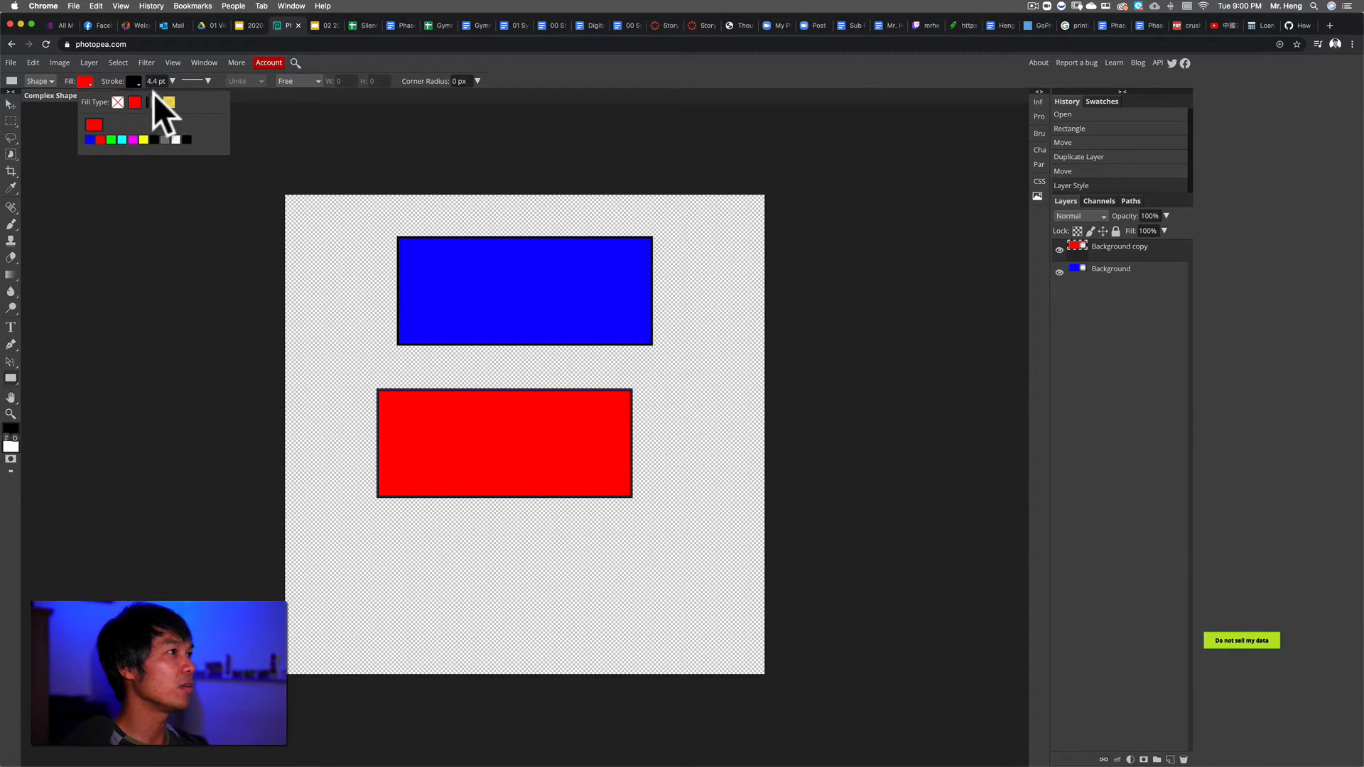
pyautogui.click(133, 82)
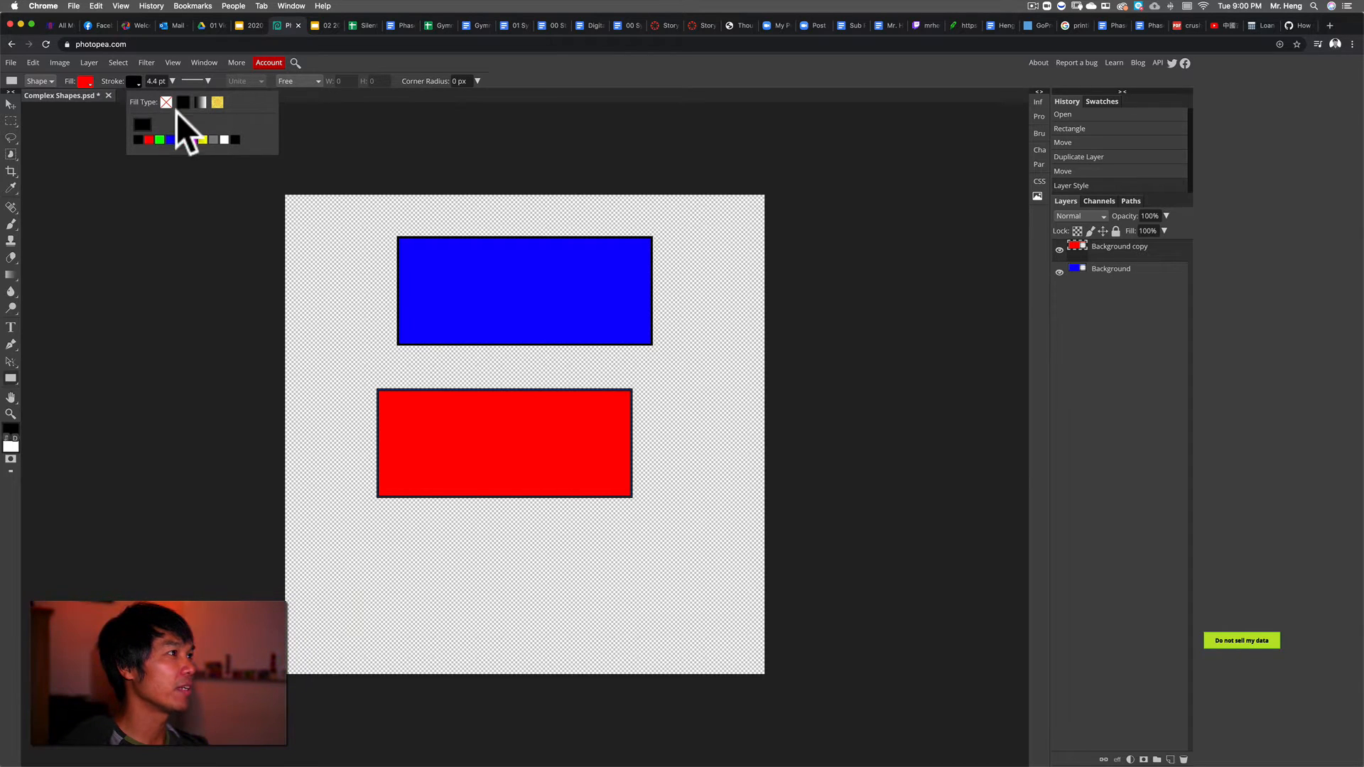
pyautogui.click(219, 102)
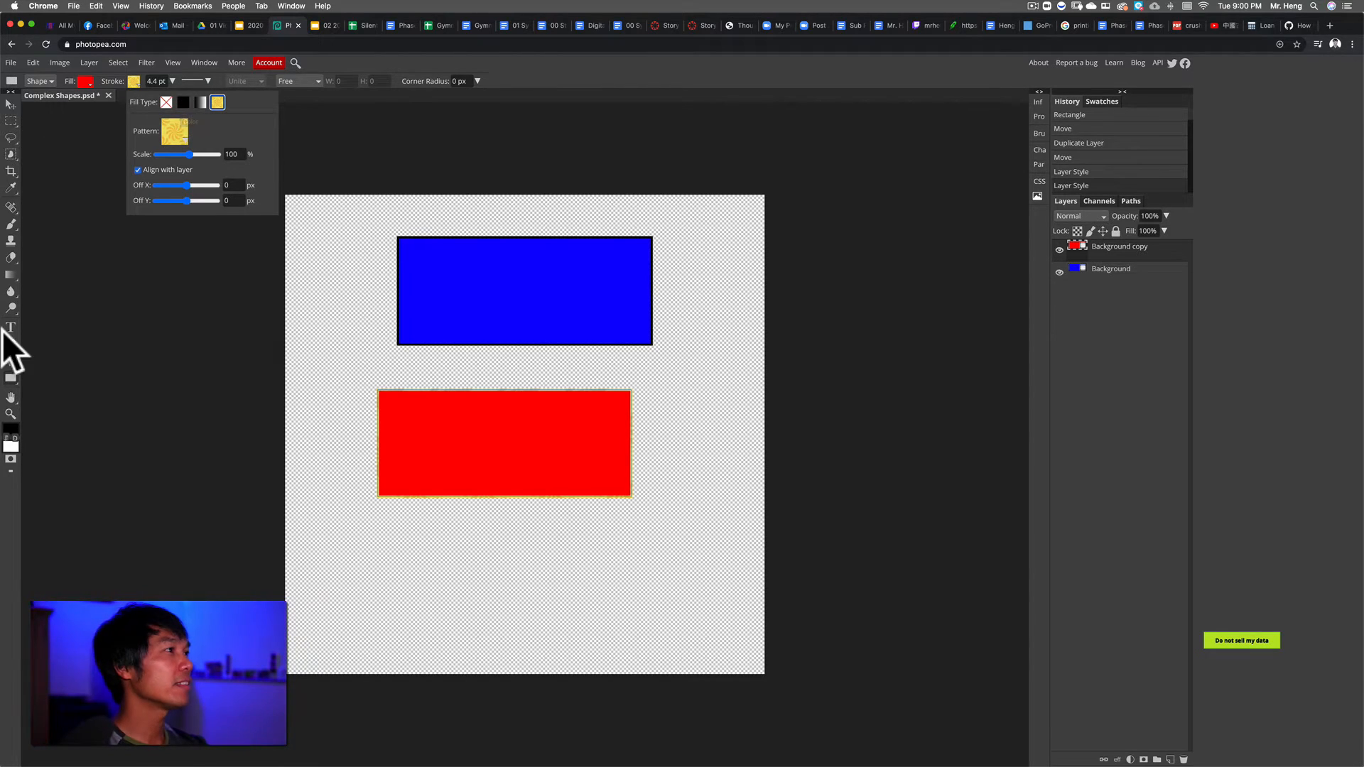
# Draw a perfect circle with the Ellipse tool below the red rectangle
pyautogui.rightClick(14, 376)
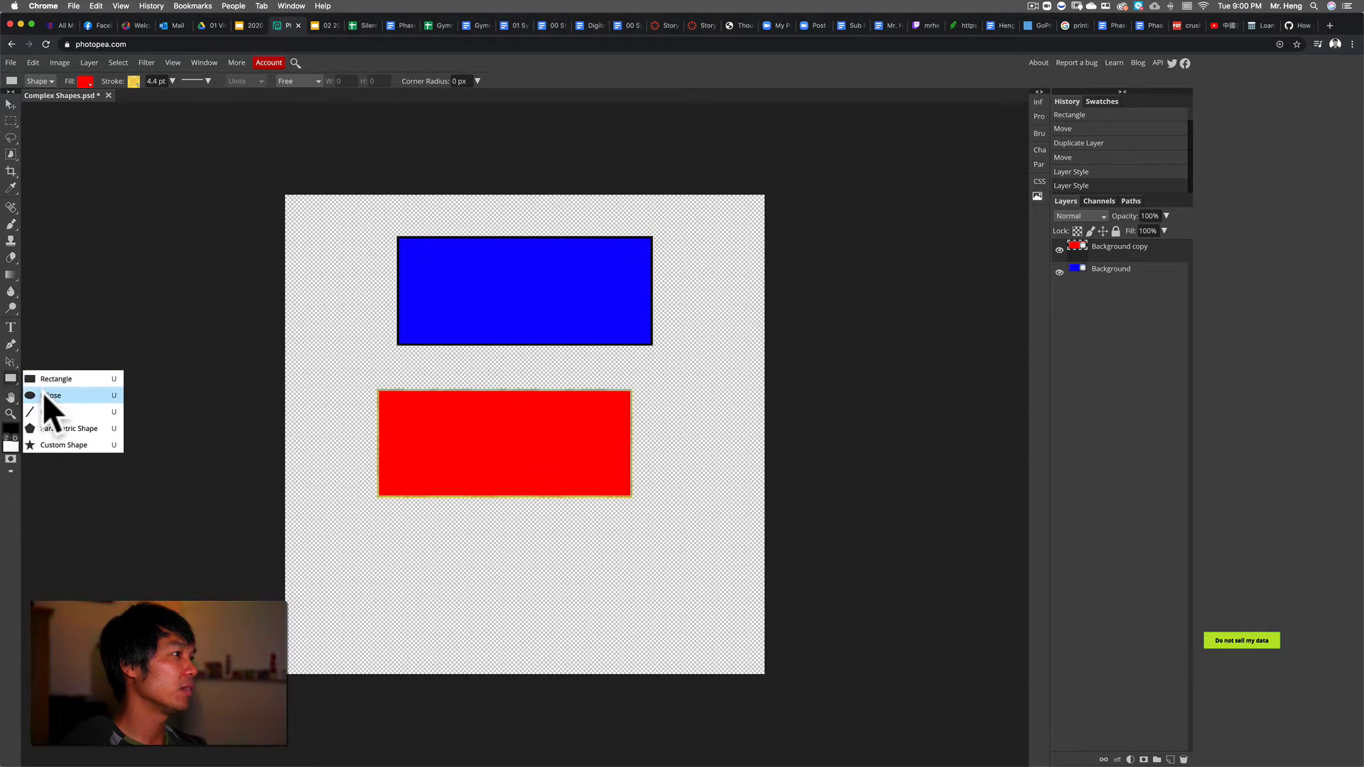
pyautogui.click(43, 395)
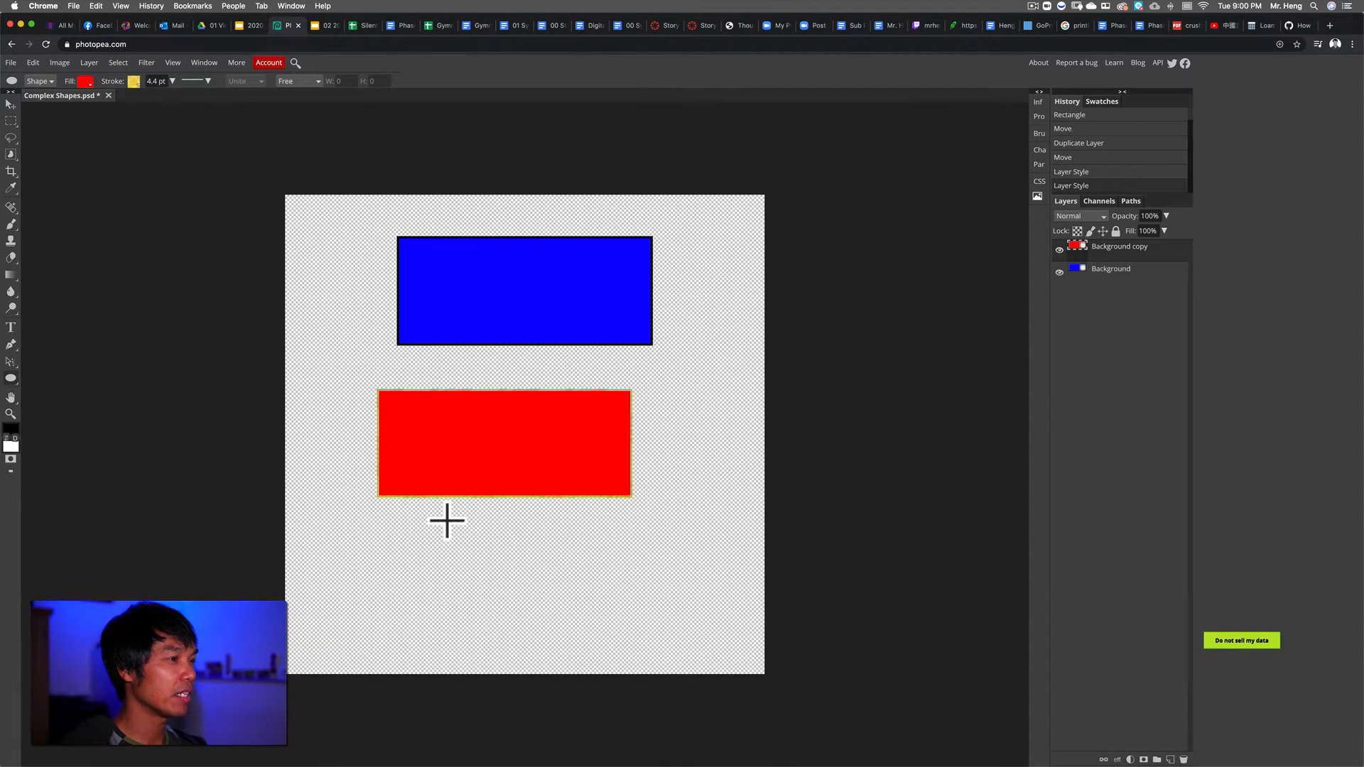
pyautogui.moveTo(476, 528); pyautogui.dragTo(659, 594)
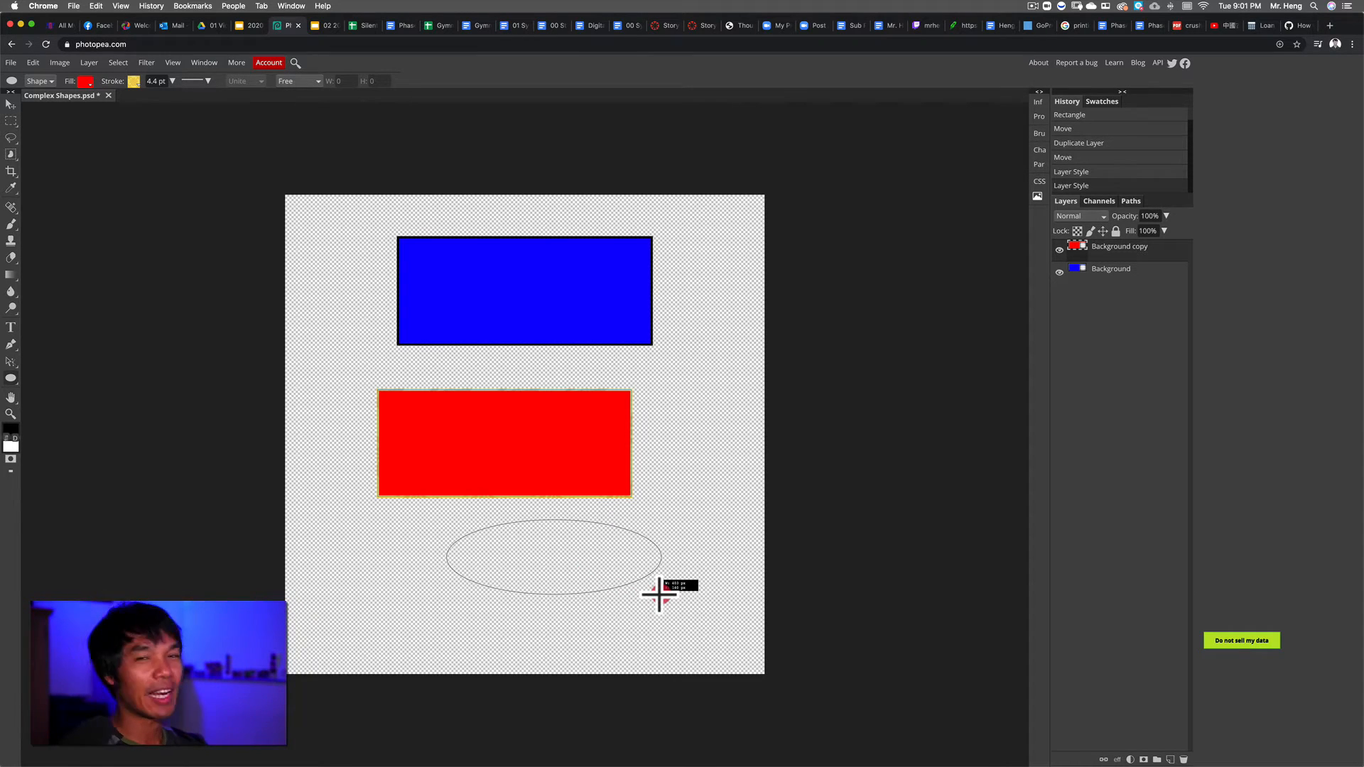
pyautogui.moveTo(659, 594); pyautogui.dragTo(692, 627)
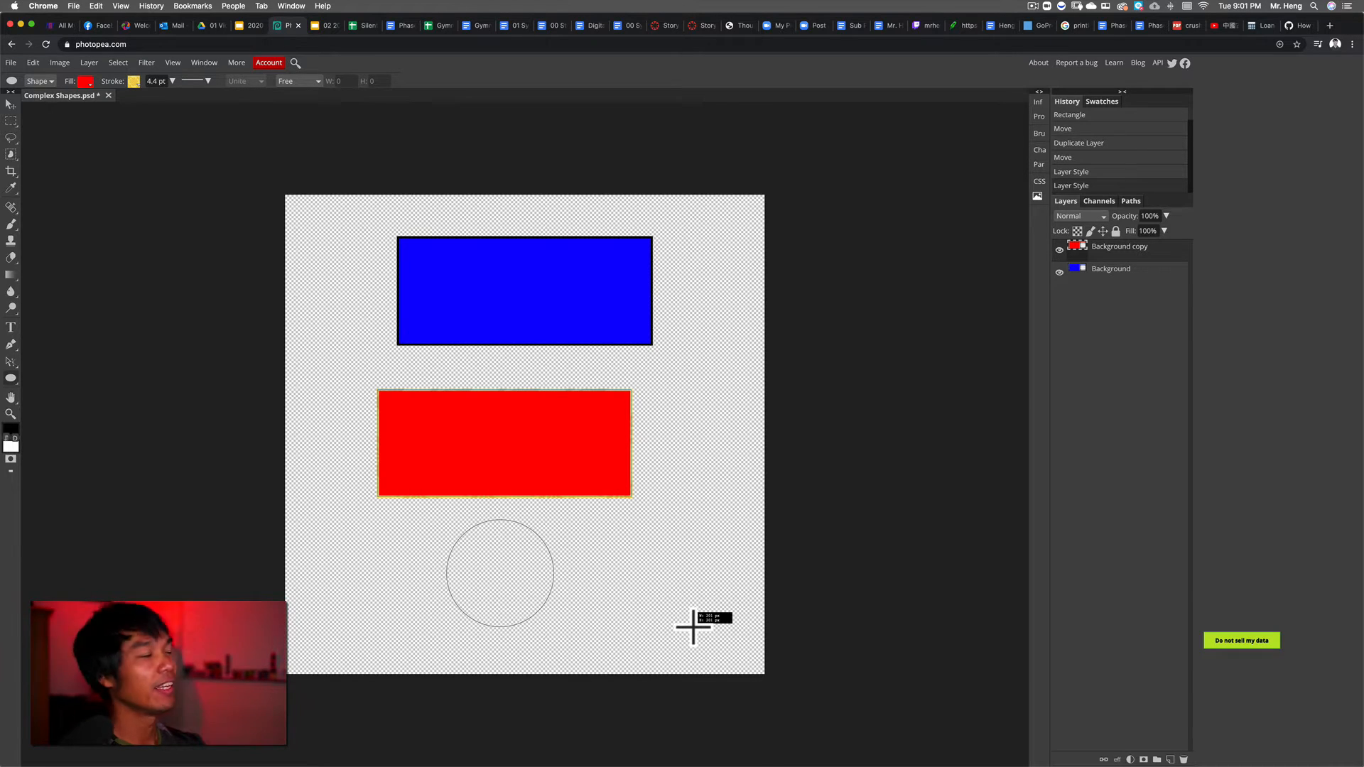
pyautogui.moveTo(693, 626); pyautogui.dragTo(694, 627)
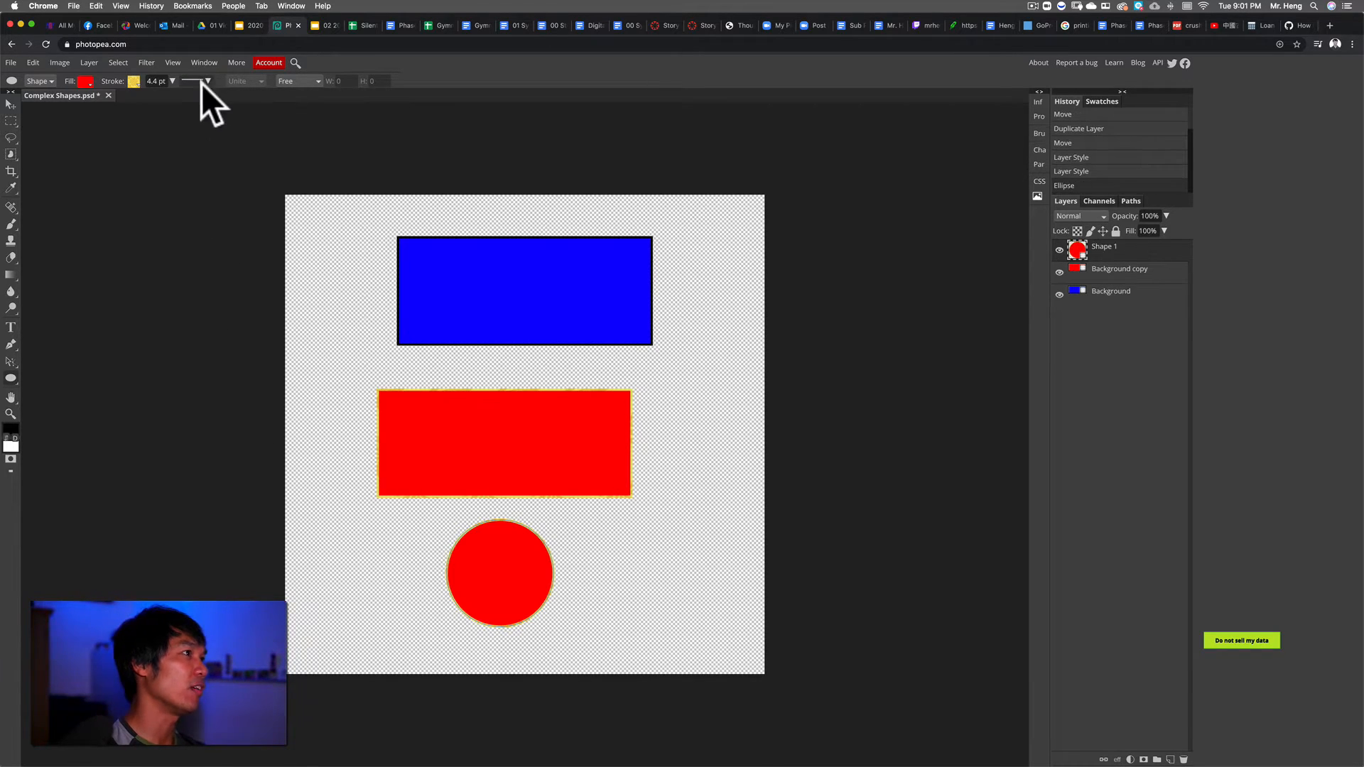
# Change the circle's stroke to solid black and switch to the Move tool
pyautogui.click(133, 81)
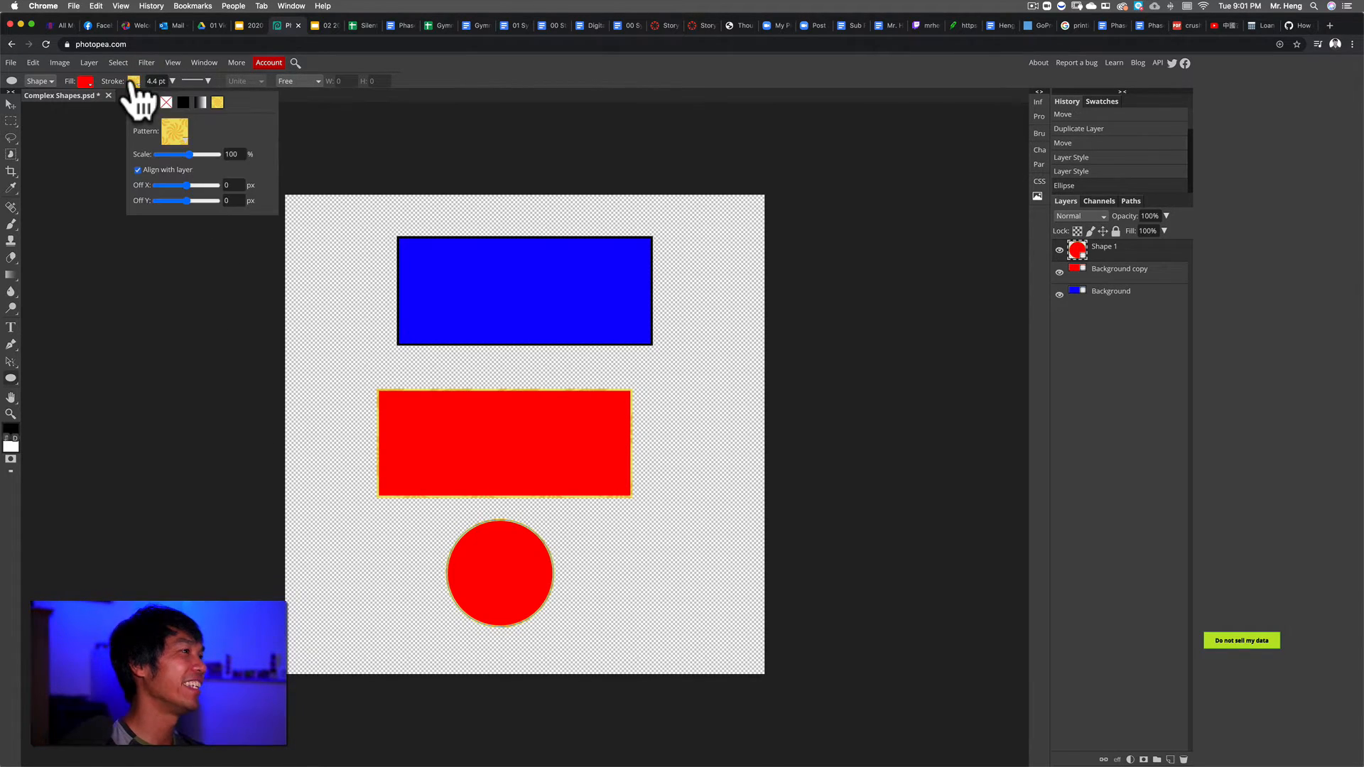
pyautogui.click(183, 102)
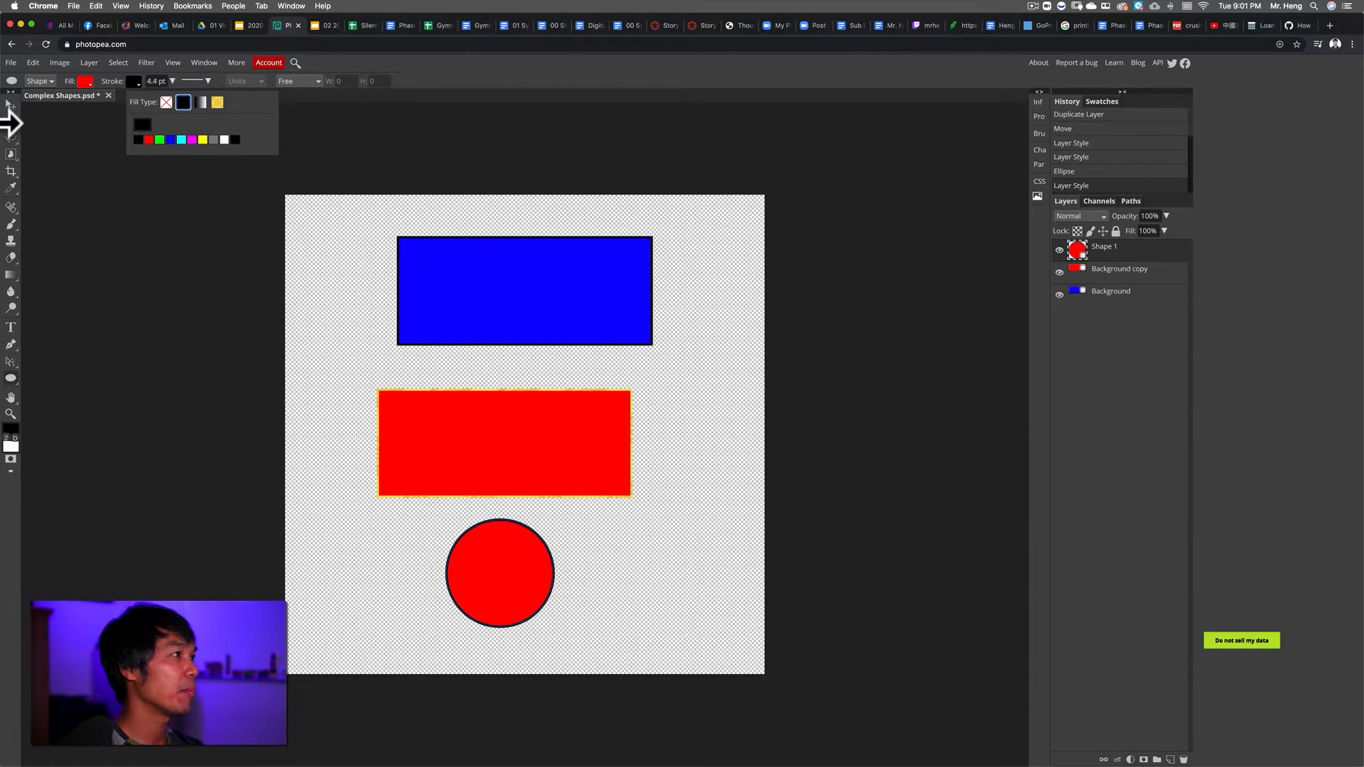
pyautogui.click(8, 106)
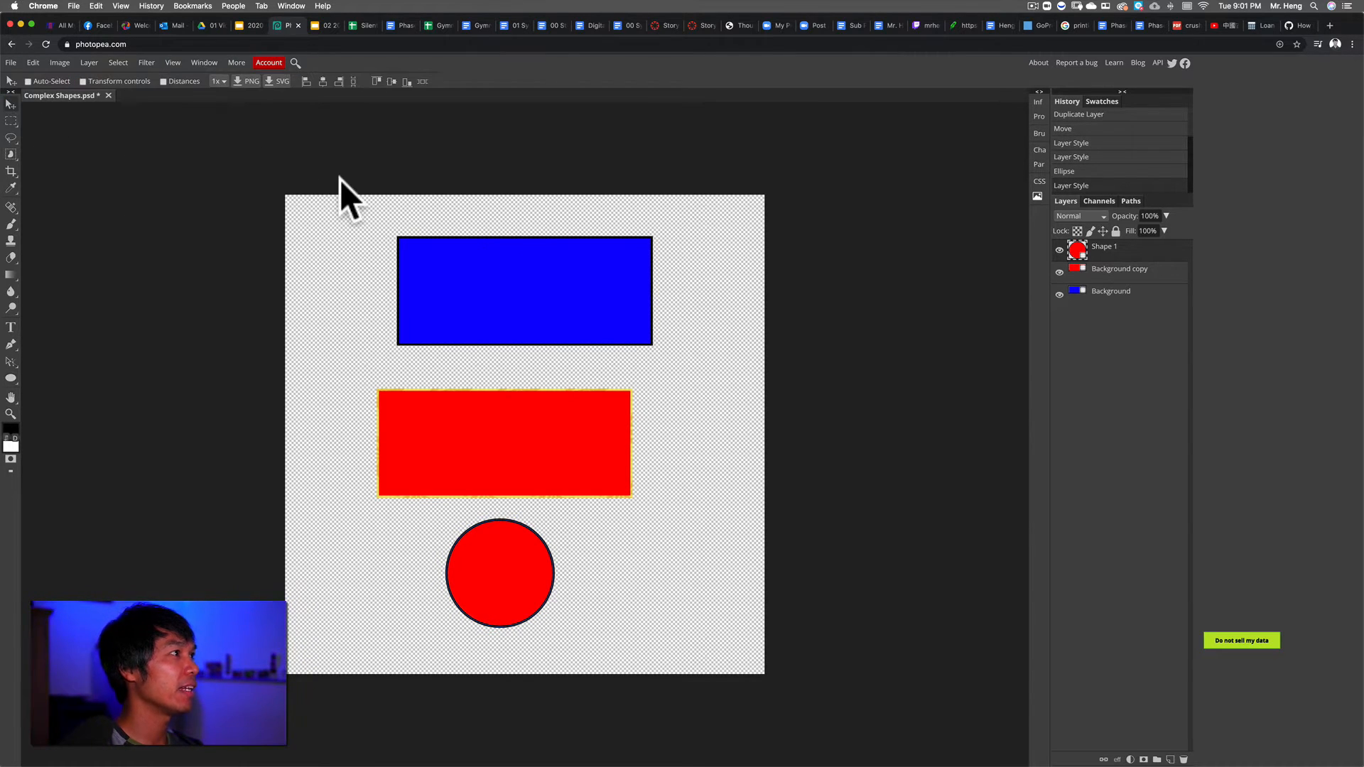
# Check the lesson agenda slide, return to Photopea, and create a new layer folder named "circle and rectangle"
pyautogui.click(250, 25)
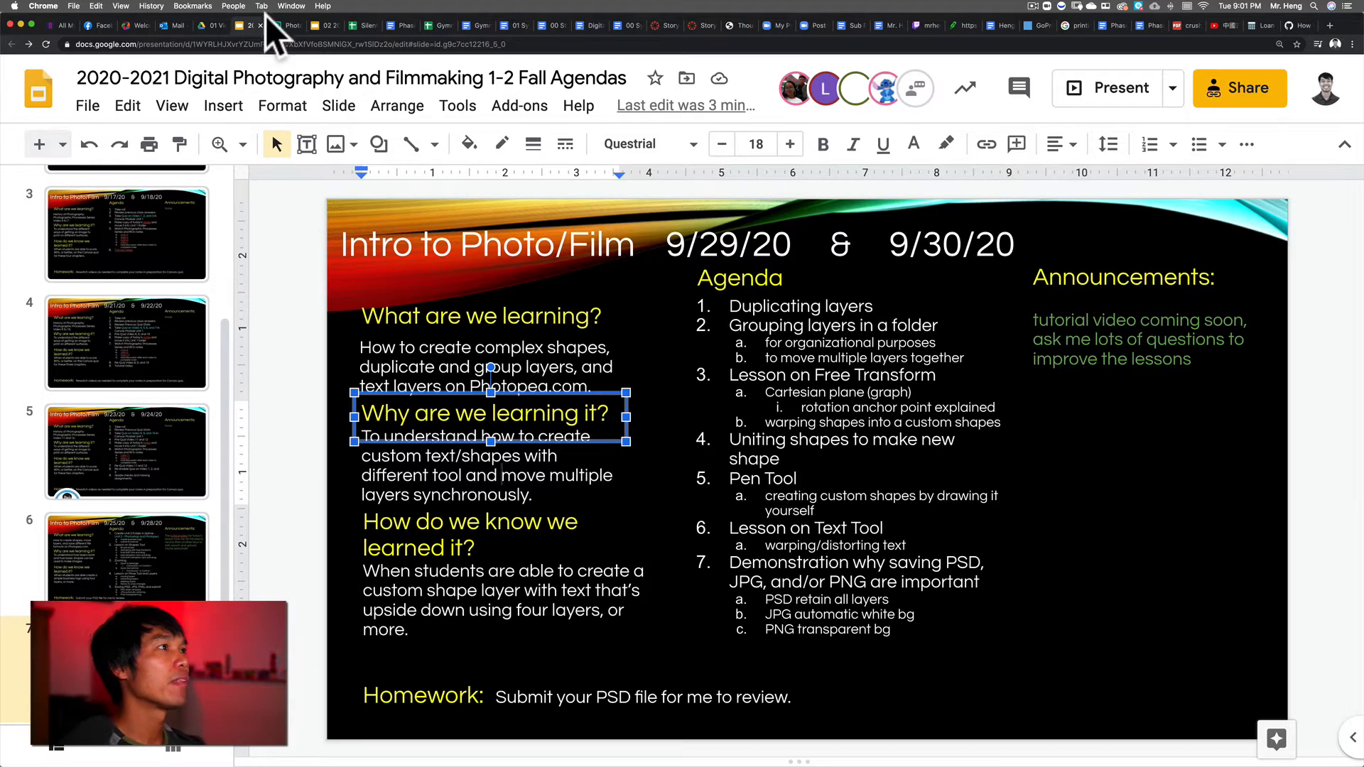
pyautogui.click(288, 25)
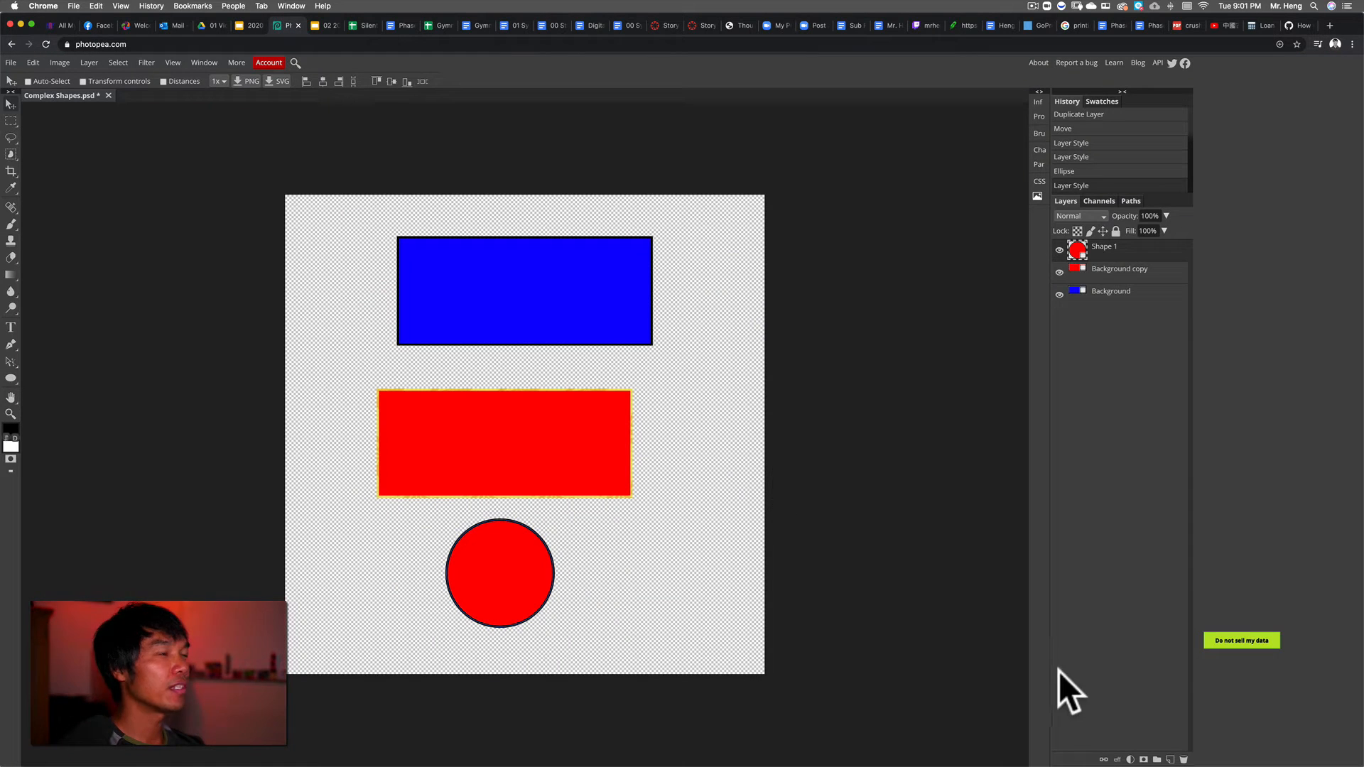
pyautogui.click(1156, 760)
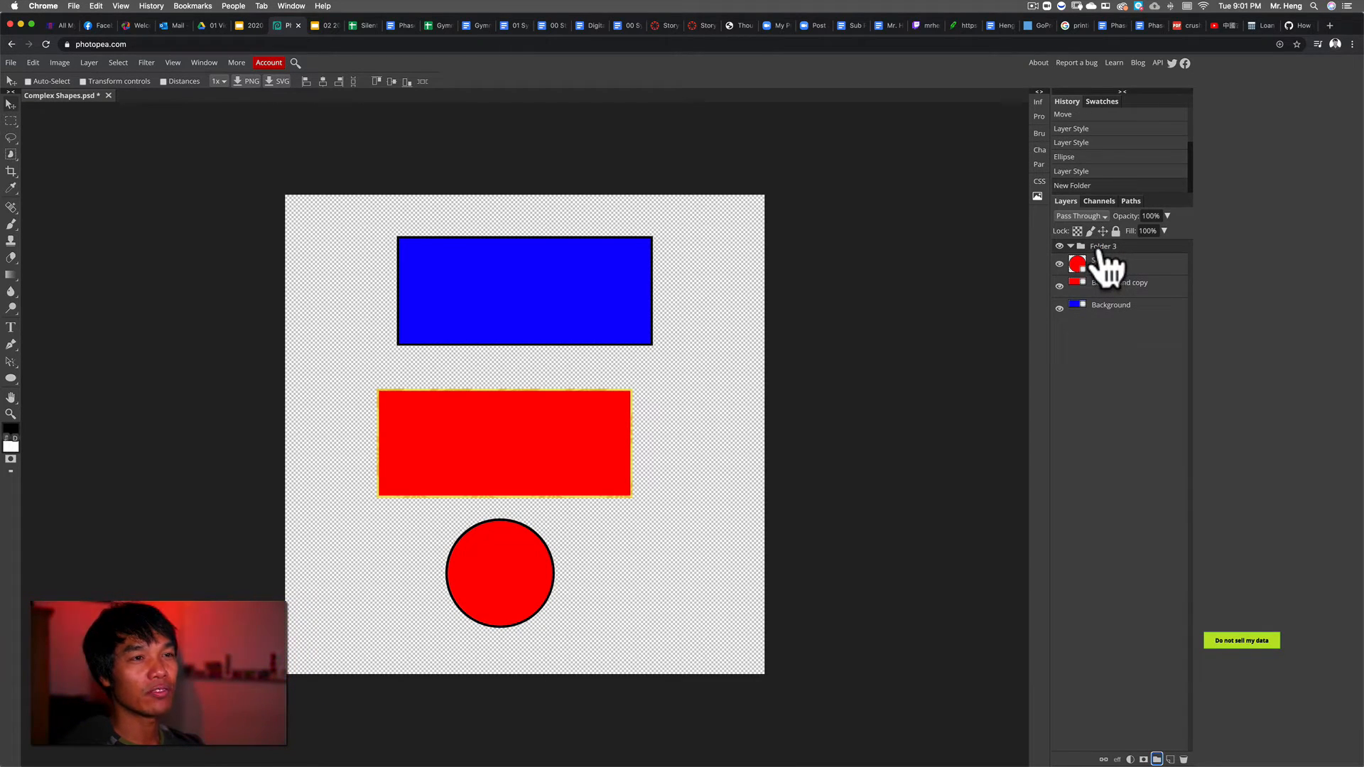
pyautogui.doubleClick(1103, 247)
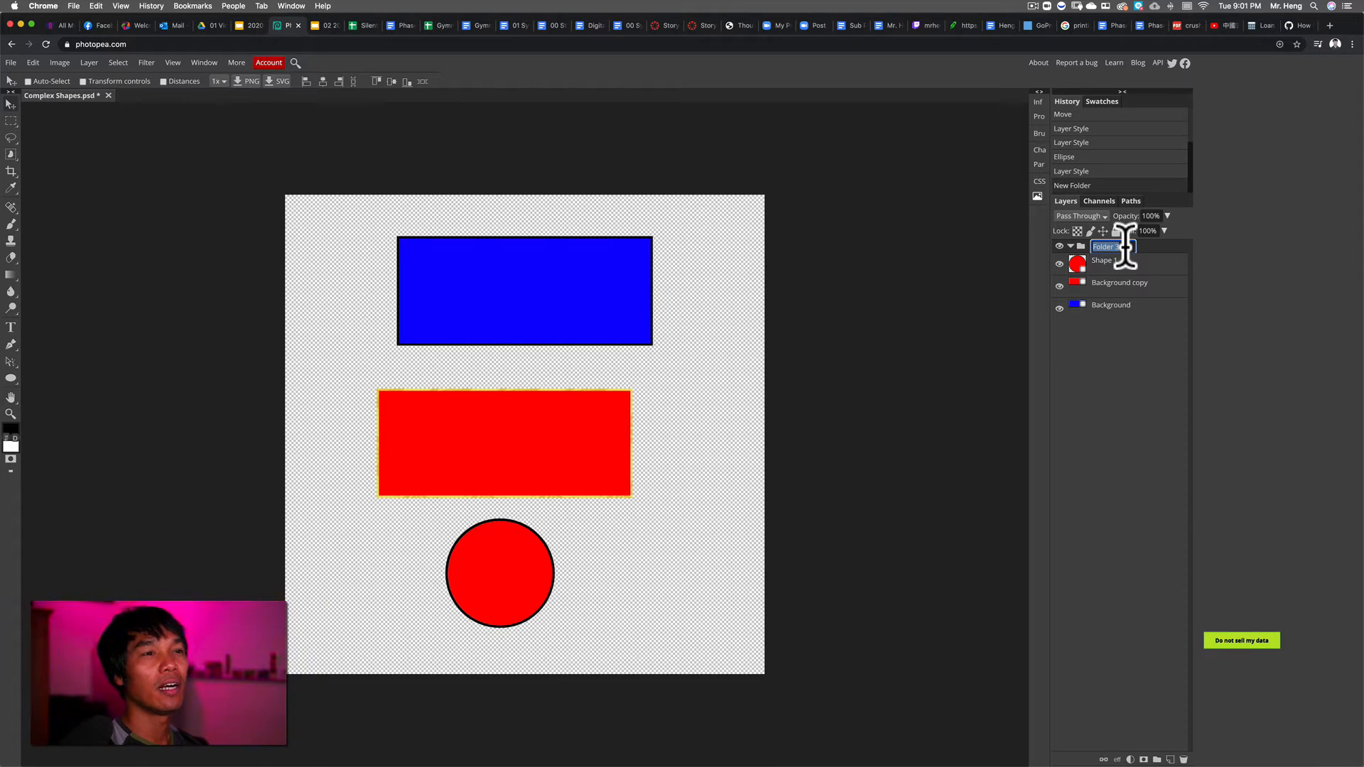
pyautogui.write('circle and')
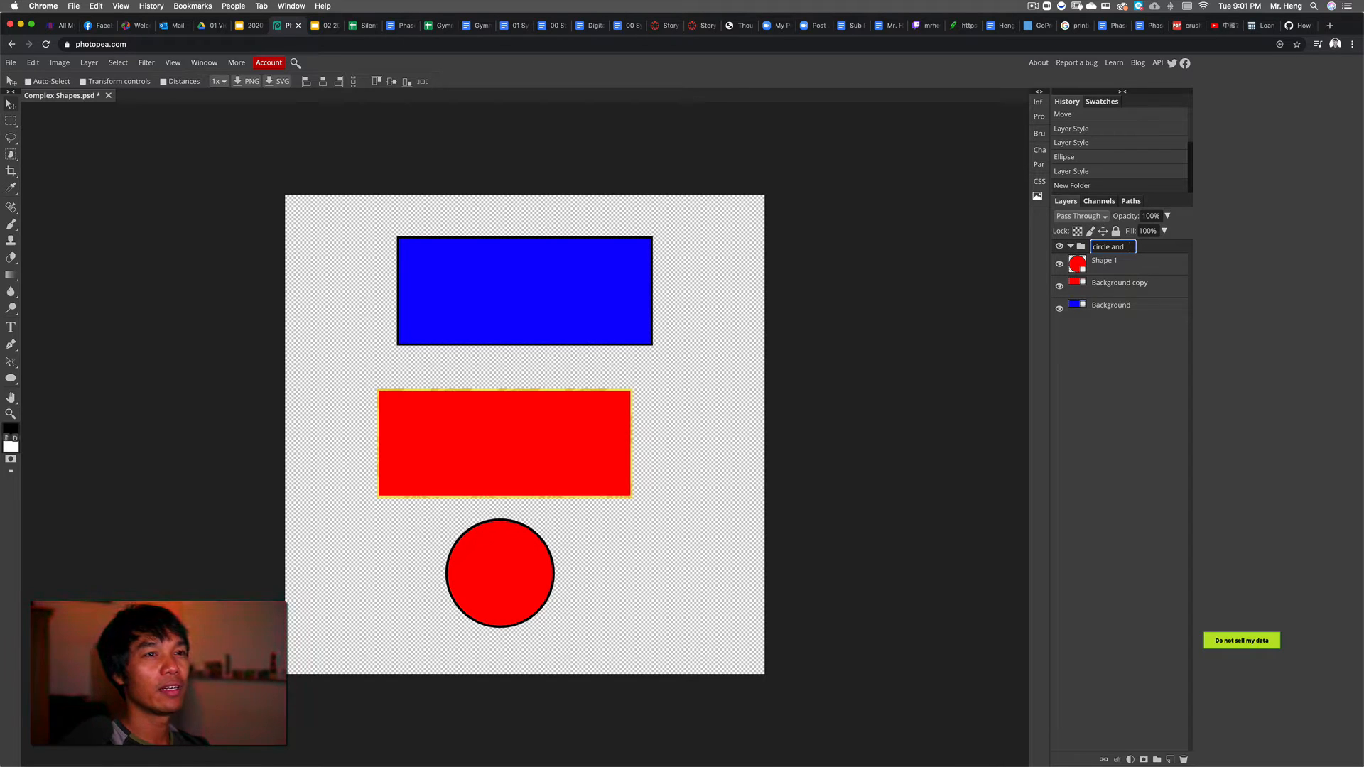
pyautogui.write('rectangle')
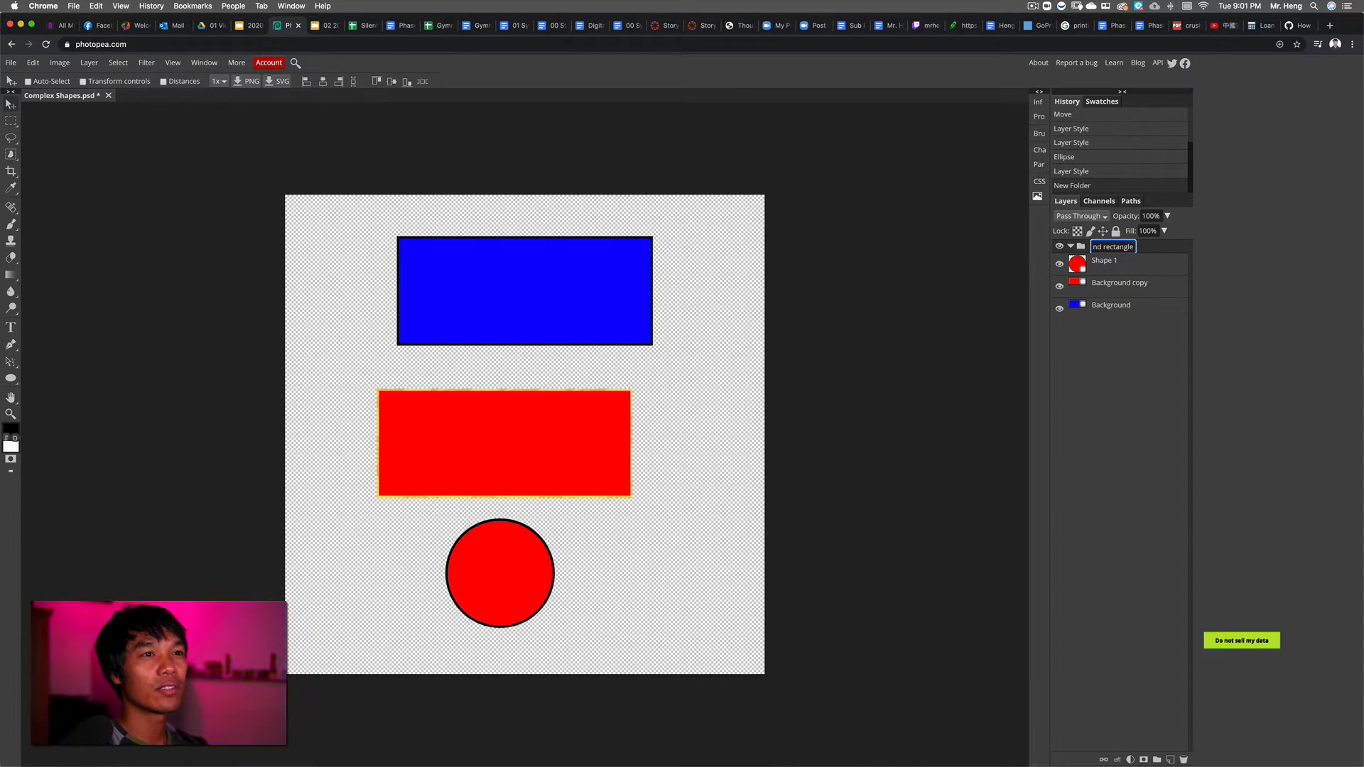
pyautogui.press('Return')
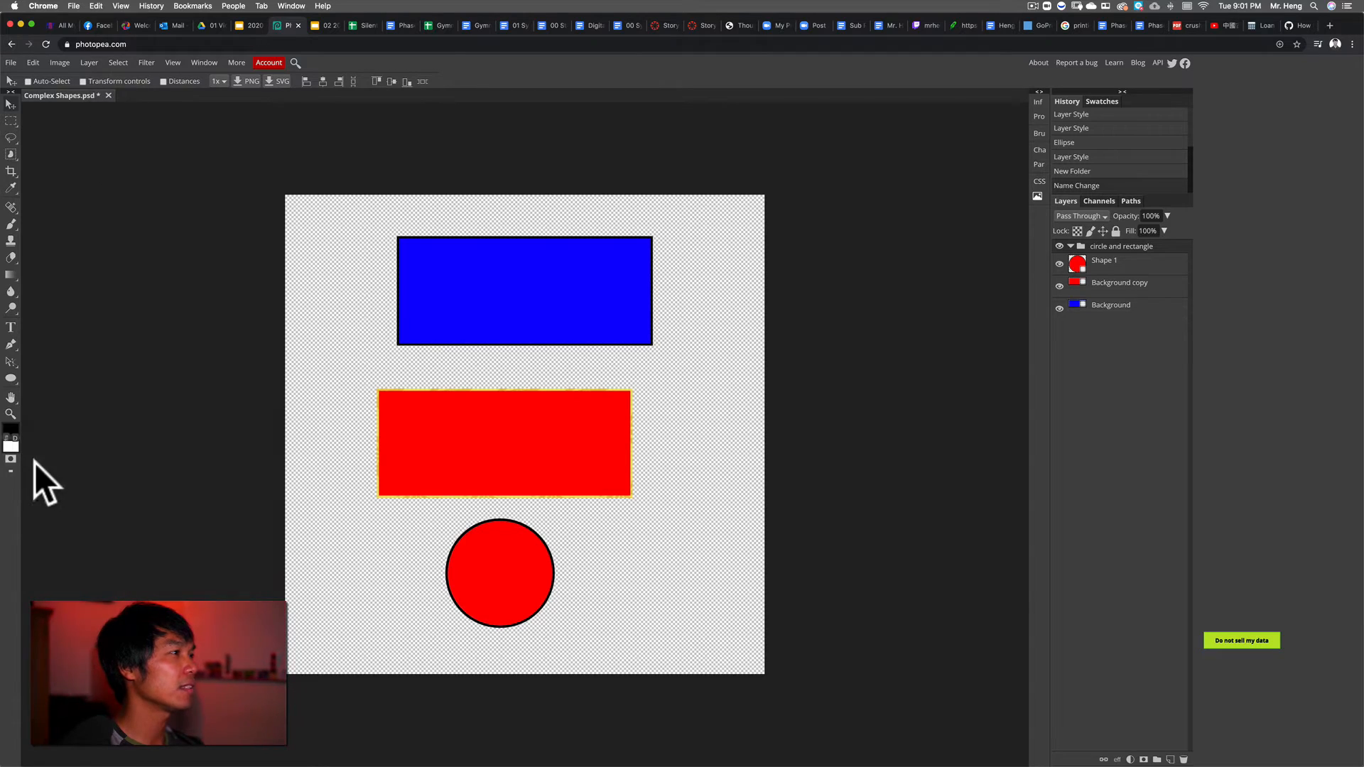
# Change the circle's fill to green with the Ellipse tool active and the circle's layer selected
pyautogui.click(10, 378)
pyautogui.click(86, 82)
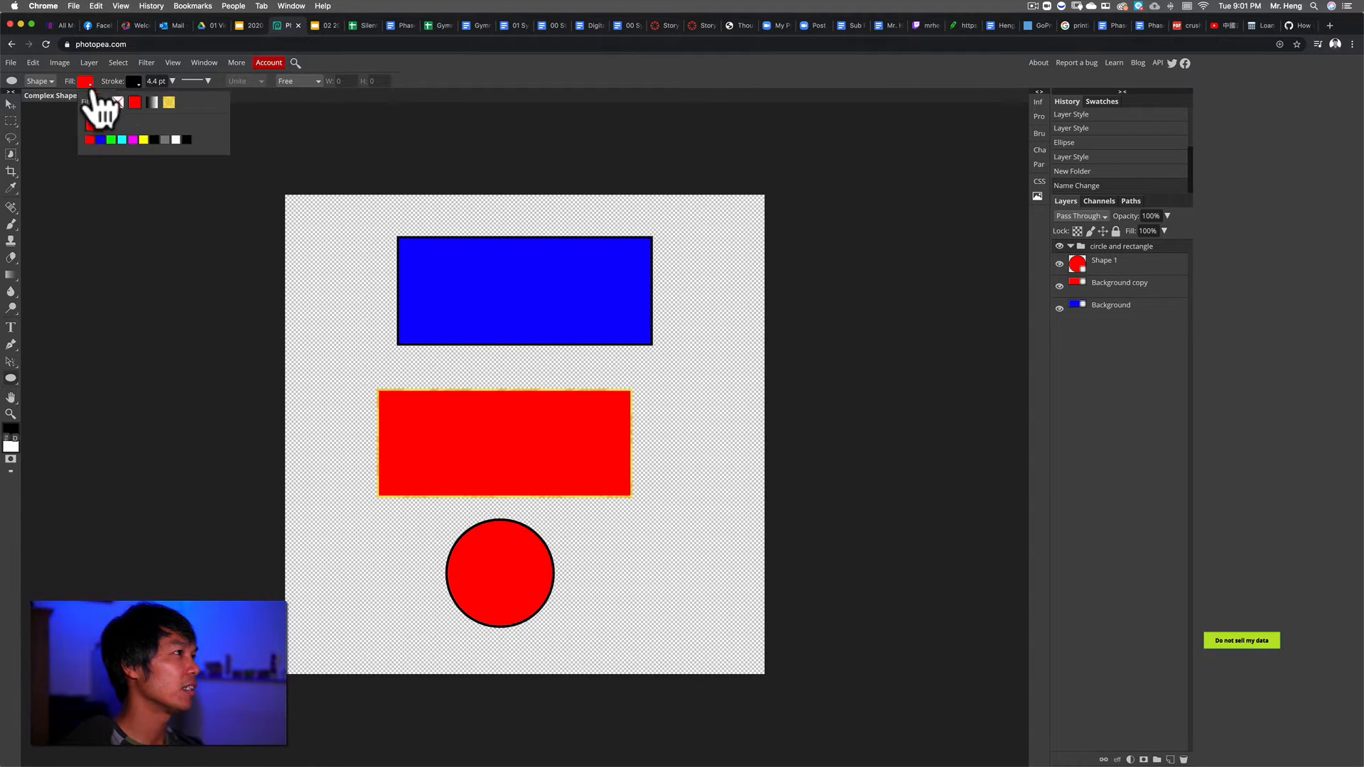
pyautogui.click(111, 139)
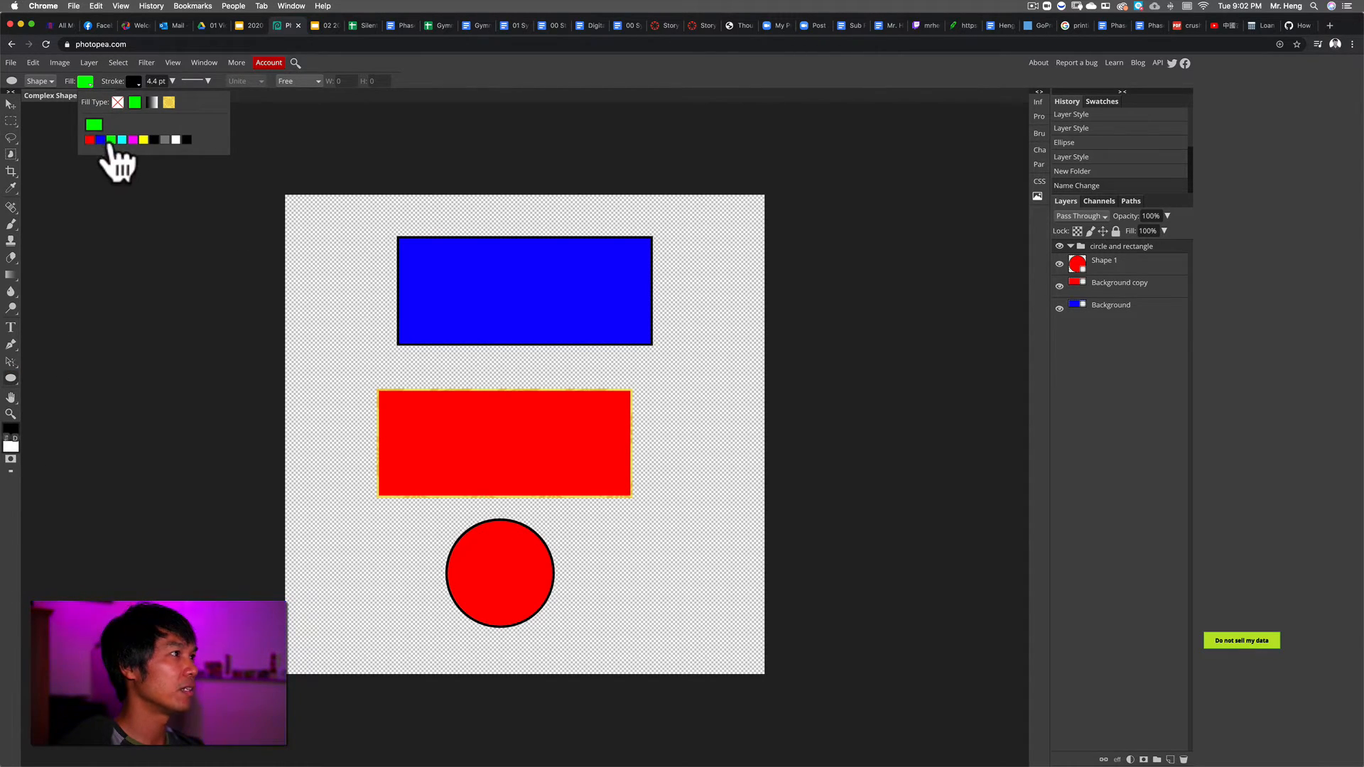
pyautogui.click(1077, 262)
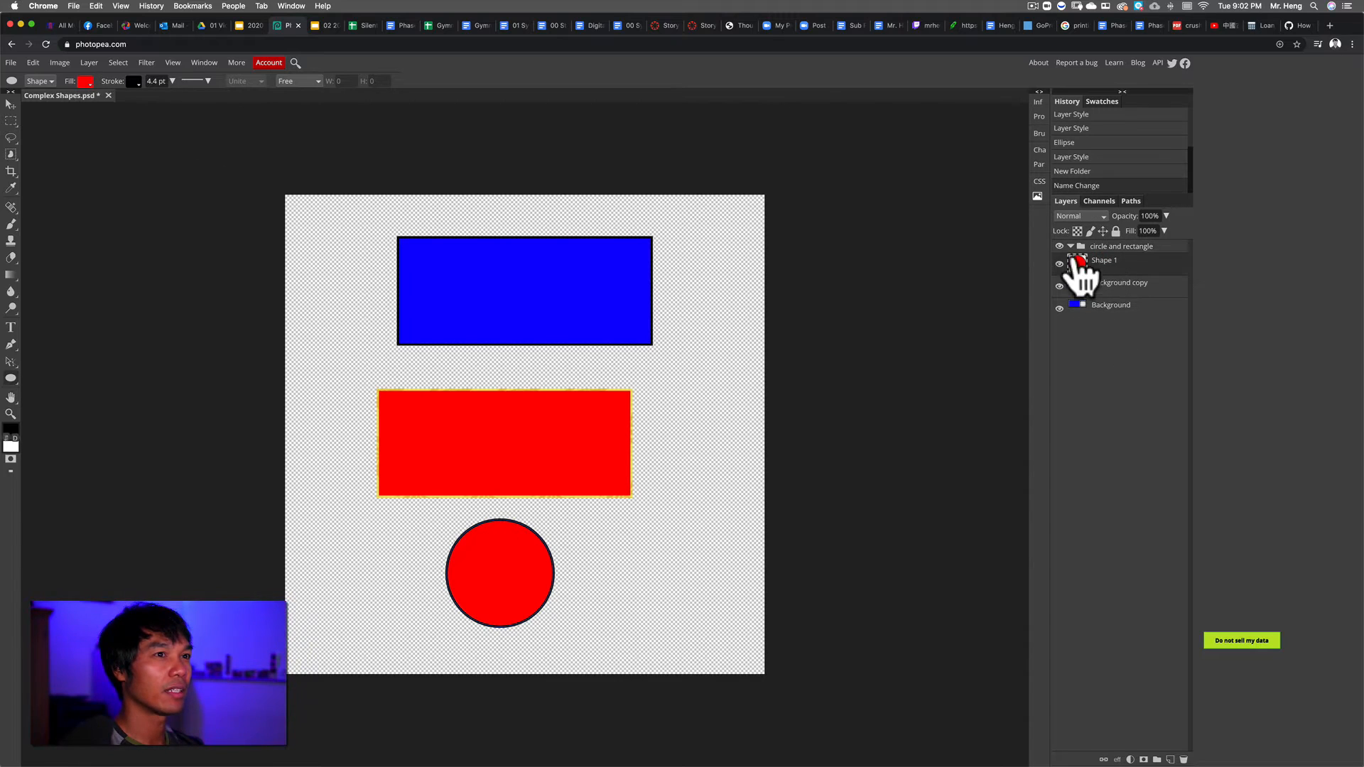
pyautogui.click(86, 82)
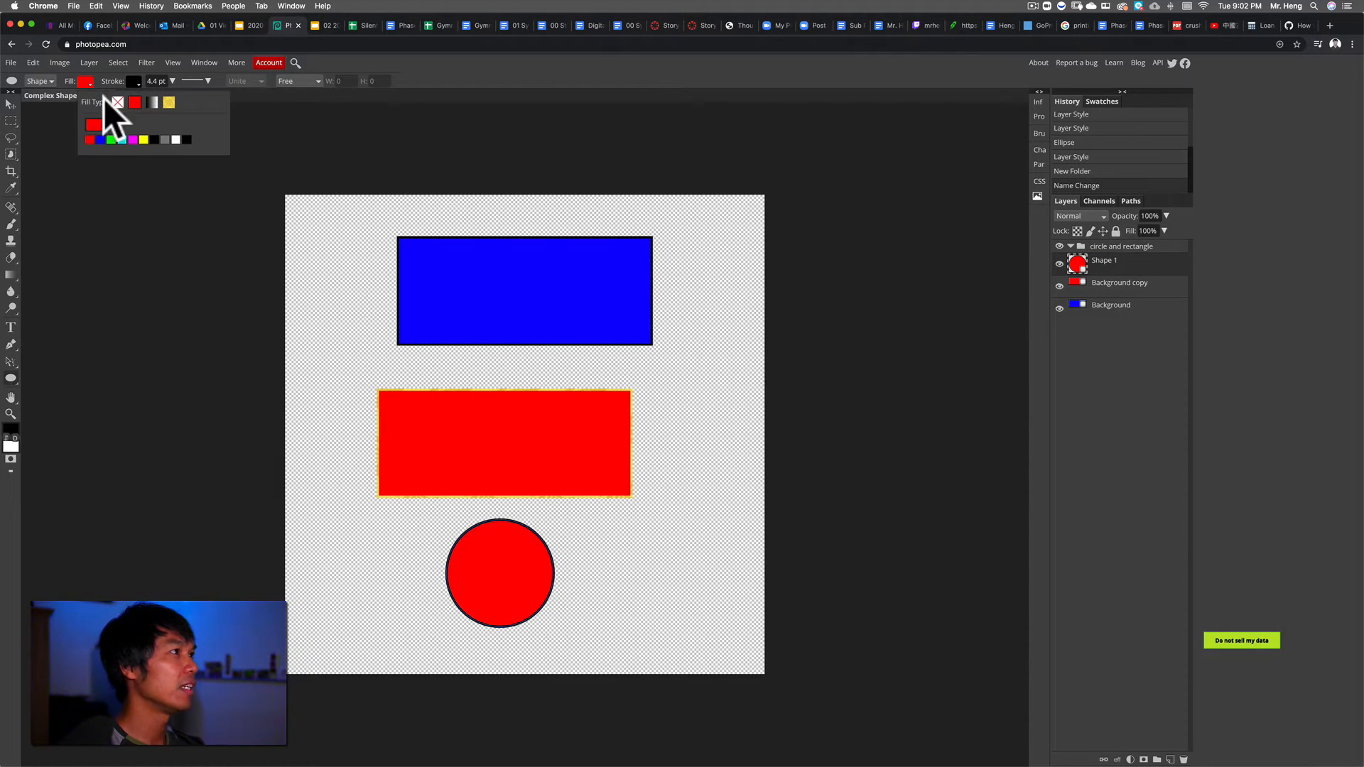
pyautogui.click(111, 140)
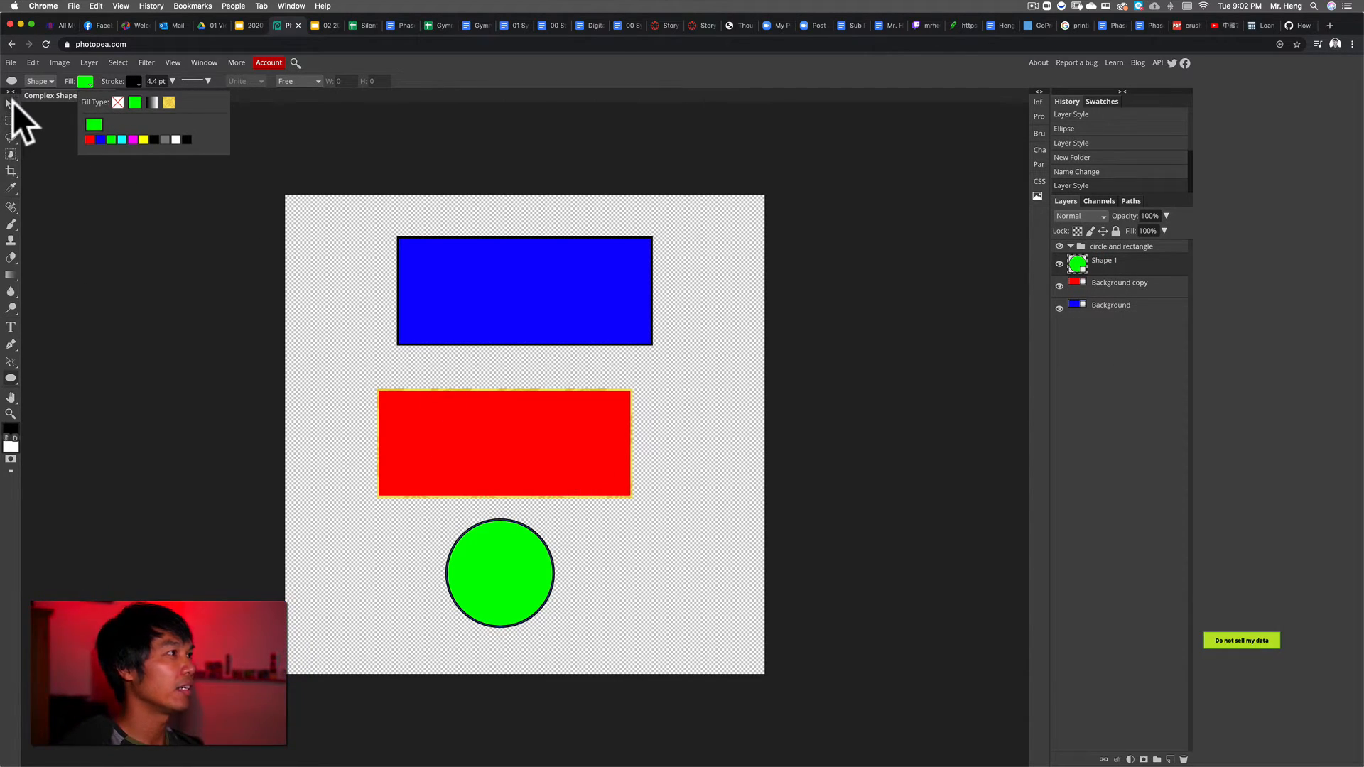
# Place the green circle's layer and the red rectangle's layer inside the "circle and rectangle" folder
pyautogui.click(11, 104)
pyautogui.moveTo(1077, 268)
pyautogui.mouseDown()
pyautogui.moveTo(1098, 244)
pyautogui.moveTo(1105, 265)
pyautogui.mouseUp()
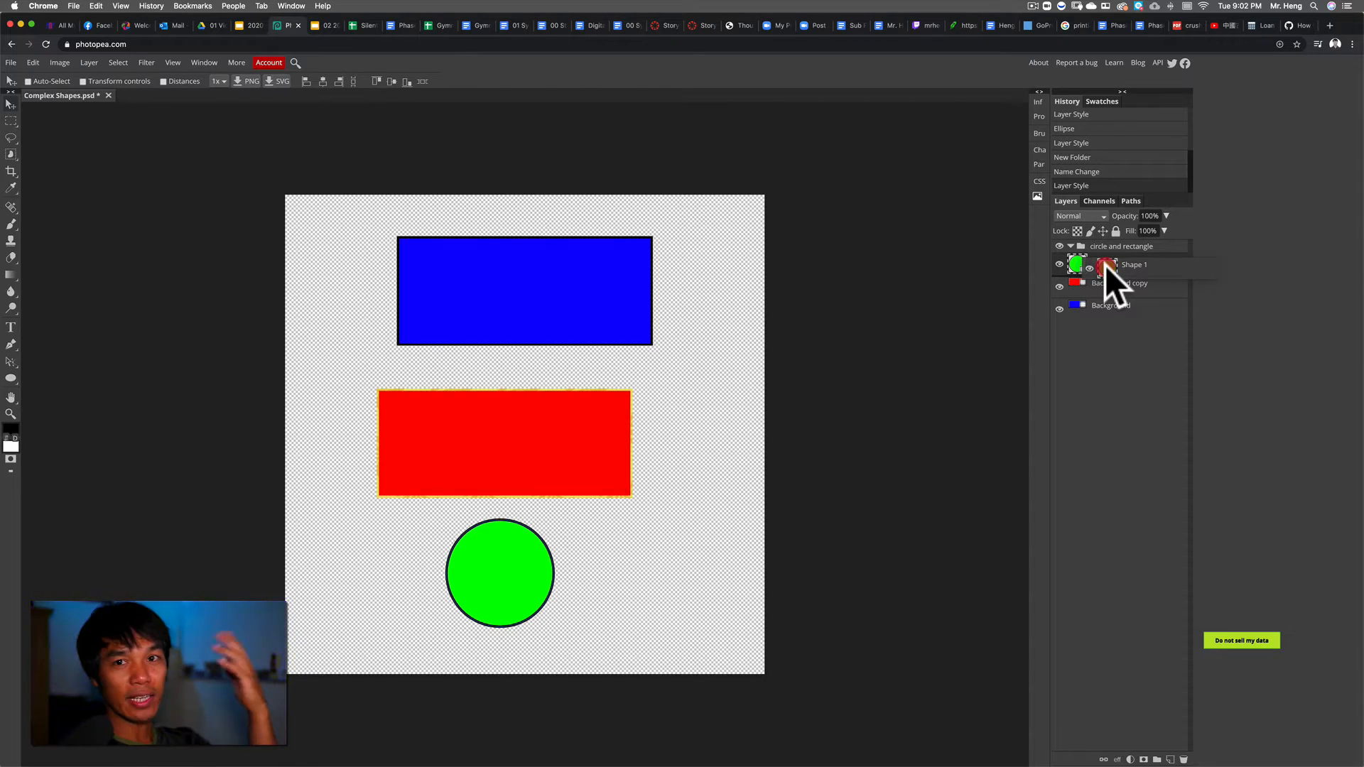
pyautogui.moveTo(1105, 265); pyautogui.dragTo(1110, 246)
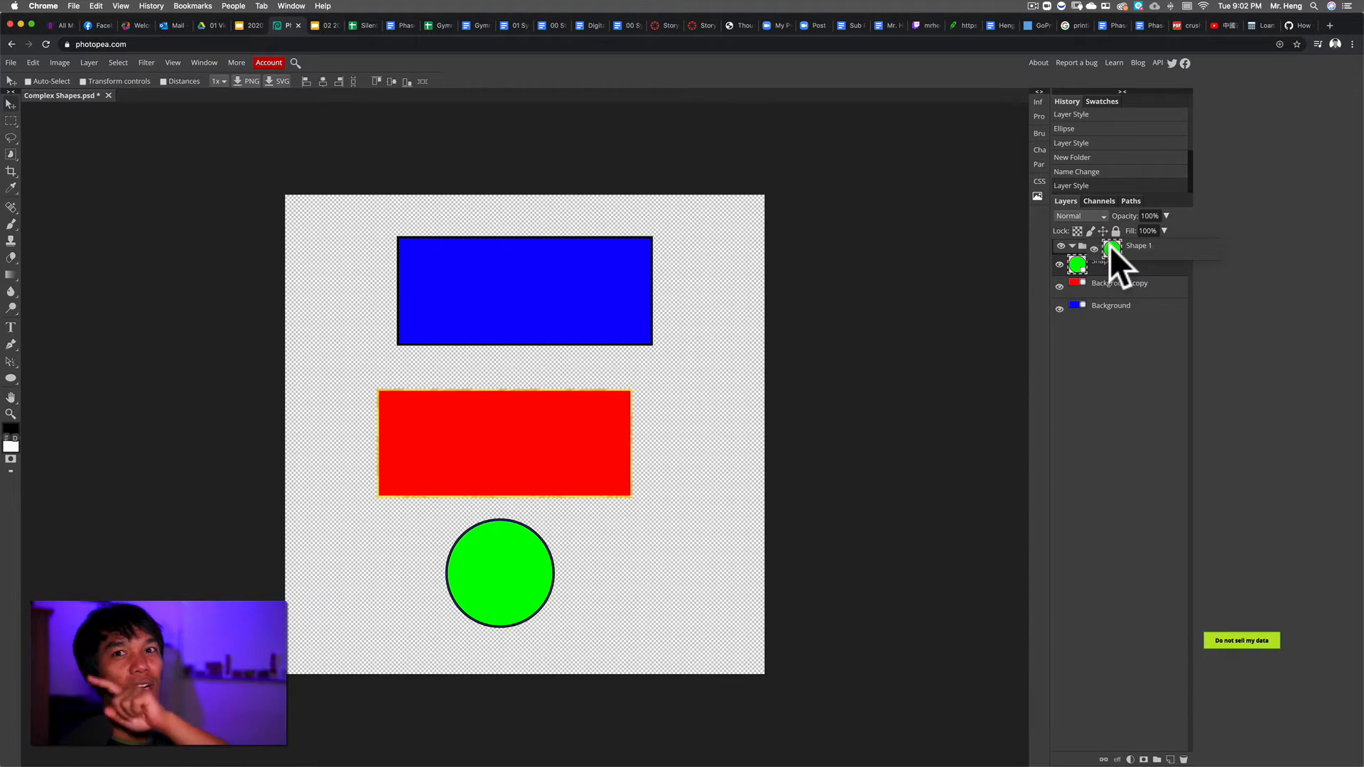
pyautogui.moveTo(1109, 246); pyautogui.dragTo(1109, 250)
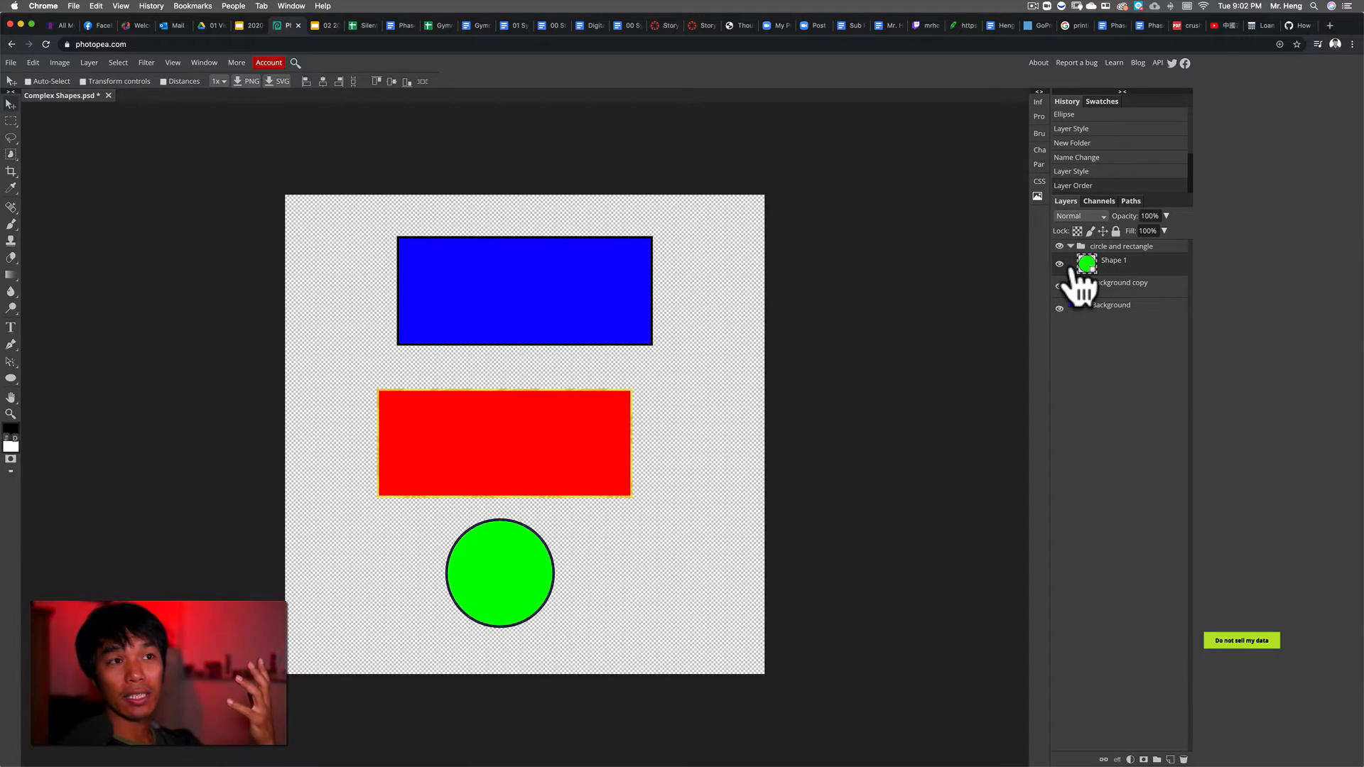
pyautogui.moveTo(1079, 283); pyautogui.dragTo(1094, 246)
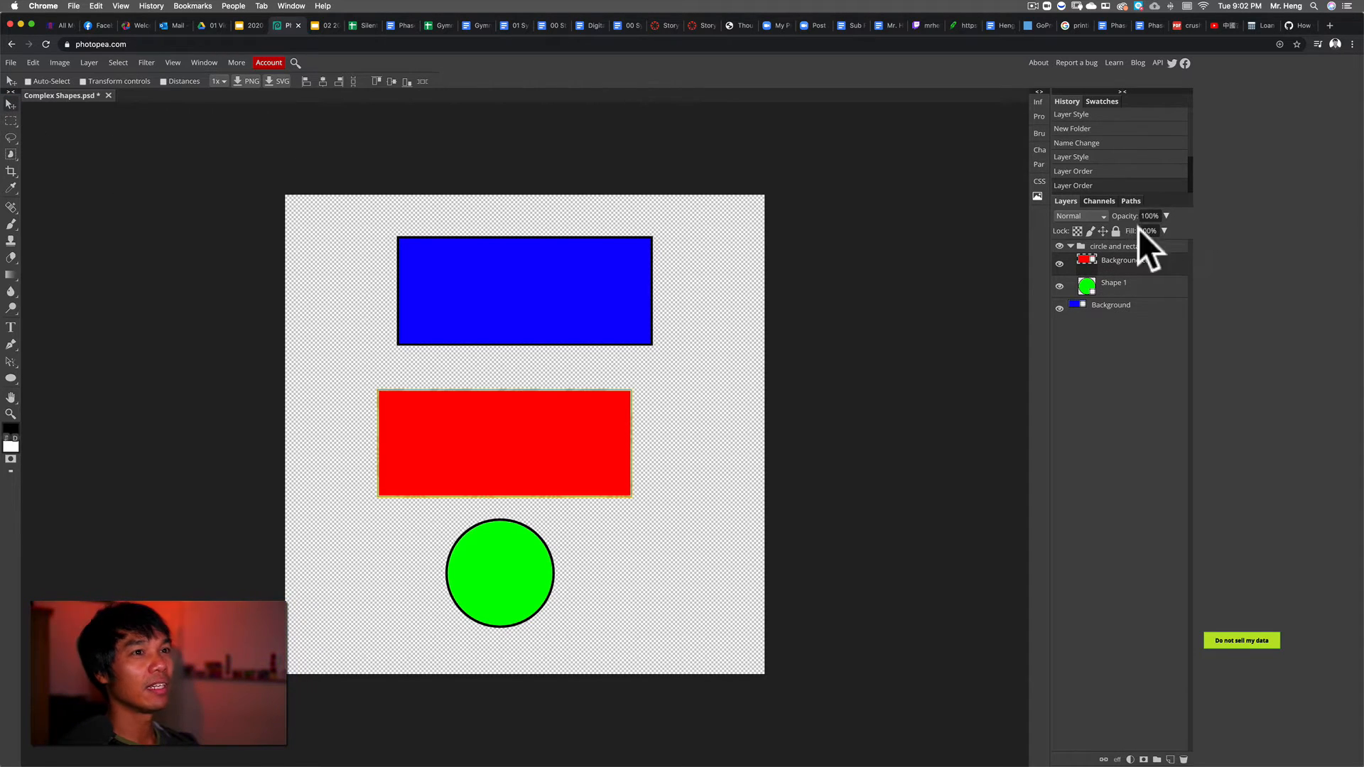
# Move the folder's shapes together slightly right and up, and nudge the red rectangle on its own
pyautogui.click(1112, 246)
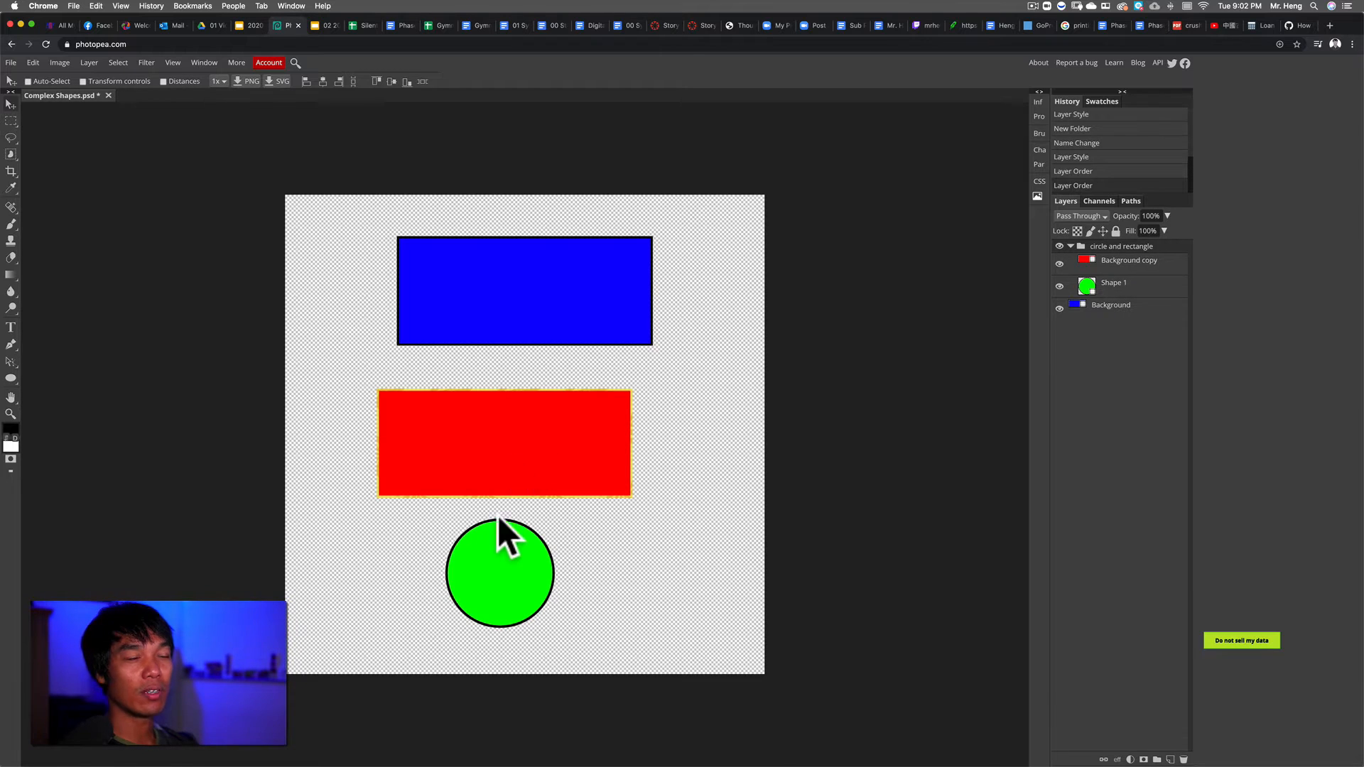
pyautogui.moveTo(509, 457); pyautogui.dragTo(532, 443)
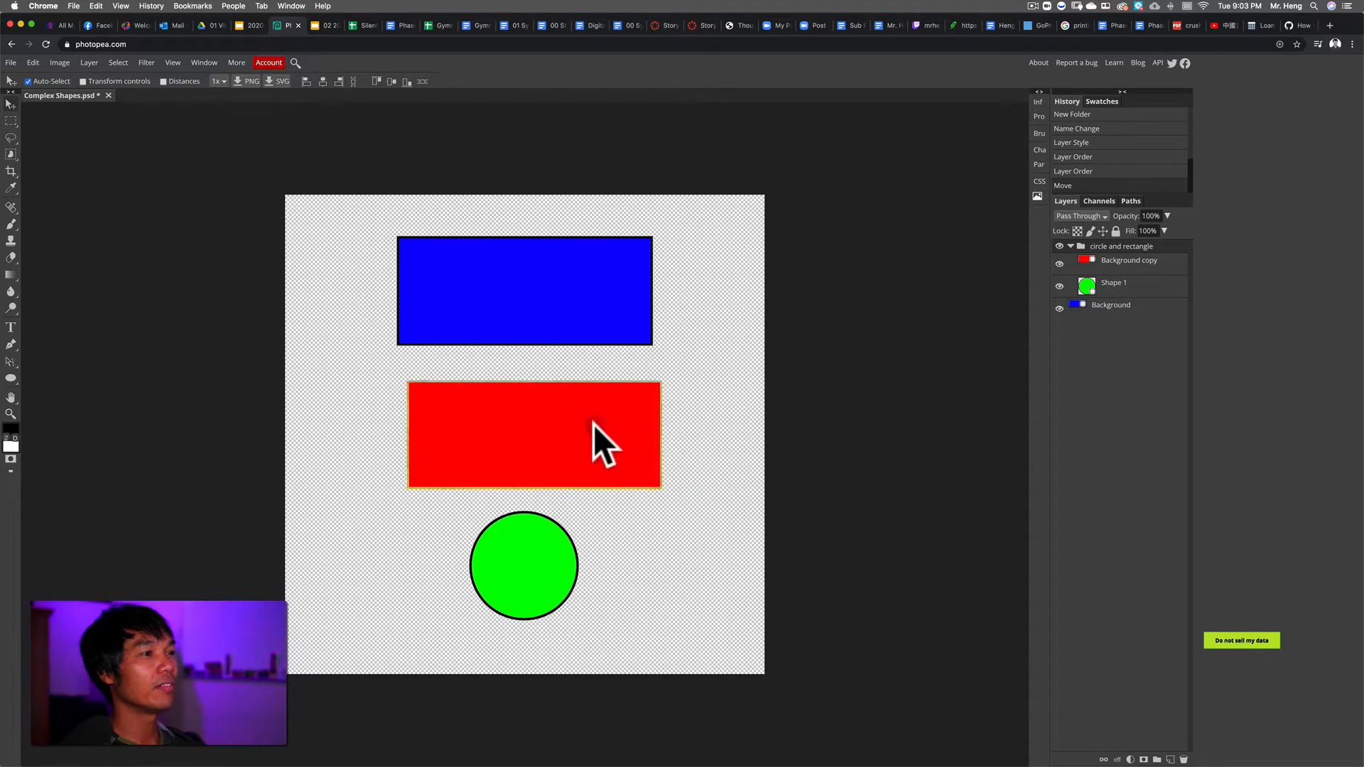
pyautogui.moveTo(561, 426)
pyautogui.mouseDown()
pyautogui.moveTo(551, 432)
pyautogui.moveTo(563, 424)
pyautogui.mouseUp()
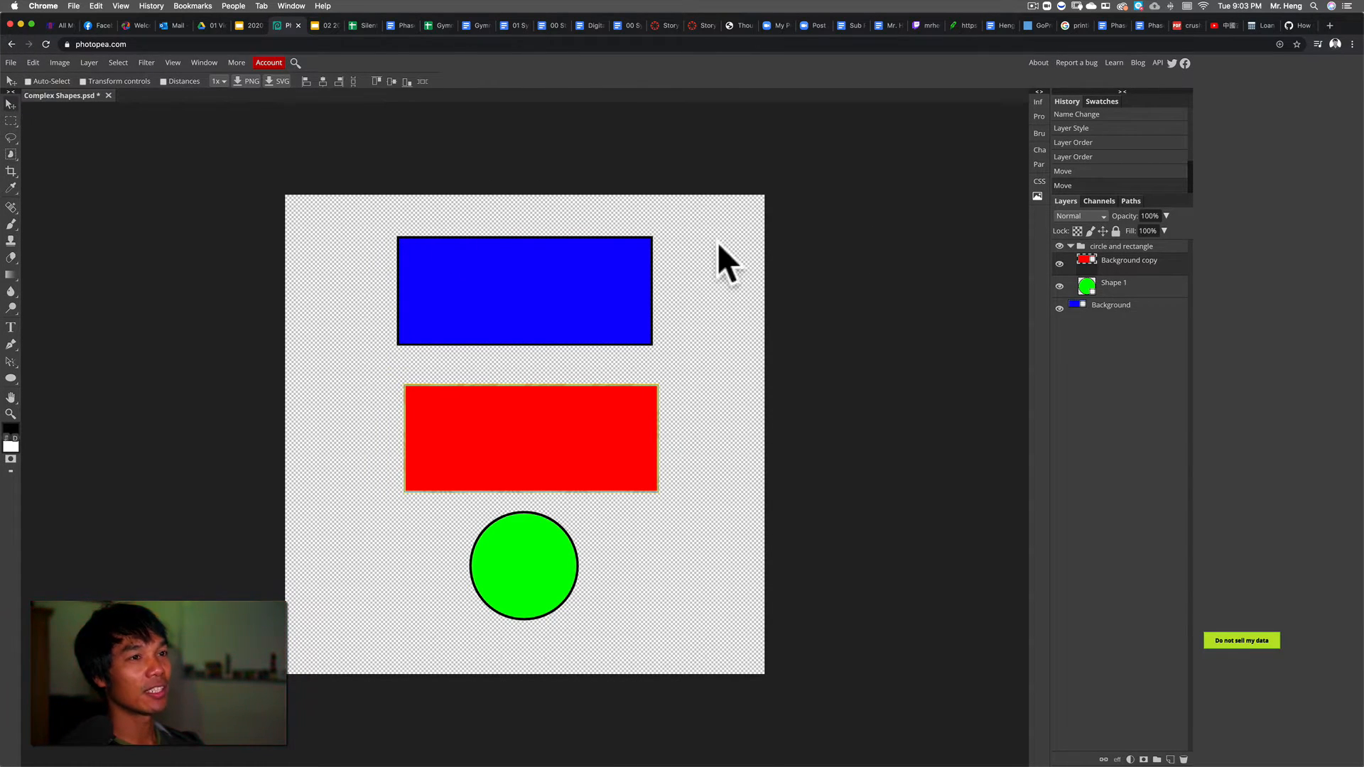
# Move the whole folder's shapes together down and to the right, and shift only the green circle slightly up and left
pyautogui.click(1119, 249)
pyautogui.moveTo(581, 426); pyautogui.dragTo(599, 455)
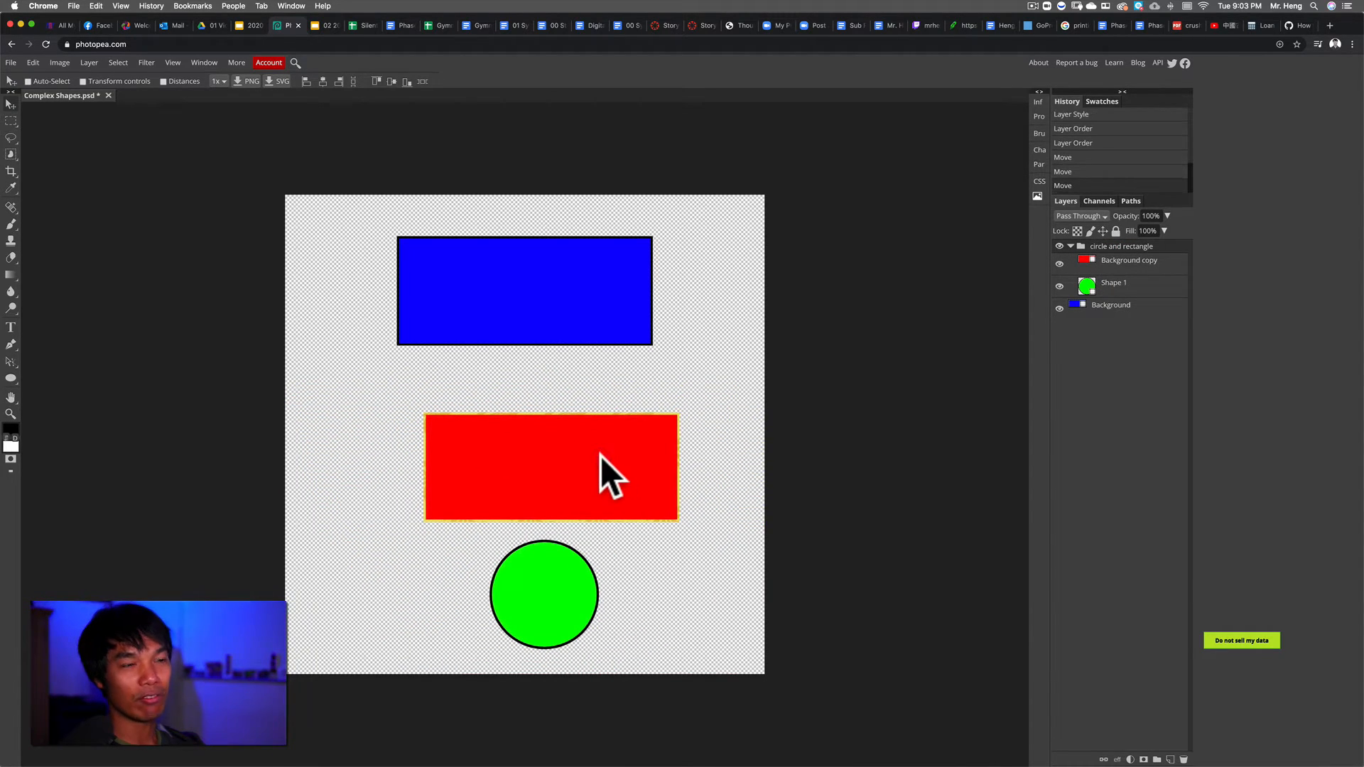
pyautogui.click(1115, 286)
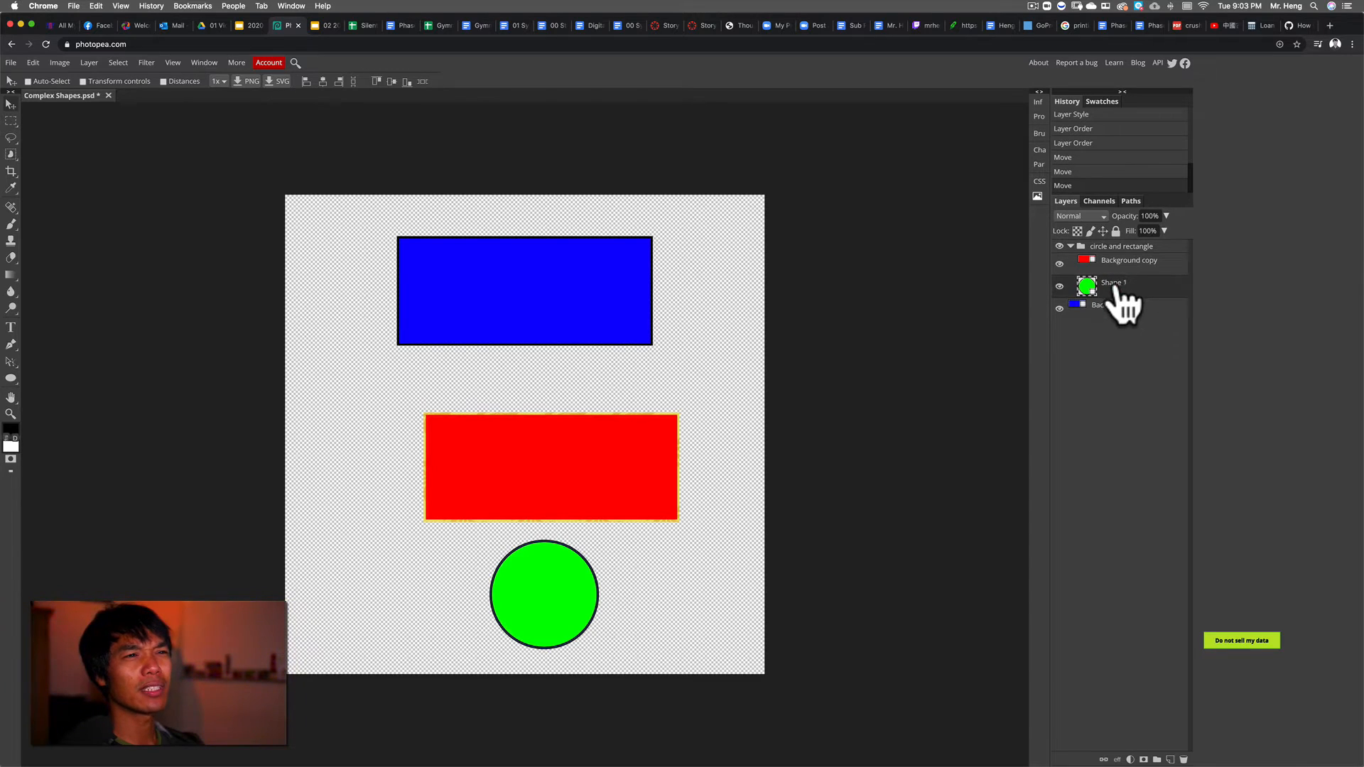
pyautogui.moveTo(517, 577)
pyautogui.mouseDown()
pyautogui.moveTo(502, 550)
pyautogui.moveTo(616, 553)
pyautogui.moveTo(525, 562)
pyautogui.moveTo(557, 567)
pyautogui.moveTo(541, 571)
pyautogui.mouseUp()
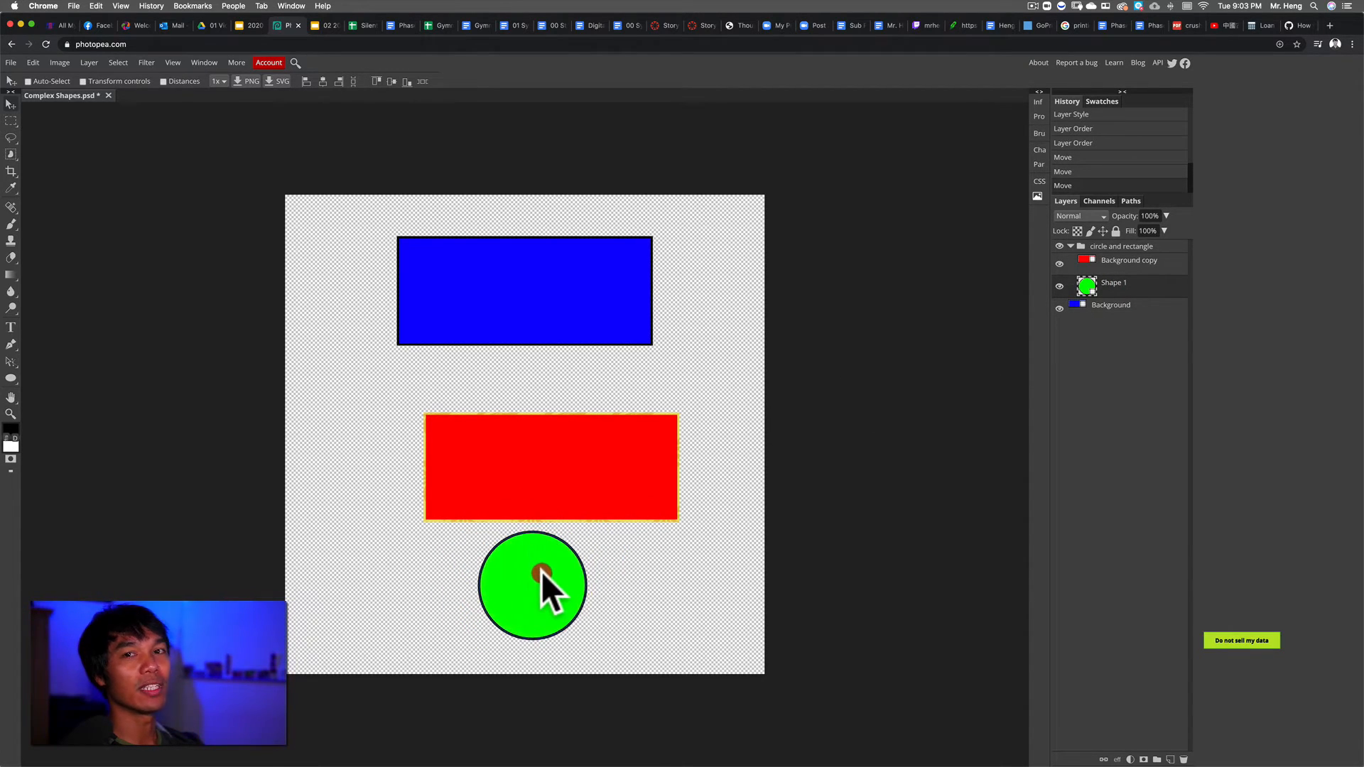
# Switch to the agenda slide and delete the stray "a" in "warping shapes into a custom shapes"
pyautogui.click(250, 24)
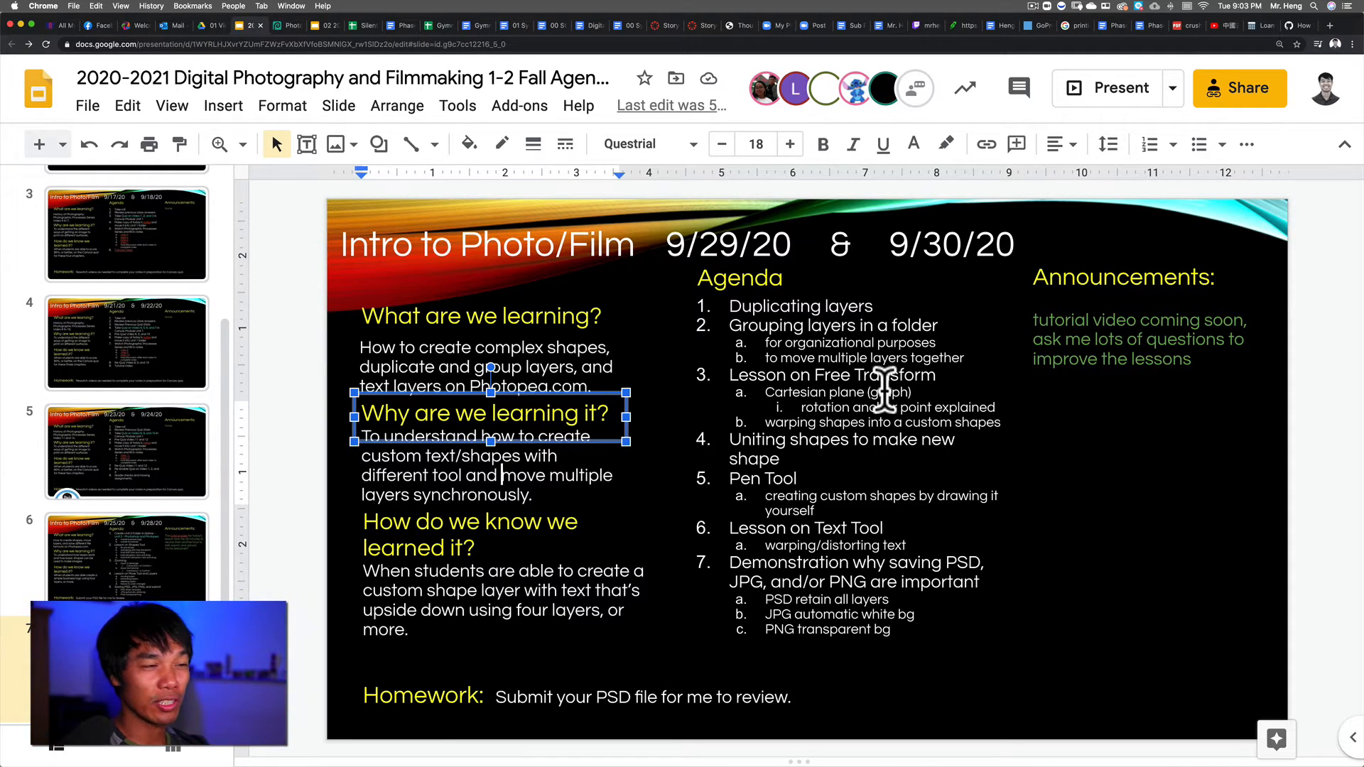
pyautogui.moveTo(436, 762)
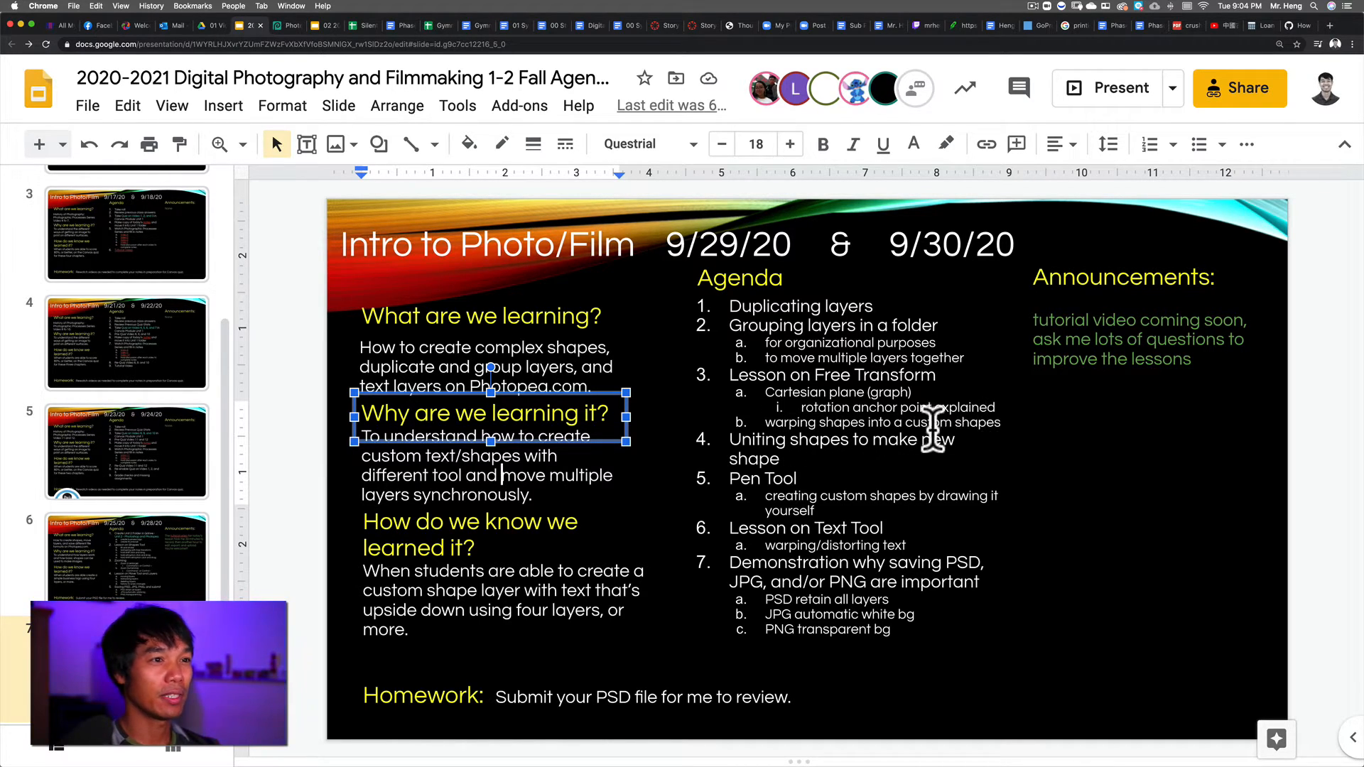
pyautogui.click(904, 429)
pyautogui.press('BackSpace')
pyautogui.press('BackSpace')
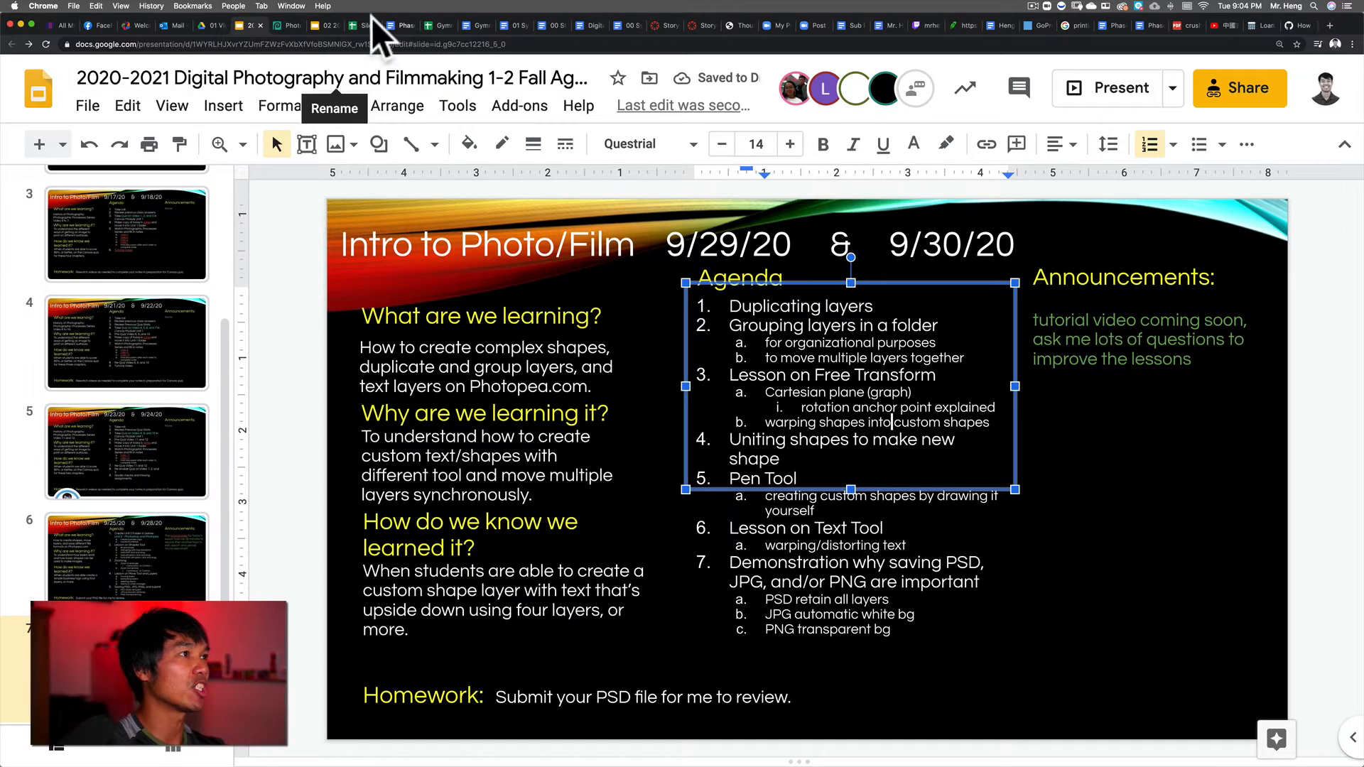
# Switch back to Photopea and start Free Transform on the green circle
pyautogui.click(285, 25)
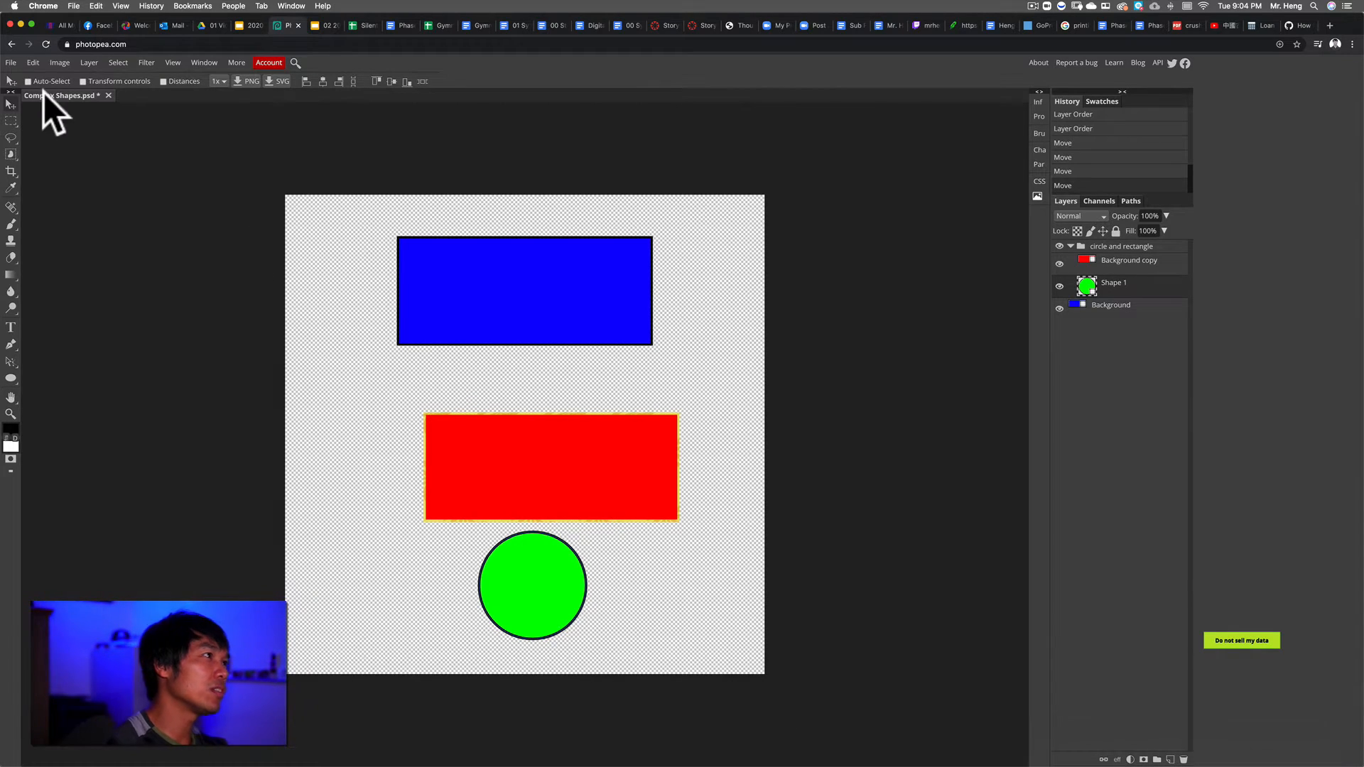
pyautogui.click(35, 62)
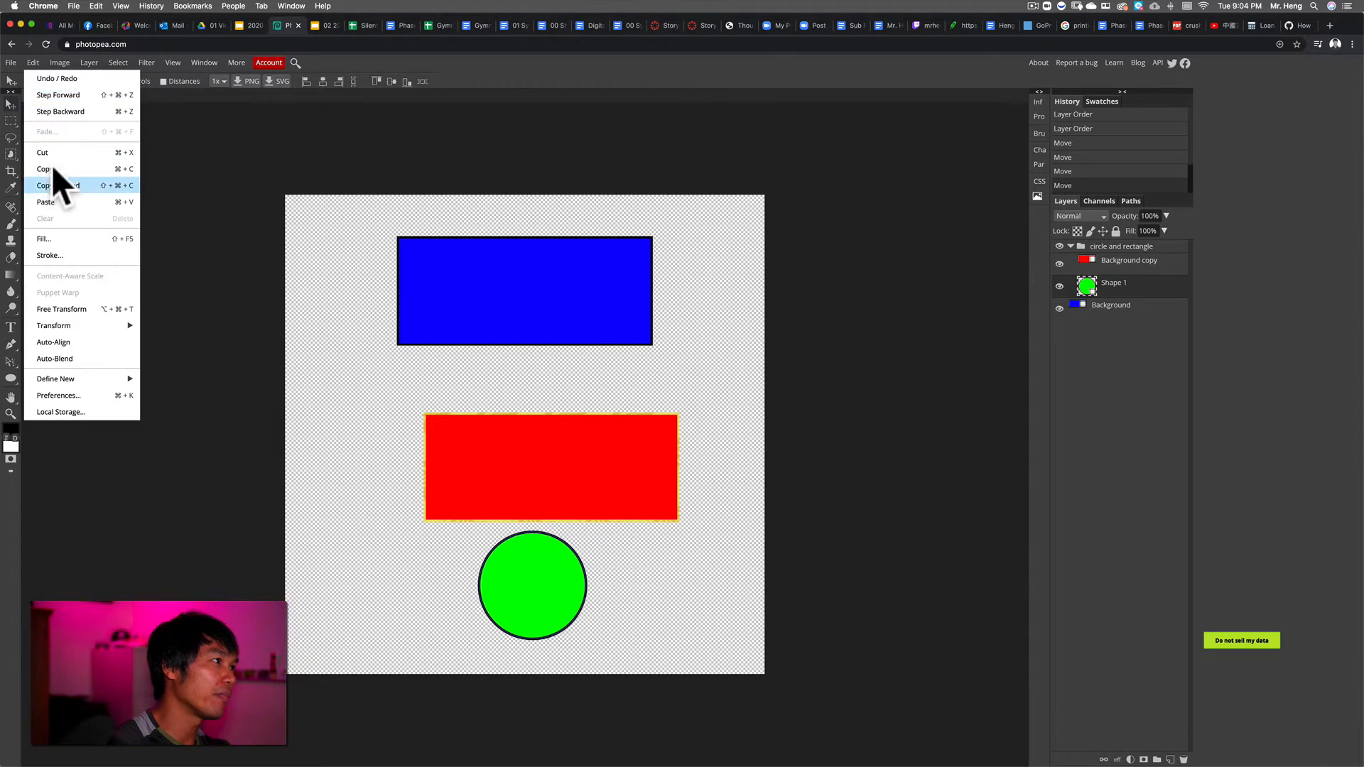
pyautogui.click(80, 308)
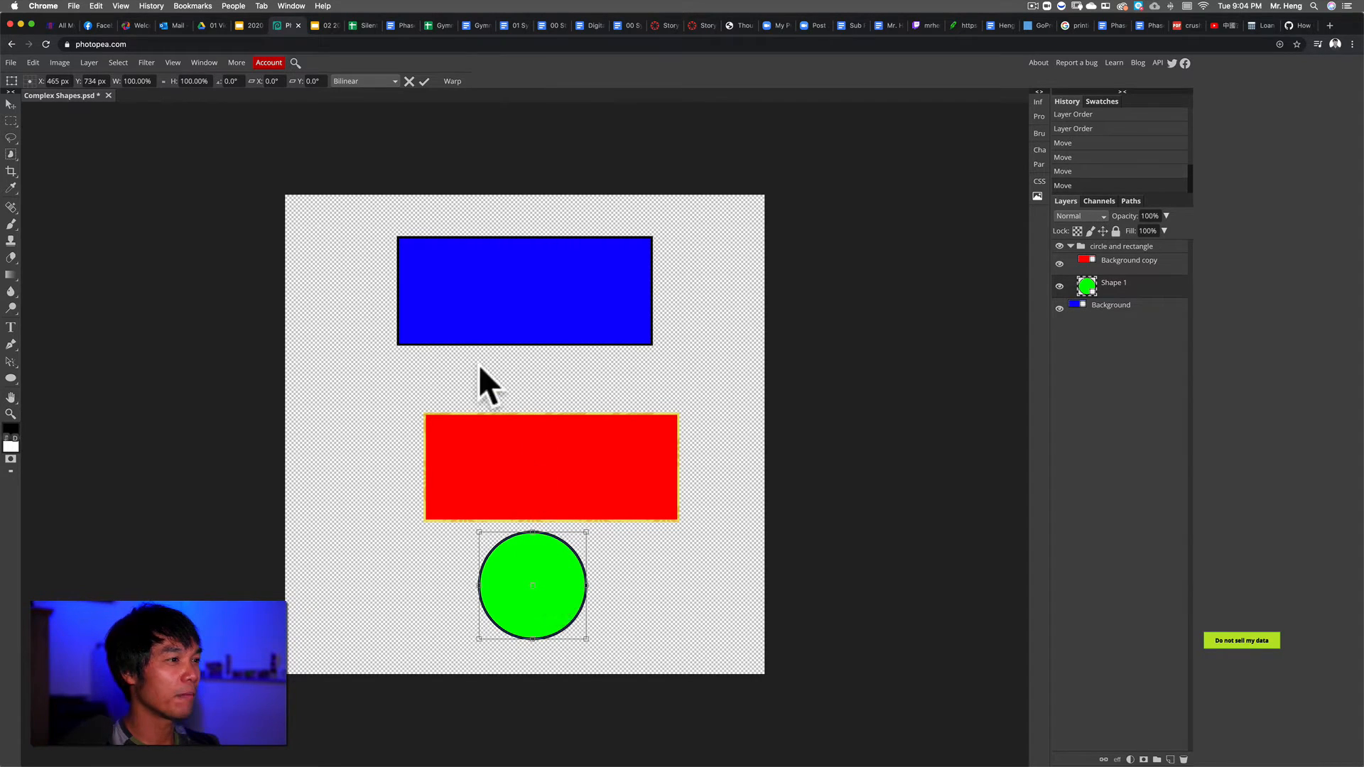
# Leave the circle's transform, select the blue rectangle's layer and start Free Transform on it
pyautogui.moveTo(1072, 264); pyautogui.dragTo(1074, 284)
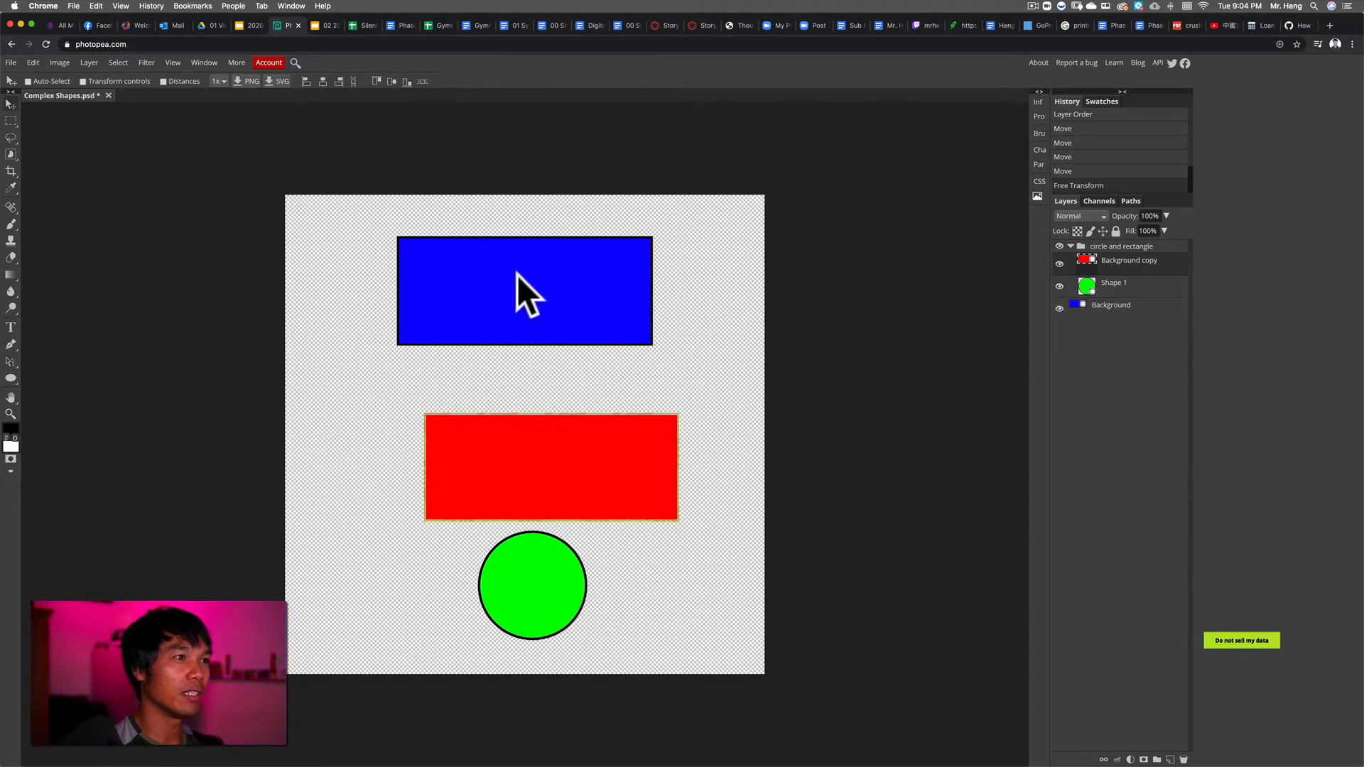
pyautogui.click(1087, 306)
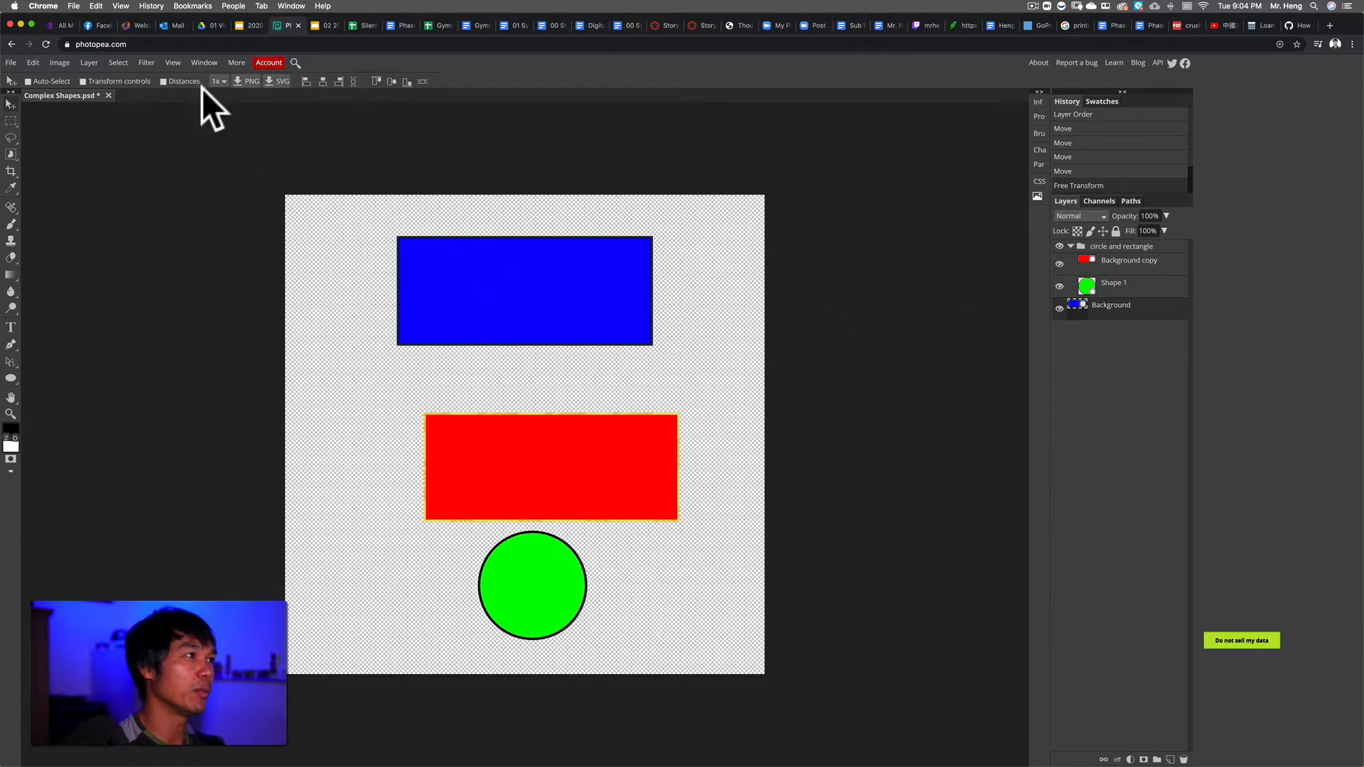
pyautogui.click(31, 62)
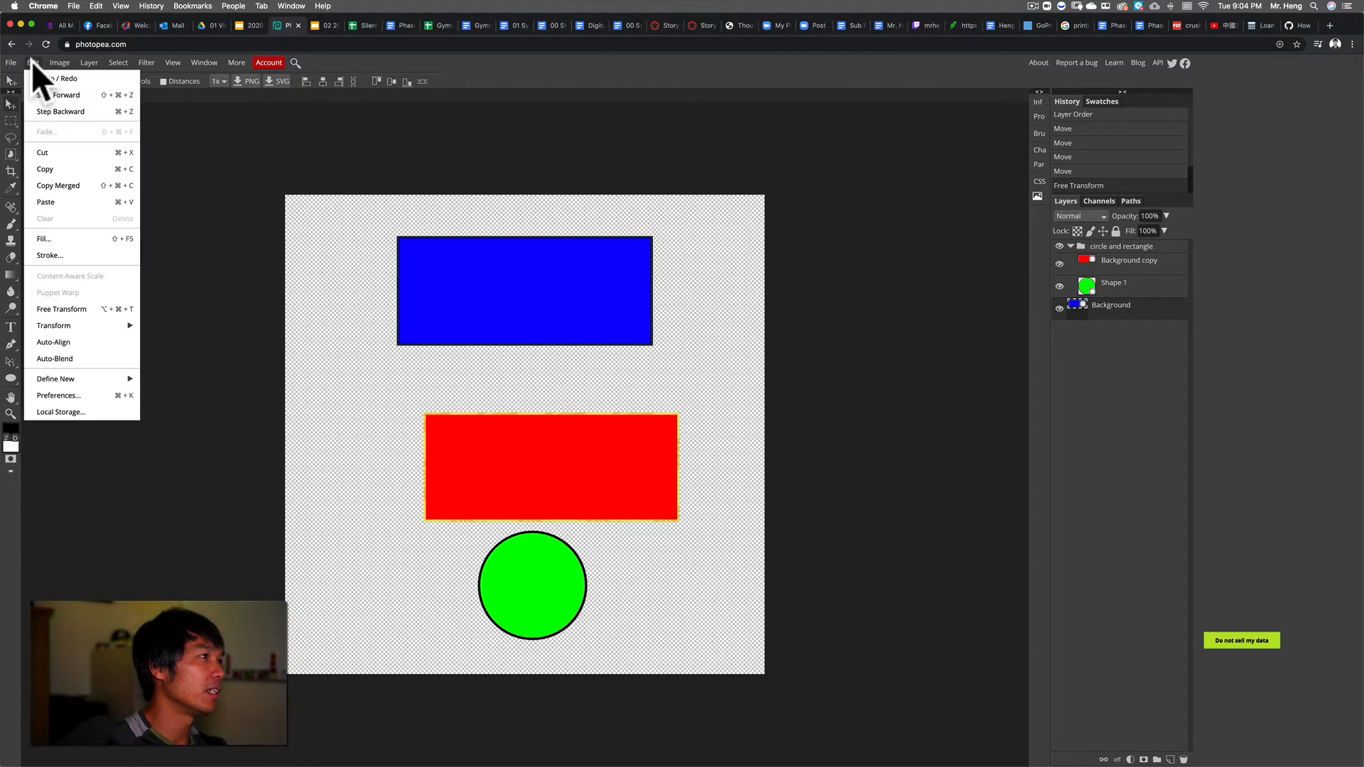
pyautogui.click(95, 309)
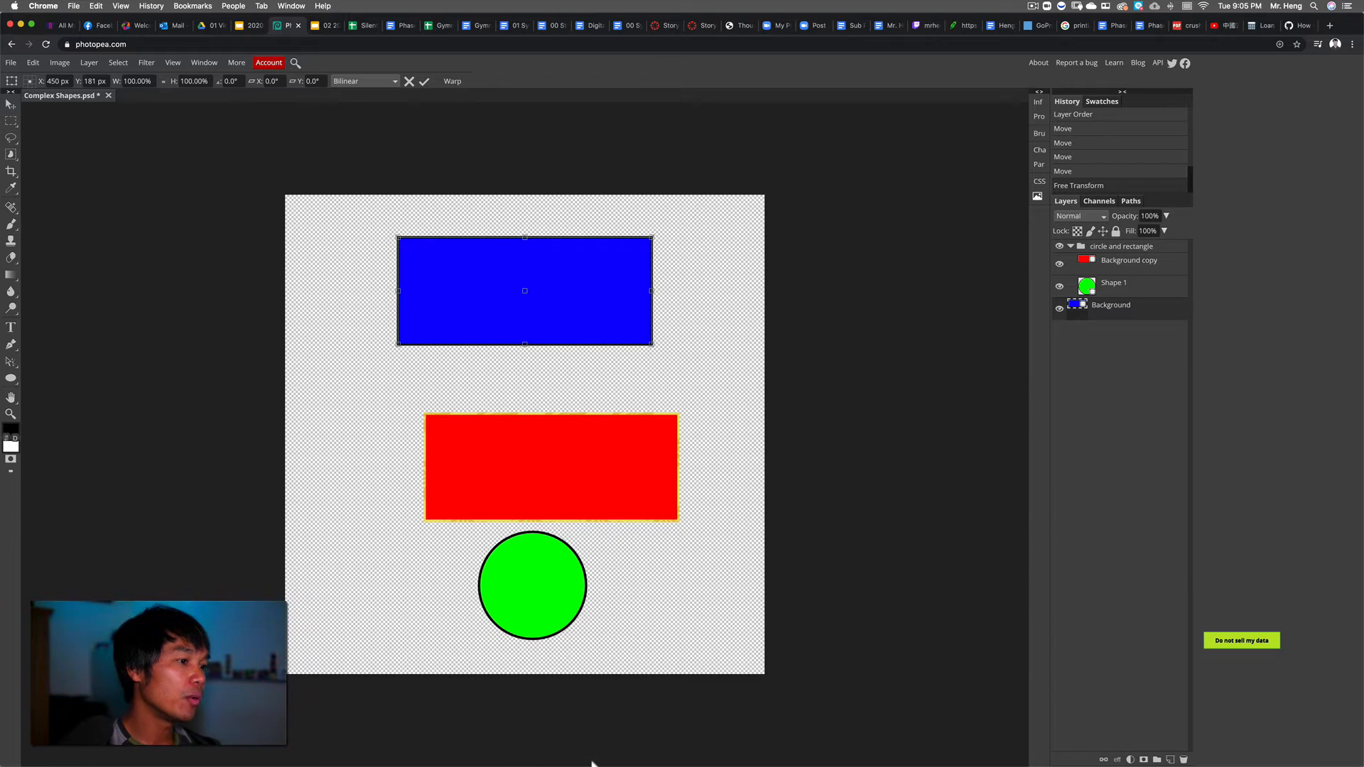
# Switch to the SMART Notebook graph and move the red point from the origin three units left along the X axis
pyautogui.moveTo(591, 762)
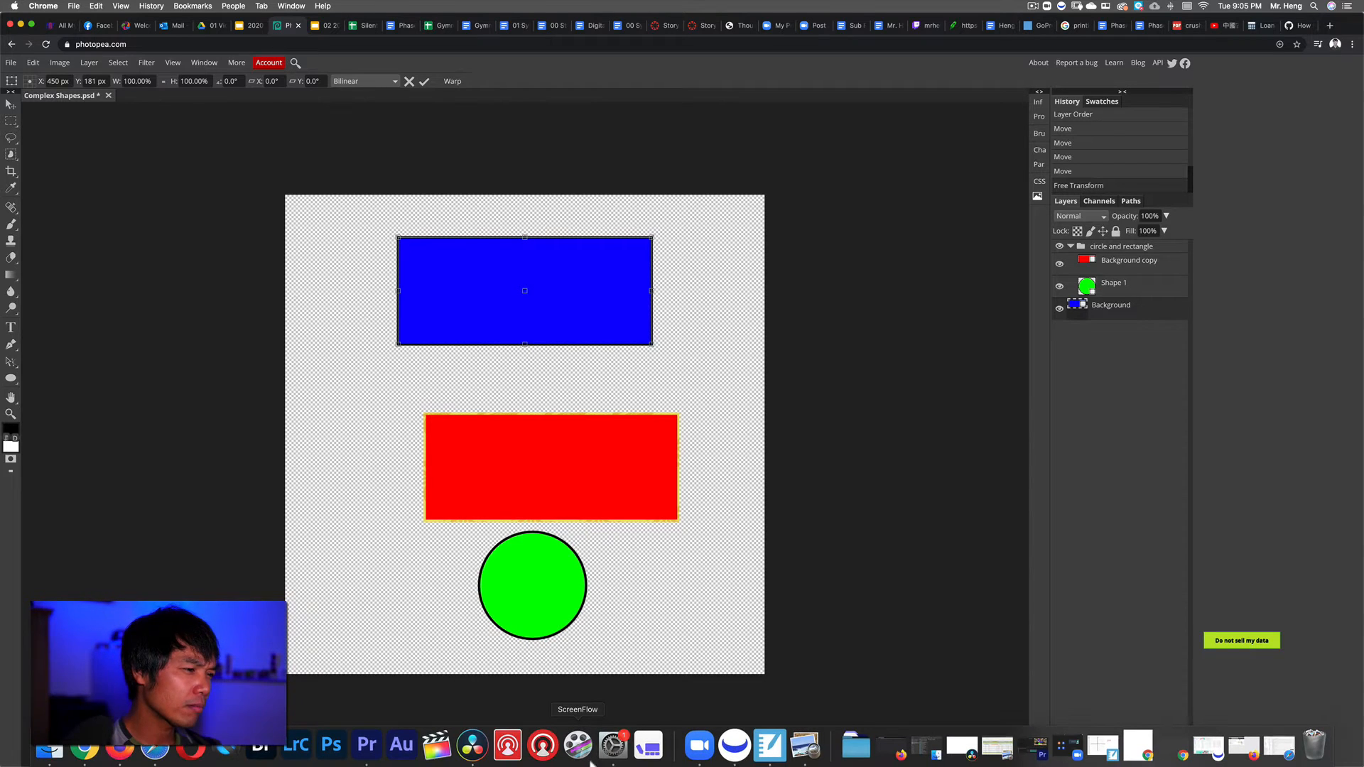
pyautogui.click(782, 746)
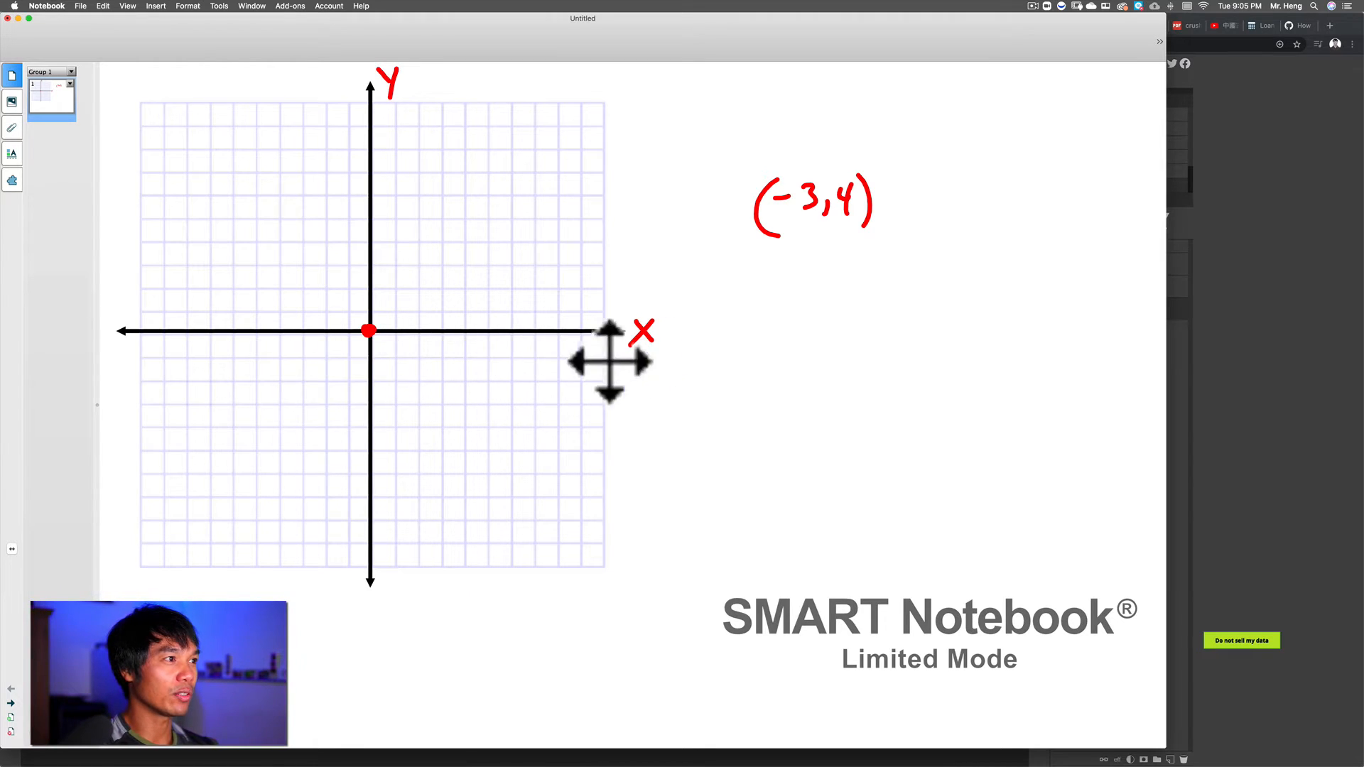
pyautogui.click(362, 329)
pyautogui.moveTo(362, 329); pyautogui.dragTo(301, 331)
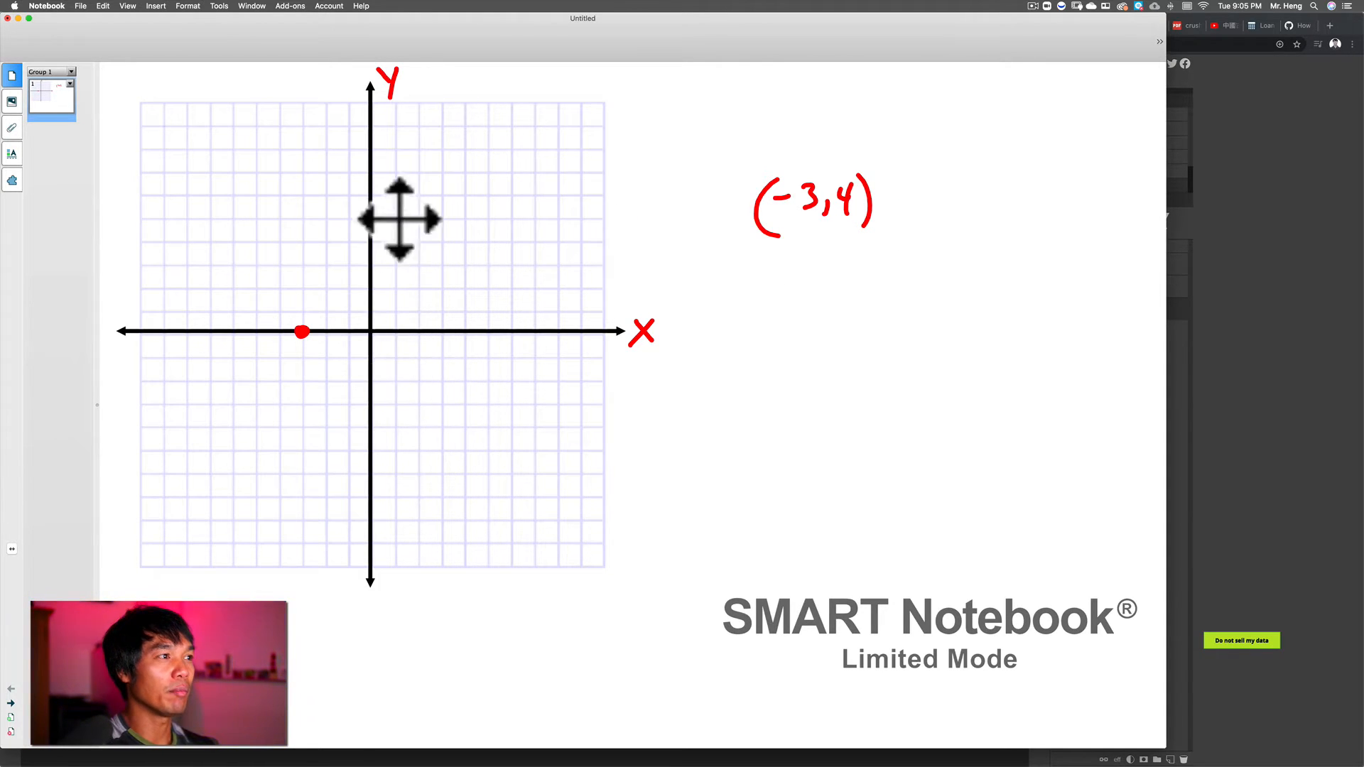
# Move the red point up four units, parallel to the Y axis, and place the handwritten (-3,4) label just above it
pyautogui.moveTo(337, 360); pyautogui.dragTo(335, 269)
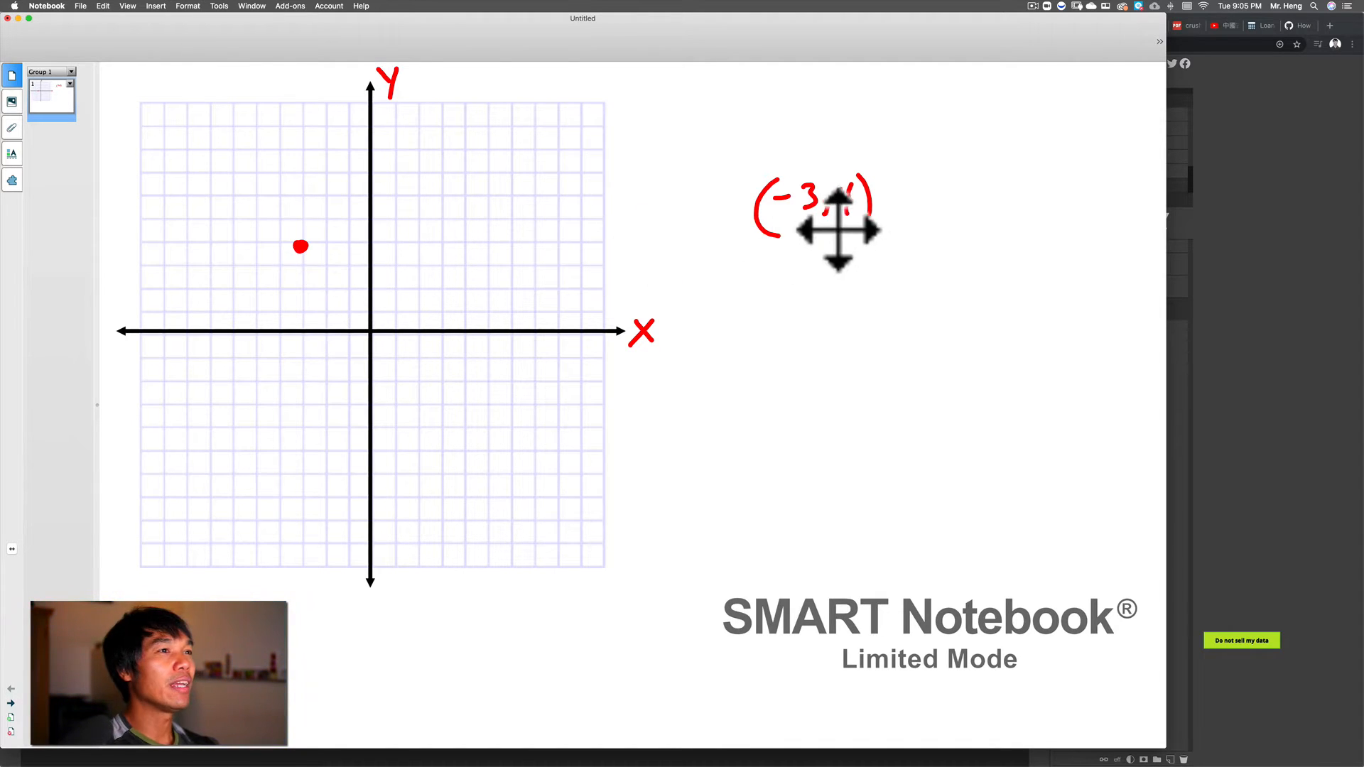
pyautogui.moveTo(837, 223); pyautogui.dragTo(334, 246)
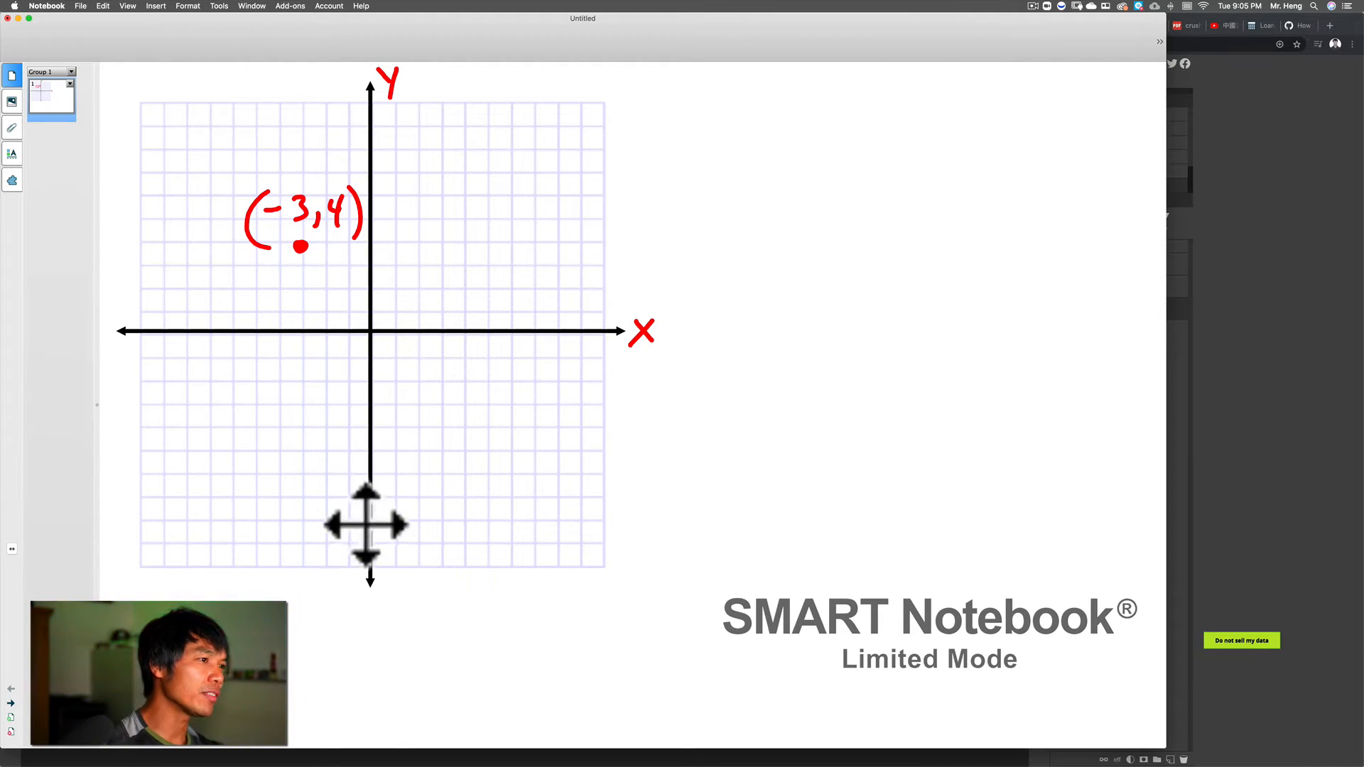
# Switch back to Photopea and reposition the blue rectangle to X 467 px and Y 176 px in the active Free Transform
pyautogui.moveTo(270, 763)
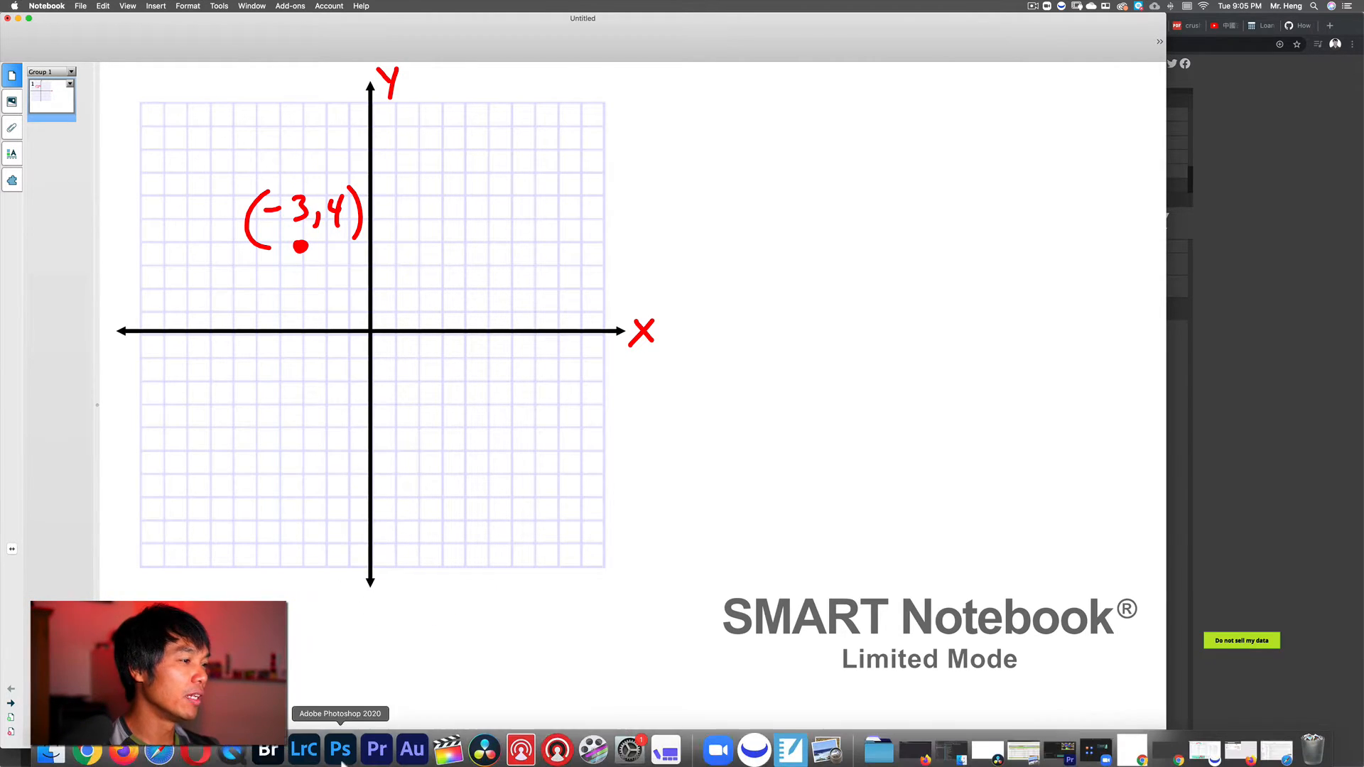
pyautogui.click(92, 748)
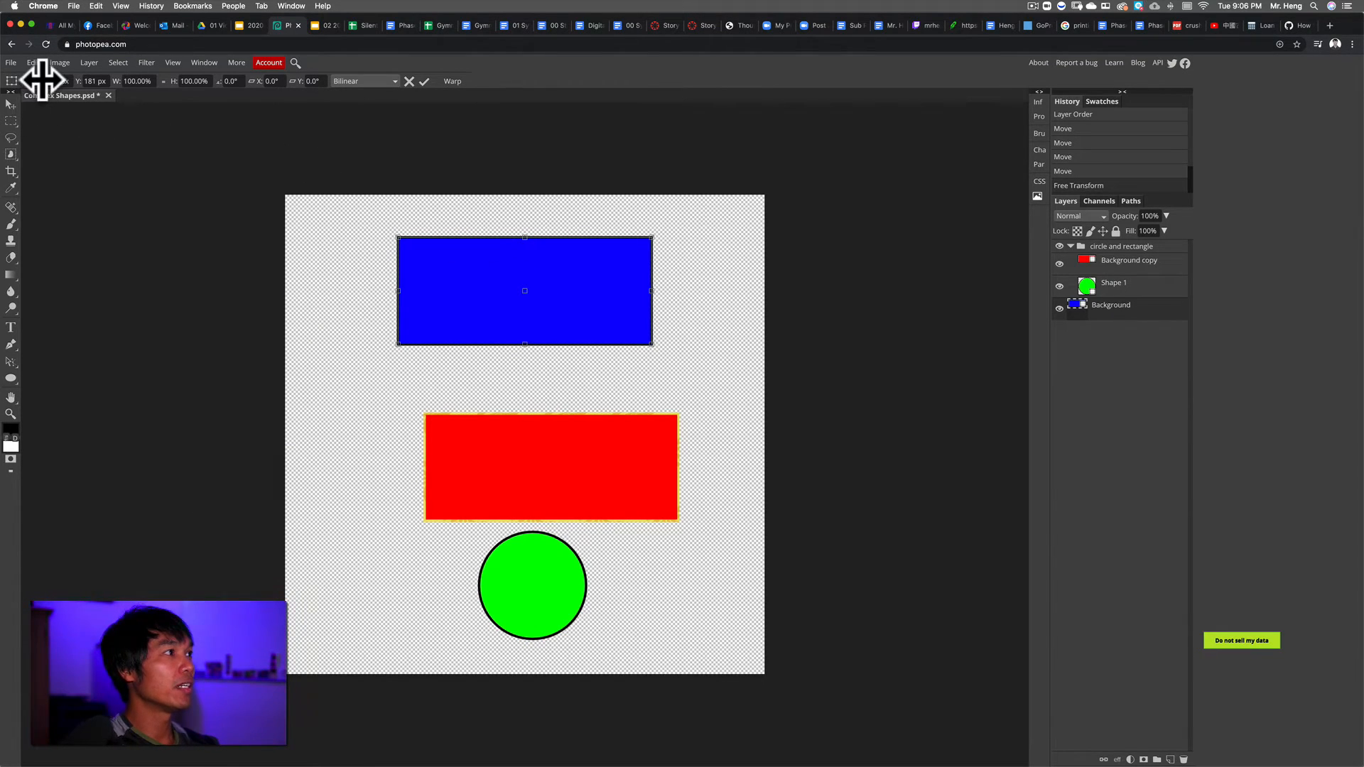
pyautogui.moveTo(37, 82); pyautogui.dragTo(77, 89)
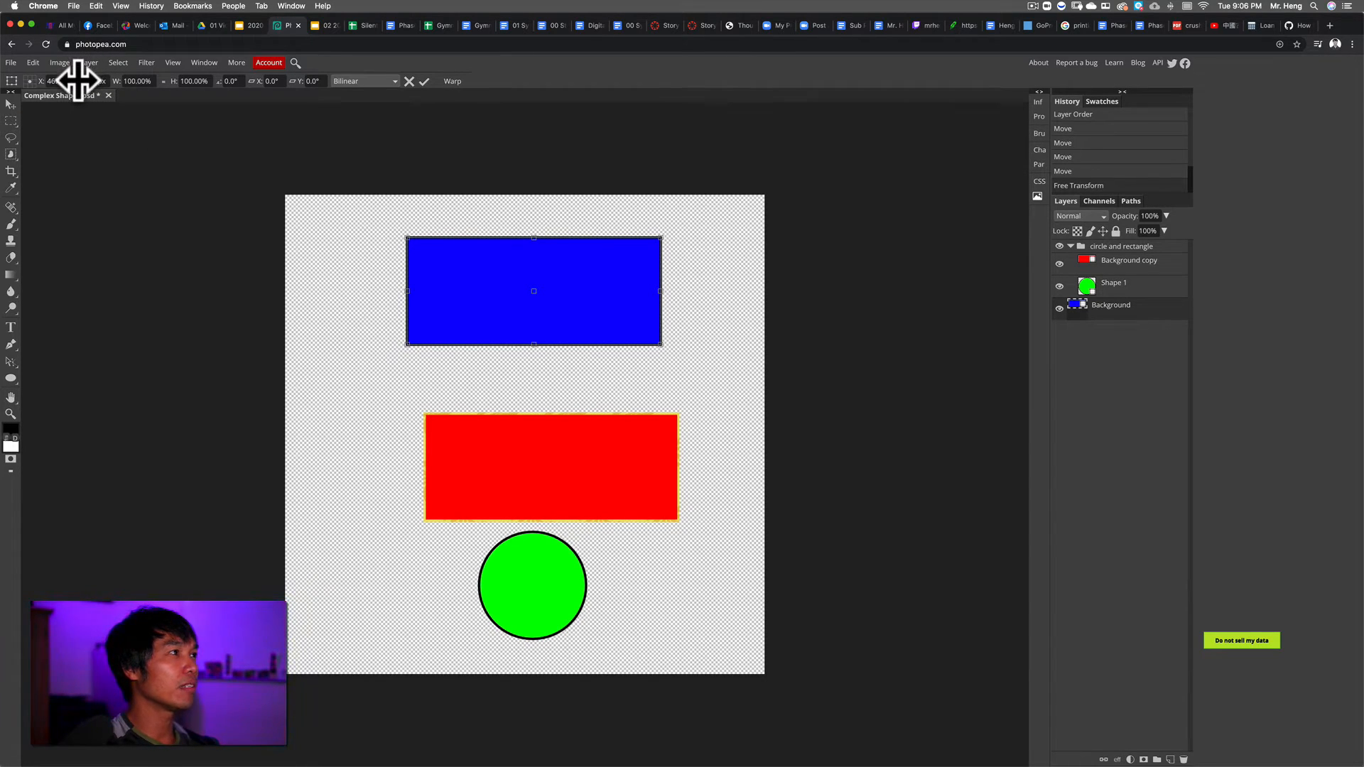
pyautogui.moveTo(78, 80)
pyautogui.mouseDown()
pyautogui.moveTo(62, 83)
pyautogui.moveTo(113, 78)
pyautogui.moveTo(61, 80)
pyautogui.moveTo(146, 58)
pyautogui.moveTo(75, 84)
pyautogui.moveTo(86, 100)
pyautogui.mouseUp()
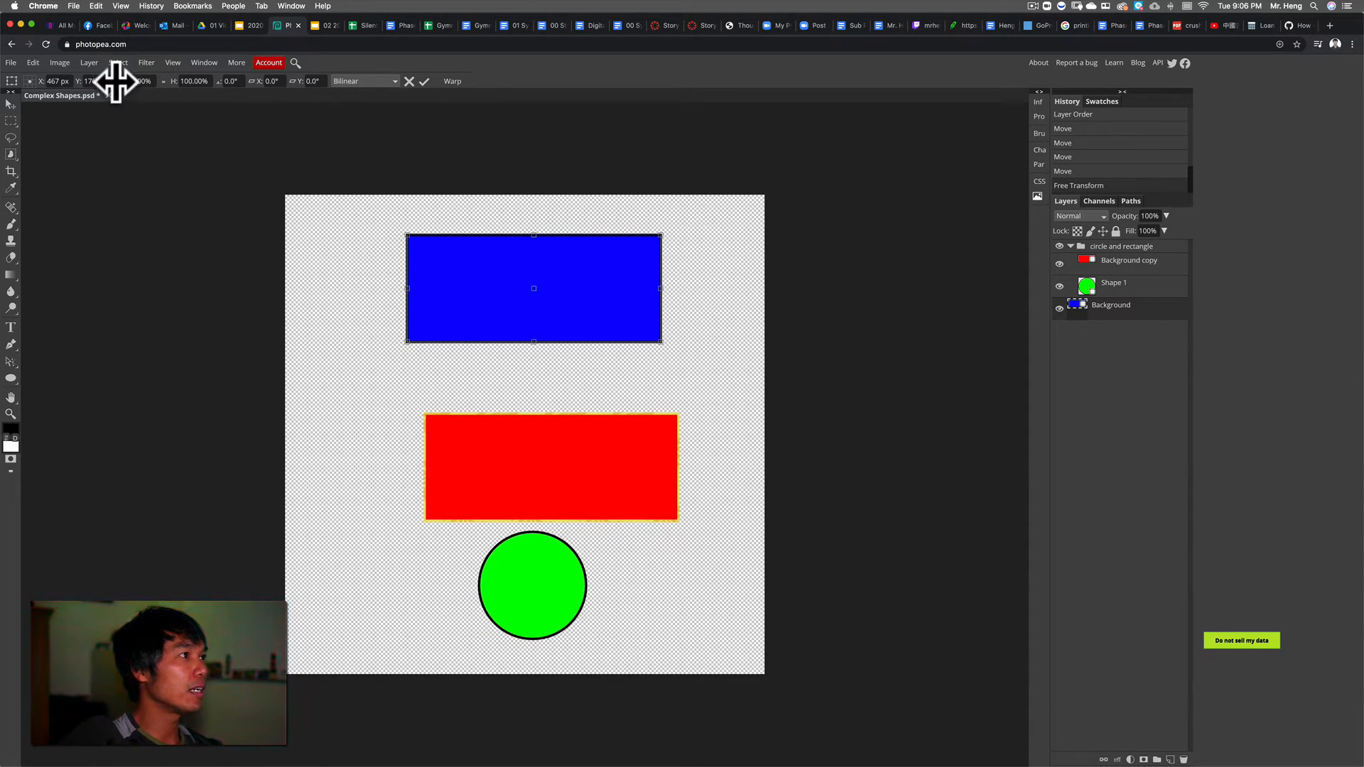
# Stretch the blue rectangle to 140% width and 83% height, link the proportions and scale both to 94%
pyautogui.moveTo(115, 81); pyautogui.dragTo(164, 91)
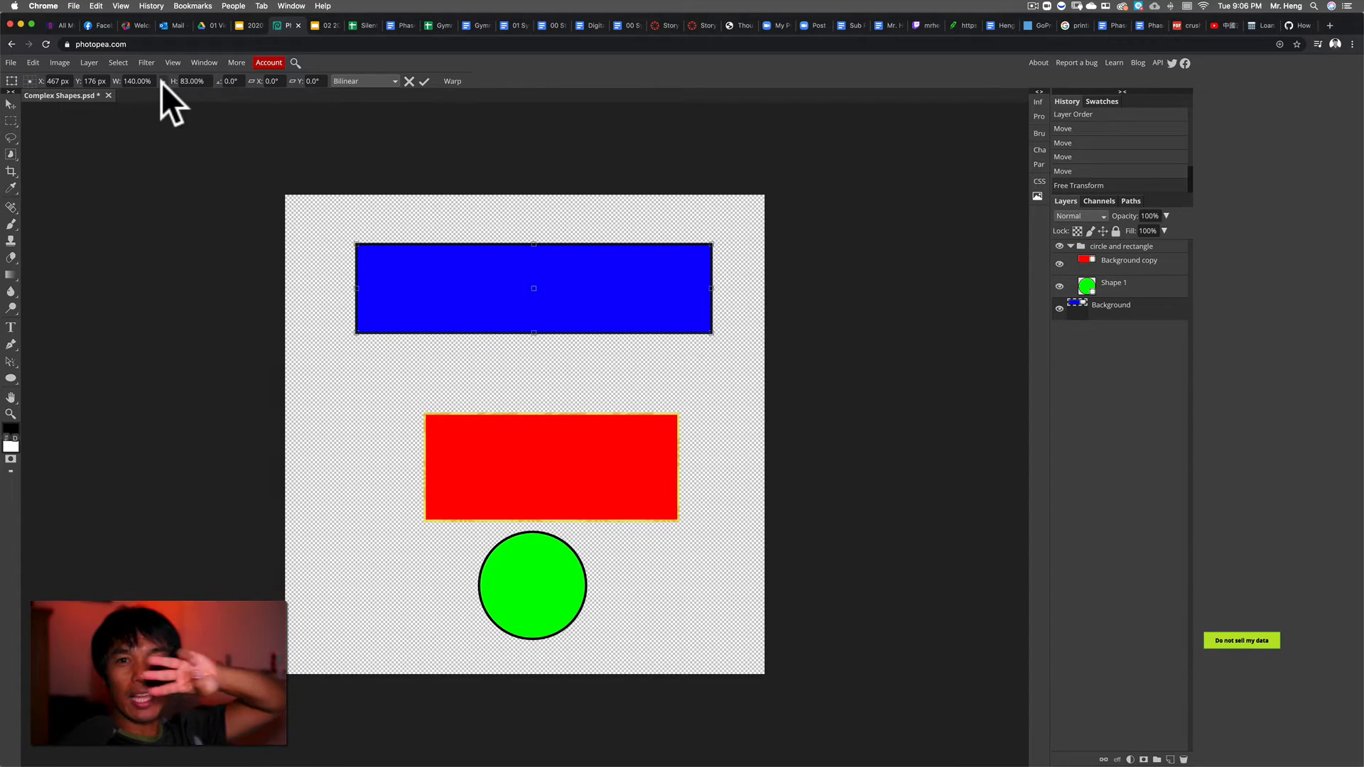
pyautogui.click(164, 81)
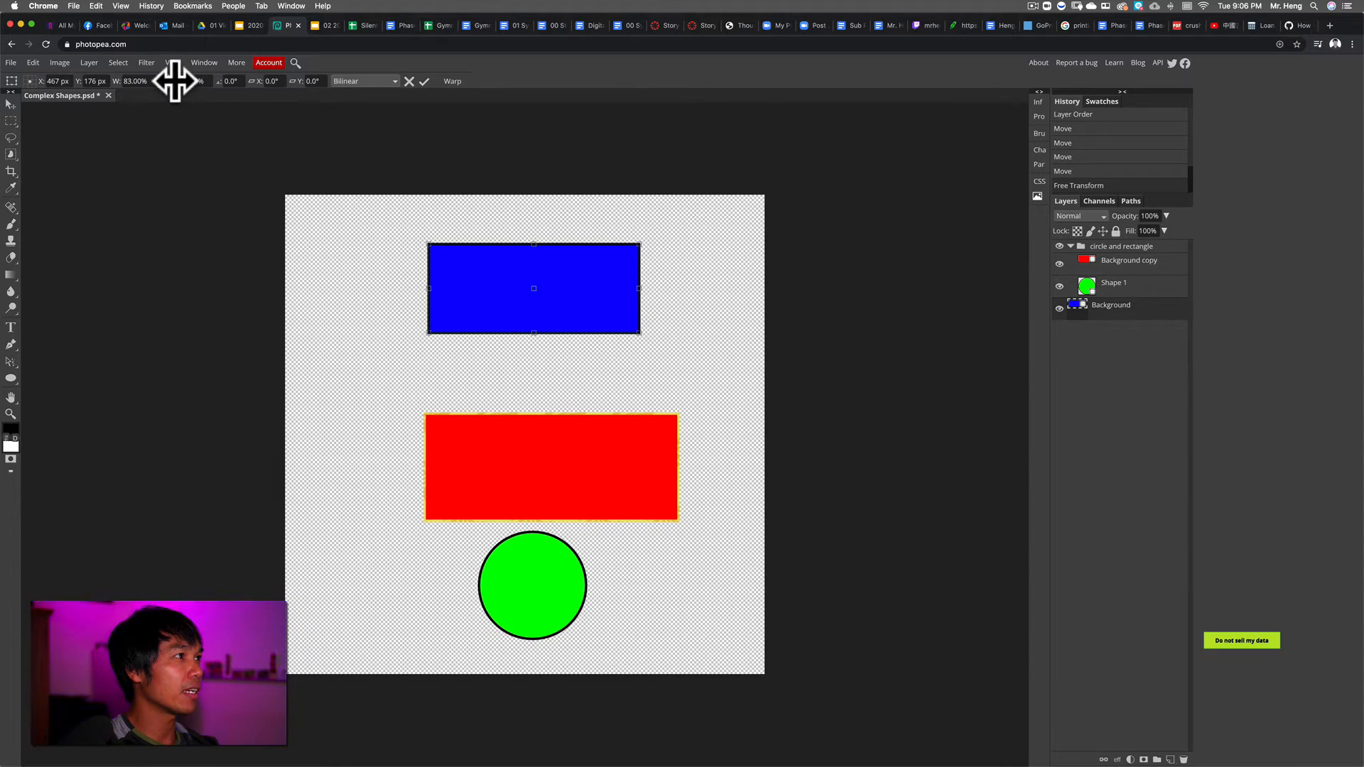
pyautogui.moveTo(175, 81); pyautogui.dragTo(128, 85)
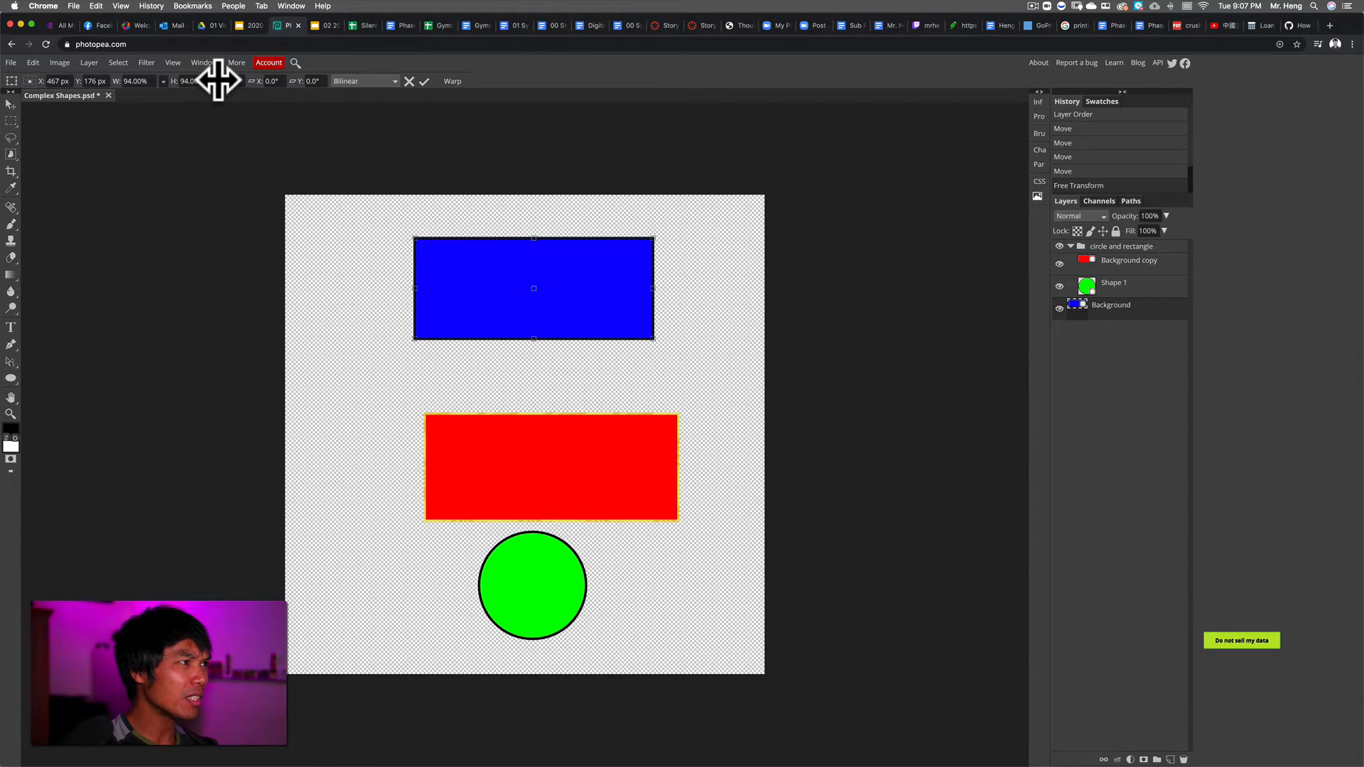
# Rotate the blue rectangle to -30° around its centre and reset its angle to 0°
pyautogui.moveTo(219, 81)
pyautogui.mouseDown()
pyautogui.moveTo(201, 86)
pyautogui.moveTo(244, 83)
pyautogui.moveTo(206, 91)
pyautogui.moveTo(241, 96)
pyautogui.moveTo(205, 108)
pyautogui.moveTo(255, 101)
pyautogui.moveTo(214, 108)
pyautogui.moveTo(250, 100)
pyautogui.moveTo(217, 98)
pyautogui.mouseUp()
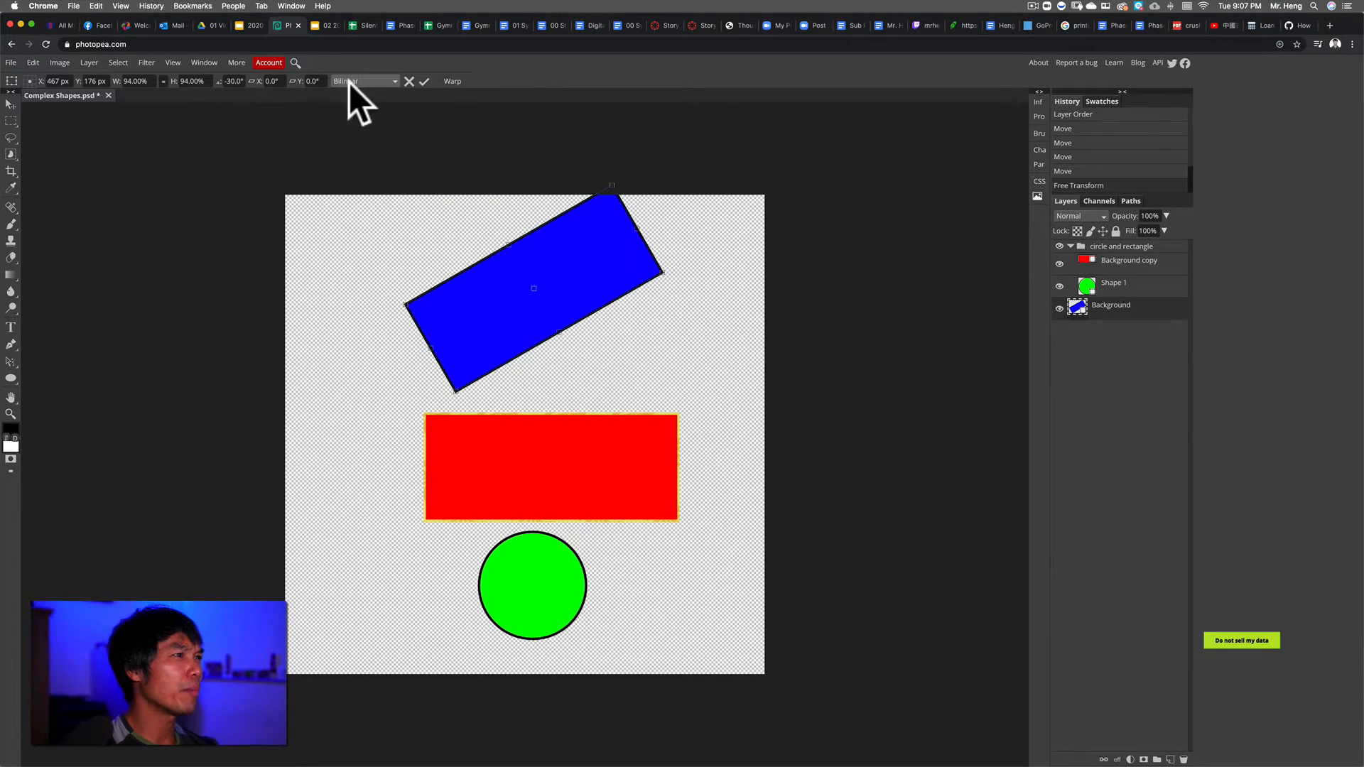
pyautogui.click(219, 80)
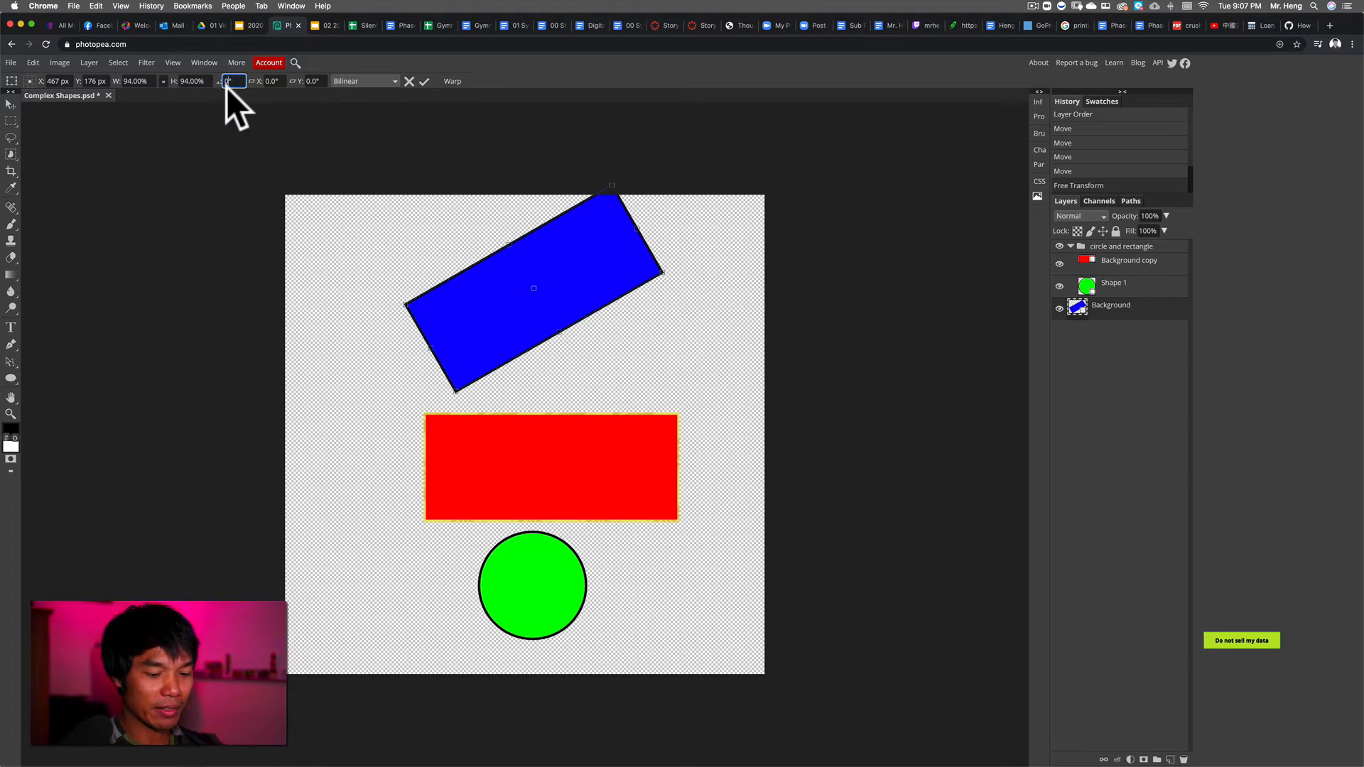
pyautogui.write('0')
pyautogui.press('Return')
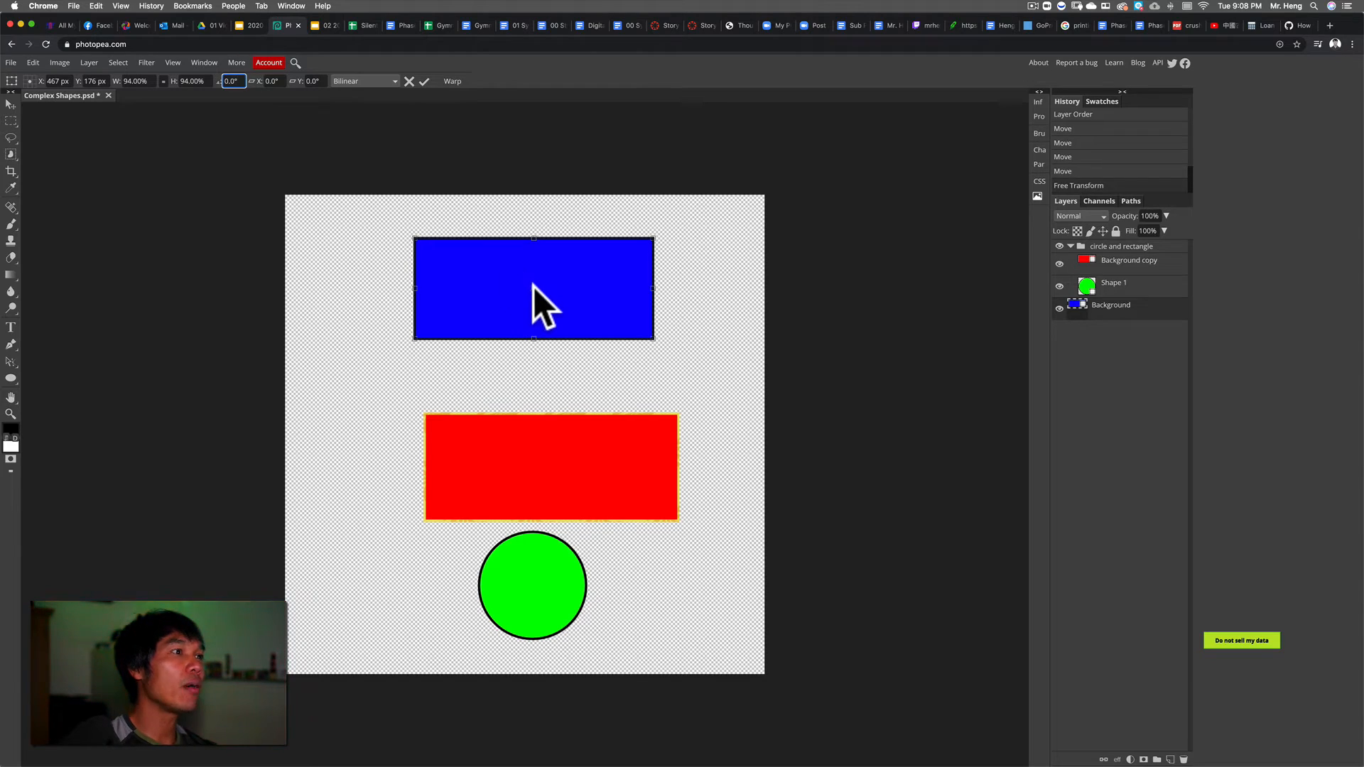
# Move the rotation anchor near the blue rectangle's upper-left corner, try rotating around it and reset the angle to 0°
pyautogui.click(488, 266)
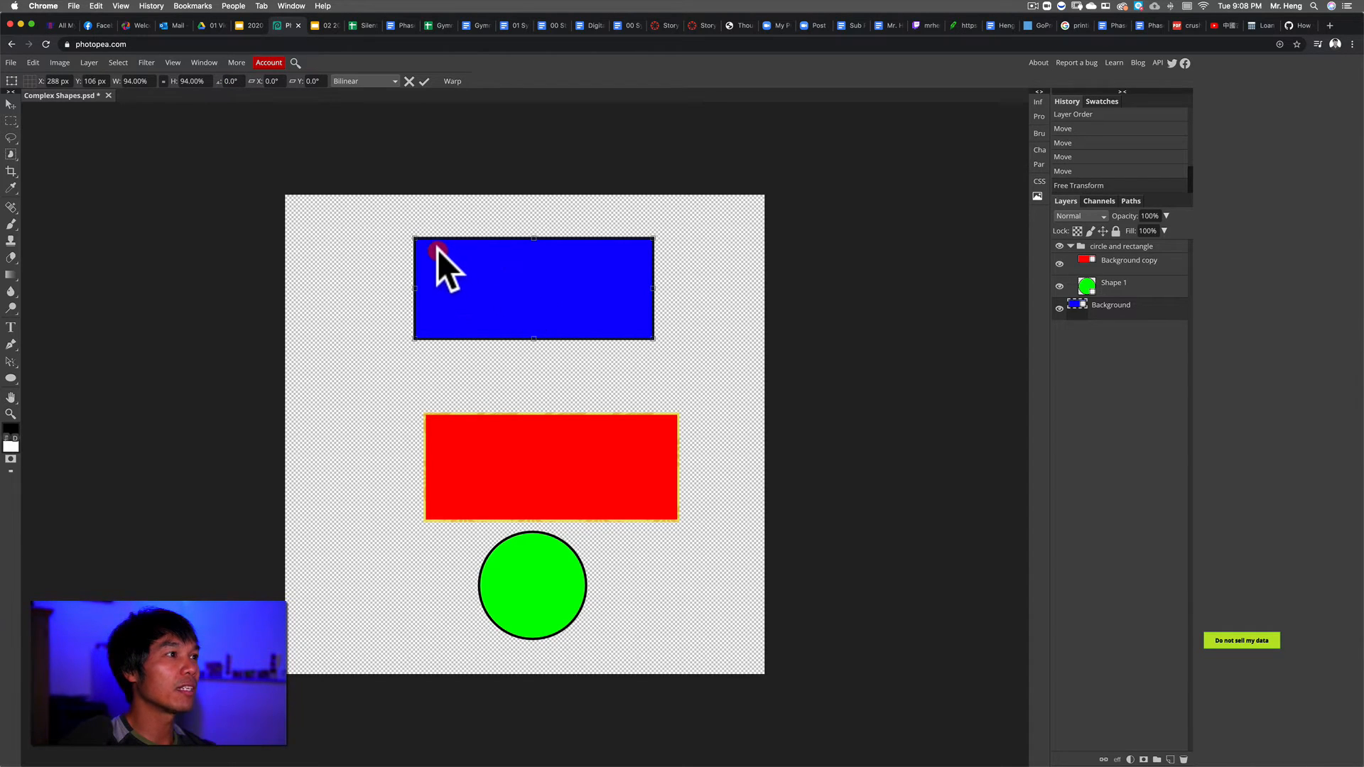
pyautogui.moveTo(428, 247)
pyautogui.mouseDown()
pyautogui.moveTo(411, 244)
pyautogui.moveTo(428, 250)
pyautogui.mouseUp()
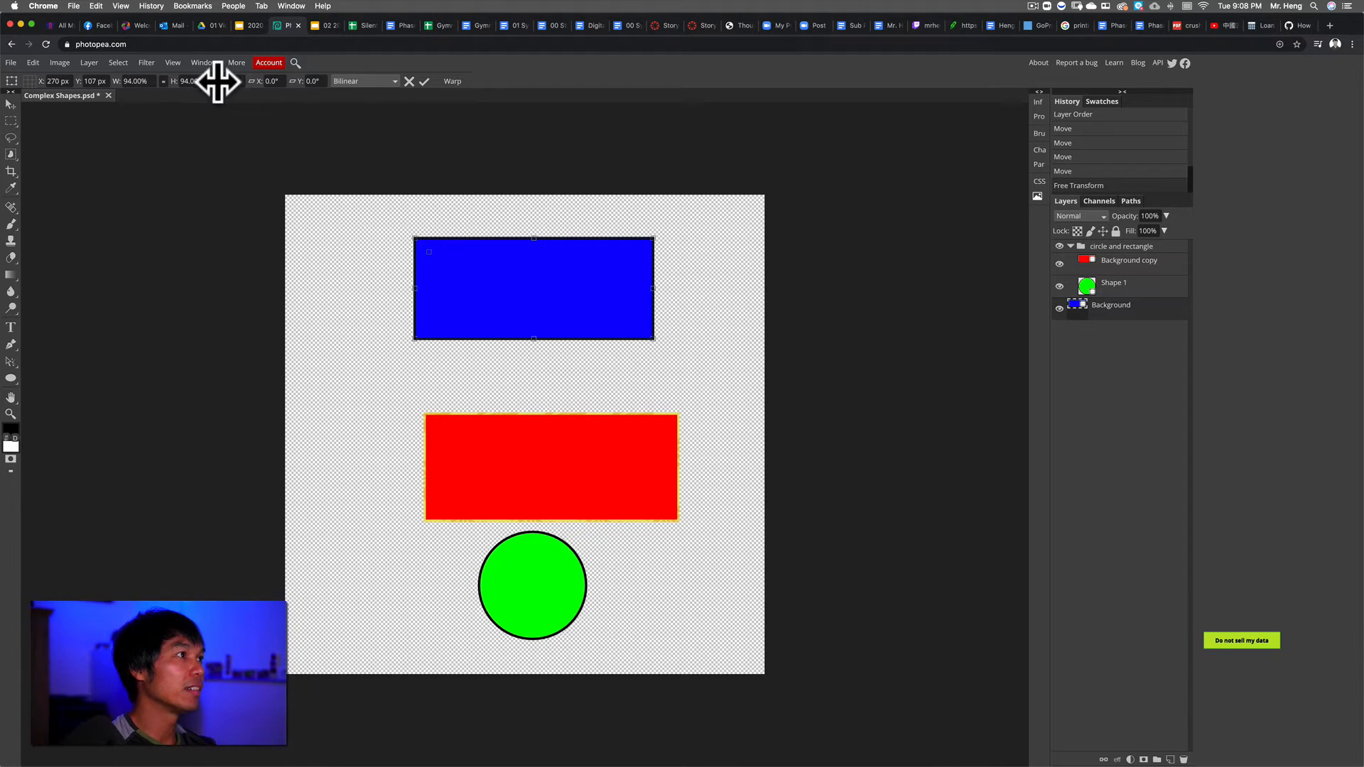
pyautogui.moveTo(219, 82)
pyautogui.mouseDown()
pyautogui.moveTo(186, 84)
pyautogui.moveTo(240, 85)
pyautogui.moveTo(194, 84)
pyautogui.moveTo(229, 85)
pyautogui.mouseUp()
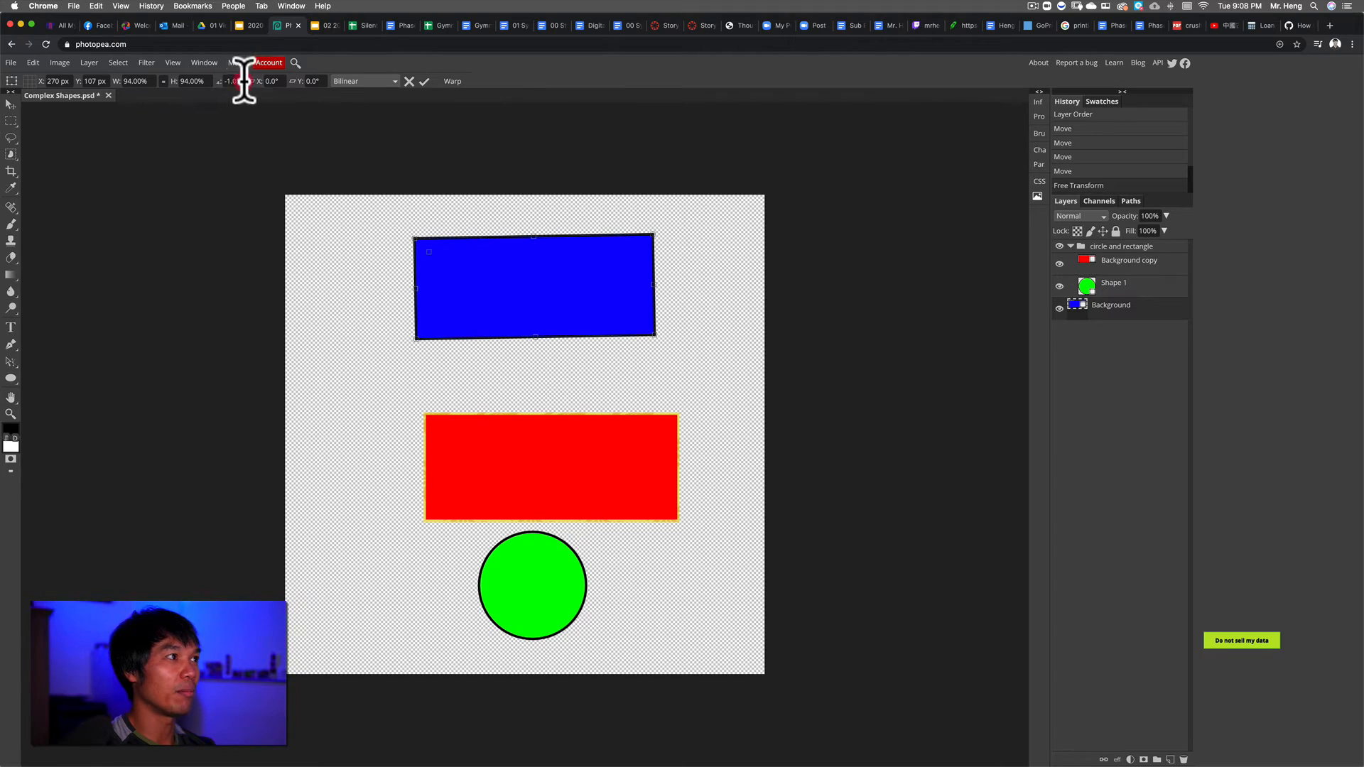
pyautogui.write('0')
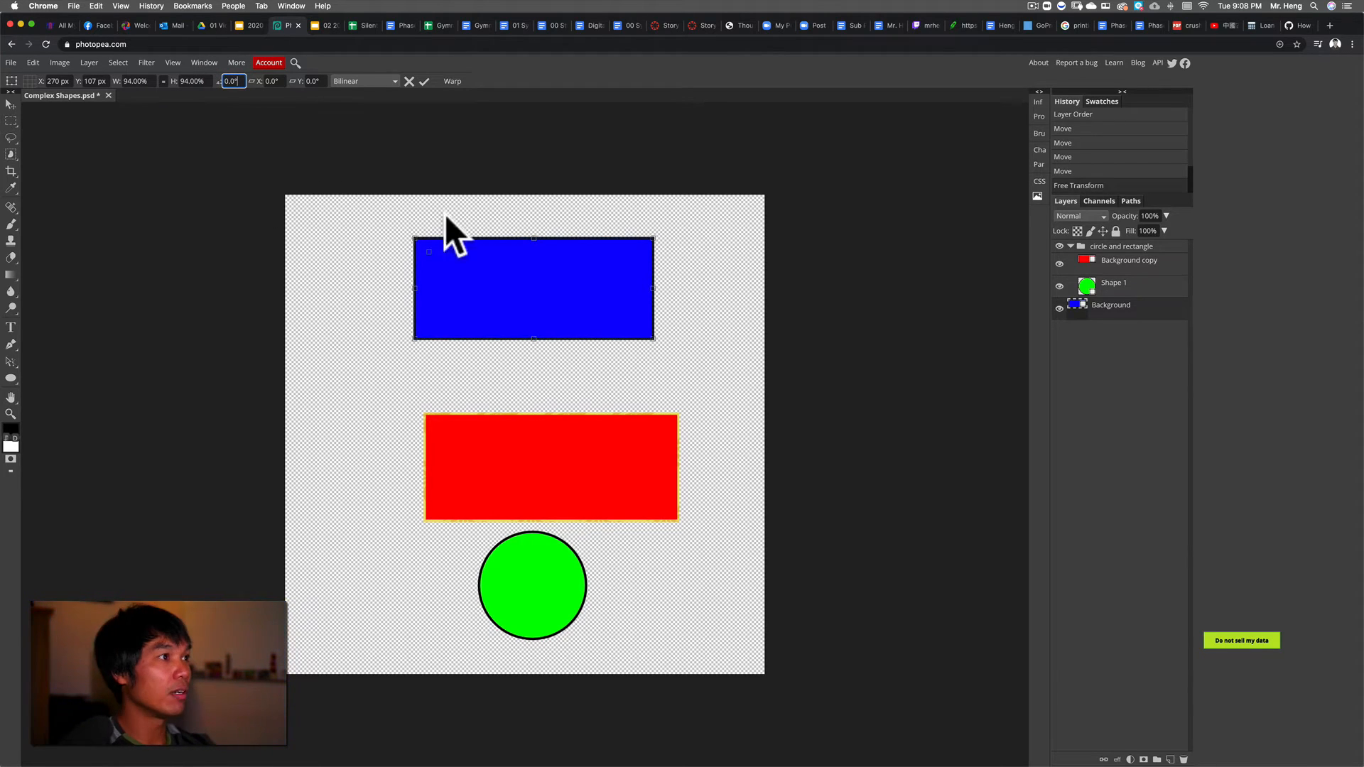
# Move the rotation anchor near the blue rectangle's lower-right corner, try rotating around it and reset the angle to 0°
pyautogui.moveTo(427, 251); pyautogui.dragTo(645, 331)
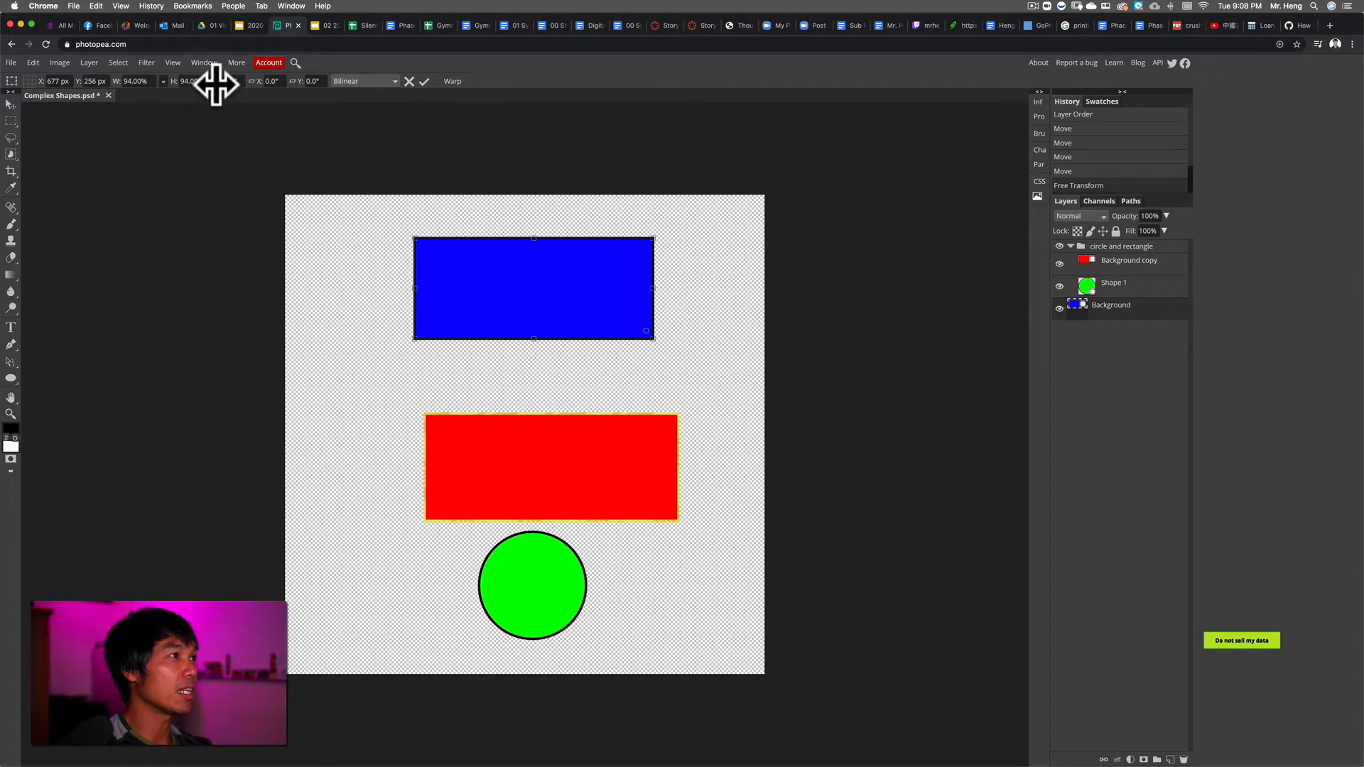
pyautogui.moveTo(216, 85)
pyautogui.mouseDown()
pyautogui.moveTo(194, 85)
pyautogui.moveTo(257, 74)
pyautogui.moveTo(217, 88)
pyautogui.moveTo(221, 108)
pyautogui.mouseUp()
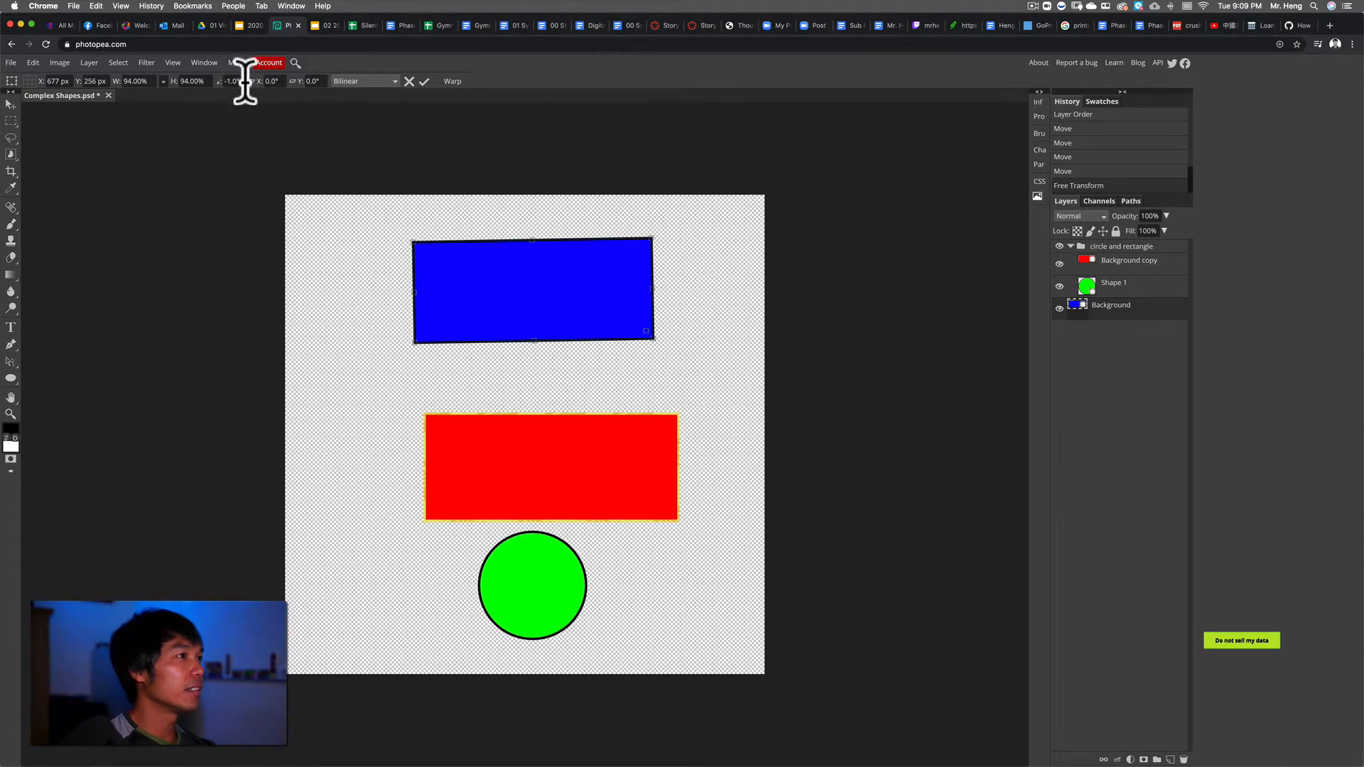
pyautogui.click(222, 80)
pyautogui.write('0')
pyautogui.press('Return')
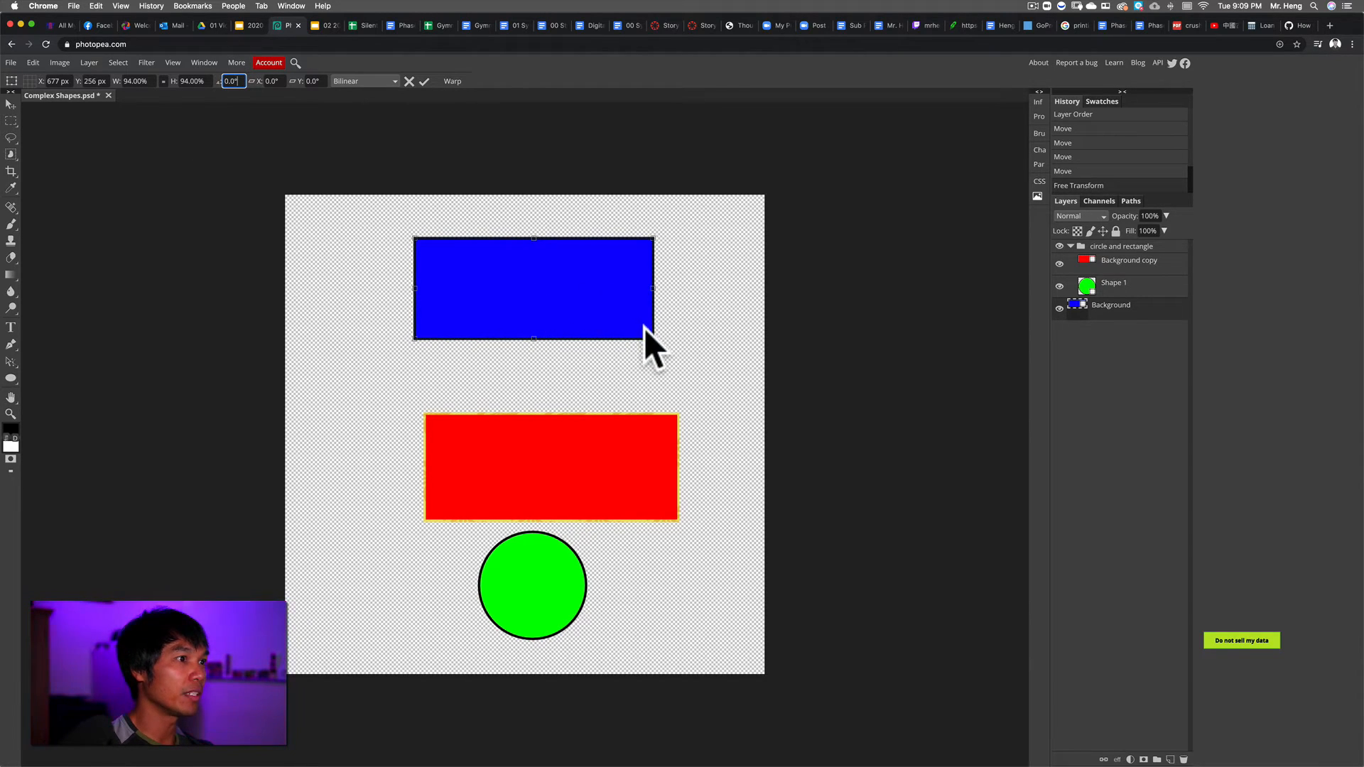
# Return the anchor to about the rectangle's centre and skew the shape 2.5° in X and -48.4° in Y, keeping Bilinear interpolation
pyautogui.click(531, 287)
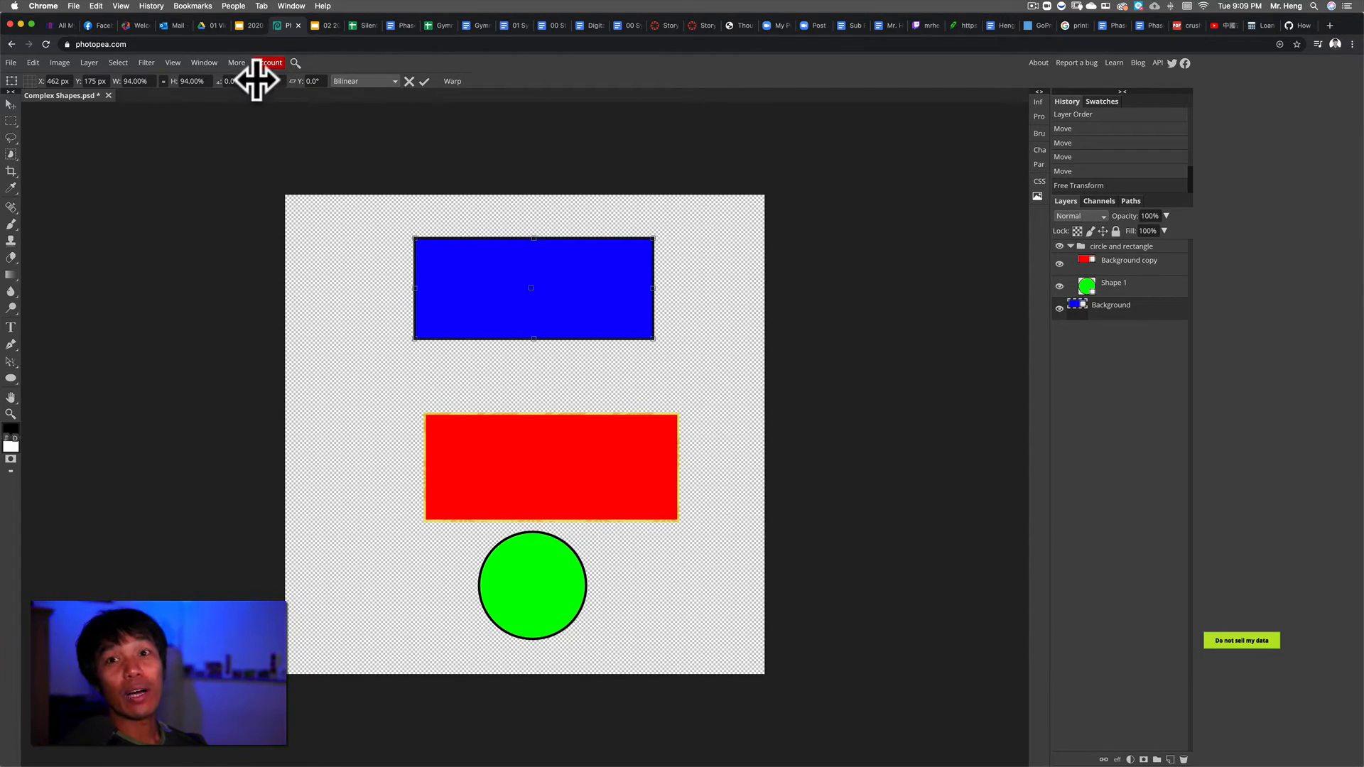
pyautogui.moveTo(251, 80)
pyautogui.mouseDown()
pyautogui.moveTo(277, 84)
pyautogui.moveTo(258, 91)
pyautogui.mouseUp()
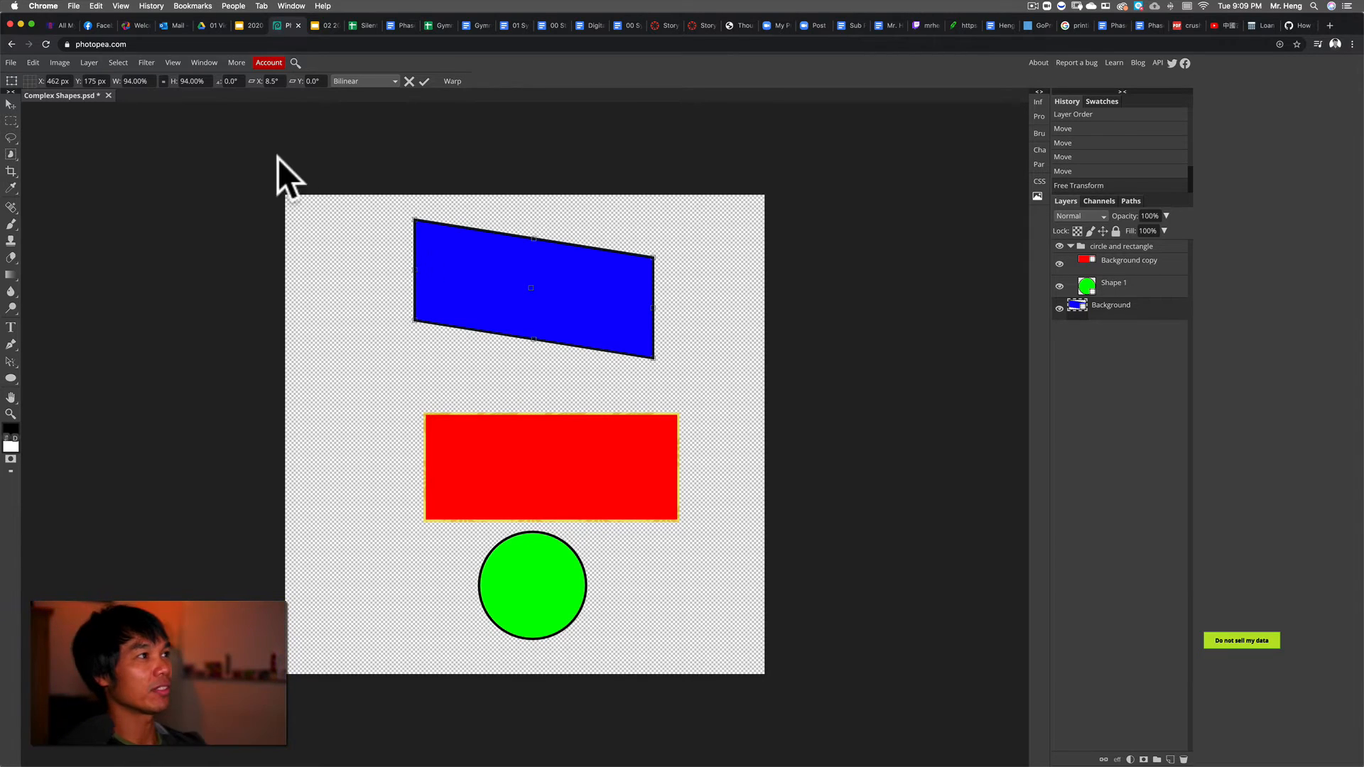
pyautogui.moveTo(255, 83); pyautogui.dragTo(291, 103)
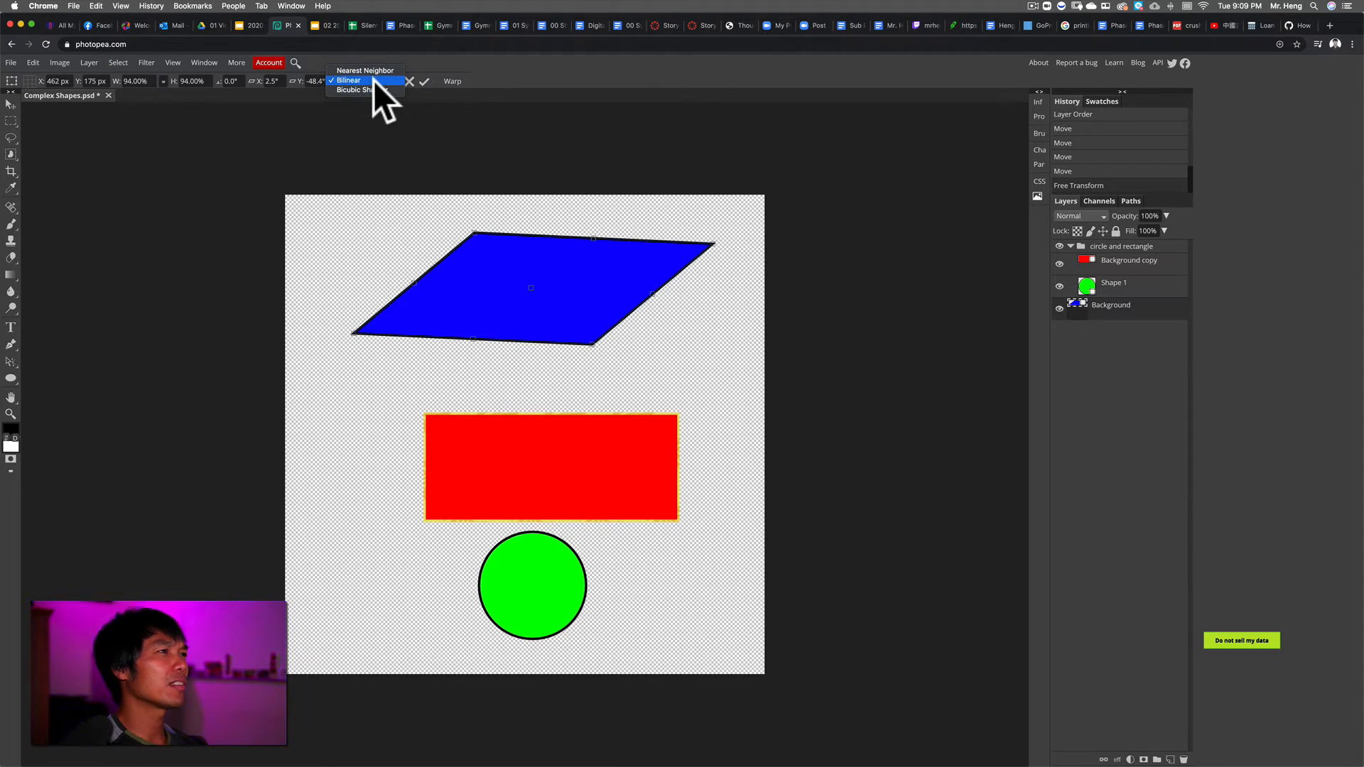
pyautogui.click(374, 80)
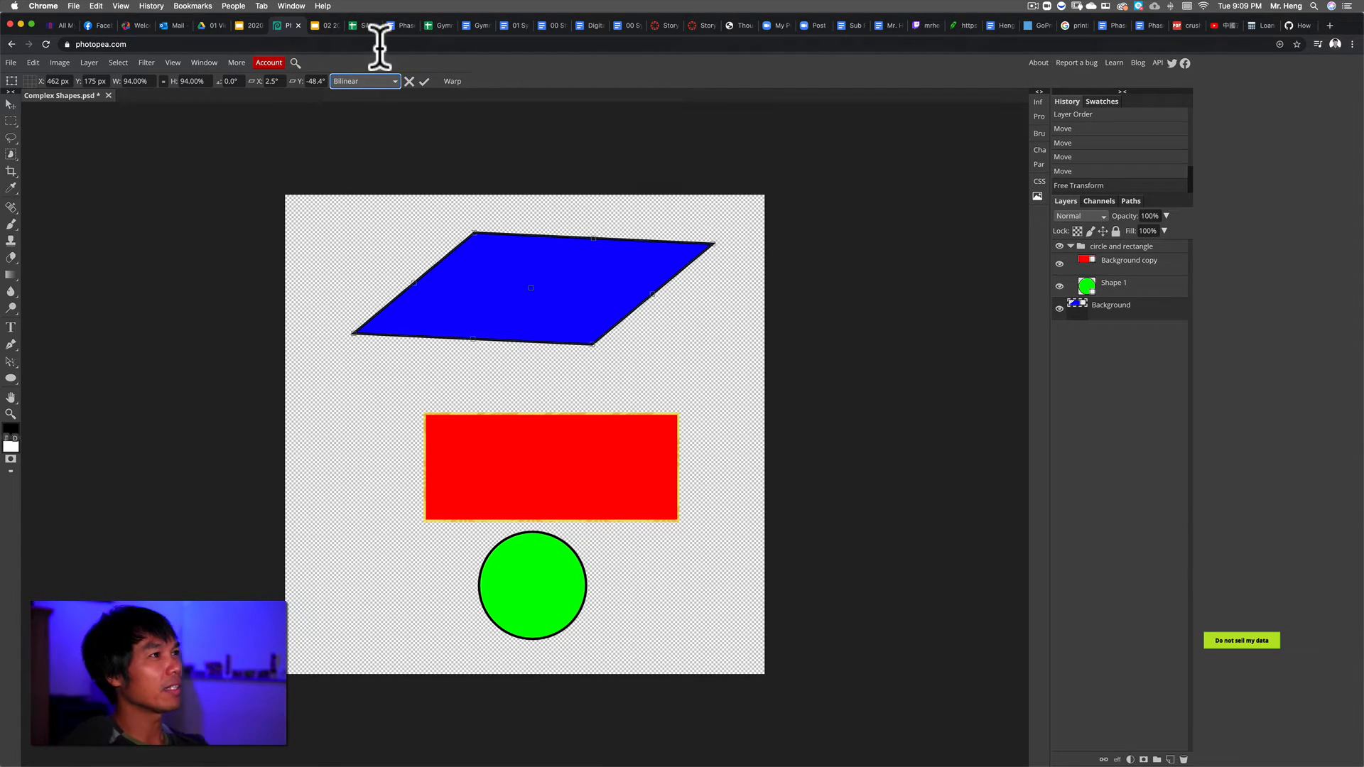
# Start Warp on the blue shape, pull its lower corners down and bend its upper edge by moving the upper corners and handle inward
pyautogui.click(454, 81)
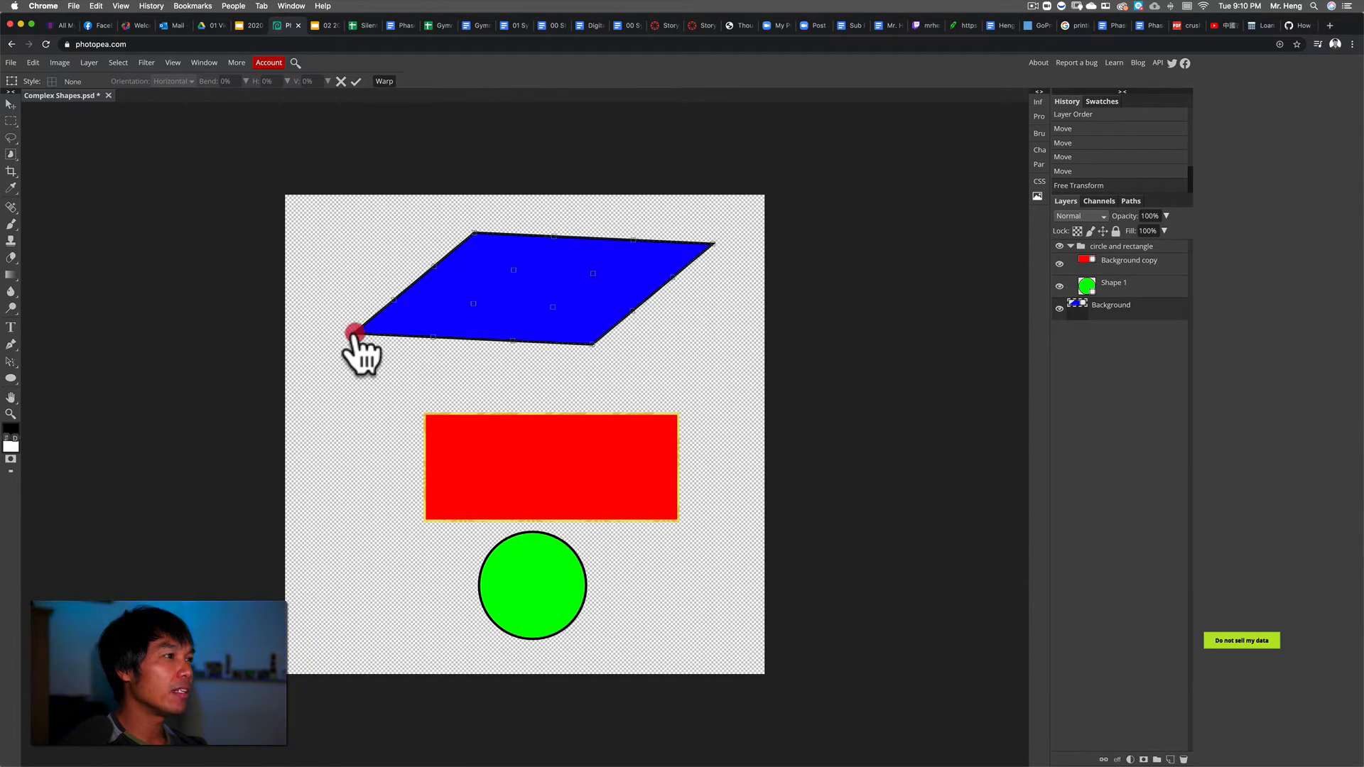
pyautogui.moveTo(353, 331); pyautogui.dragTo(345, 368)
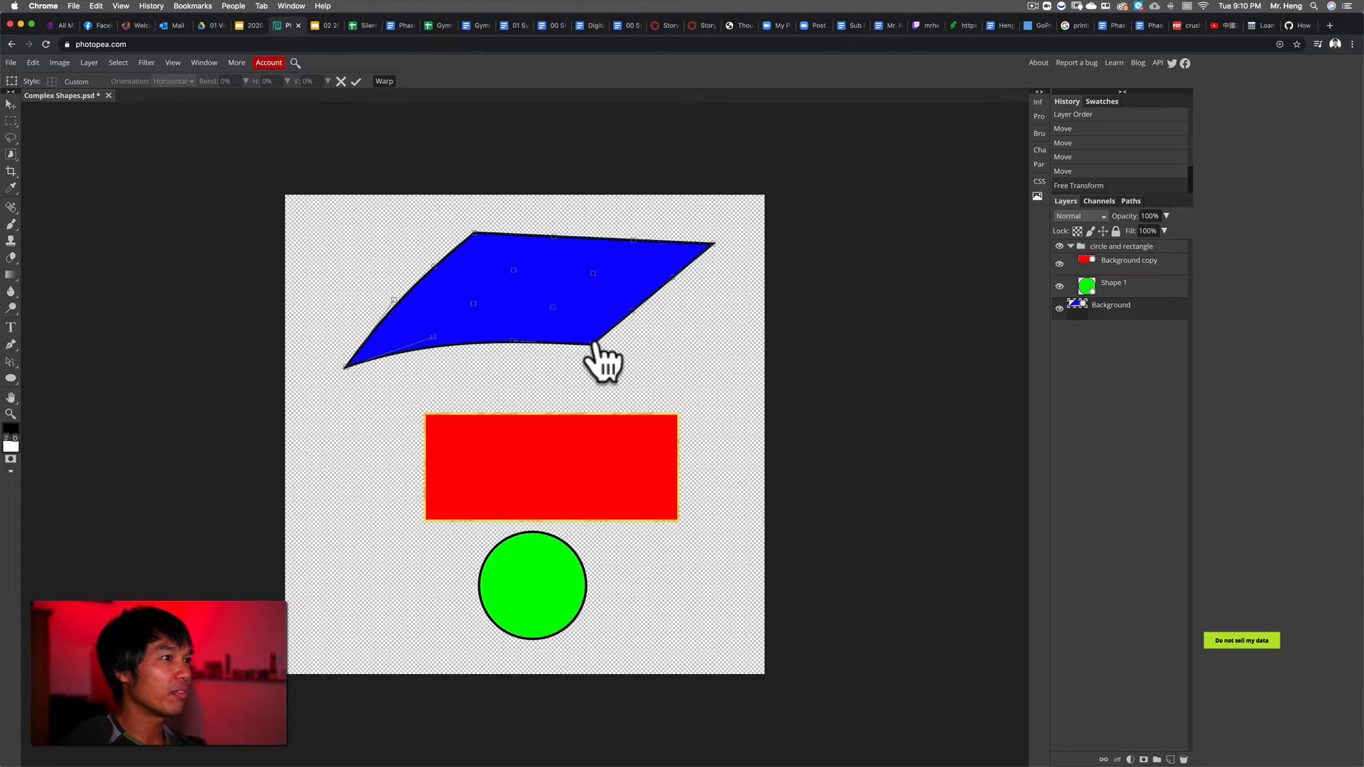
pyautogui.moveTo(602, 361); pyautogui.dragTo(589, 392)
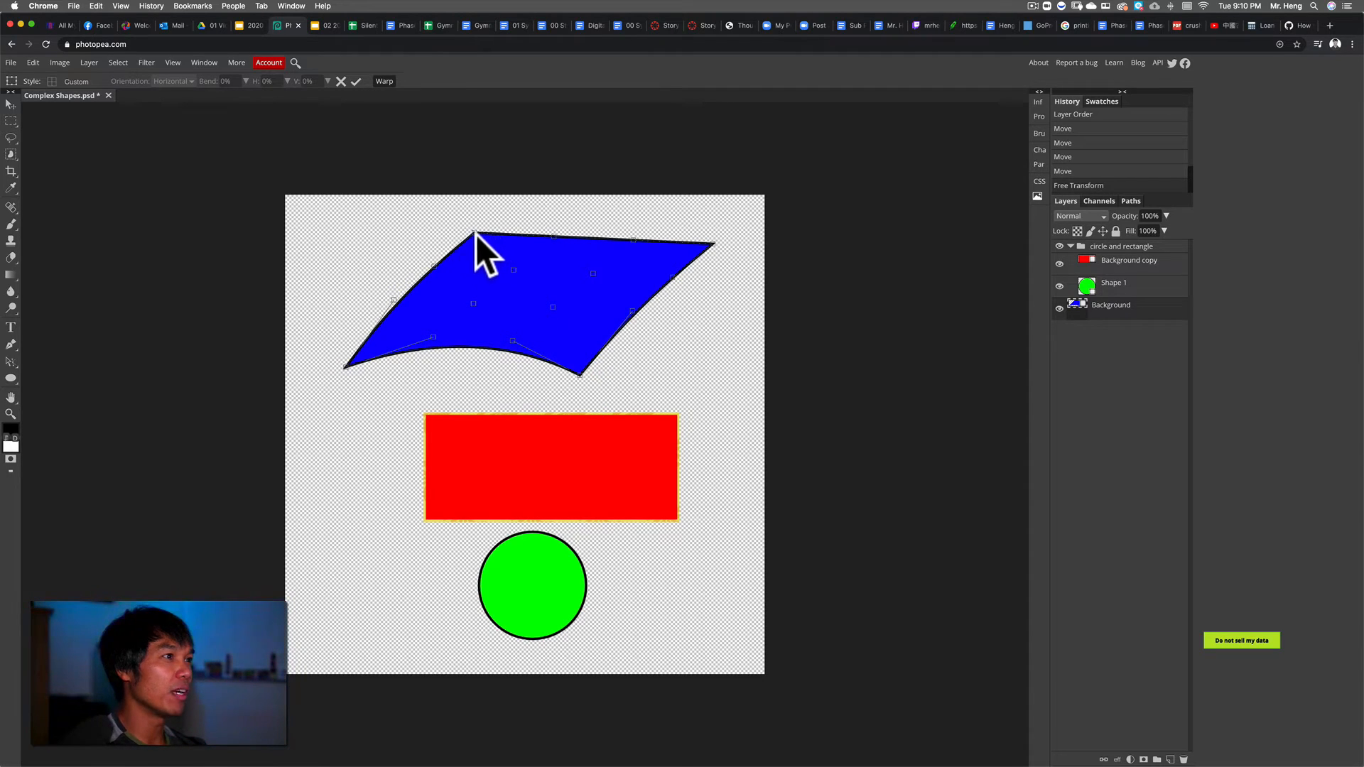
pyautogui.moveTo(476, 233); pyautogui.dragTo(462, 290)
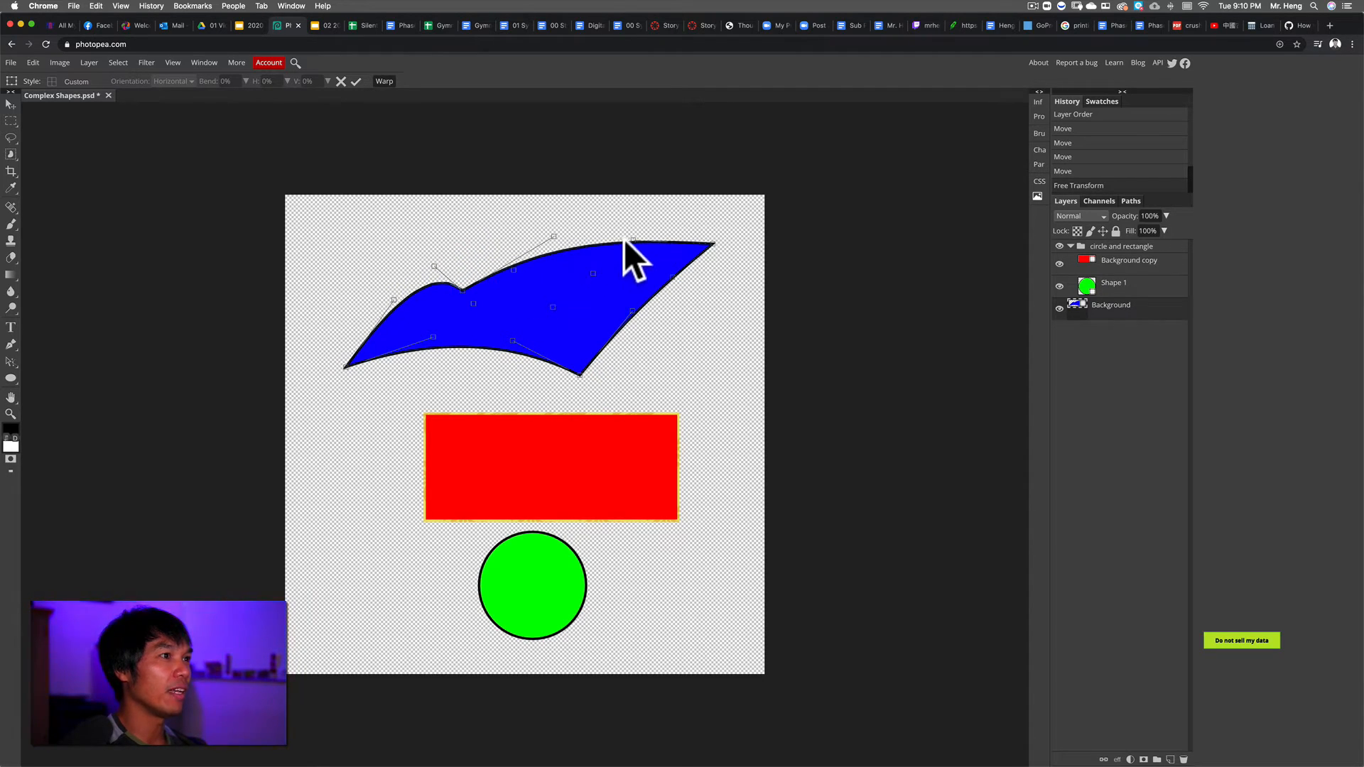
pyautogui.moveTo(629, 241); pyautogui.dragTo(572, 290)
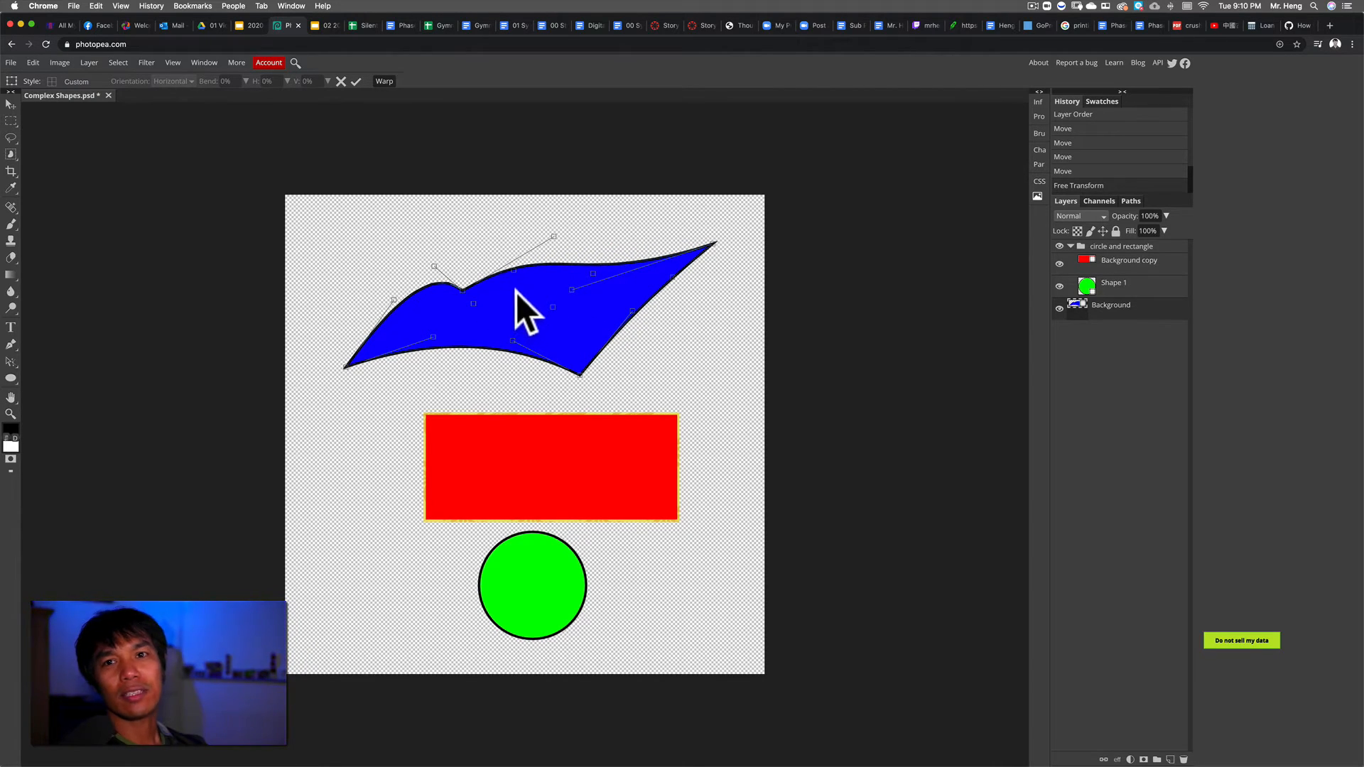
pyautogui.moveTo(713, 242); pyautogui.dragTo(551, 306)
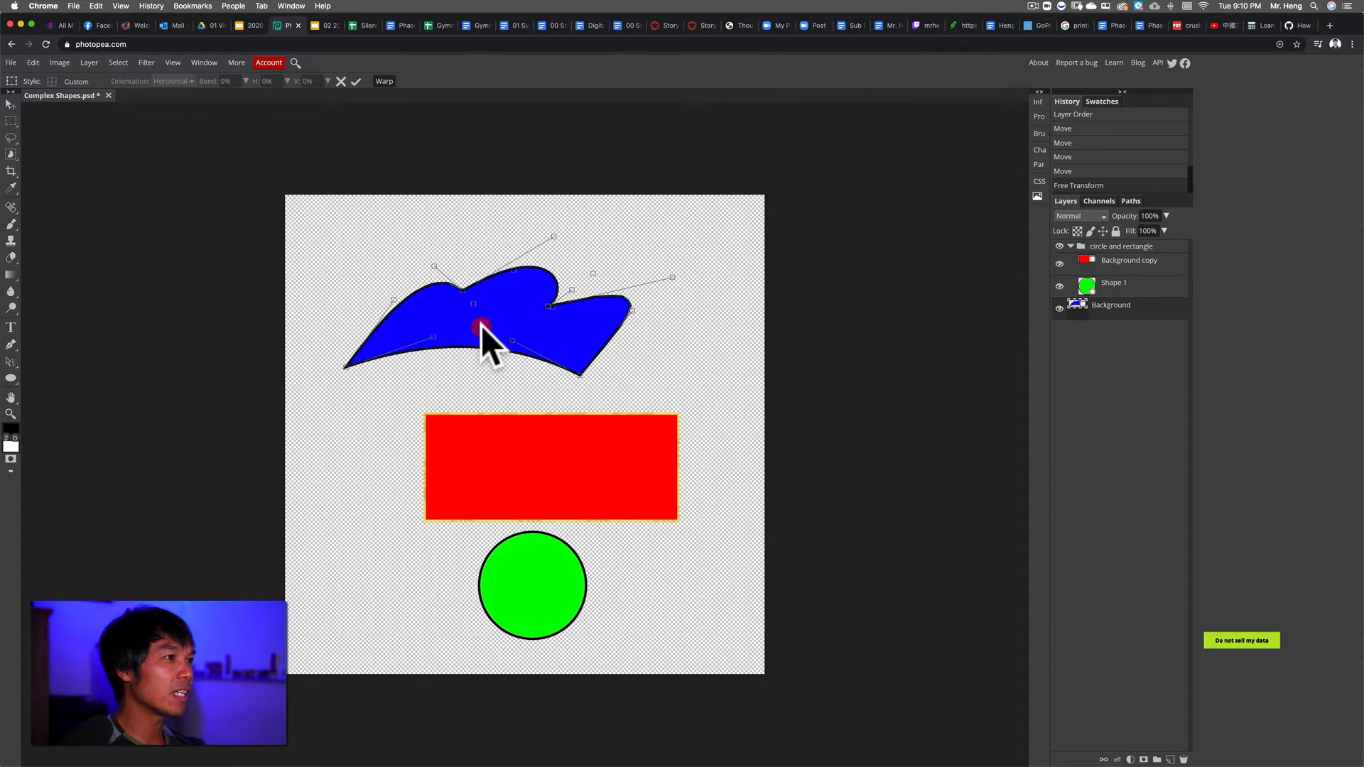
# Reshape the warped blue shape's lower edge into a wave by adjusting its curve handles and an inner control point
pyautogui.moveTo(513, 341); pyautogui.dragTo(470, 375)
pyautogui.moveTo(471, 309)
pyautogui.mouseDown()
pyautogui.moveTo(466, 327)
pyautogui.moveTo(487, 274)
pyautogui.moveTo(473, 315)
pyautogui.mouseUp()
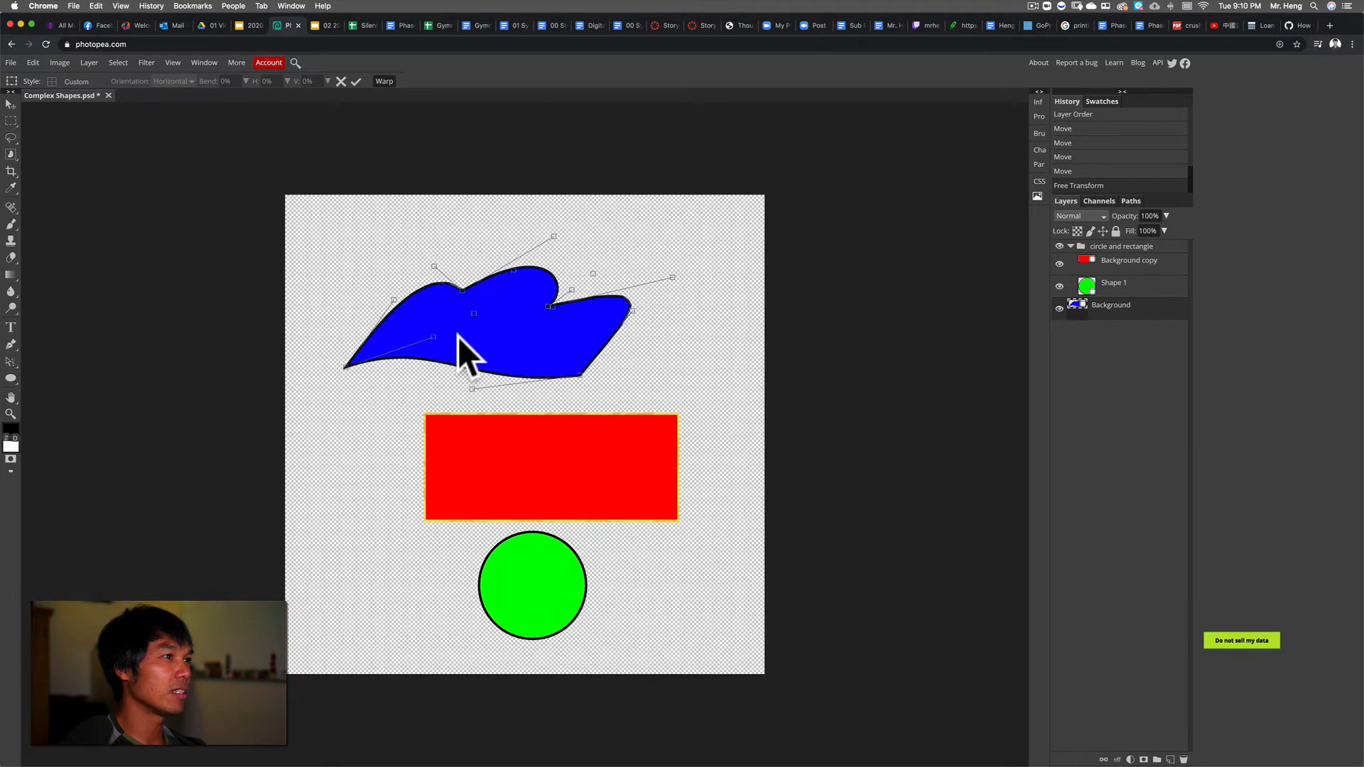
pyautogui.click(431, 336)
pyautogui.click(418, 378)
pyautogui.moveTo(419, 381); pyautogui.dragTo(448, 332)
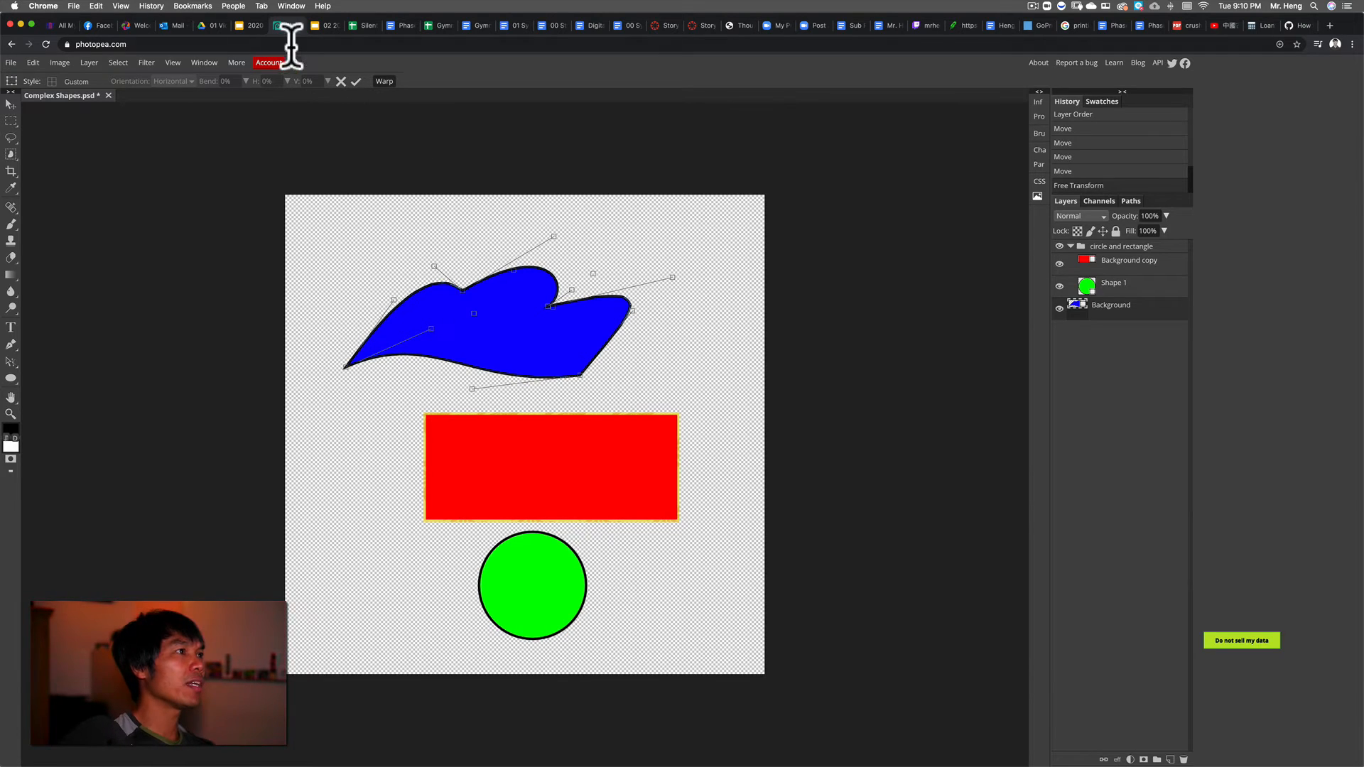
# Review the Free Transform items on the Google Slides agenda and return to Photopea
pyautogui.click(248, 26)
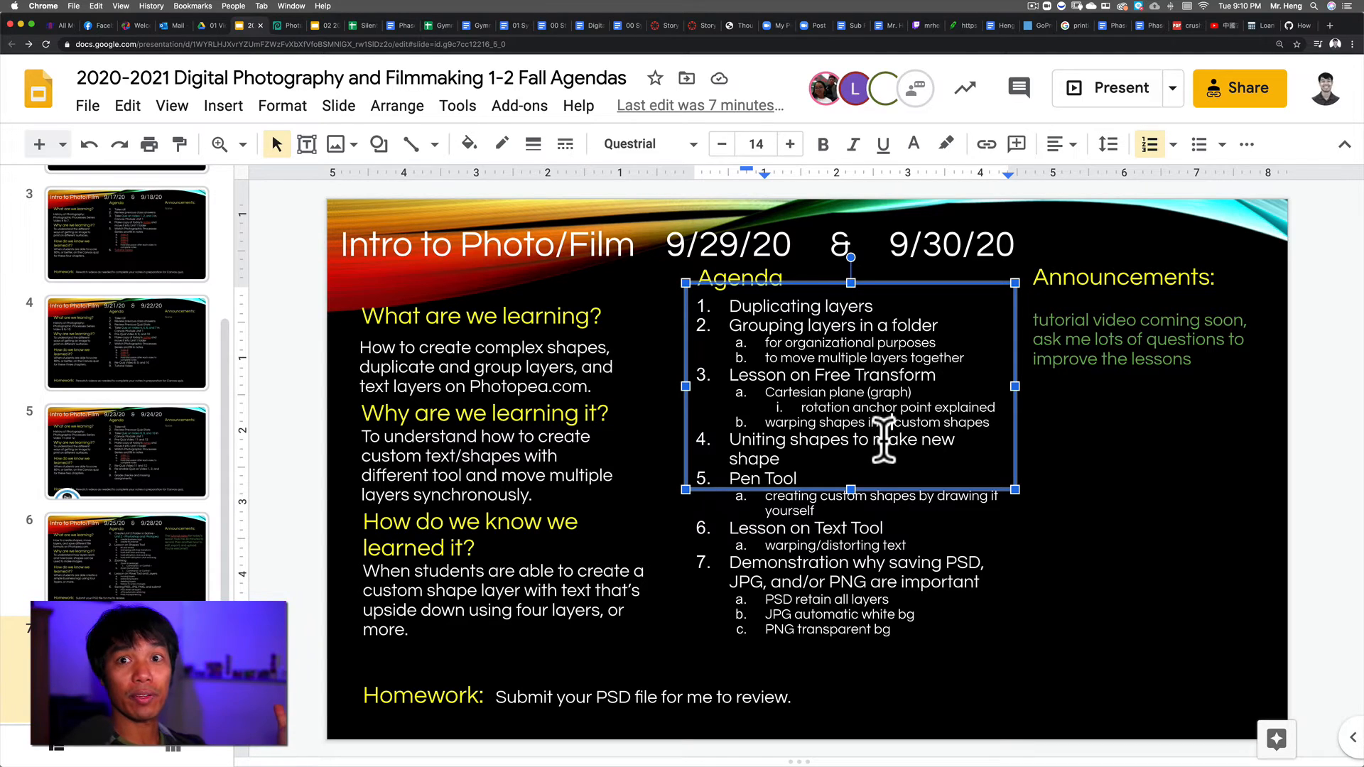
pyautogui.click(283, 25)
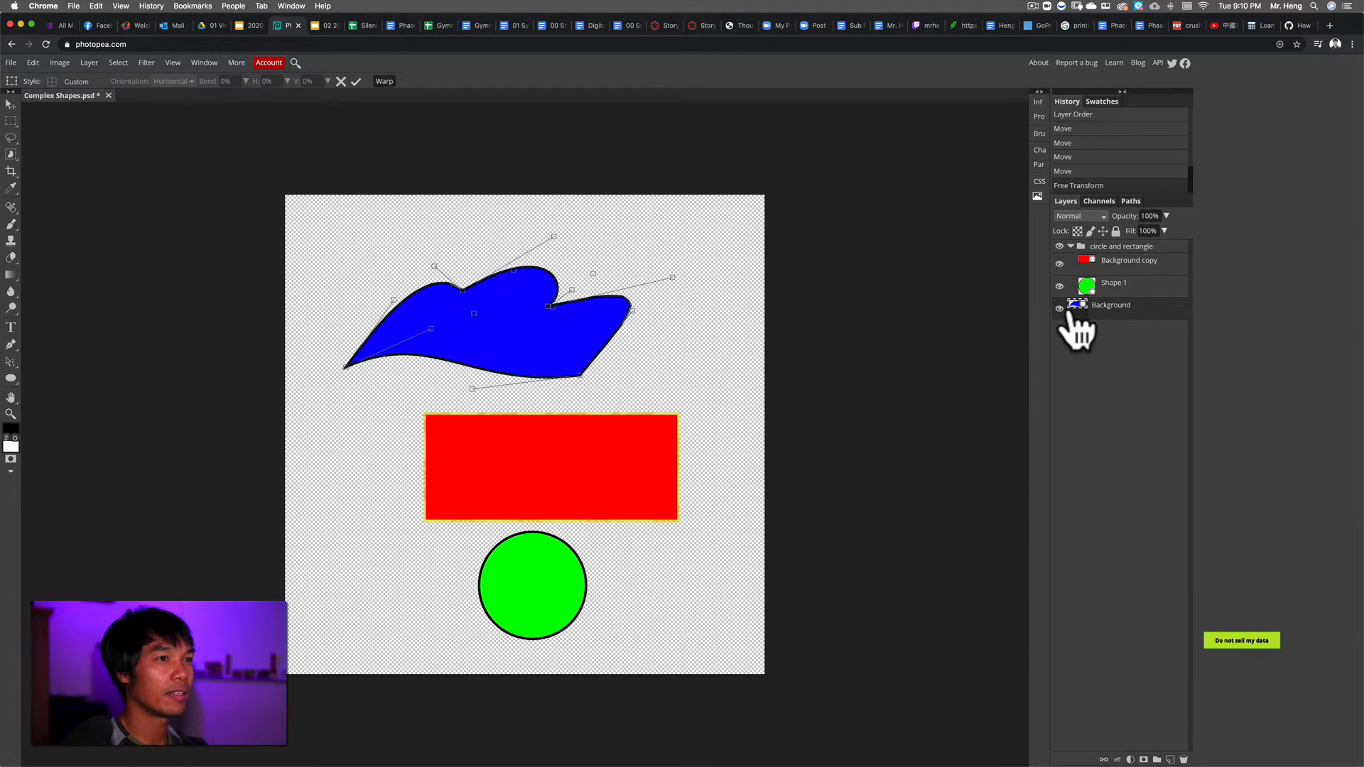
# Apply the warp to the blue shape and delete its Background layer
pyautogui.press('Return')
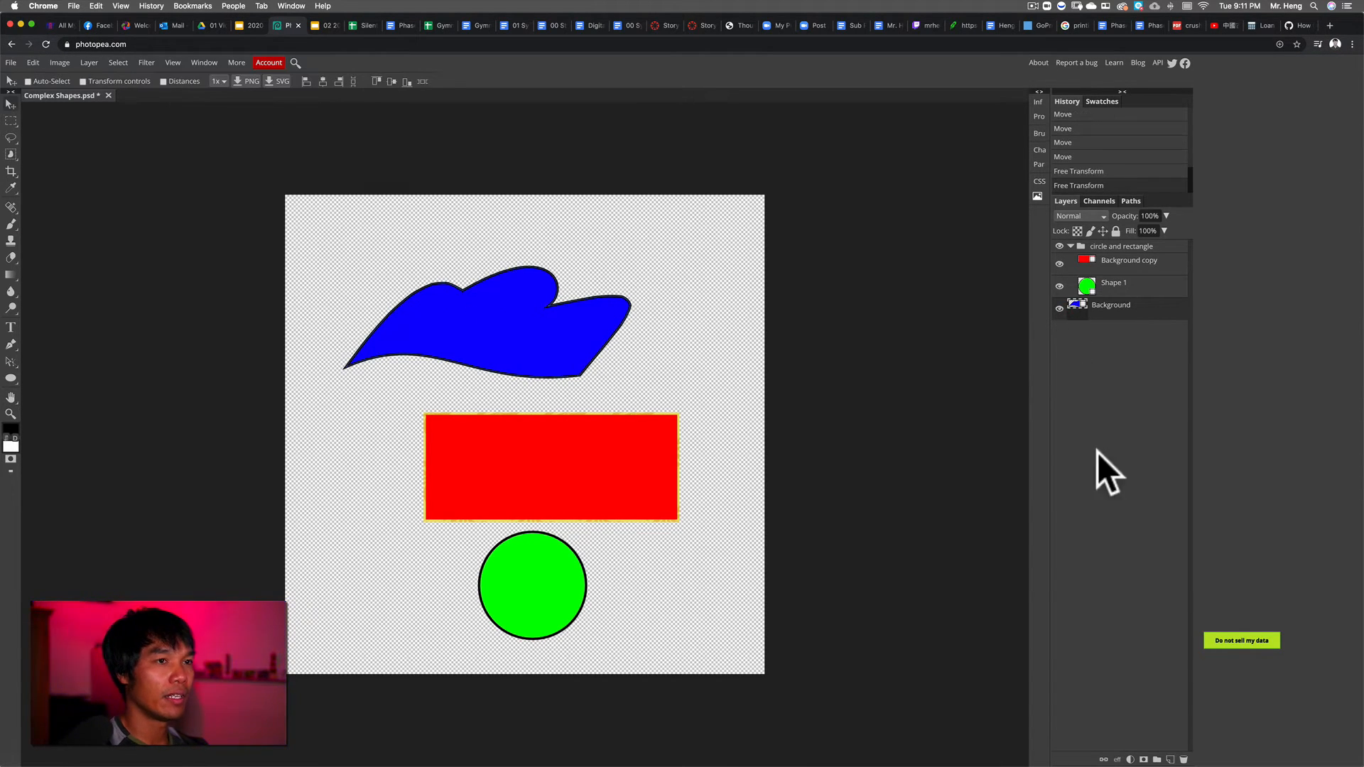
pyautogui.click(1183, 759)
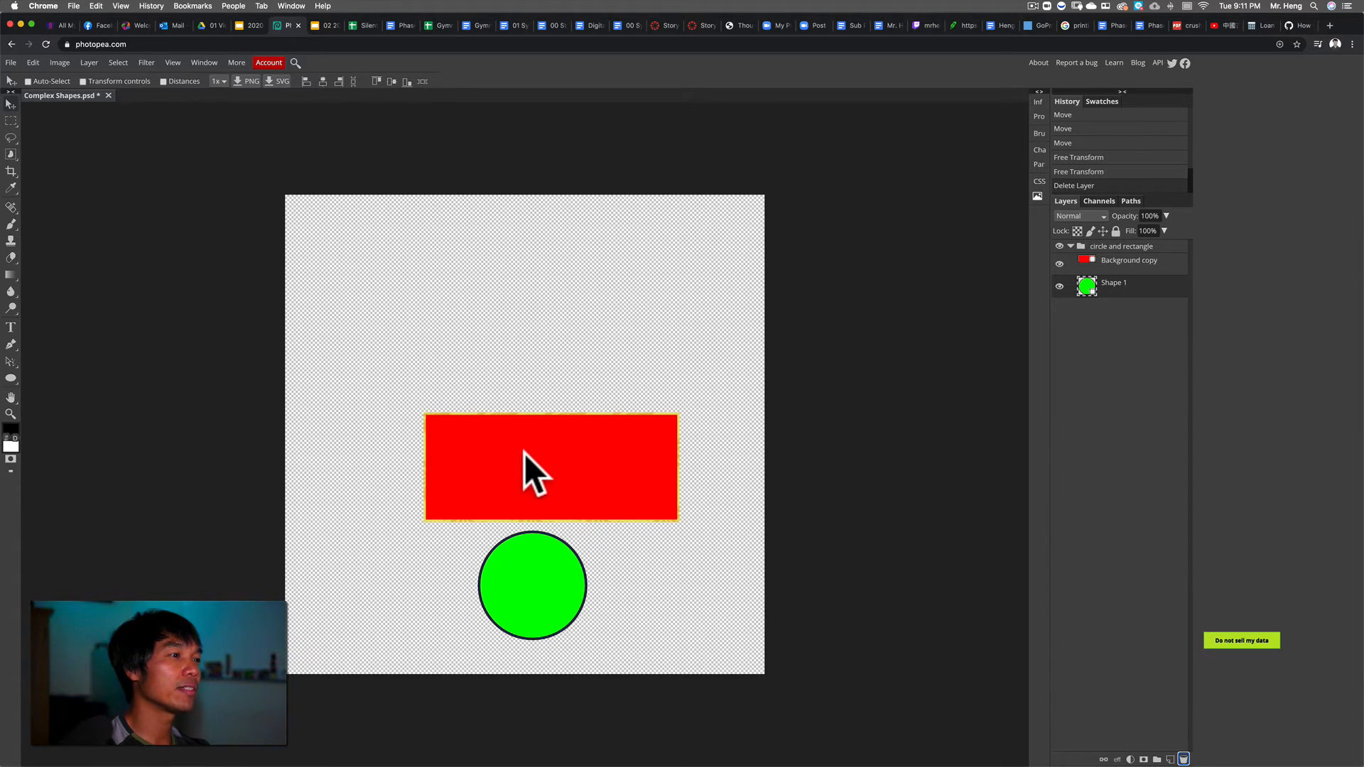
# Move the green circle above the red rectangle
pyautogui.moveTo(524, 453); pyautogui.dragTo(486, 179)
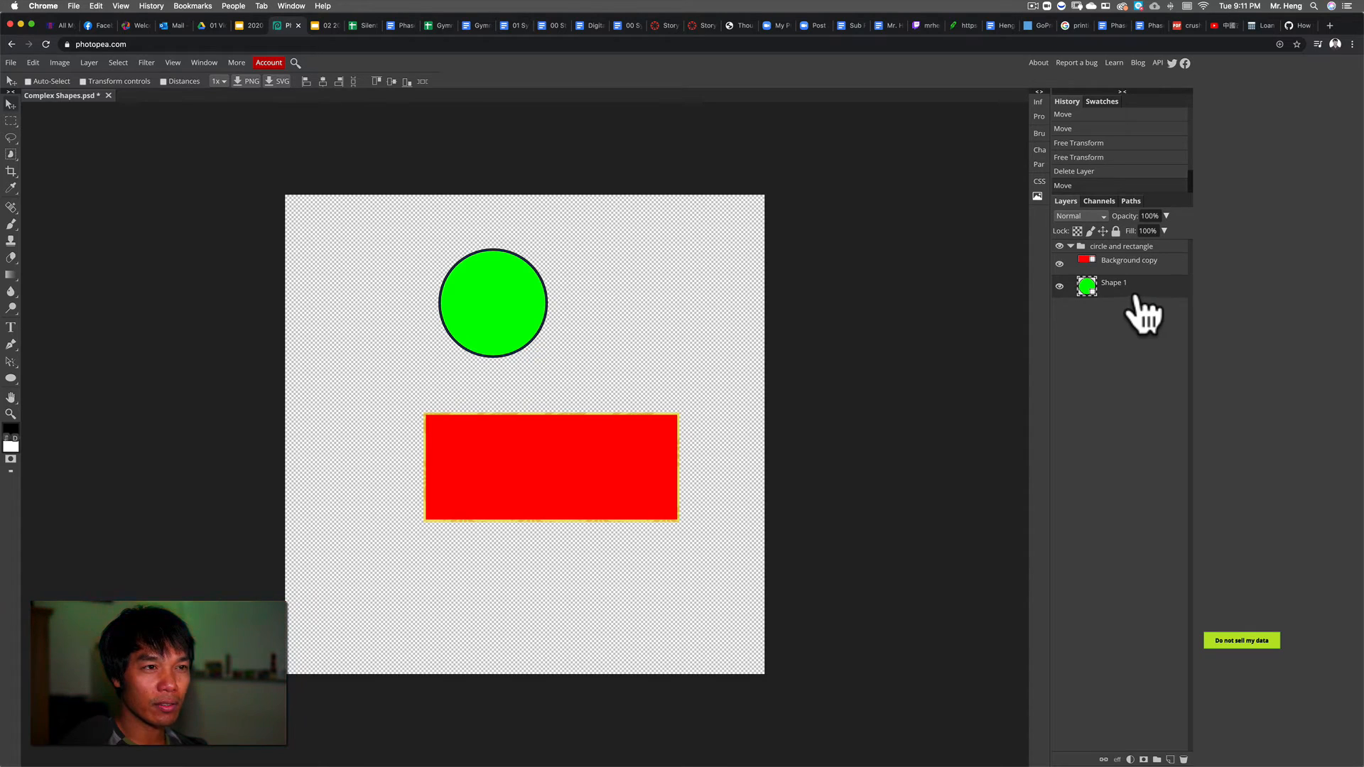
pyautogui.click(11, 379)
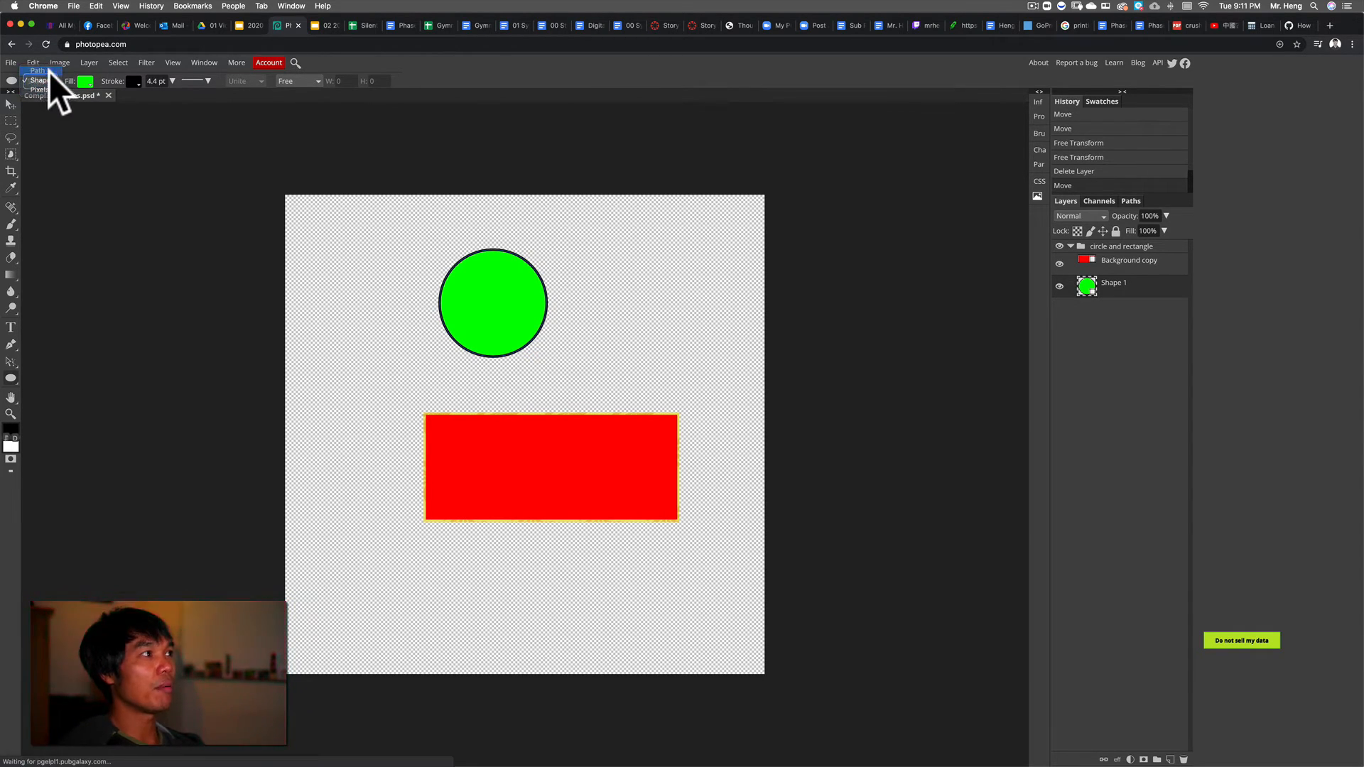
pyautogui.click(49, 71)
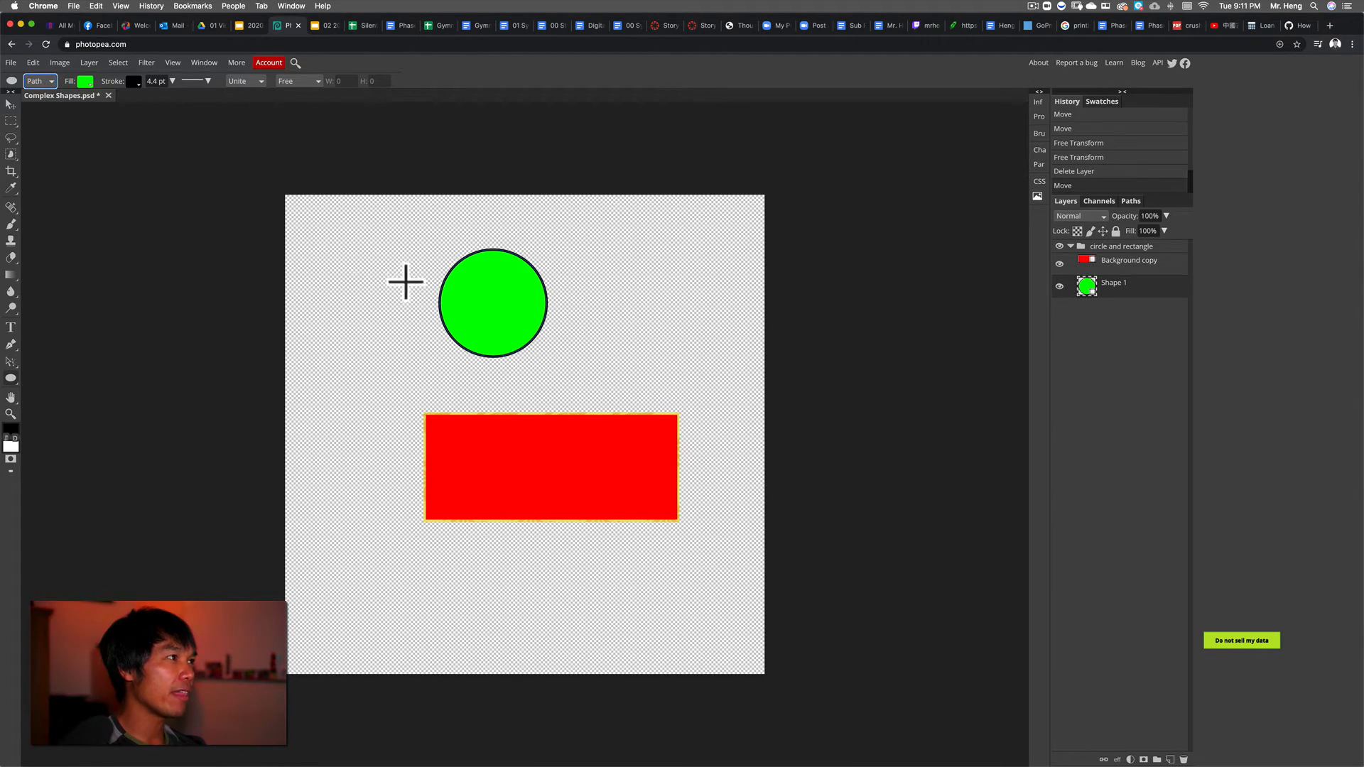
pyautogui.rightClick(10, 378)
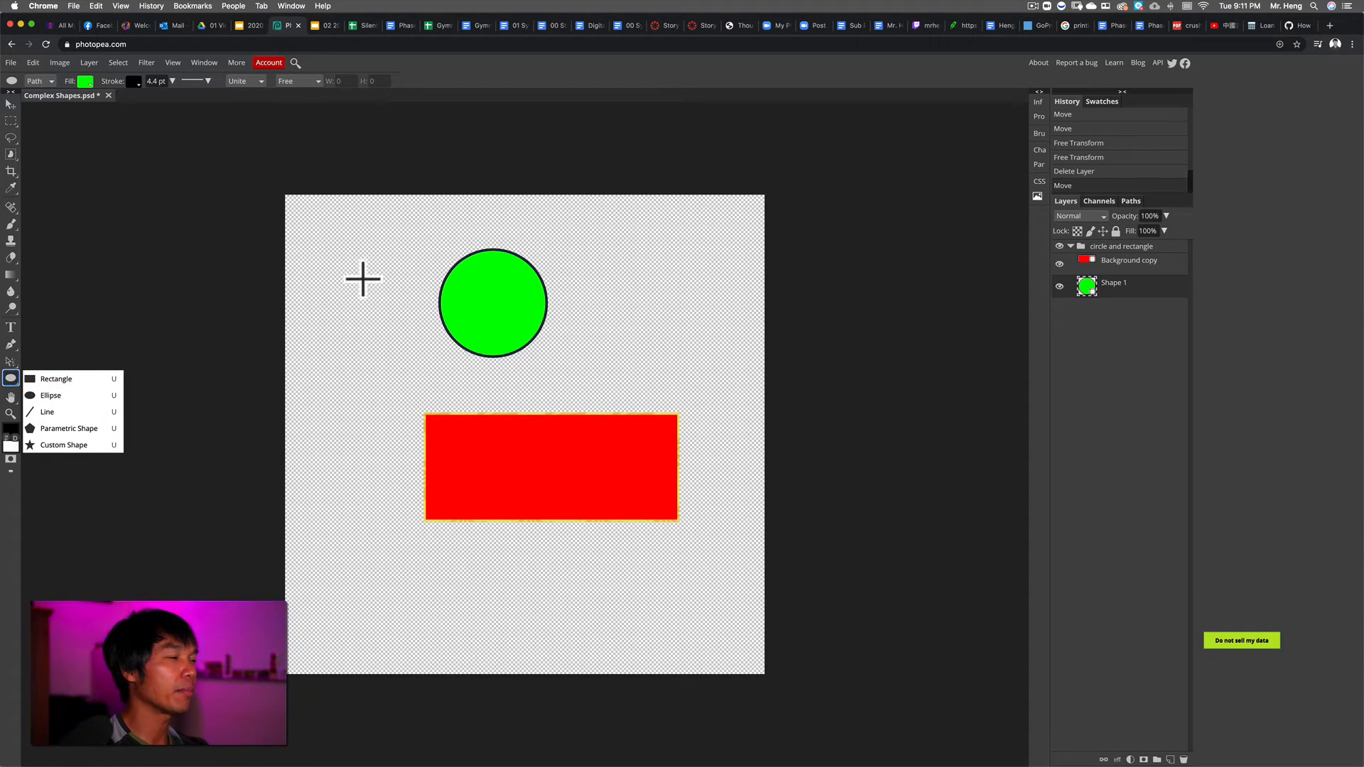
pyautogui.moveTo(369, 279); pyautogui.dragTo(370, 325)
pyautogui.press('super+z')
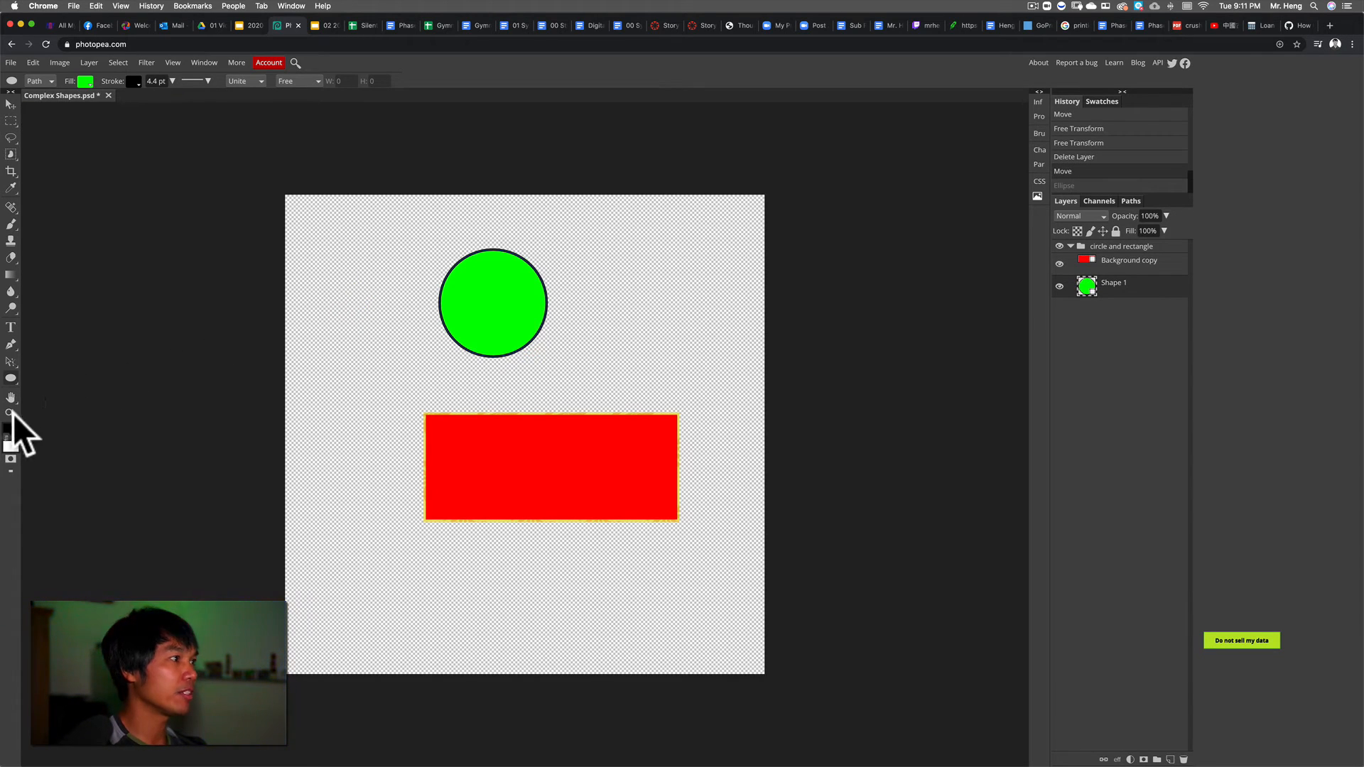
# Draw a separate rectangle shape overlapping the green circle's right side, and undo it
pyautogui.rightClick(14, 375)
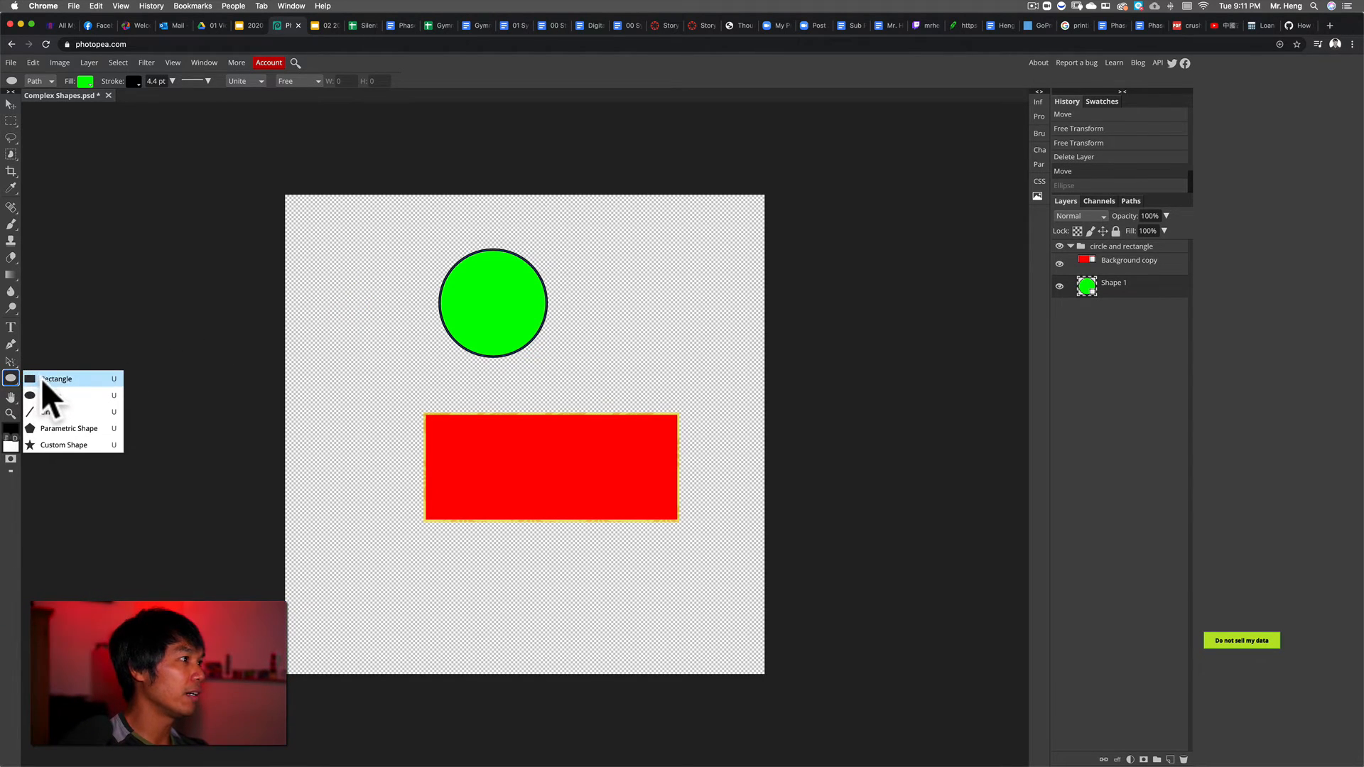
pyautogui.click(41, 379)
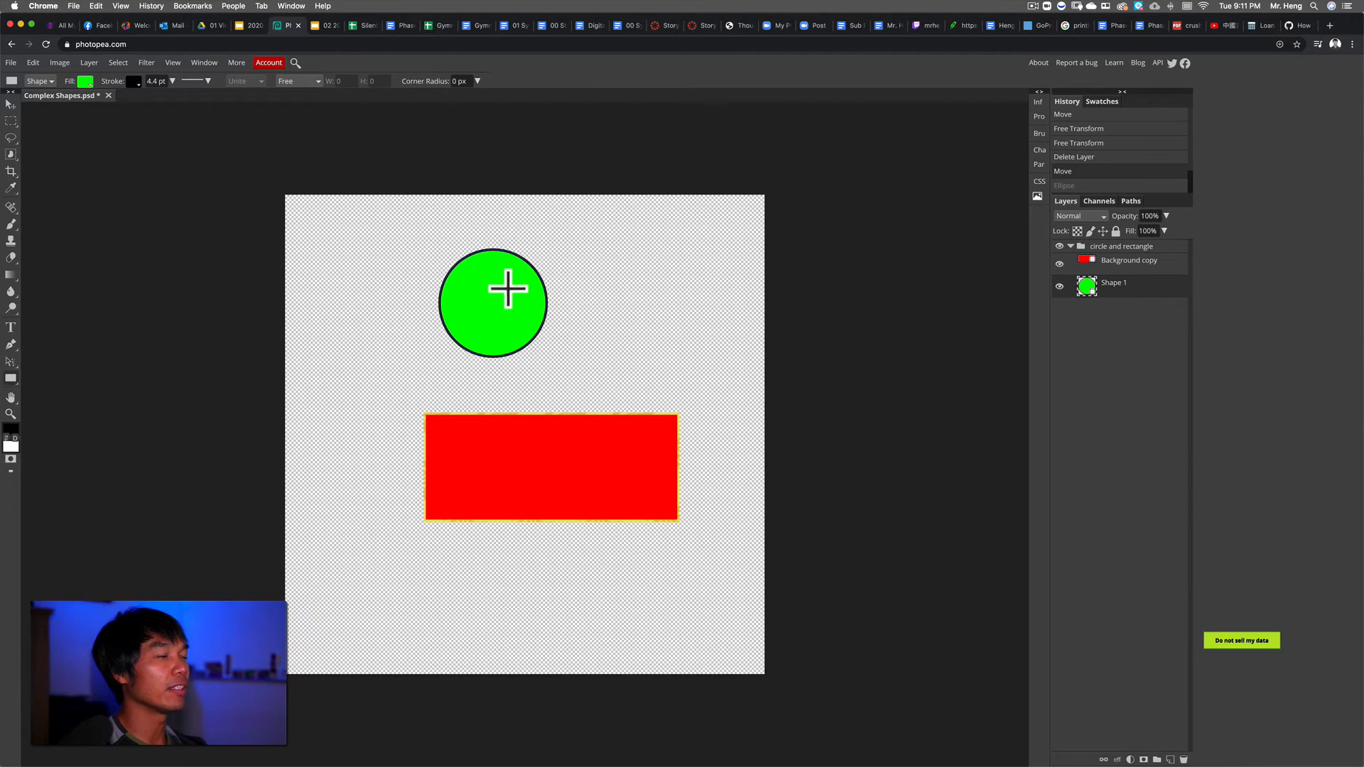
pyautogui.moveTo(680, 283)
pyautogui.mouseDown()
pyautogui.moveTo(554, 302)
pyautogui.moveTo(516, 324)
pyautogui.mouseUp()
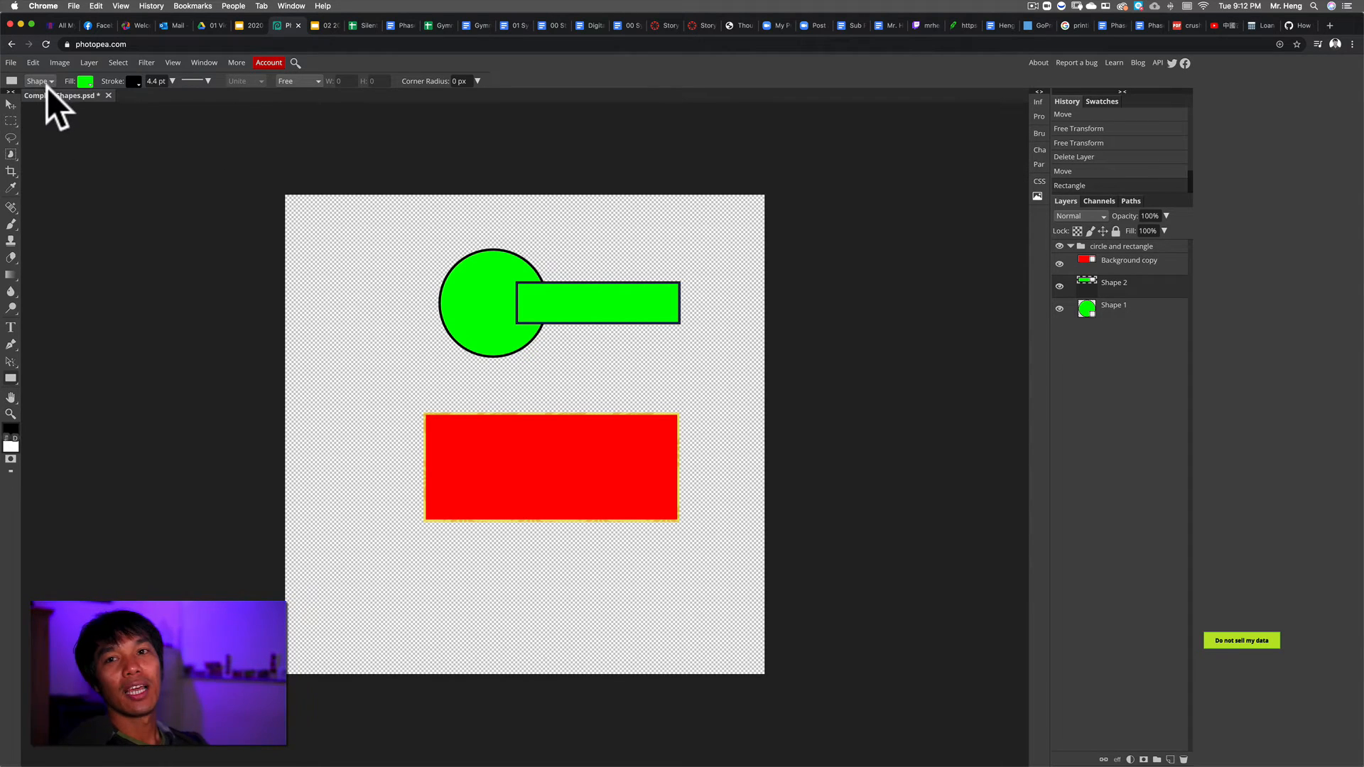
pyautogui.press('super+z')
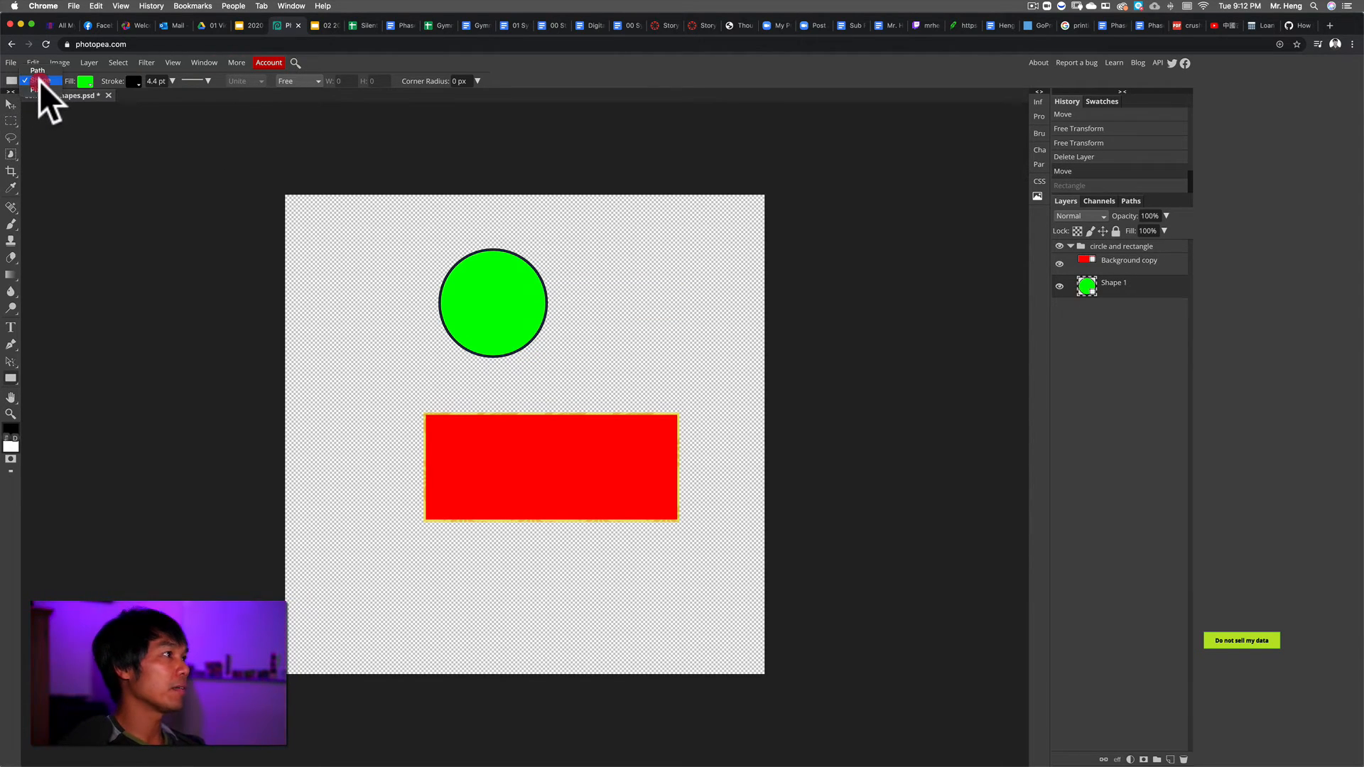
# Unite a rectangle with the green circle's right side using the Rectangle tool in Path mode, and move the combined shape down and right
pyautogui.click(39, 69)
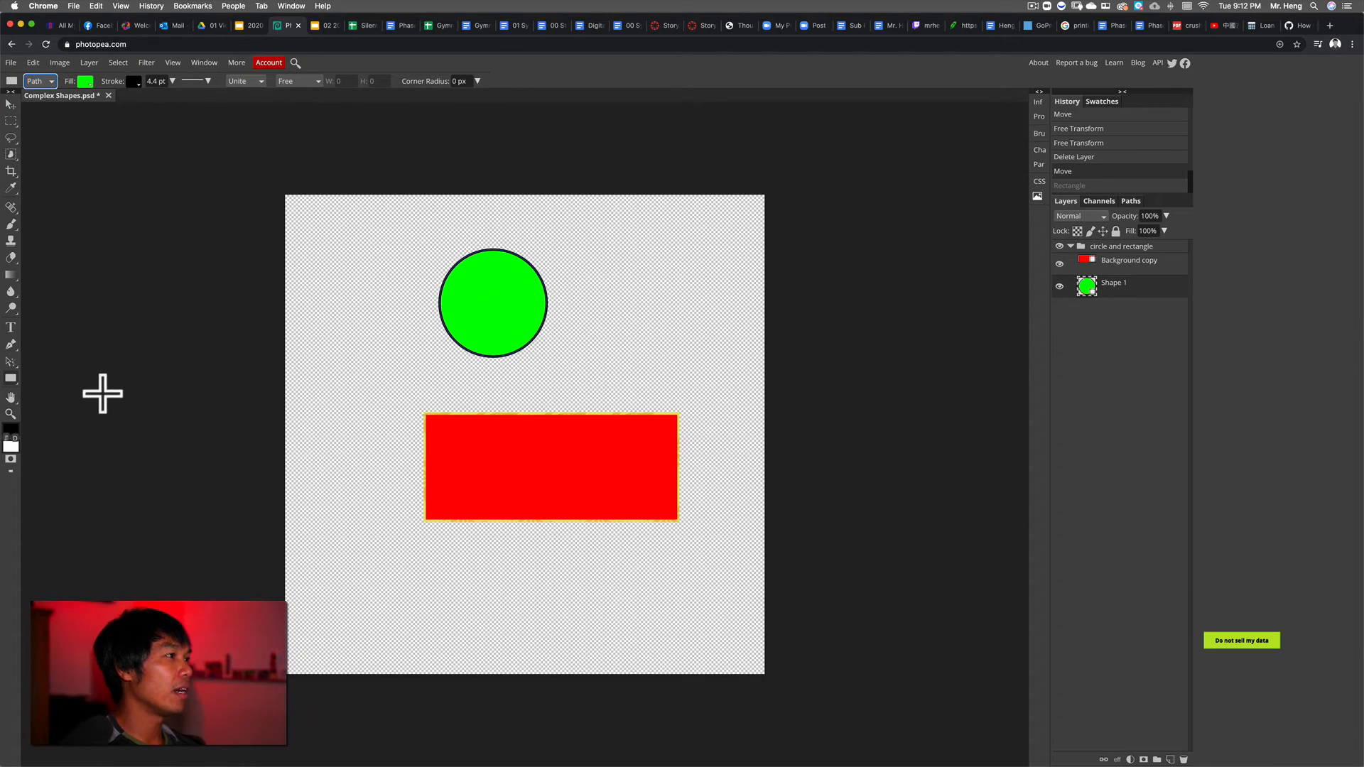
pyautogui.moveTo(659, 287); pyautogui.dragTo(508, 318)
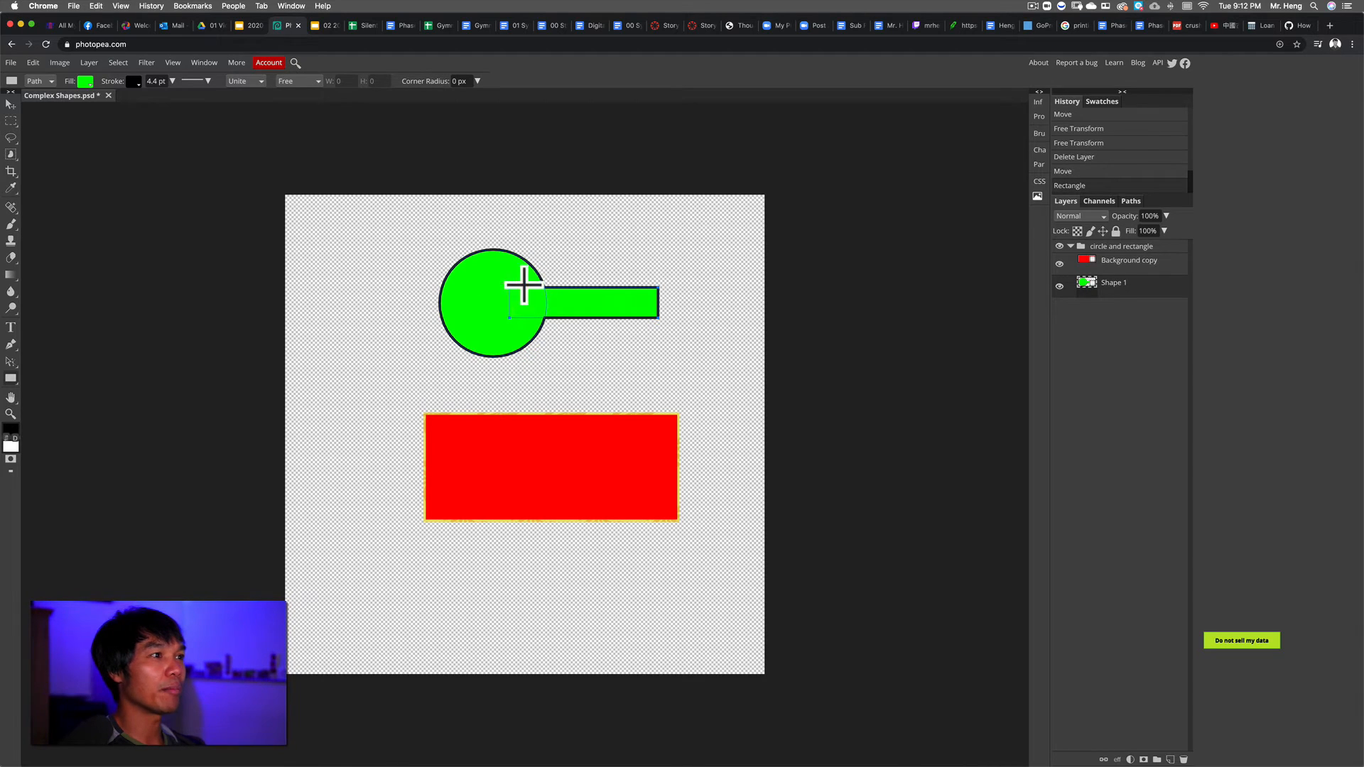
pyautogui.click(10, 104)
pyautogui.moveTo(487, 271); pyautogui.dragTo(525, 310)
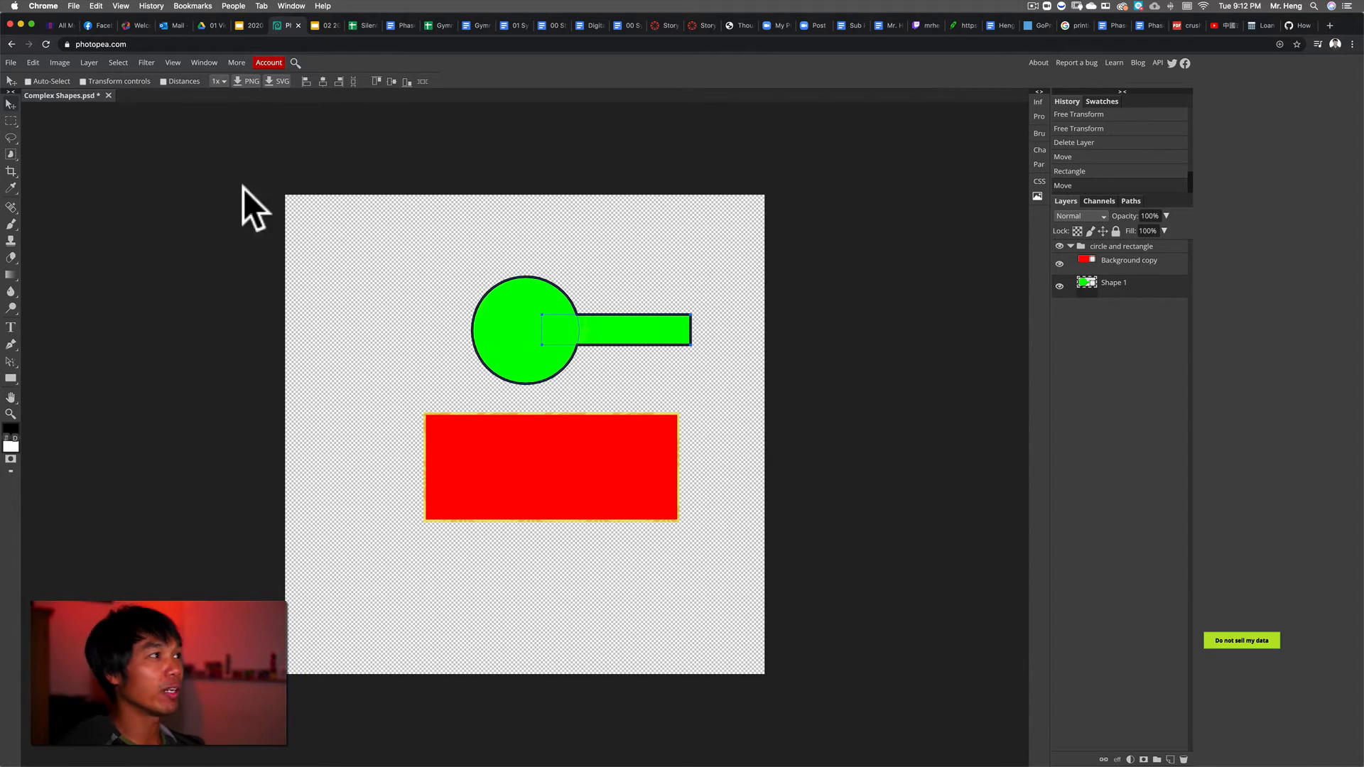
# Free Transform the united rectangle to about 179% height by raising its upper edge, and try to bulge its long edges with Warp
pyautogui.click(34, 62)
pyautogui.click(128, 309)
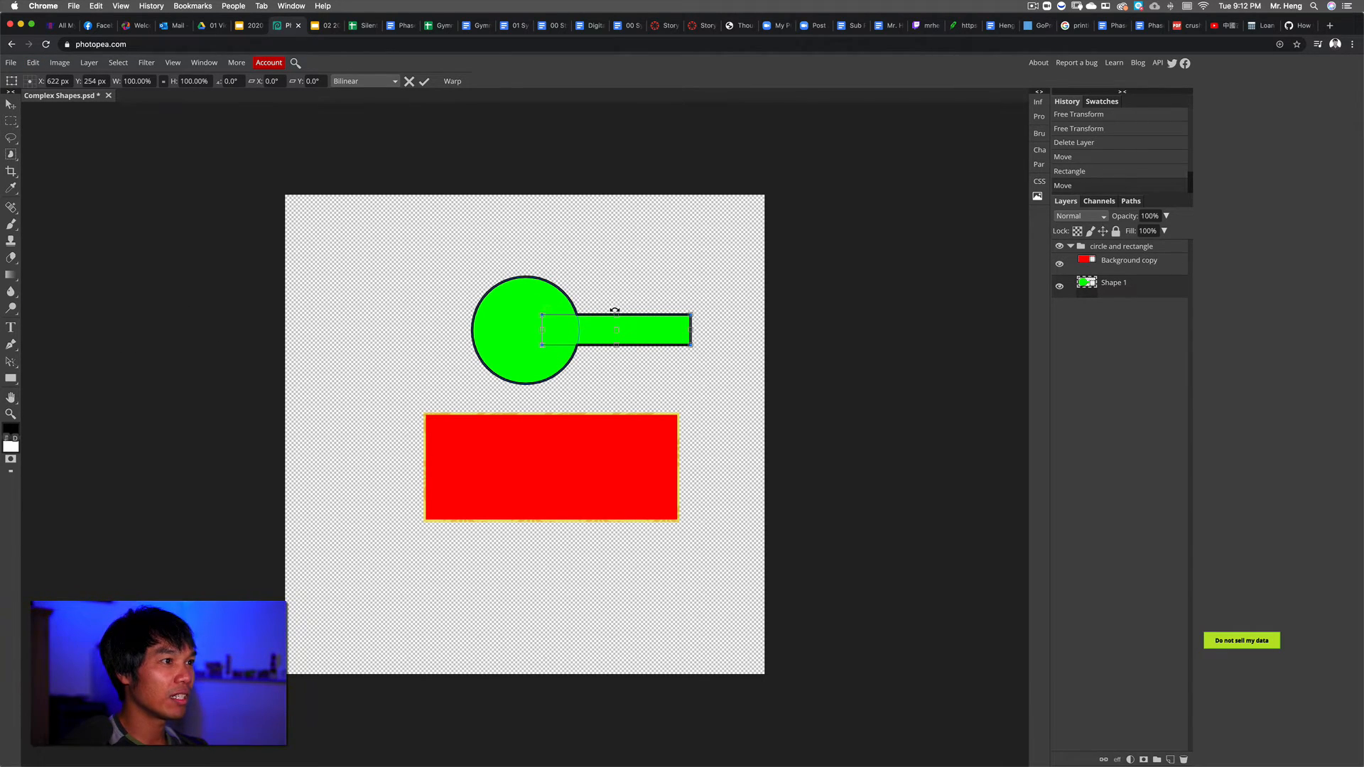
pyautogui.moveTo(615, 310); pyautogui.dragTo(613, 290)
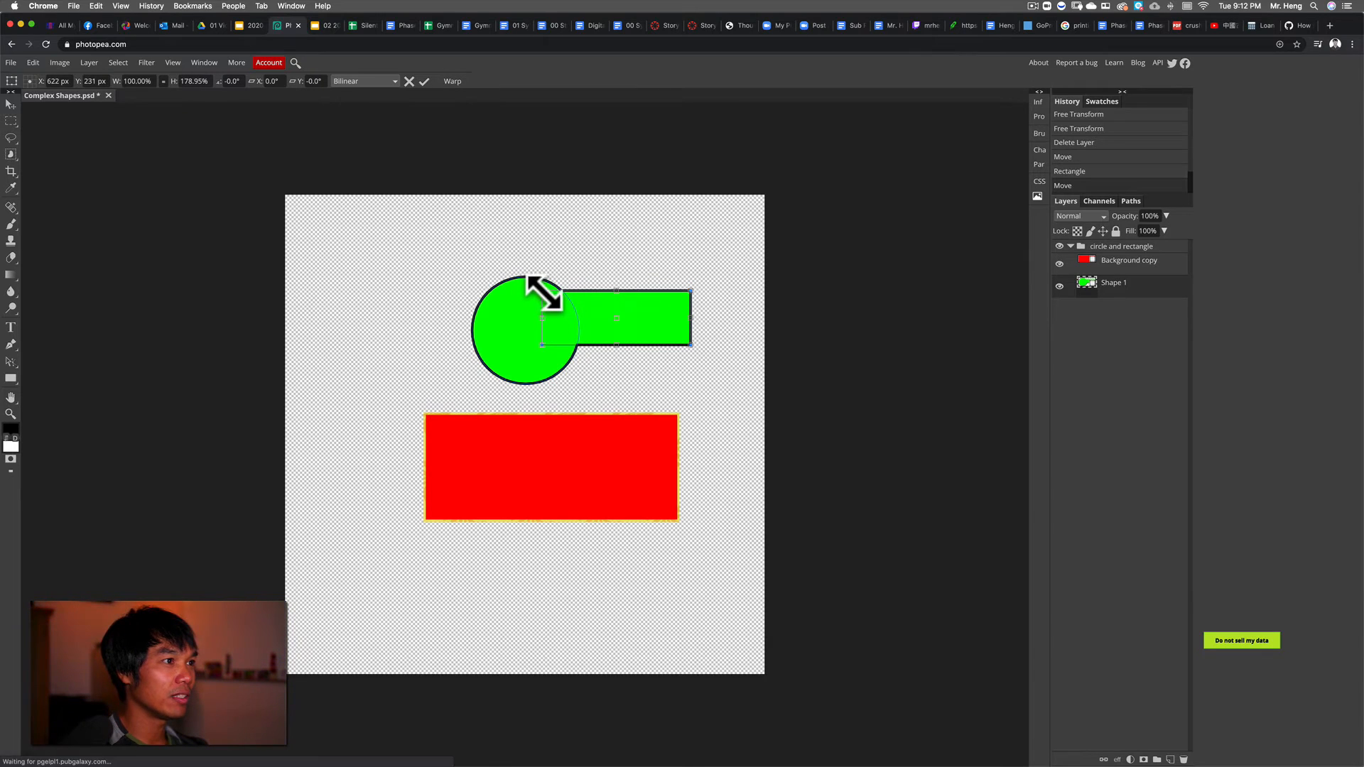
pyautogui.click(451, 79)
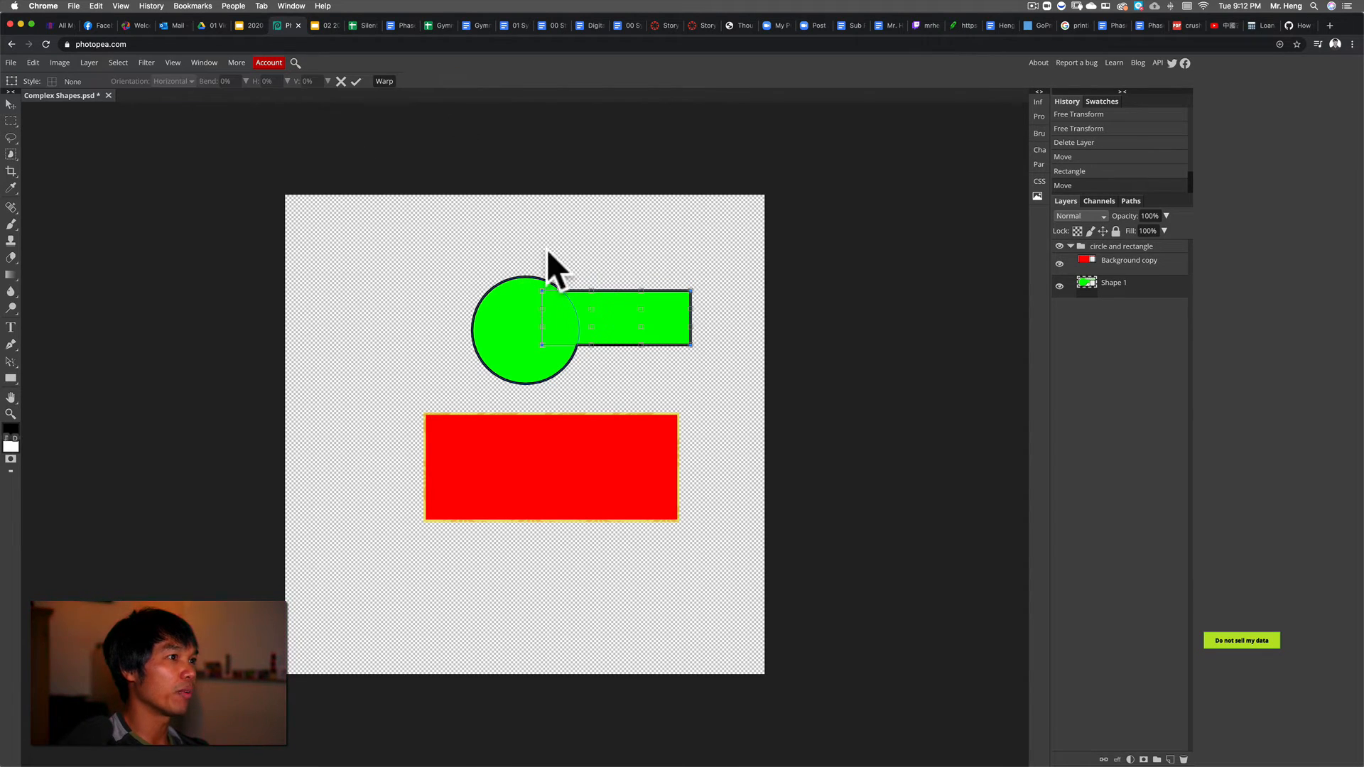
pyautogui.moveTo(590, 290); pyautogui.dragTo(582, 261)
pyautogui.moveTo(592, 348); pyautogui.dragTo(578, 384)
pyautogui.moveTo(642, 345); pyautogui.dragTo(644, 371)
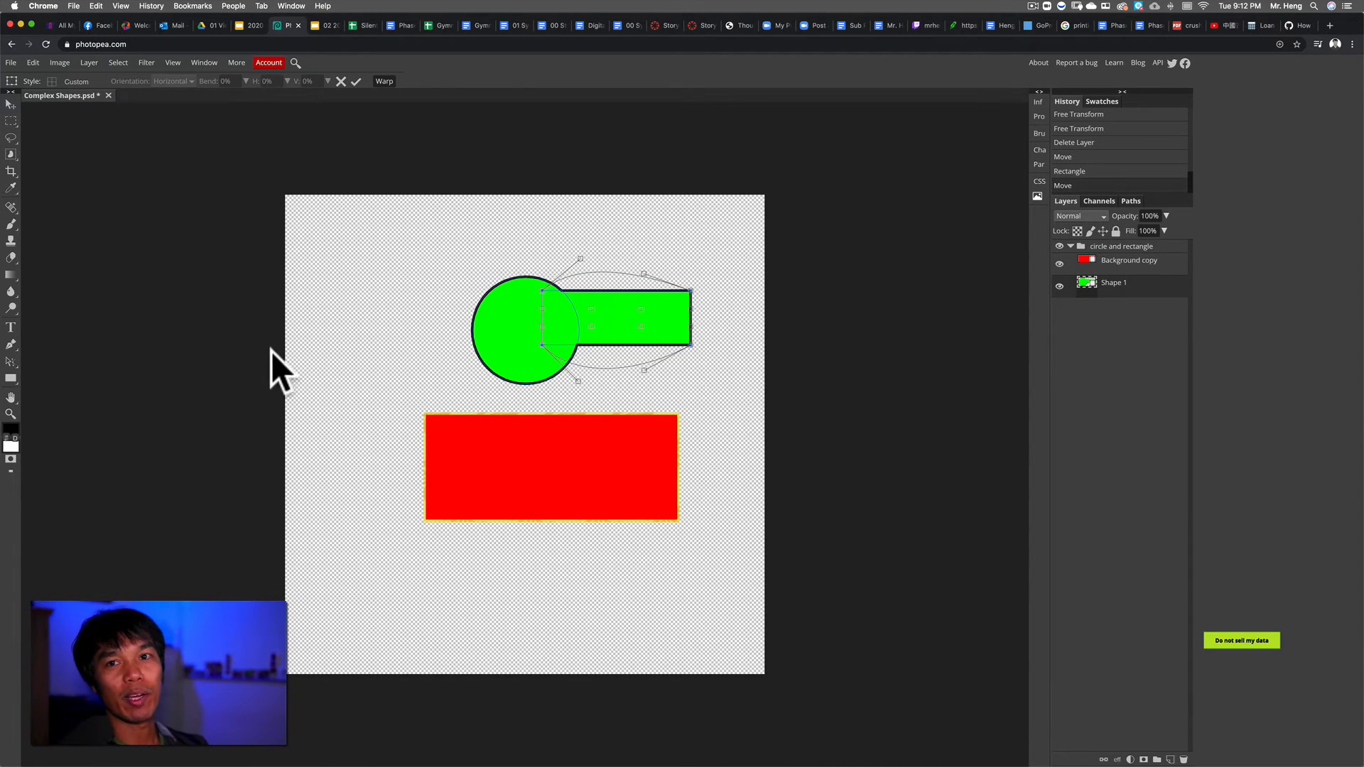
pyautogui.click(357, 80)
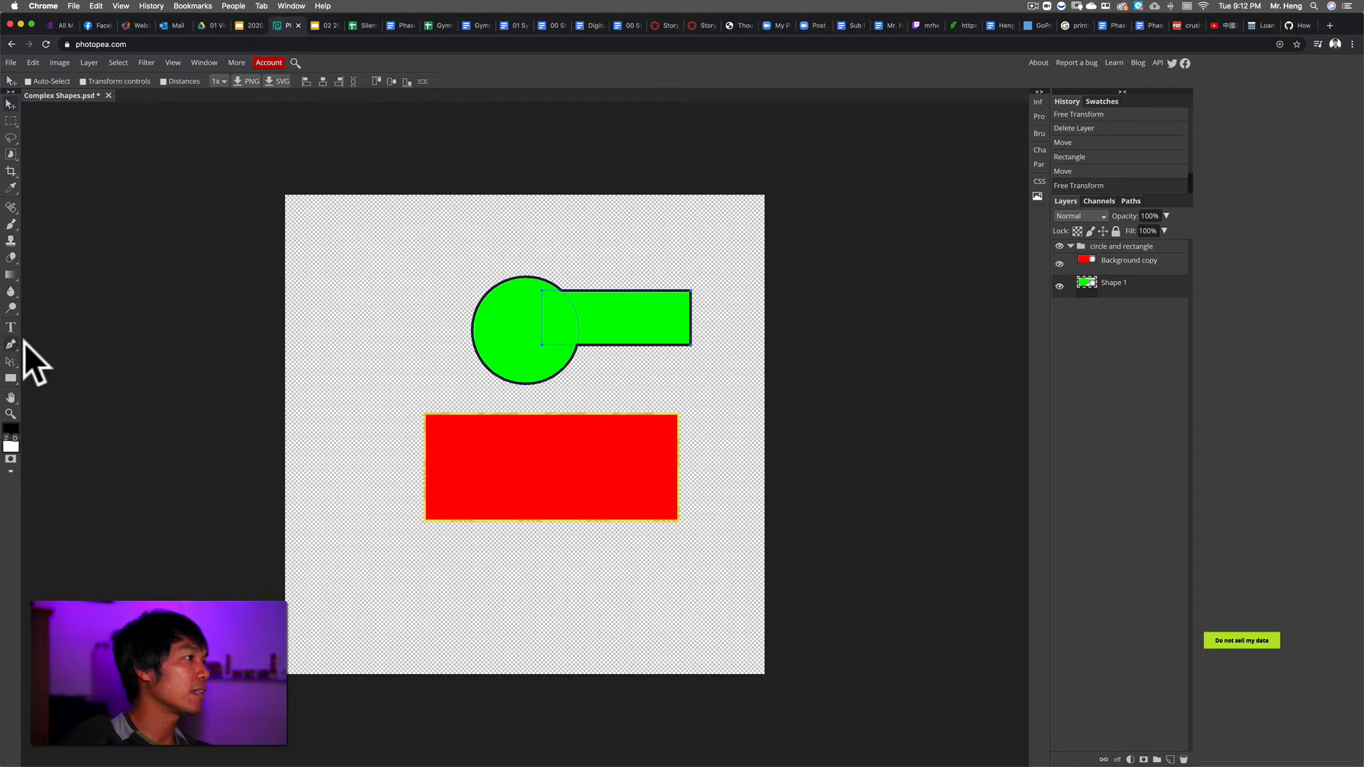
# With the Rectangle tool in Shape mode, Free Transform the united rectangle to about 147% height and try to warp its lower edge
pyautogui.click(14, 378)
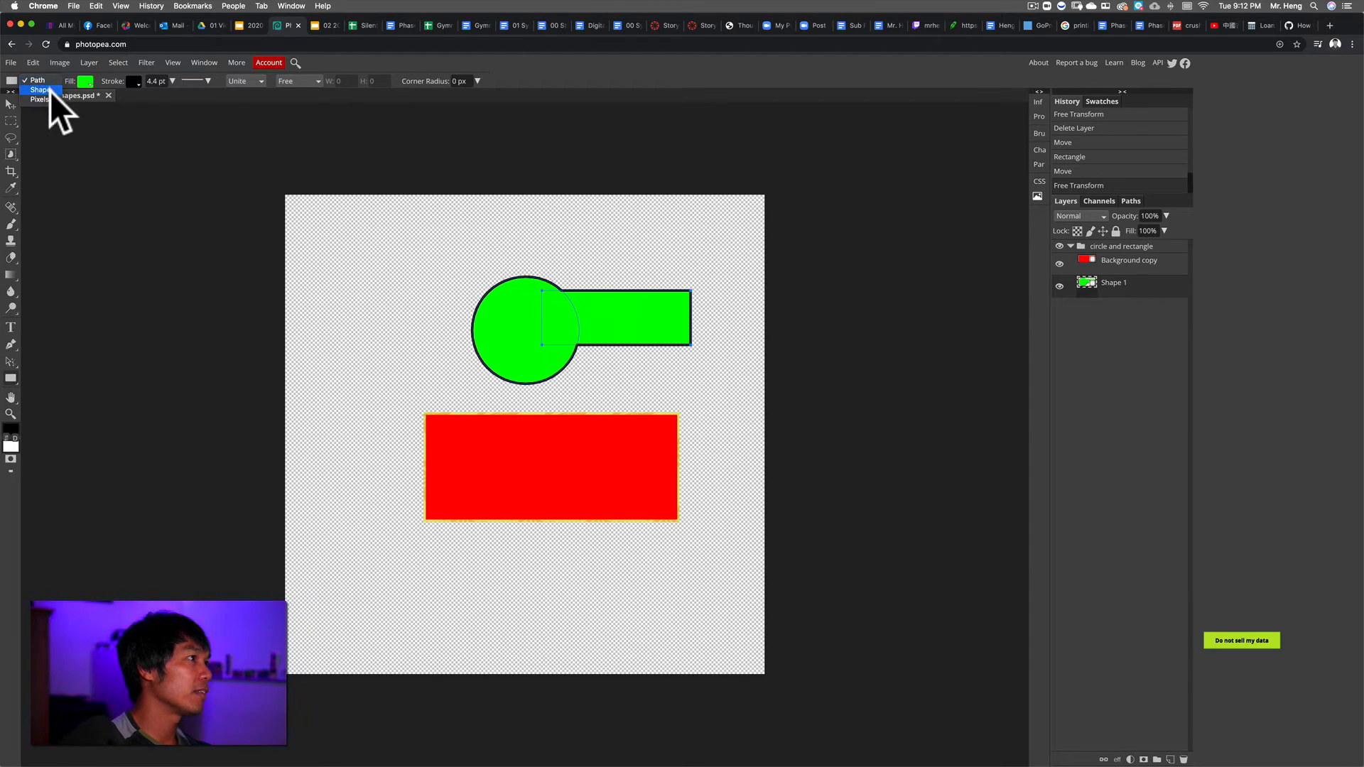
pyautogui.click(50, 90)
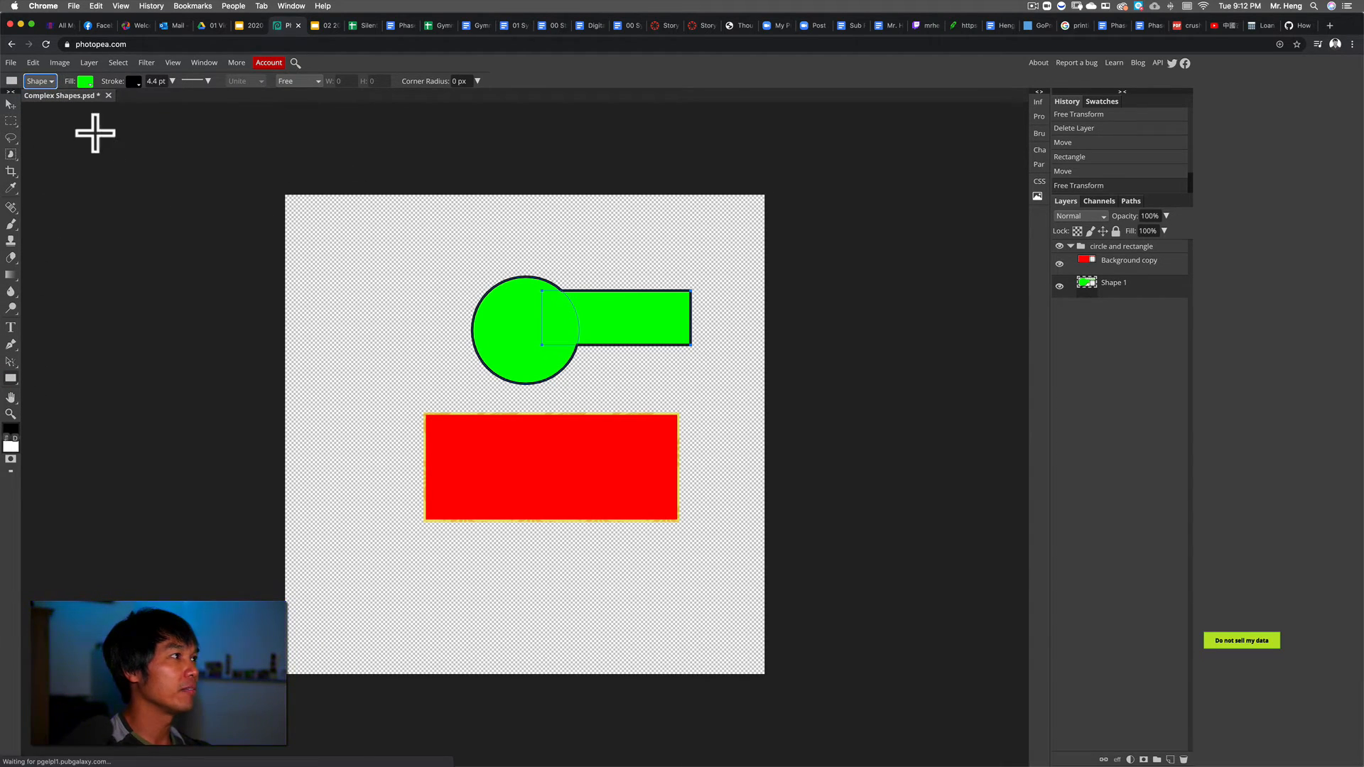
pyautogui.click(33, 63)
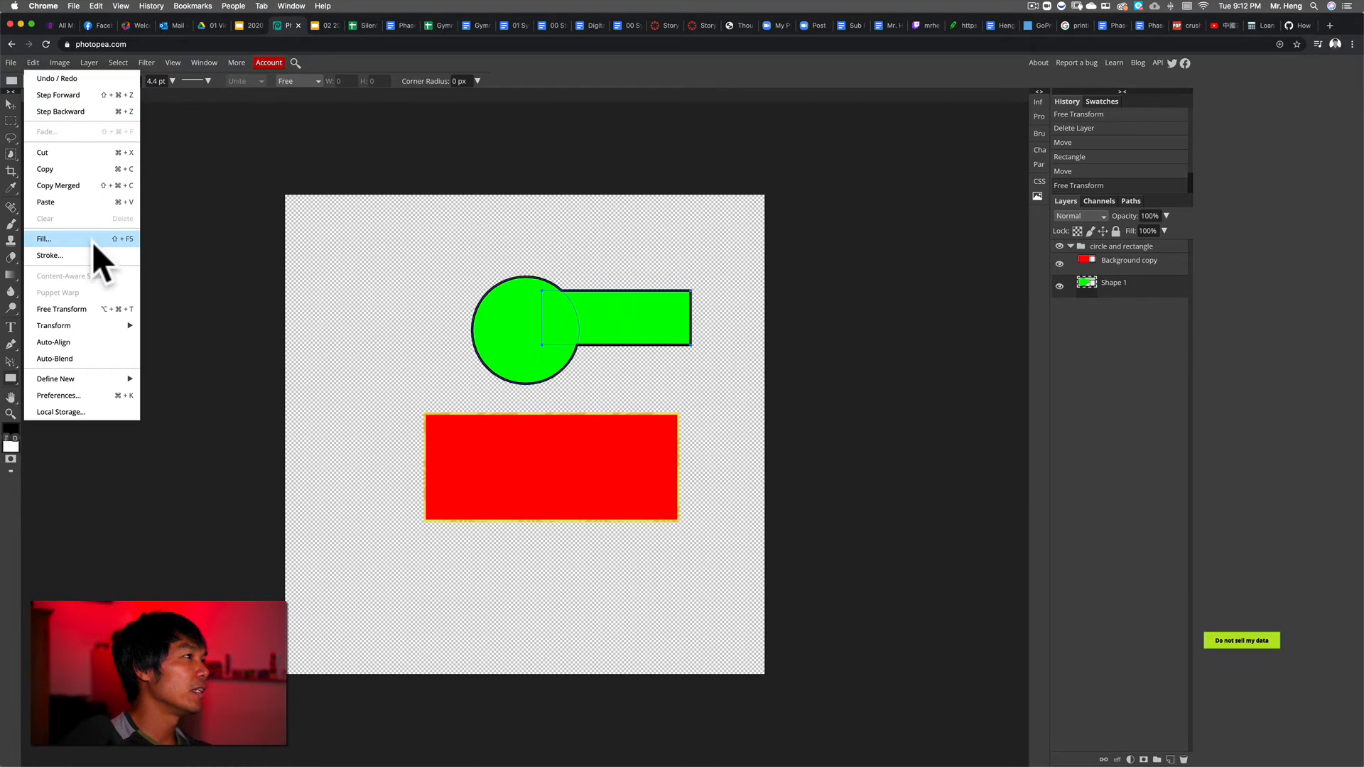
pyautogui.click(108, 307)
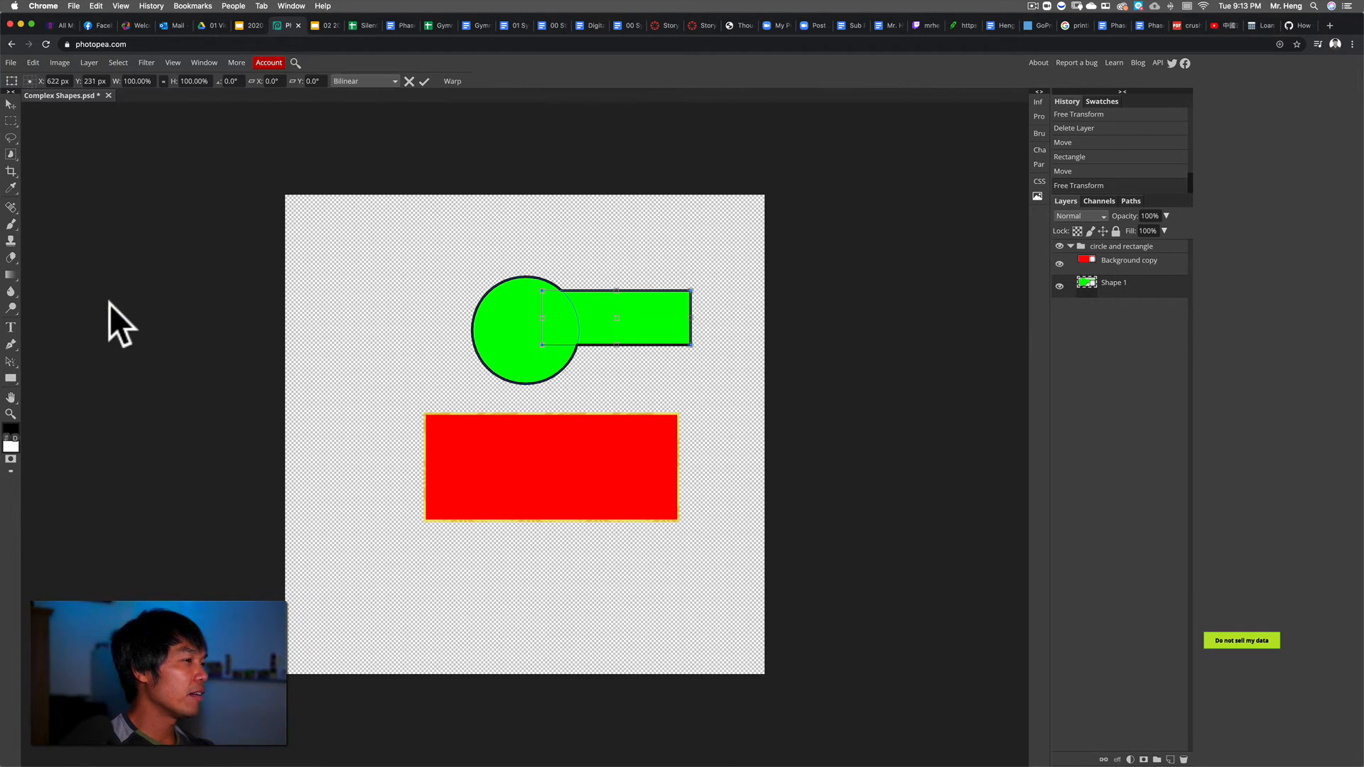
pyautogui.moveTo(624, 289); pyautogui.dragTo(621, 266)
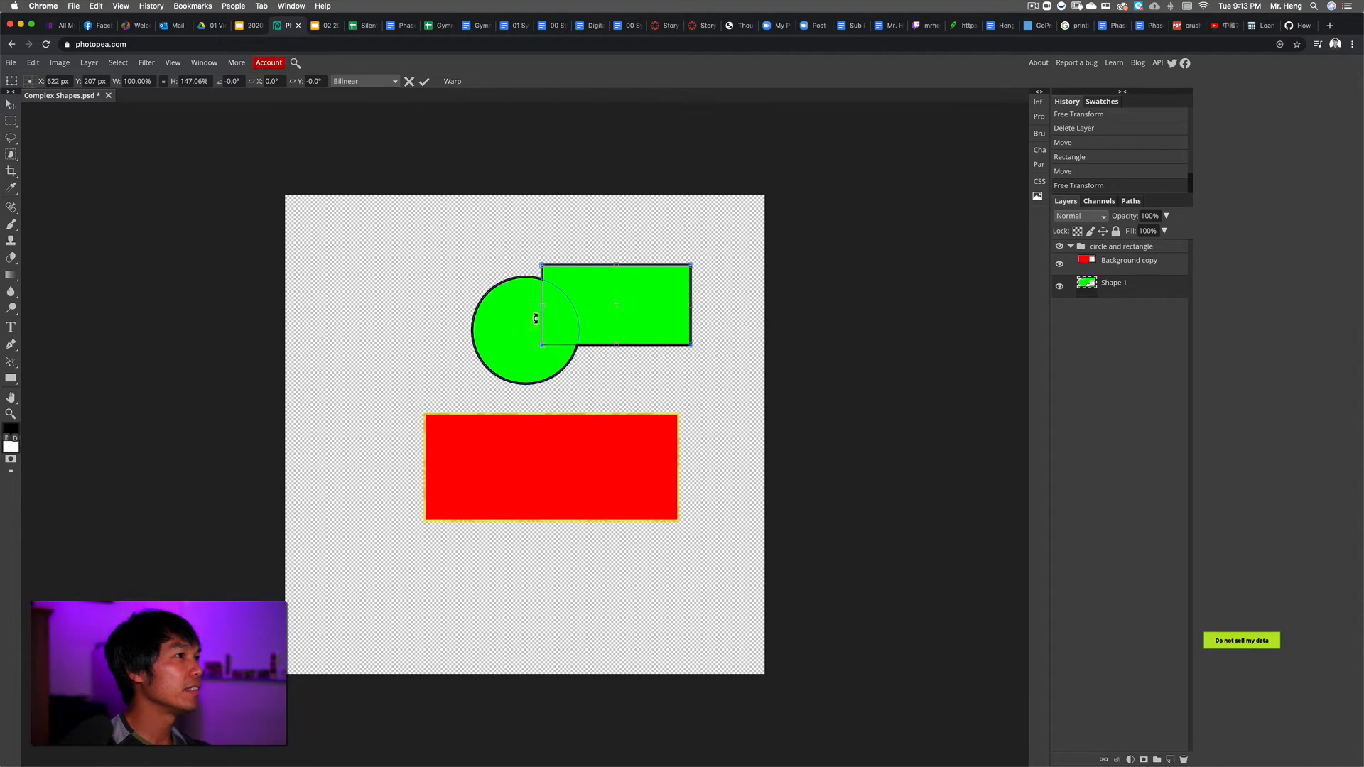
pyautogui.click(451, 81)
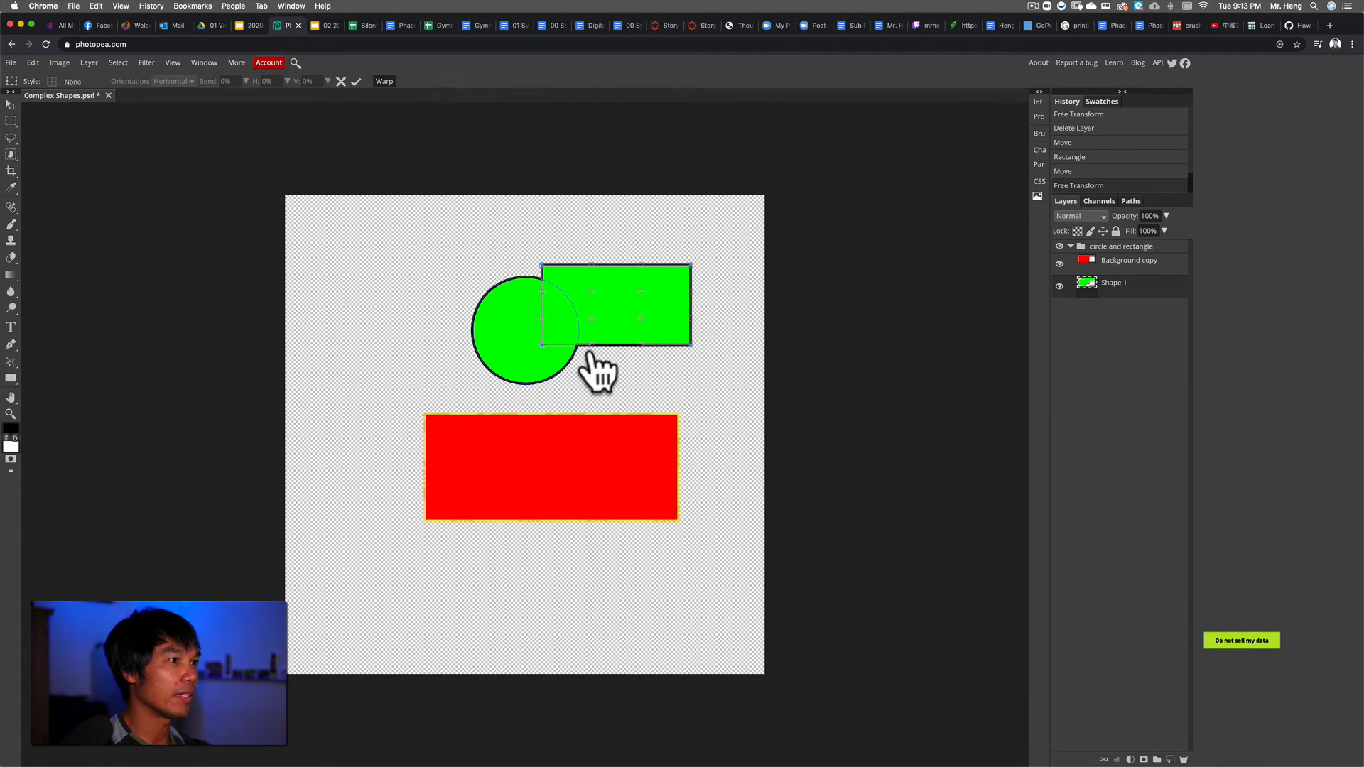
pyautogui.moveTo(599, 372)
pyautogui.mouseDown()
pyautogui.moveTo(578, 375)
pyautogui.moveTo(583, 355)
pyautogui.mouseUp()
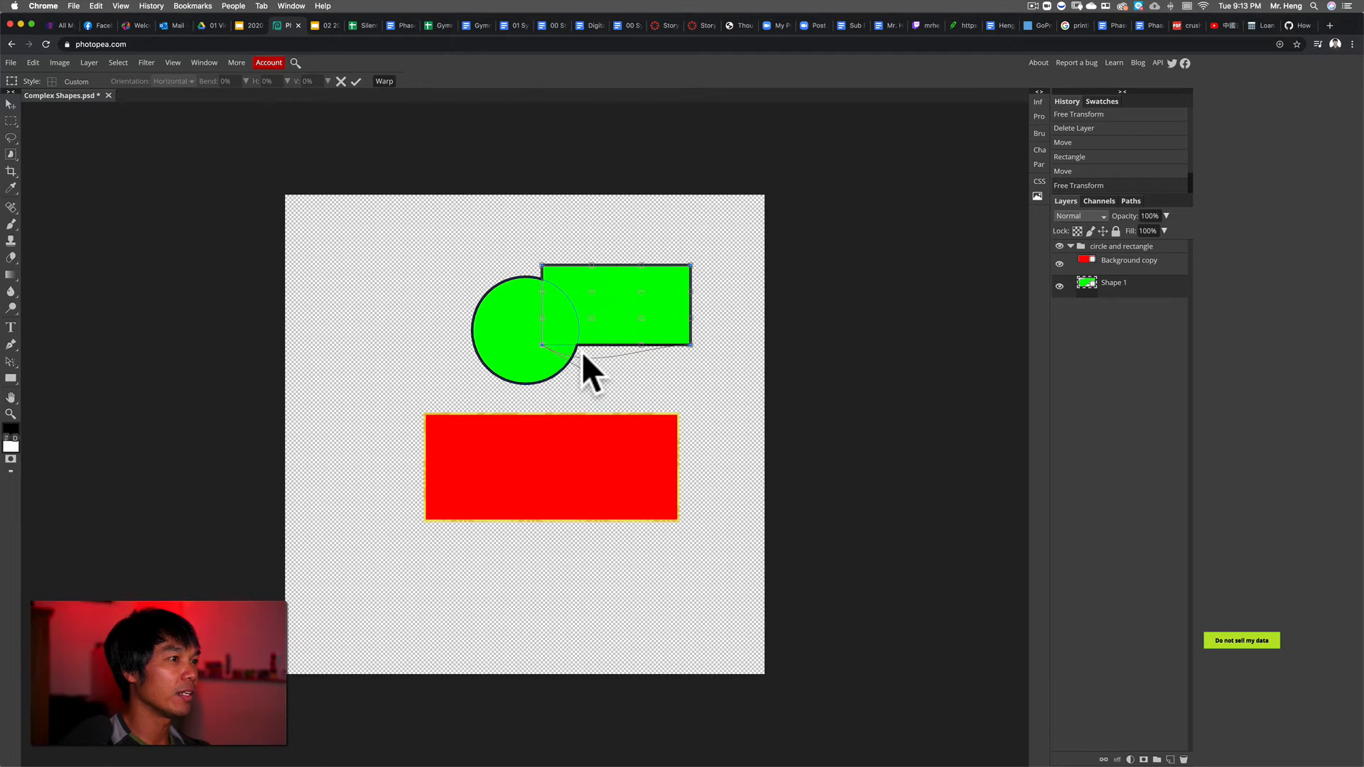
pyautogui.click(357, 81)
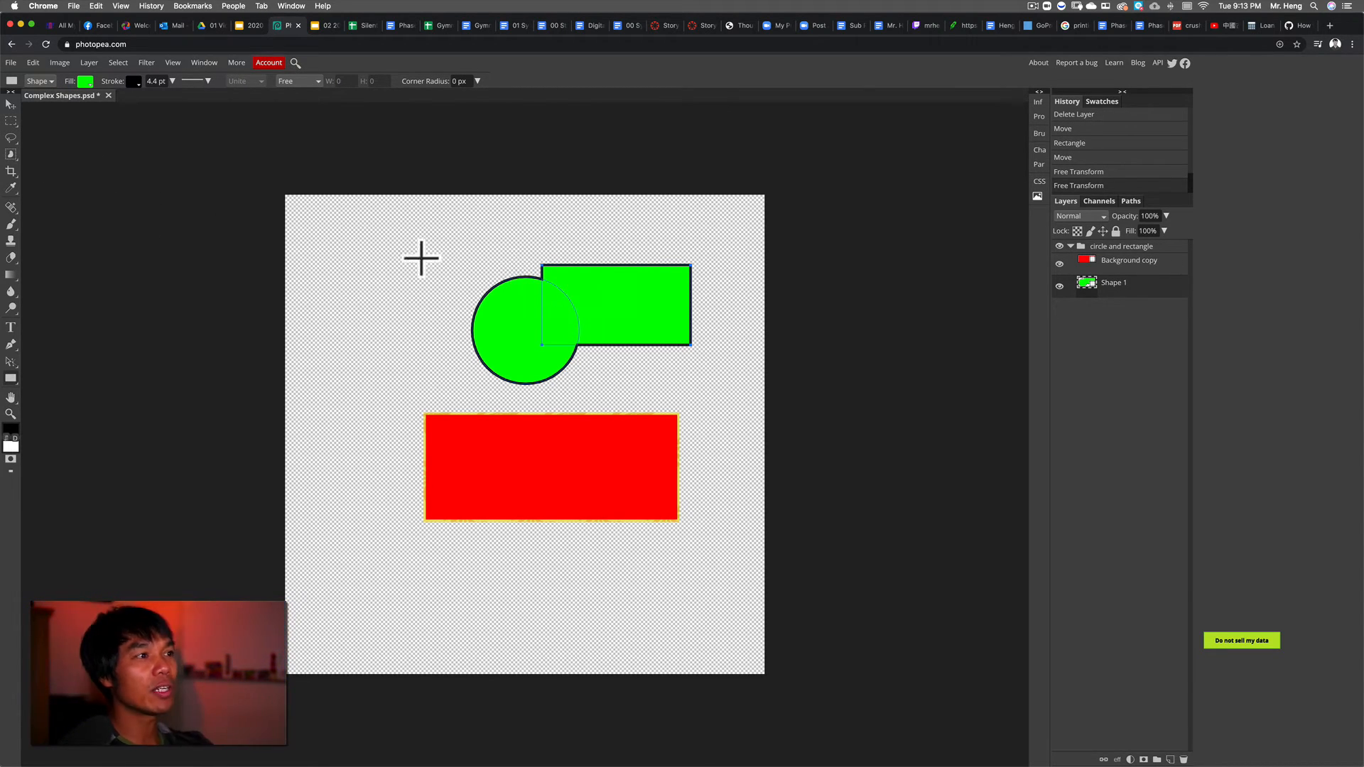
# Move the combined green circle and rectangle slightly upward as one shape
pyautogui.click(12, 120)
pyautogui.click(10, 105)
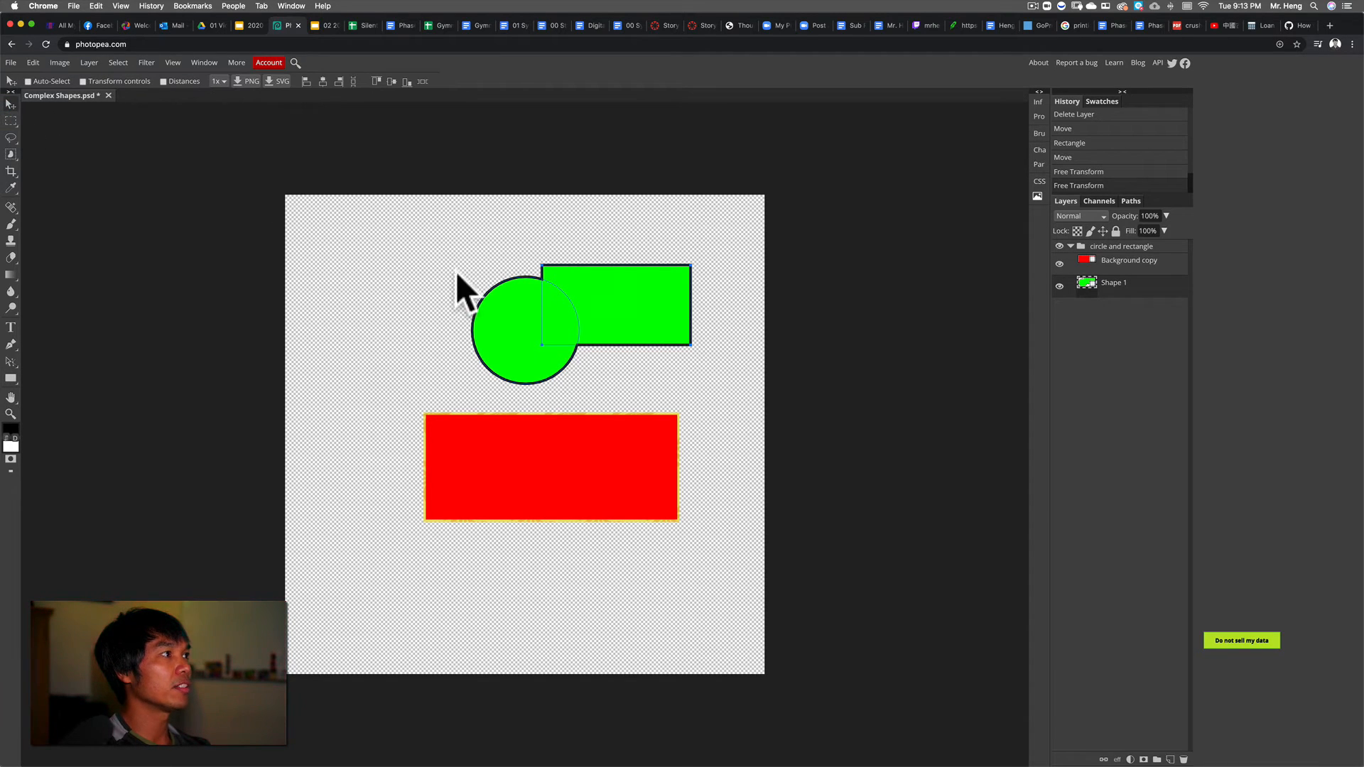
pyautogui.moveTo(511, 321)
pyautogui.mouseDown()
pyautogui.moveTo(503, 286)
pyautogui.moveTo(532, 321)
pyautogui.moveTo(510, 309)
pyautogui.mouseUp()
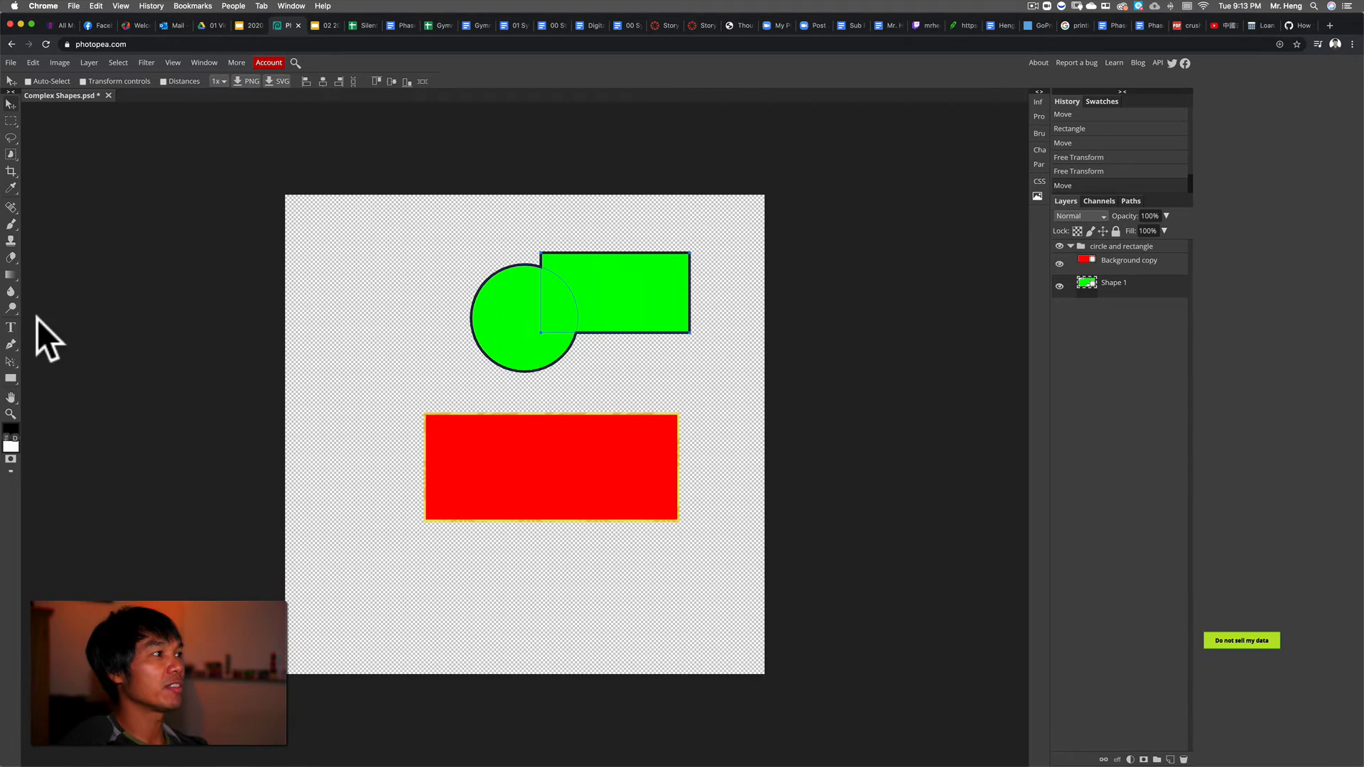
# Review the uniting shapes and Pen Tool items on the Google Slides agenda and return to Photopea
pyautogui.click(17, 378)
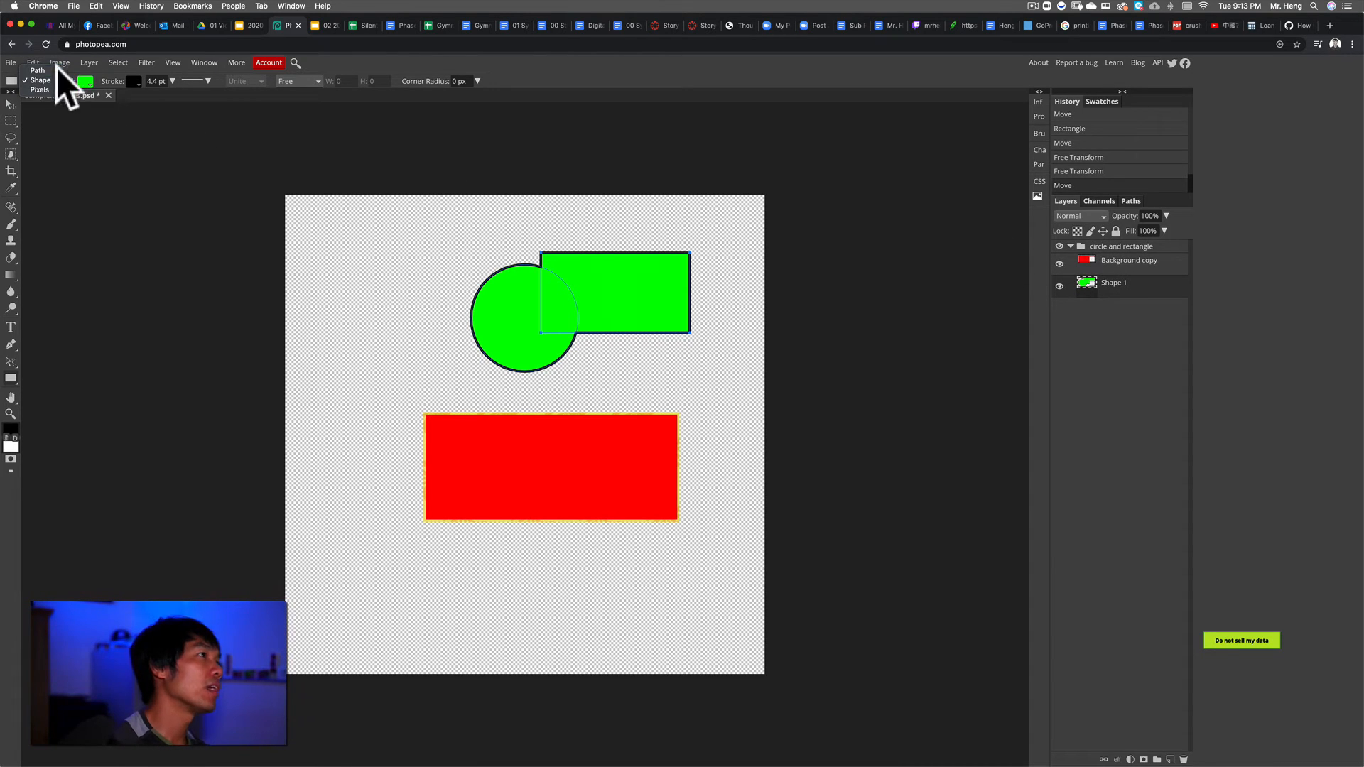
pyautogui.click(250, 26)
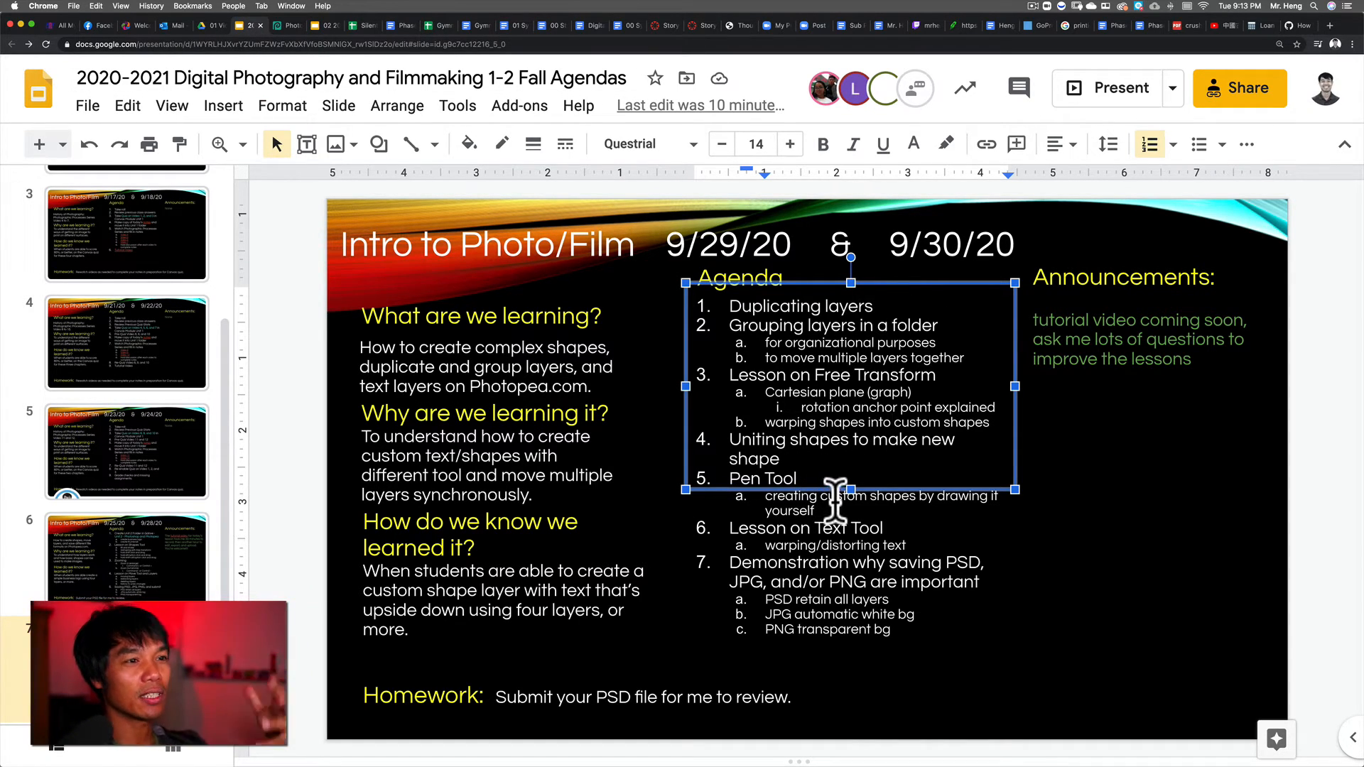
pyautogui.click(288, 25)
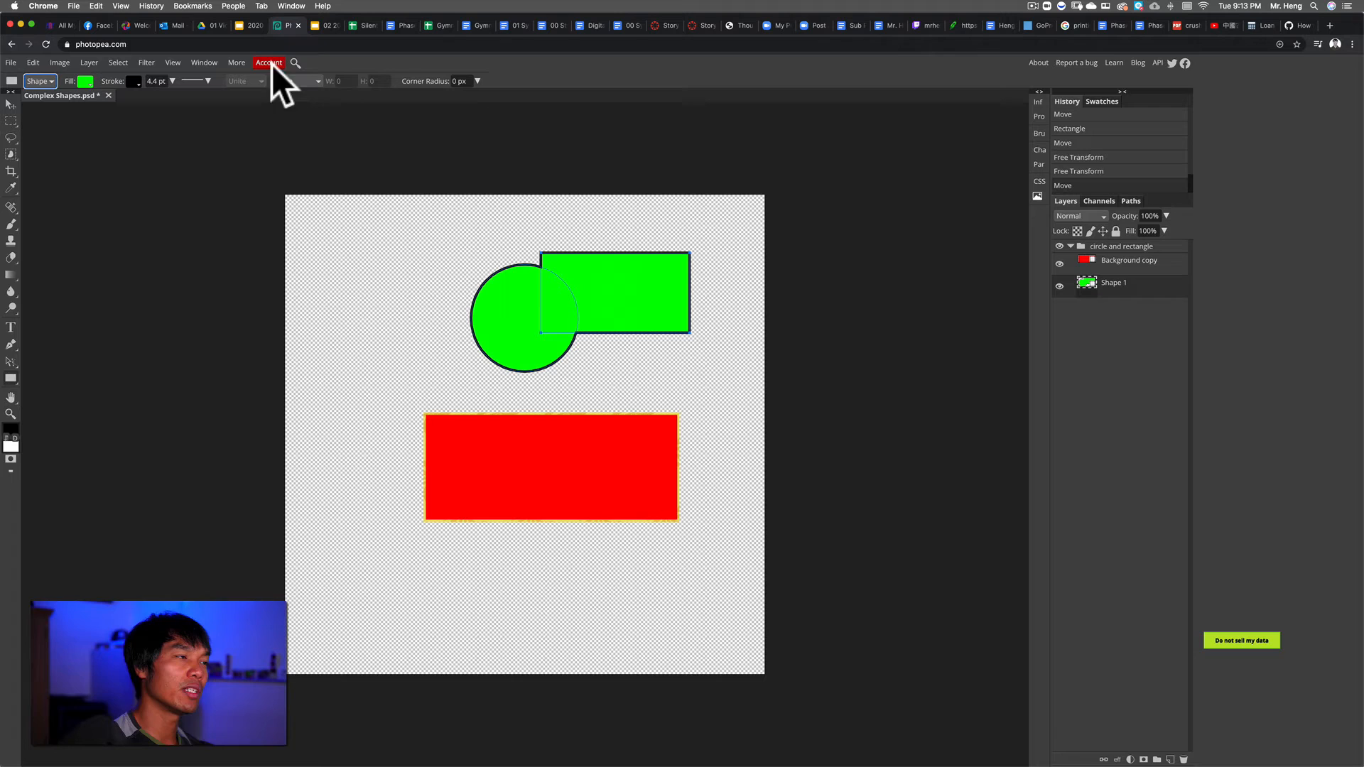
# Choose the Free Pen tool in Shape mode and set the fill of the combined shape to blue
pyautogui.click(12, 346)
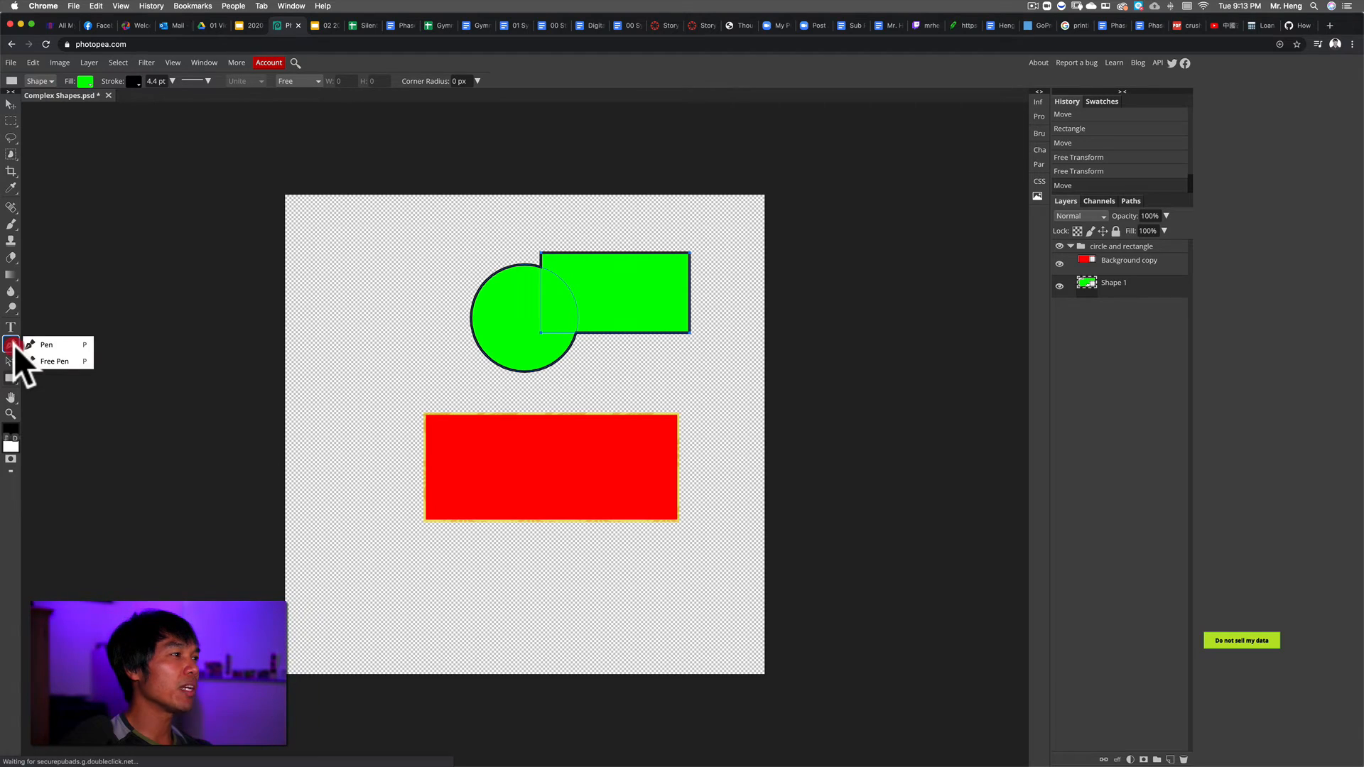
pyautogui.click(43, 359)
pyautogui.click(51, 360)
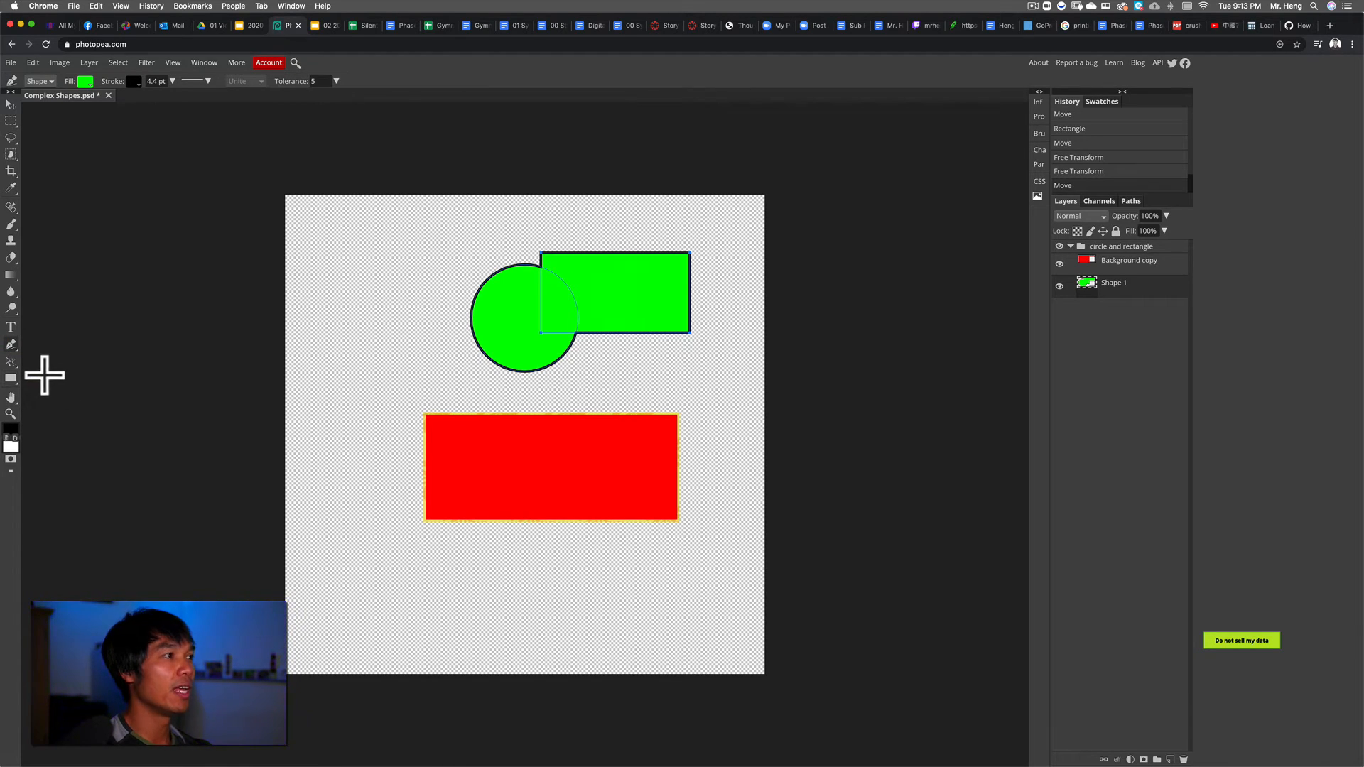
pyautogui.click(85, 83)
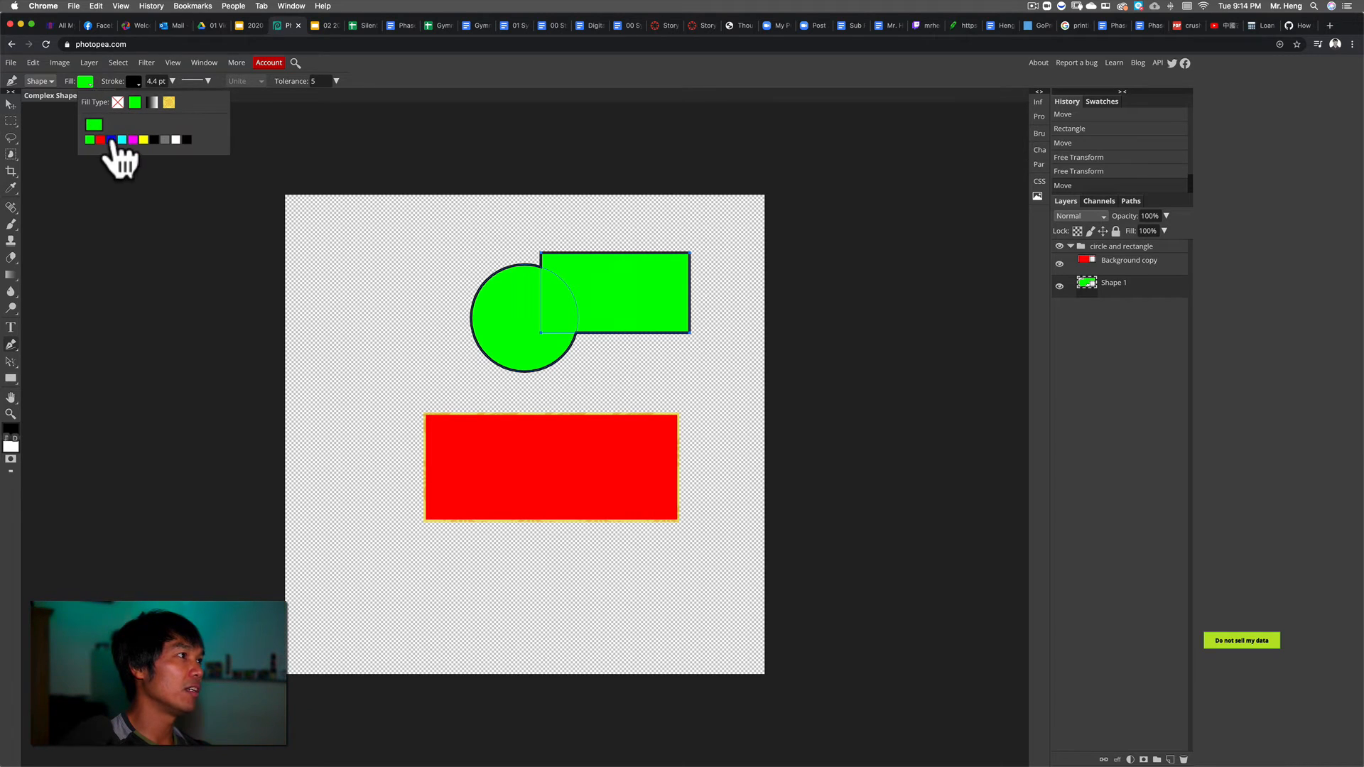
pyautogui.click(111, 139)
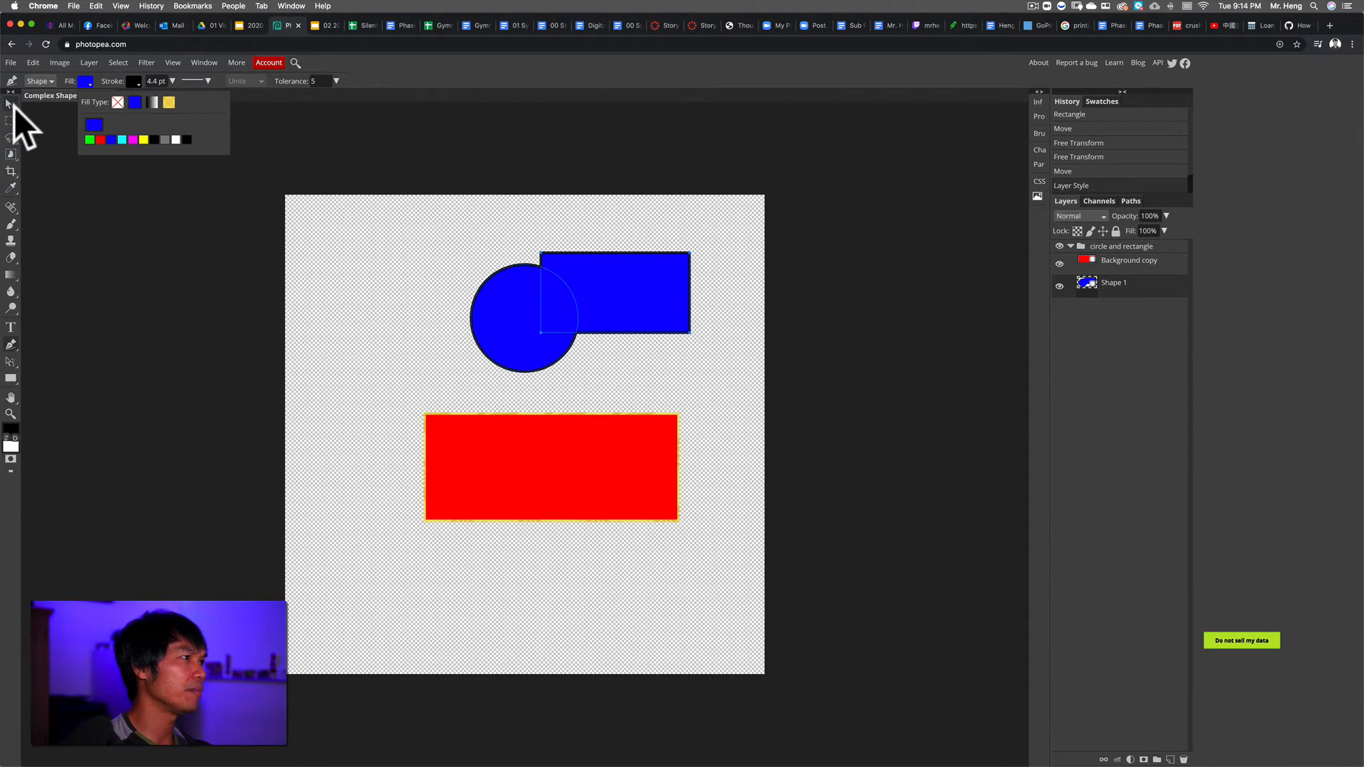
# Draw a freehand heart shape below the red rectangle with the Free Pen and move it beside the blue circle
pyautogui.click(398, 602)
pyautogui.moveTo(432, 558)
pyautogui.mouseDown()
pyautogui.moveTo(434, 592)
pyautogui.moveTo(453, 575)
pyautogui.moveTo(480, 596)
pyautogui.moveTo(399, 617)
pyautogui.mouseUp()
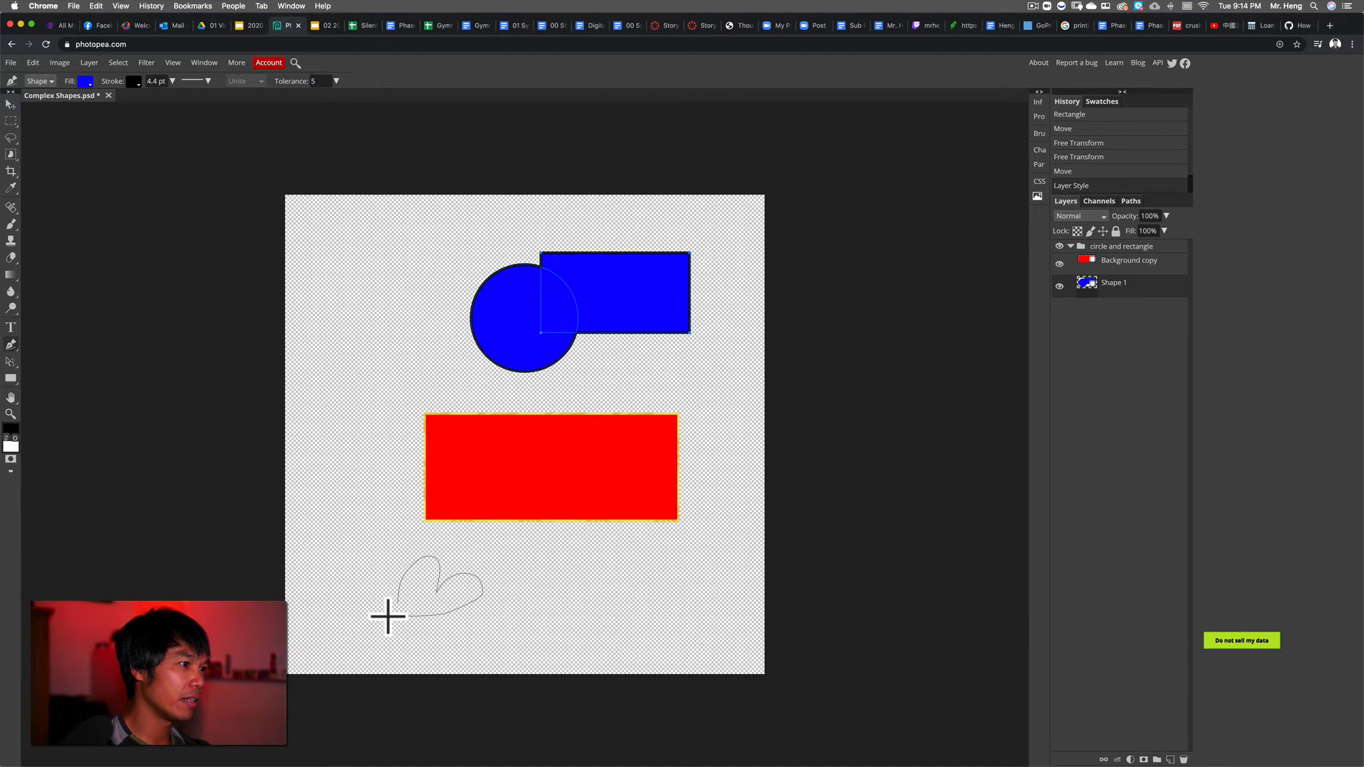
pyautogui.click(395, 597)
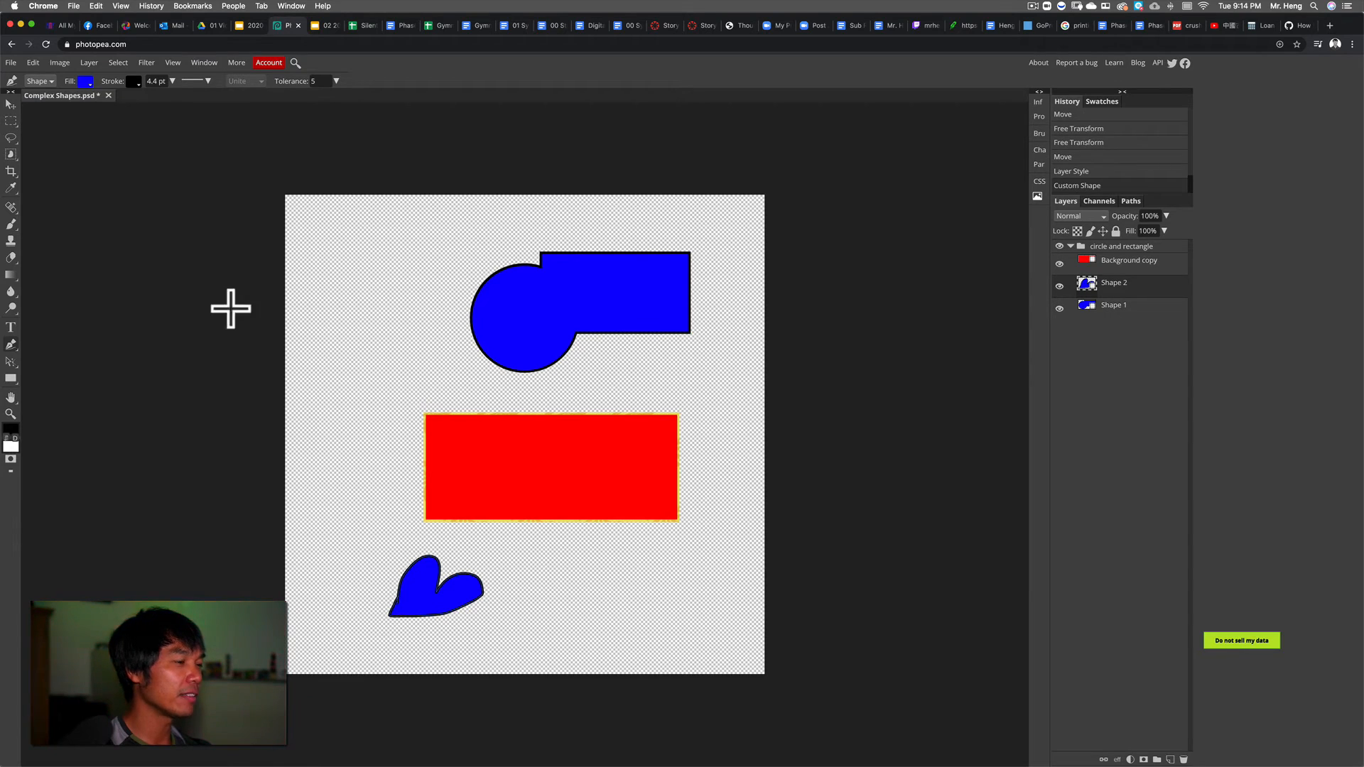
pyautogui.click(11, 103)
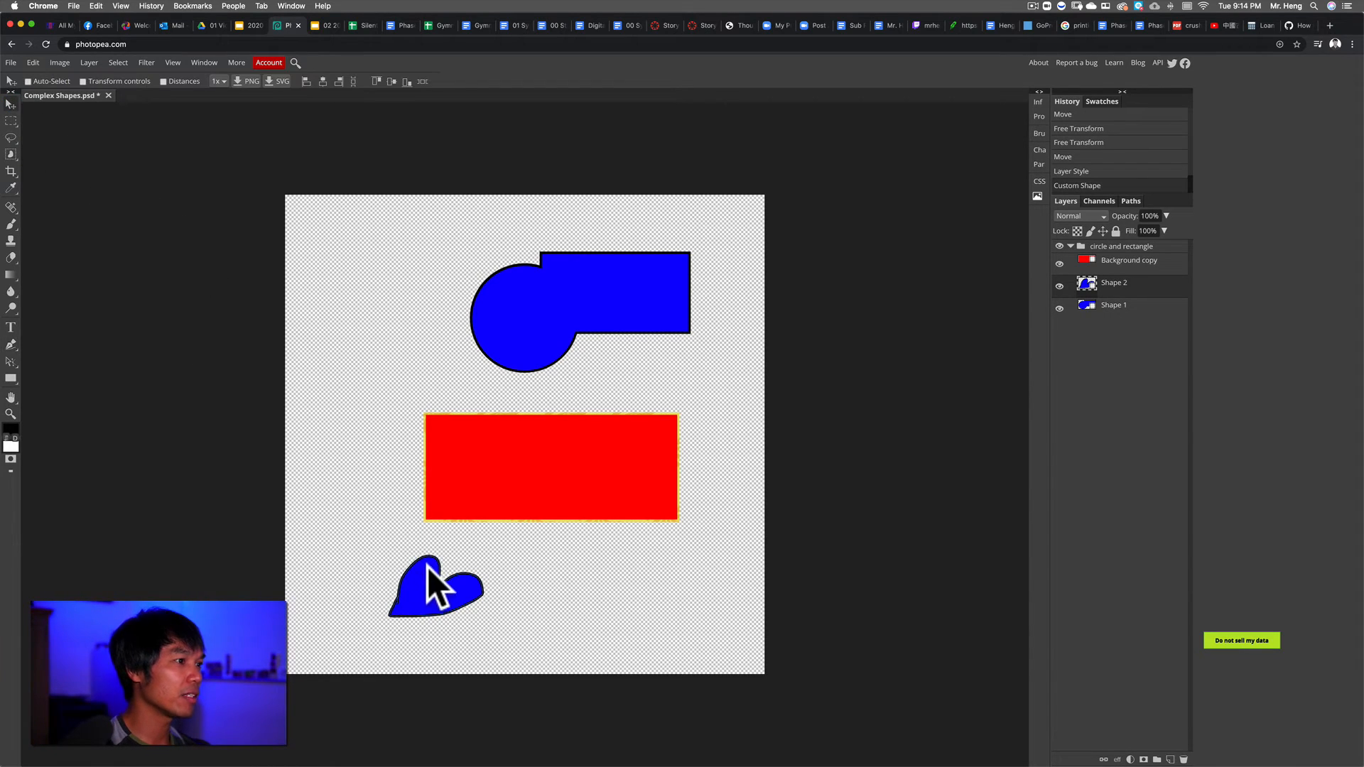
pyautogui.moveTo(426, 564); pyautogui.dragTo(361, 265)
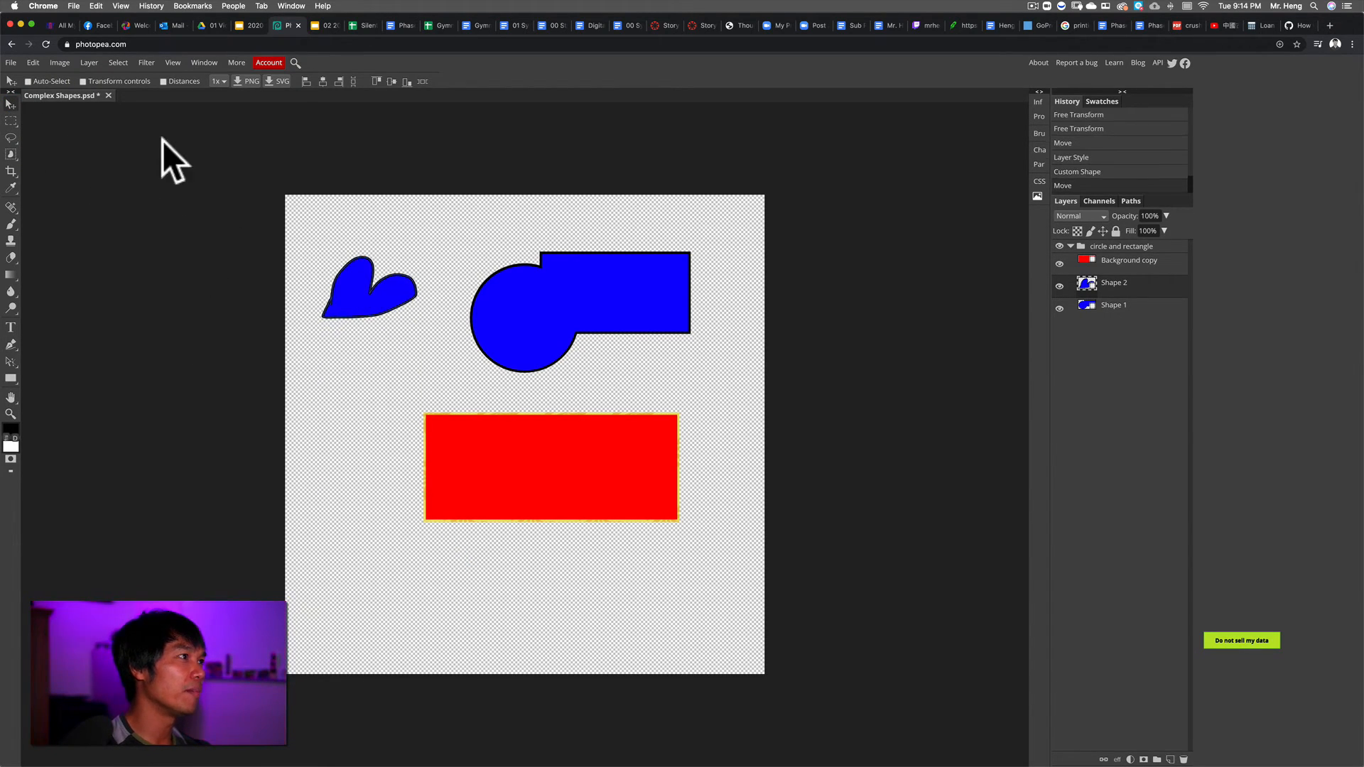
# Warp the heart with Free Transform, pulling its lower tip downward and inward, and apply the warp
pyautogui.click(33, 63)
pyautogui.click(104, 309)
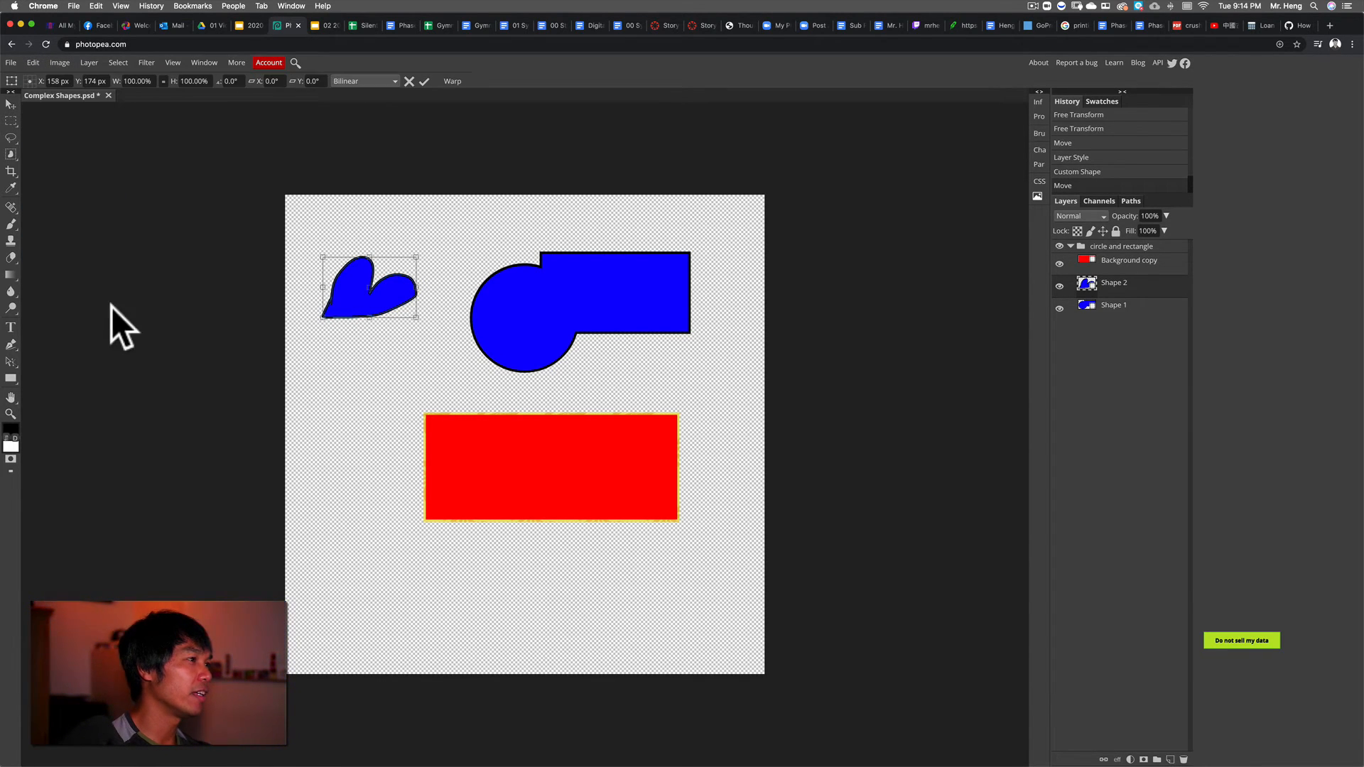
pyautogui.click(452, 81)
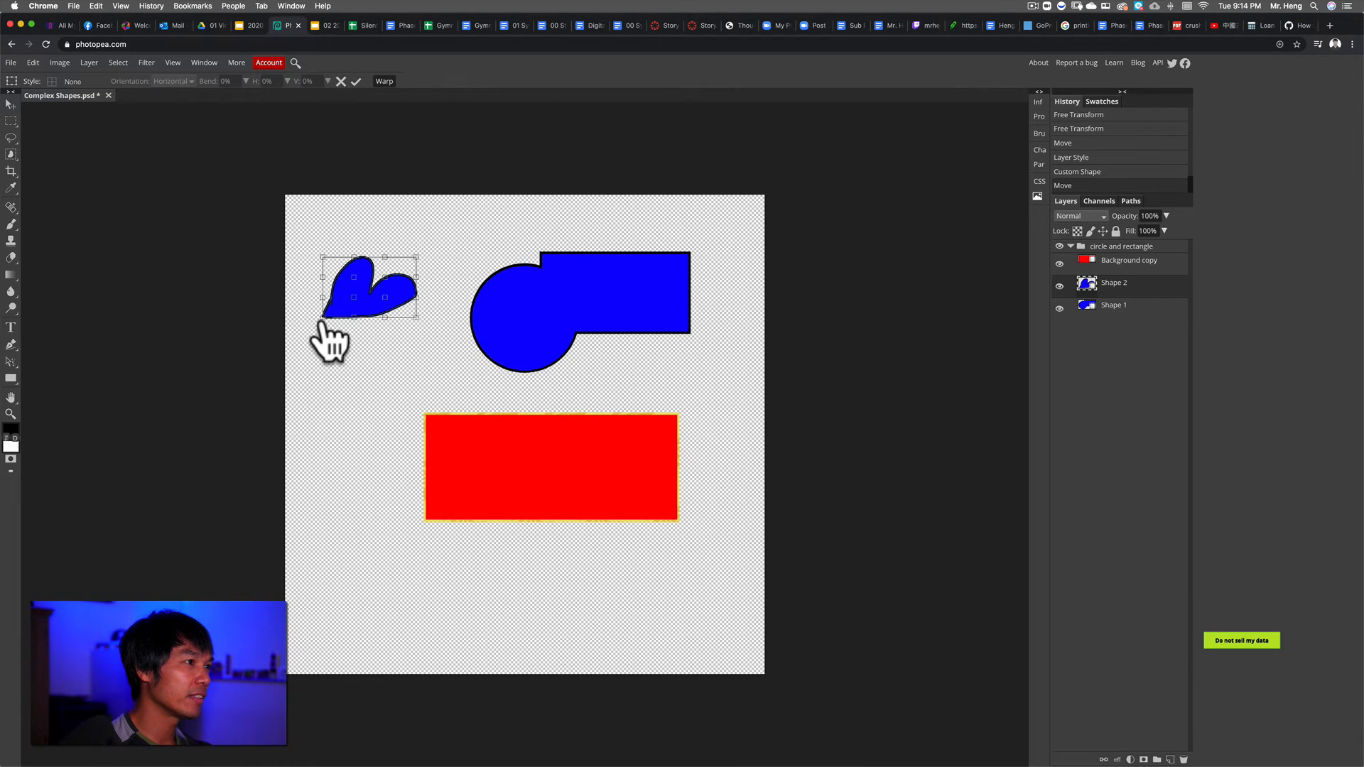
pyautogui.moveTo(323, 316); pyautogui.dragTo(416, 317)
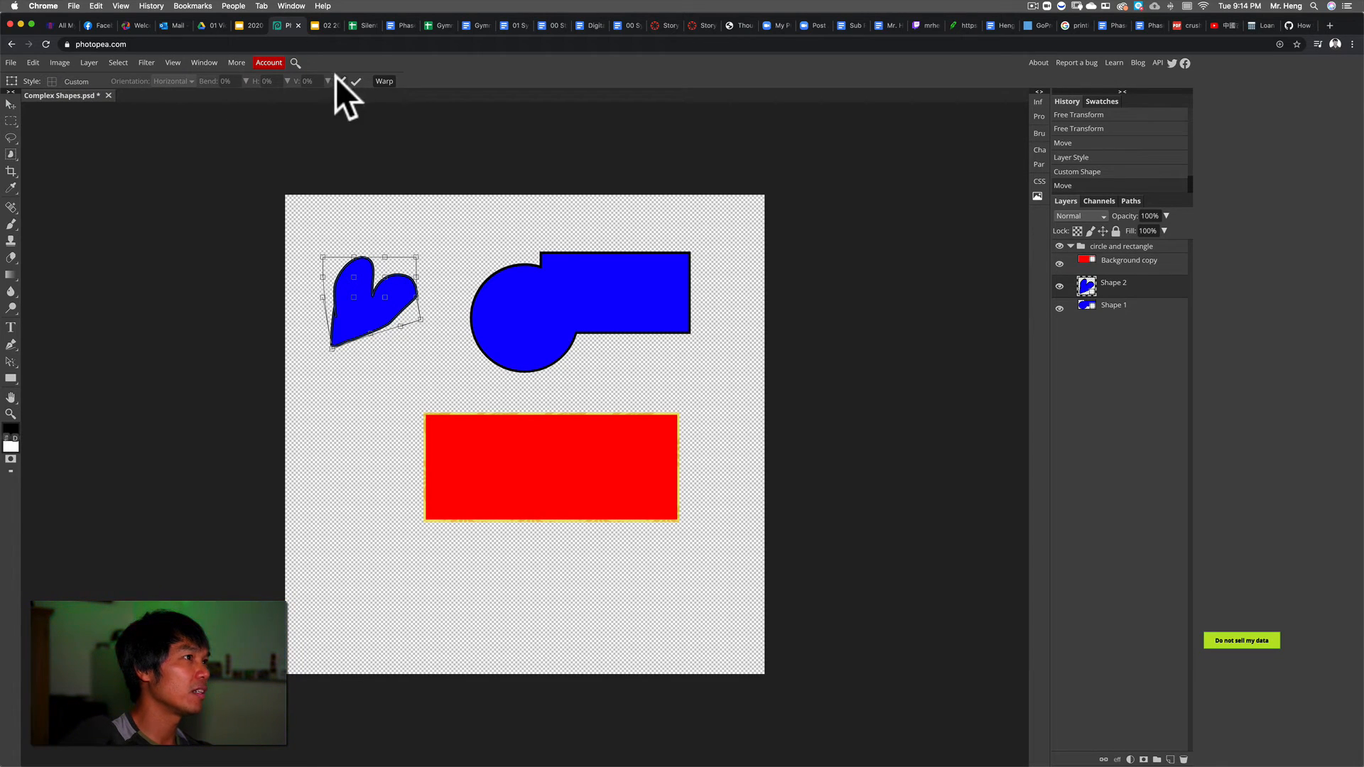
pyautogui.click(356, 80)
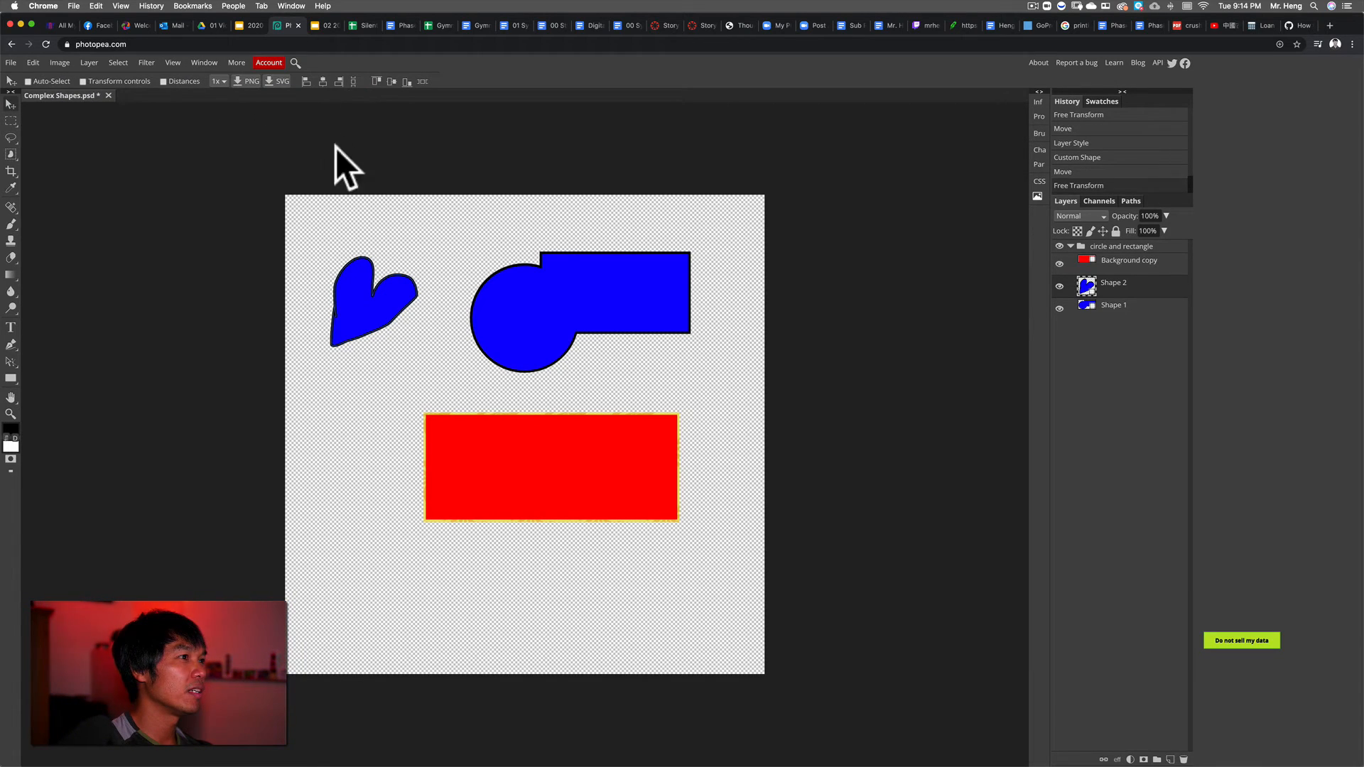
# Rotate the heart about -24.5° with Free Transform so that it stands upright, and apply the transform
pyautogui.click(31, 62)
pyautogui.click(83, 309)
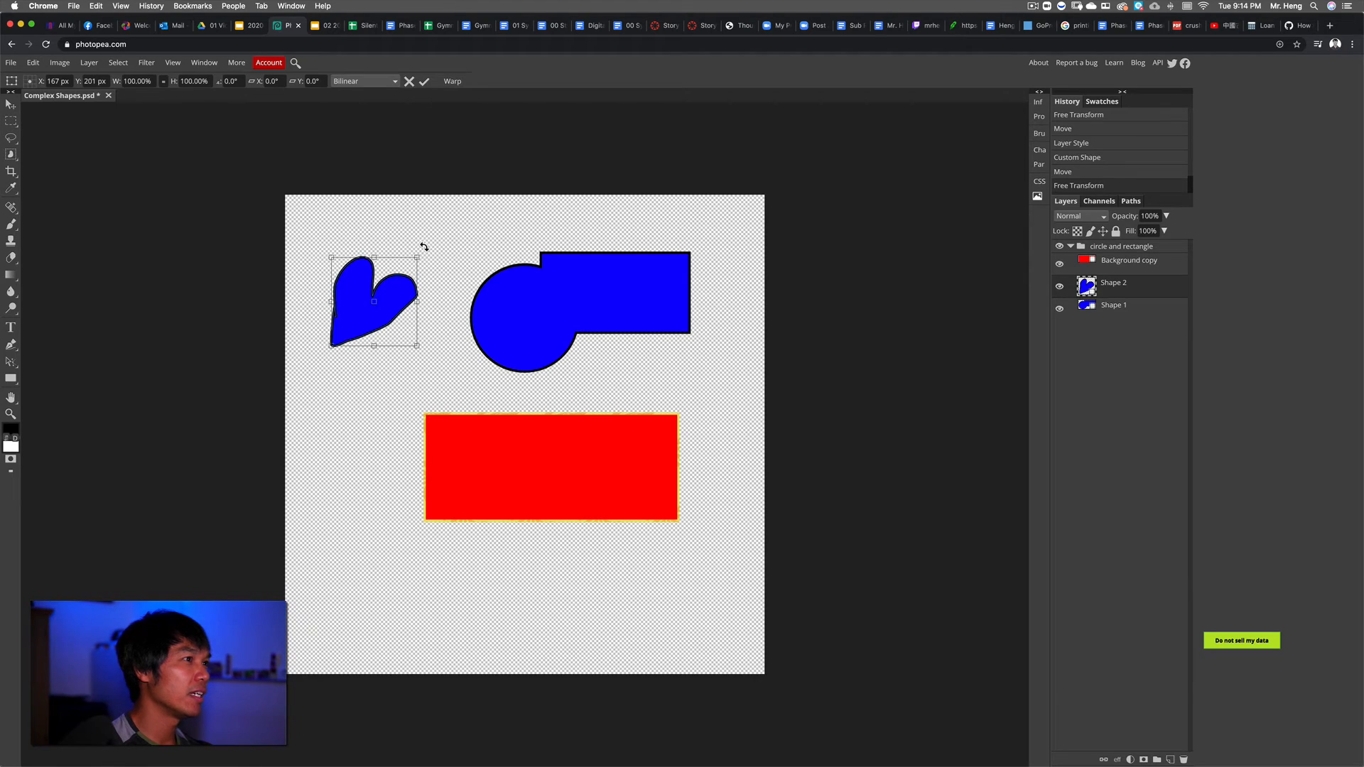
pyautogui.moveTo(422, 248); pyautogui.dragTo(397, 231)
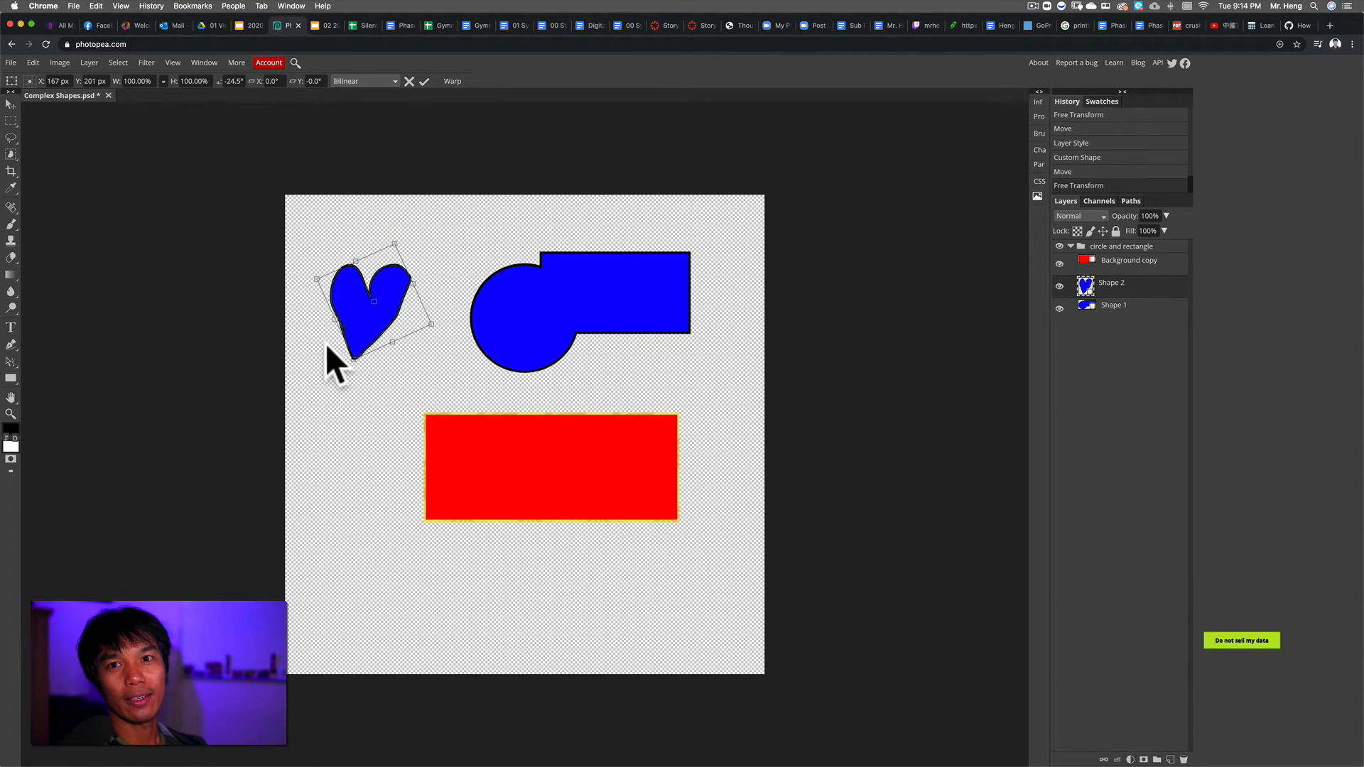
pyautogui.click(423, 81)
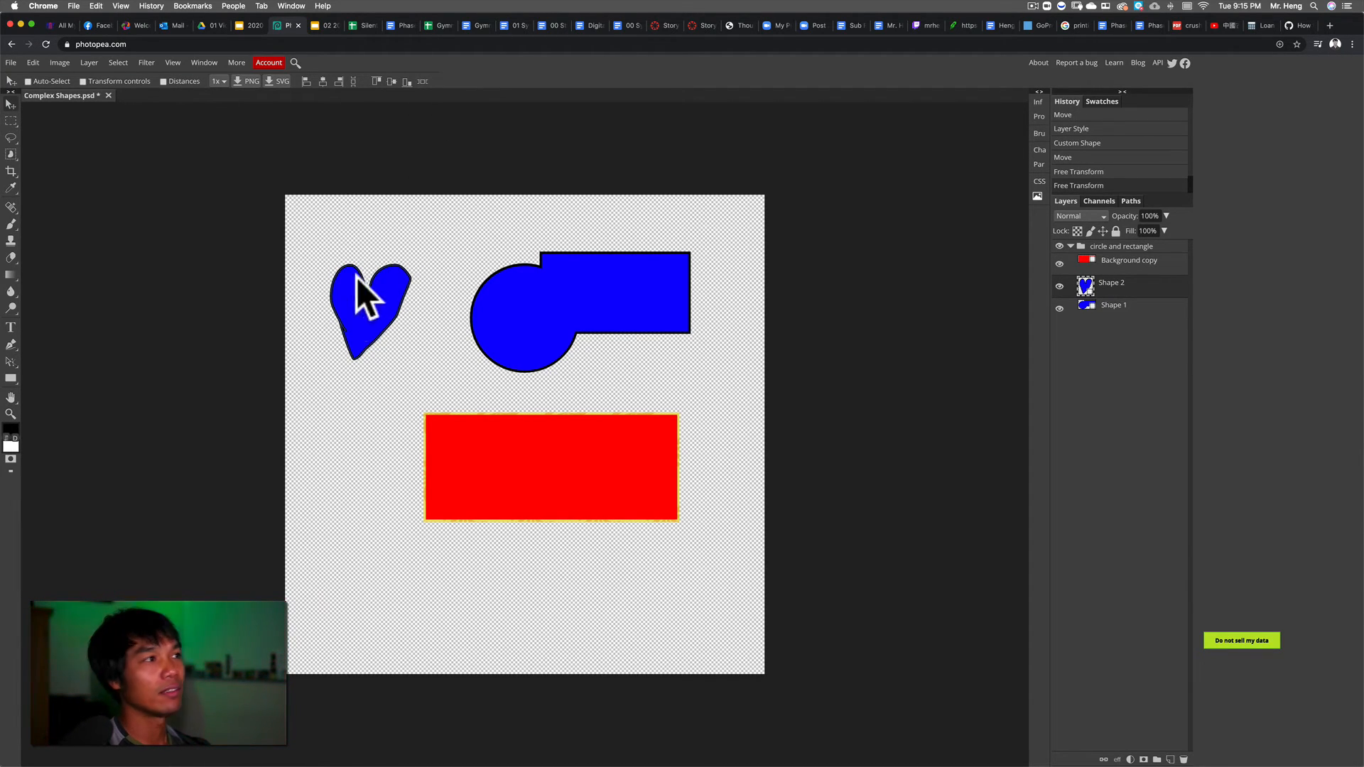
# Review the Pen Tool and Text Tool items on the Google Slides agenda and return to Photopea
pyautogui.click(252, 26)
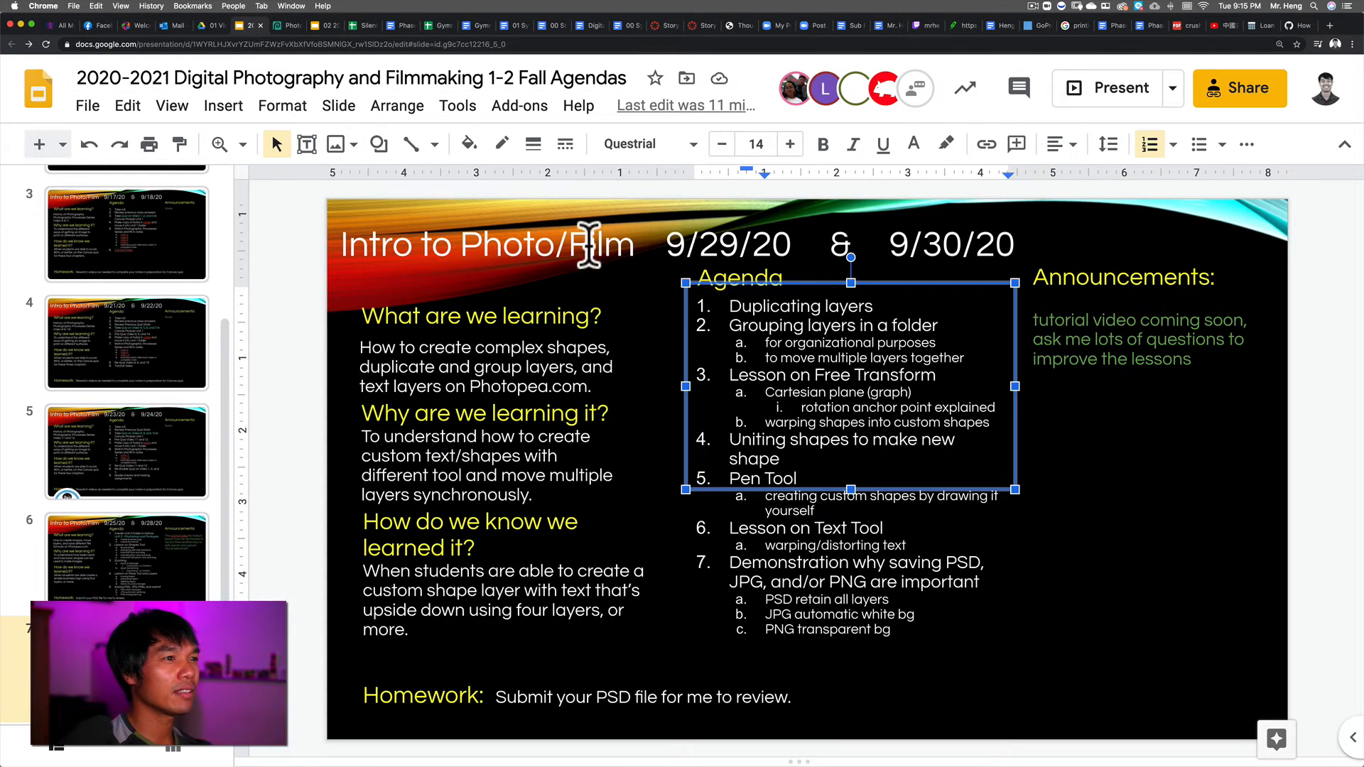
pyautogui.click(287, 26)
pyautogui.click(17, 345)
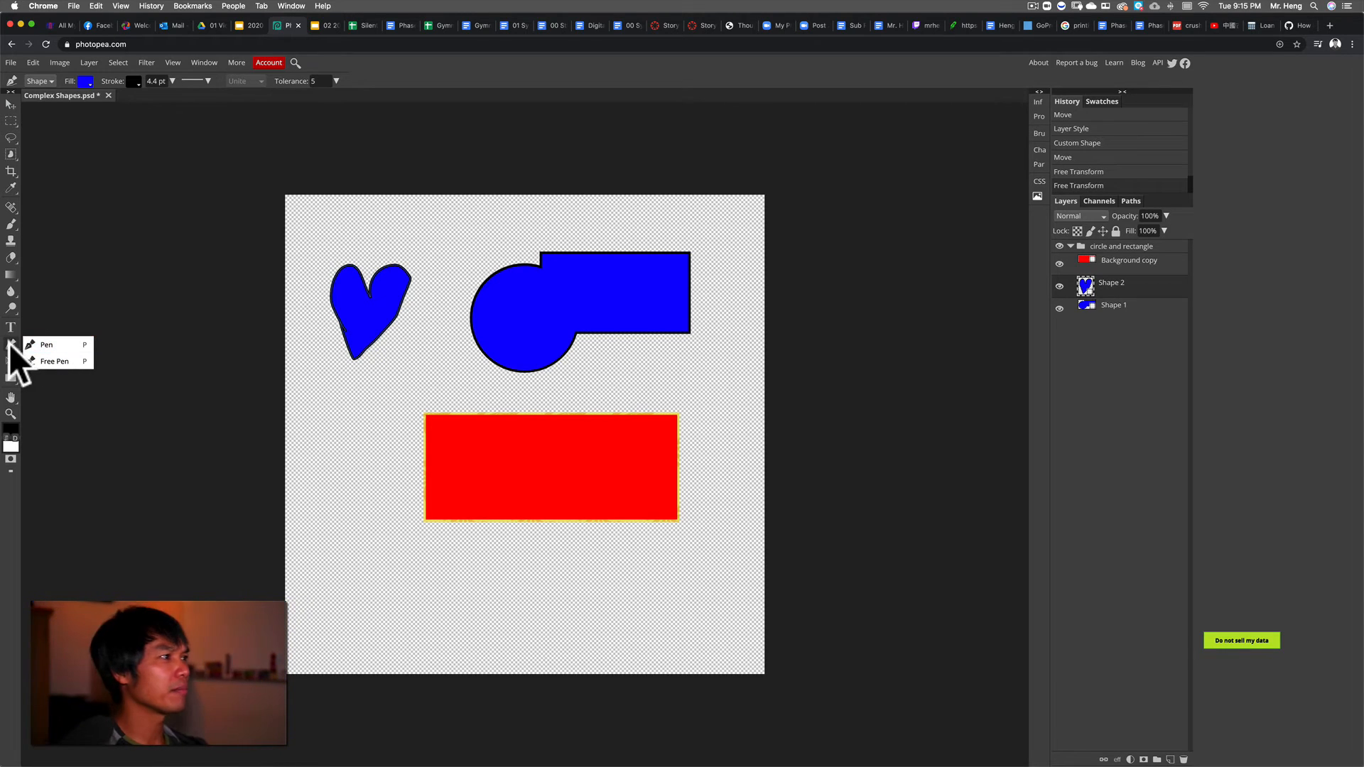
pyautogui.click(247, 25)
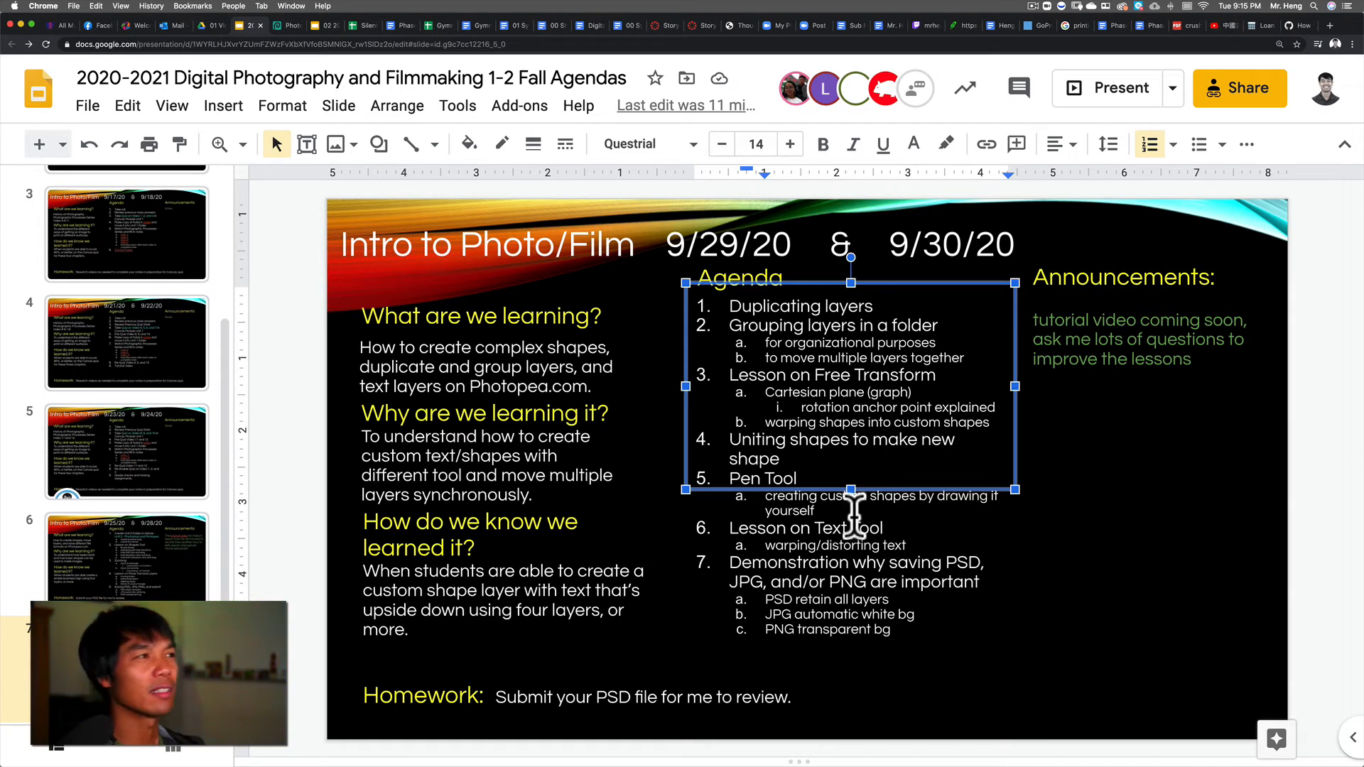
pyautogui.click(284, 24)
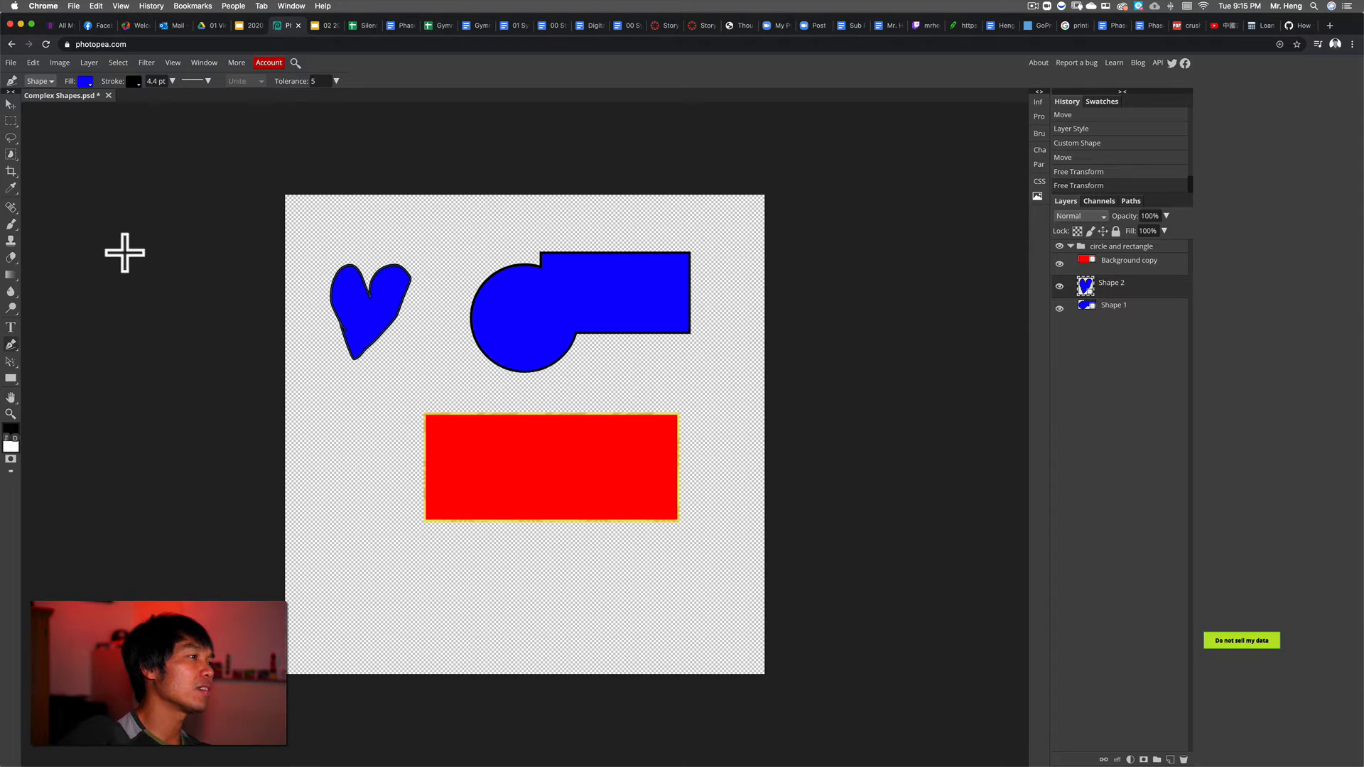
# Start a text layer below the red rectangle with size 75 px and the dark green colour 1d7f48
pyautogui.click(12, 327)
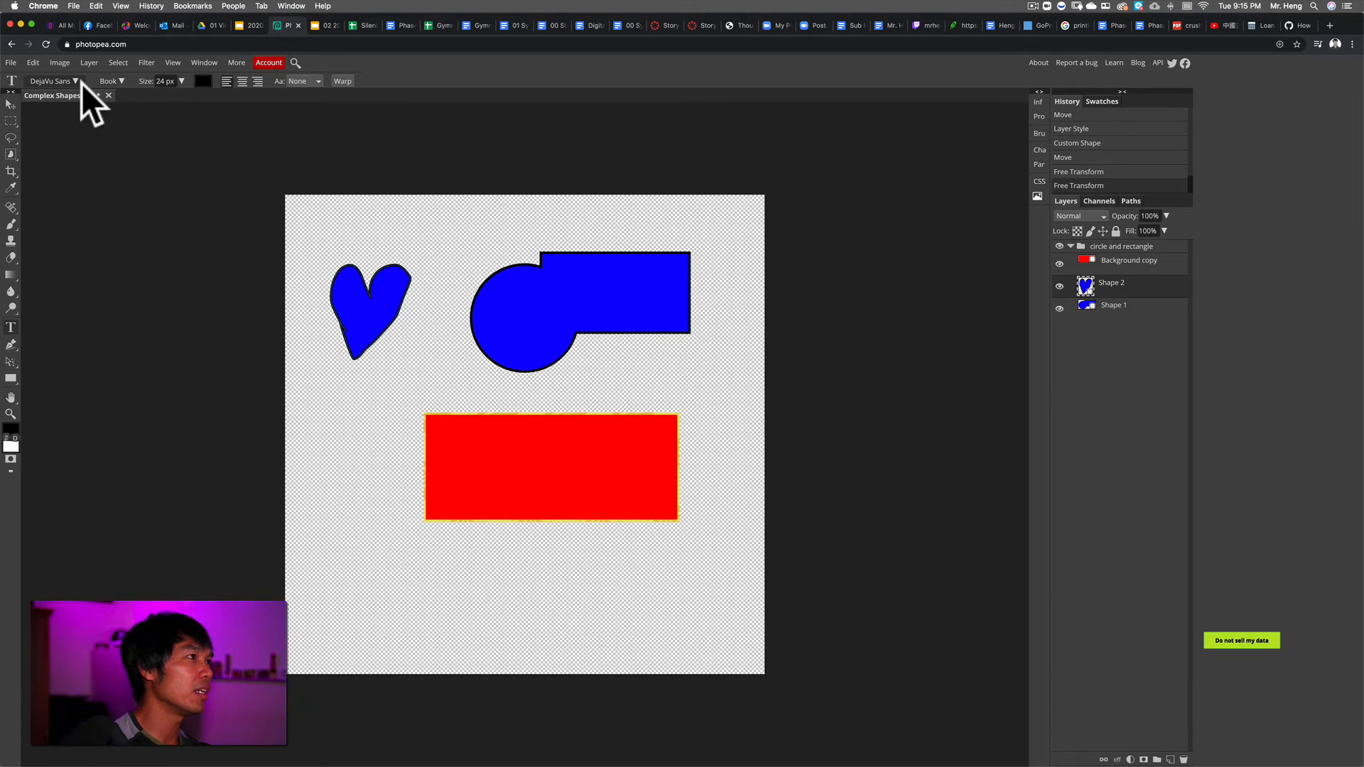
pyautogui.click(473, 563)
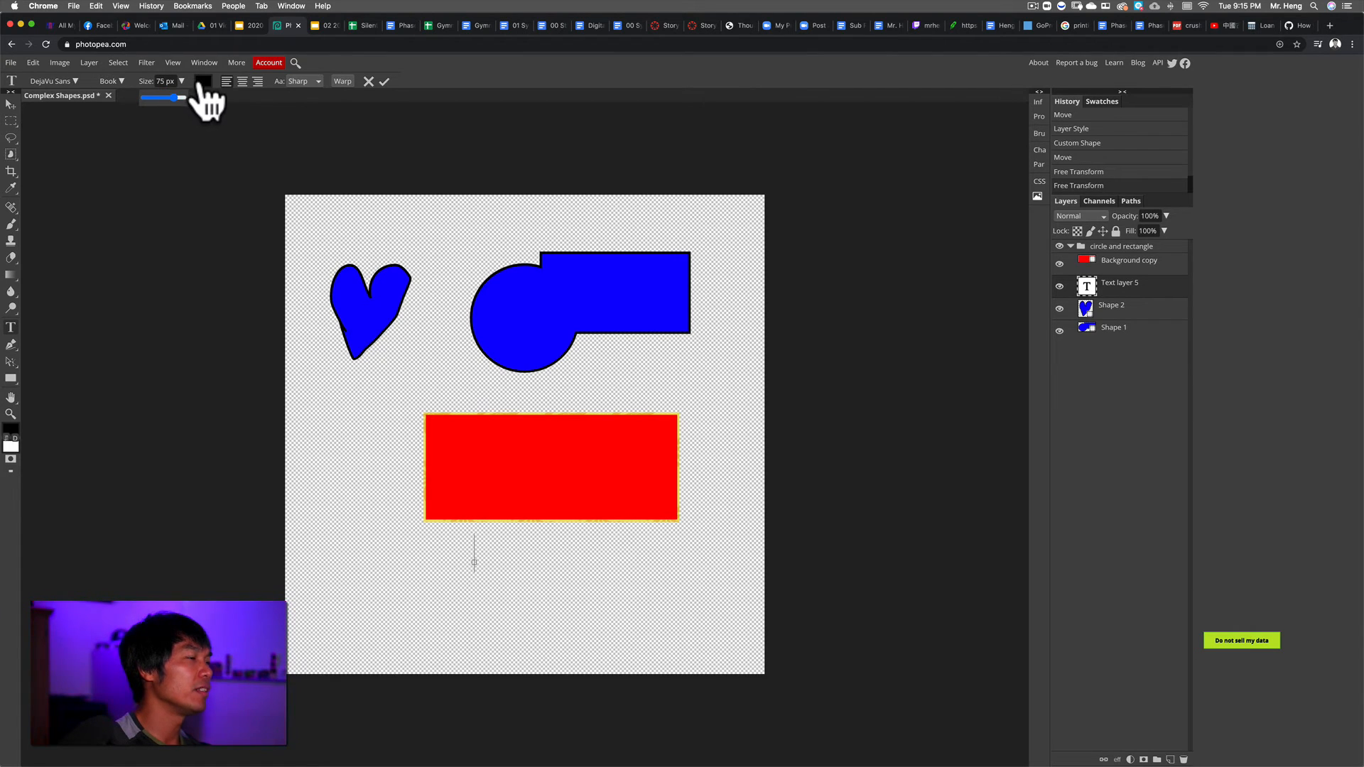
pyautogui.click(203, 81)
pyautogui.moveTo(212, 173); pyautogui.dragTo(210, 208)
pyautogui.moveTo(229, 273); pyautogui.dragTo(229, 241)
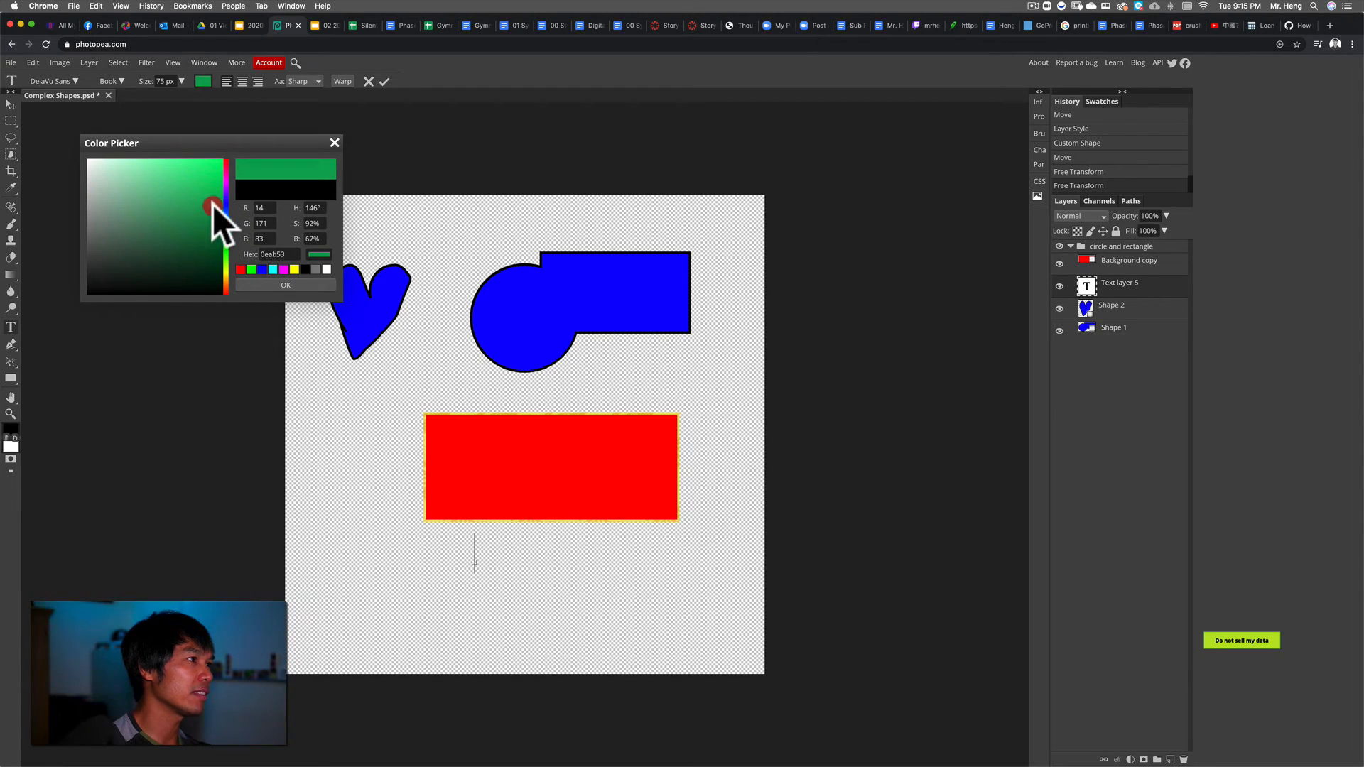
pyautogui.moveTo(211, 207)
pyautogui.mouseDown()
pyautogui.moveTo(213, 228)
pyautogui.moveTo(195, 206)
pyautogui.moveTo(191, 217)
pyautogui.moveTo(164, 203)
pyautogui.moveTo(168, 223)
pyautogui.moveTo(191, 225)
pyautogui.mouseUp()
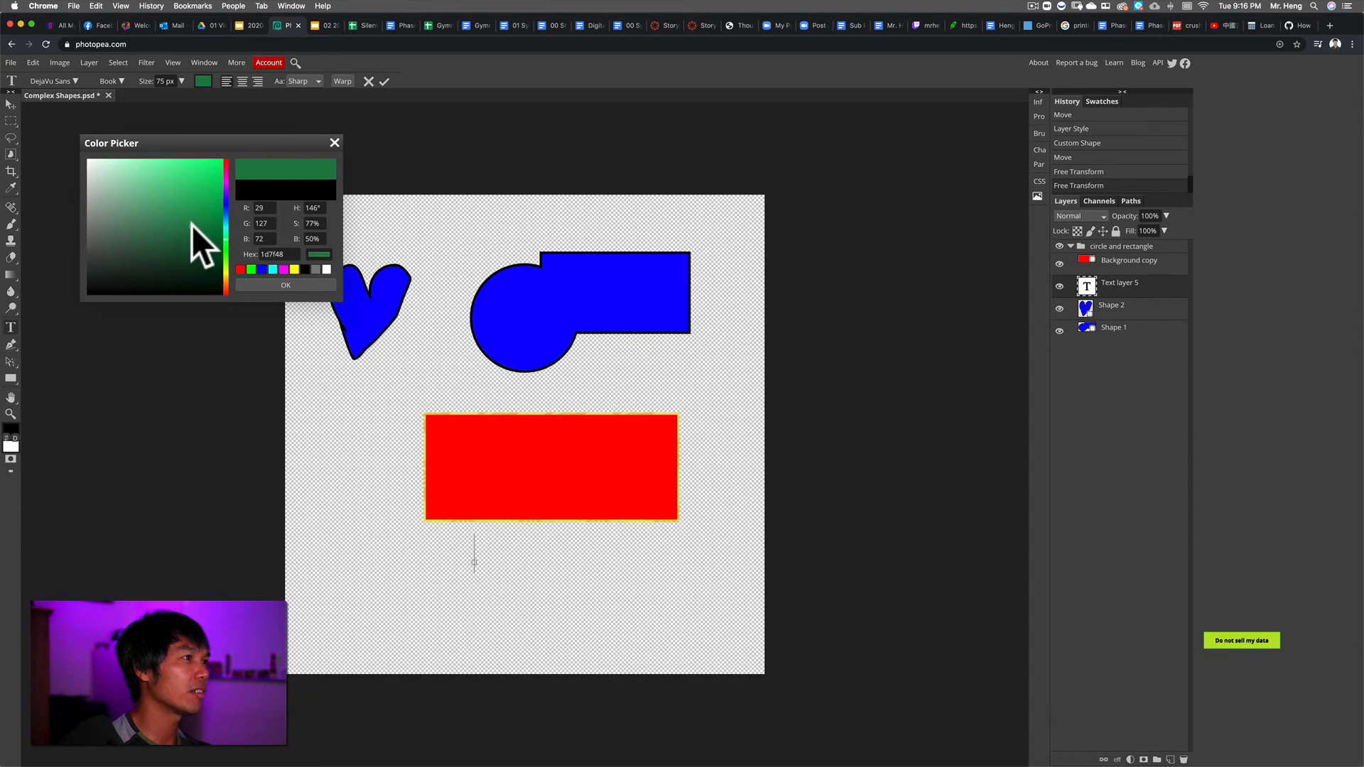
pyautogui.click(295, 284)
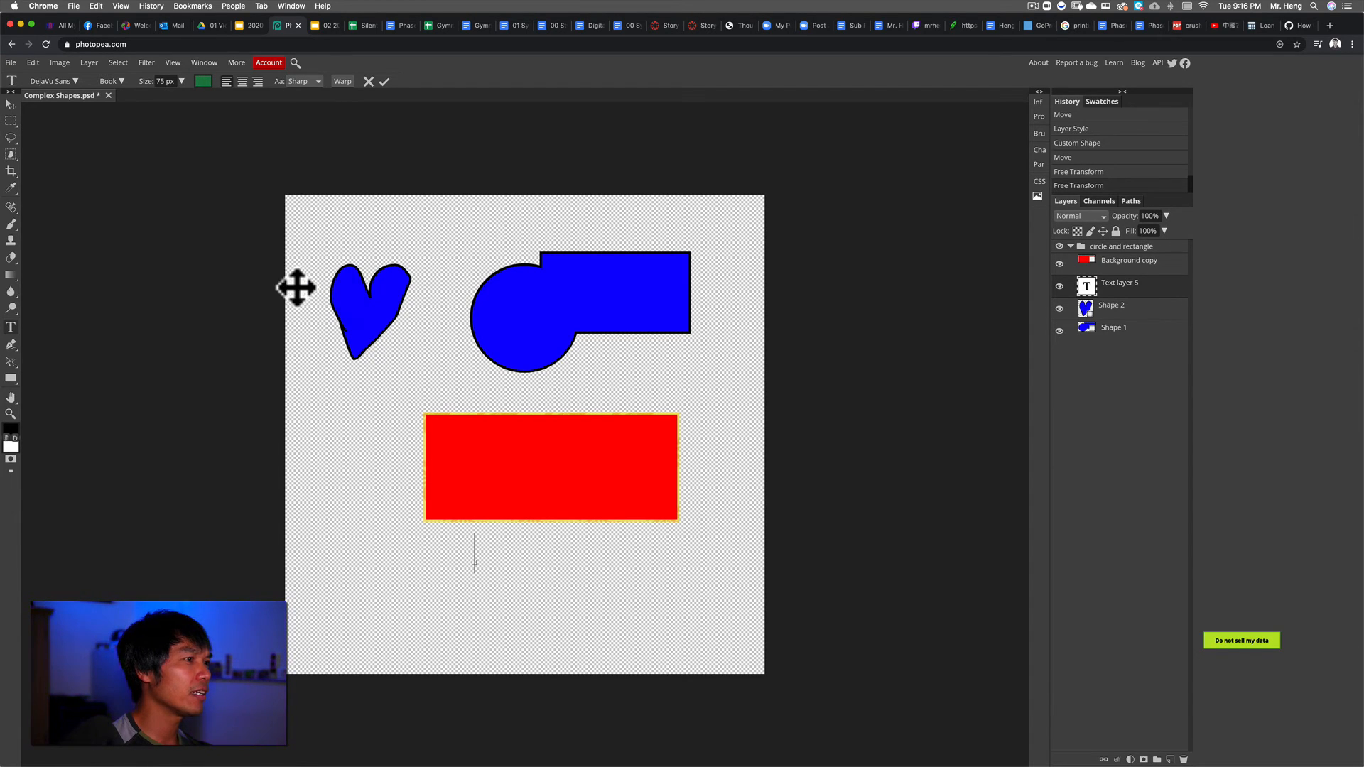
# Enter three lines of text: the presenter's username, "is" and "Me"
pyautogui.write('MrHeng')
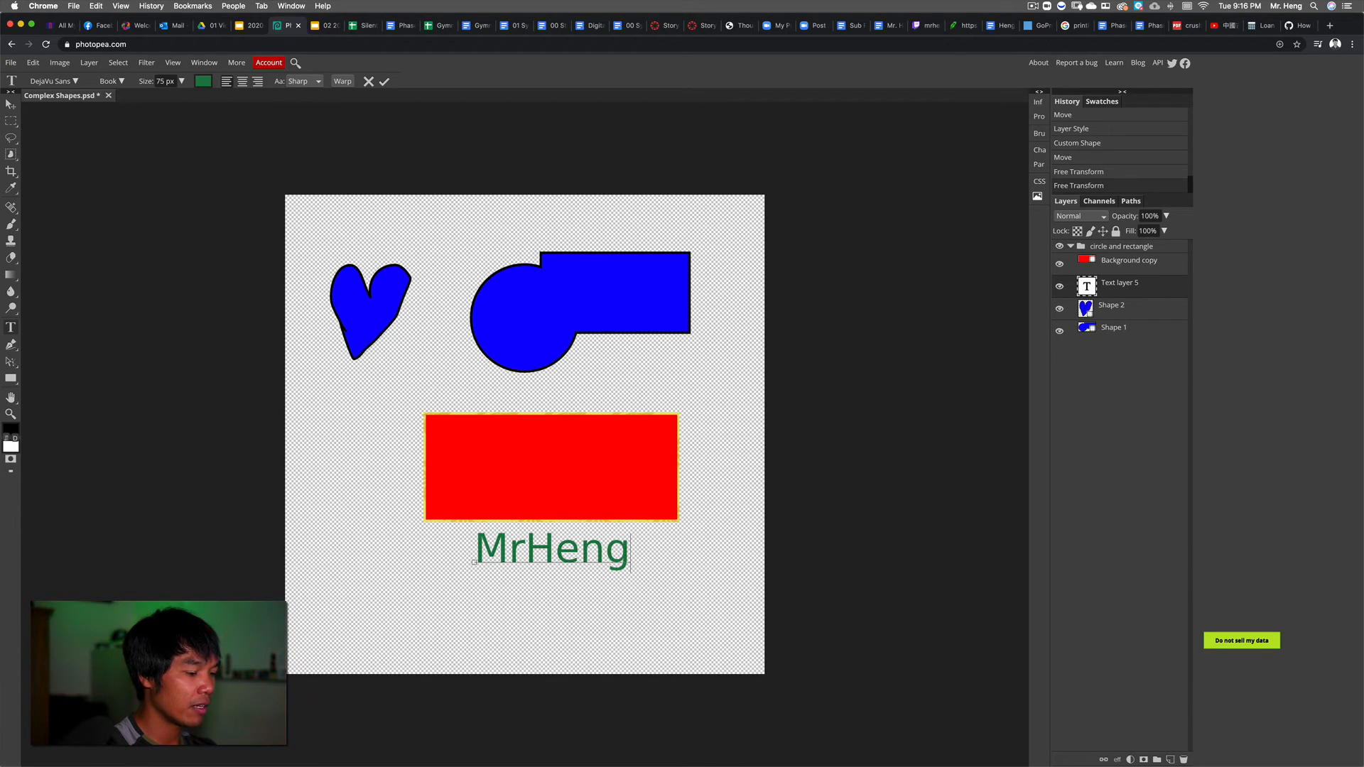
pyautogui.write('562')
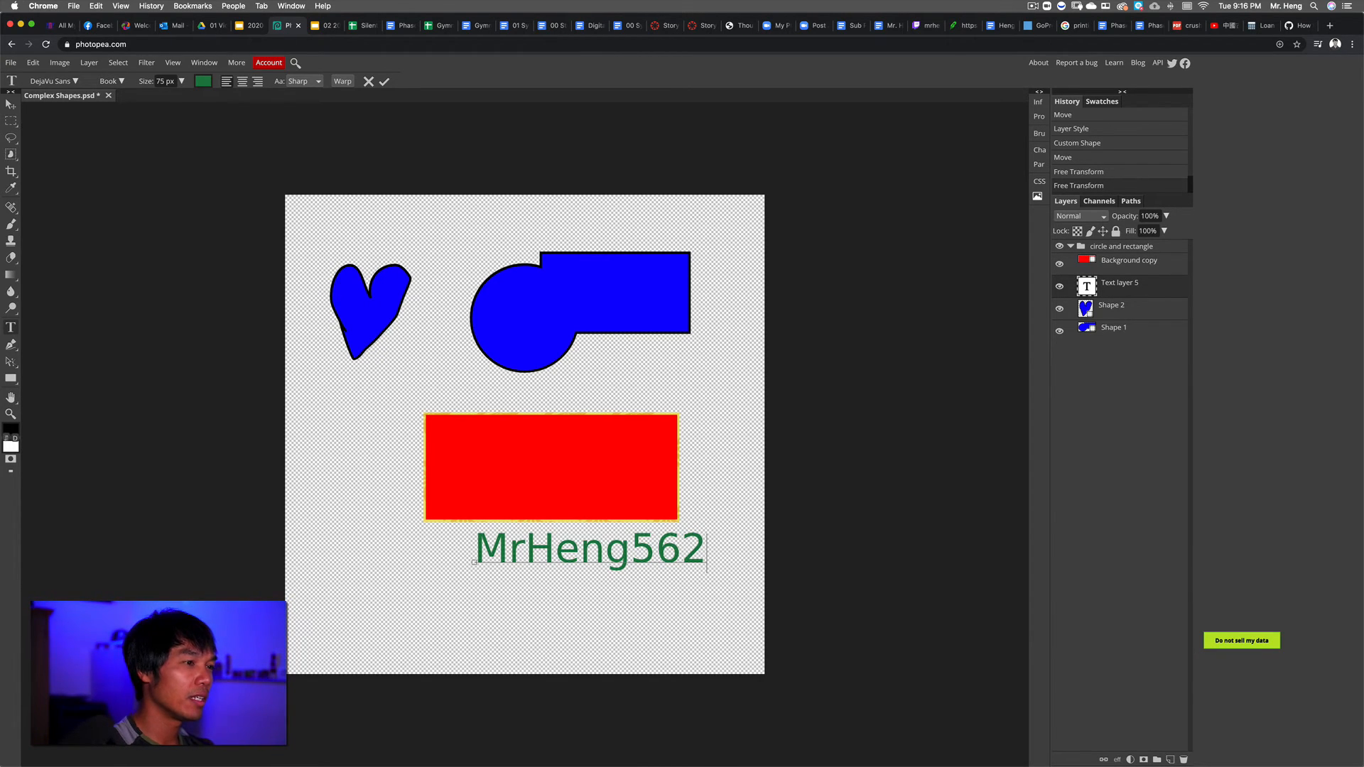
pyautogui.press('Return')
pyautogui.write('is Me')
pyautogui.press('BackSpace')
pyautogui.press('BackSpace')
pyautogui.press('BackSpace')
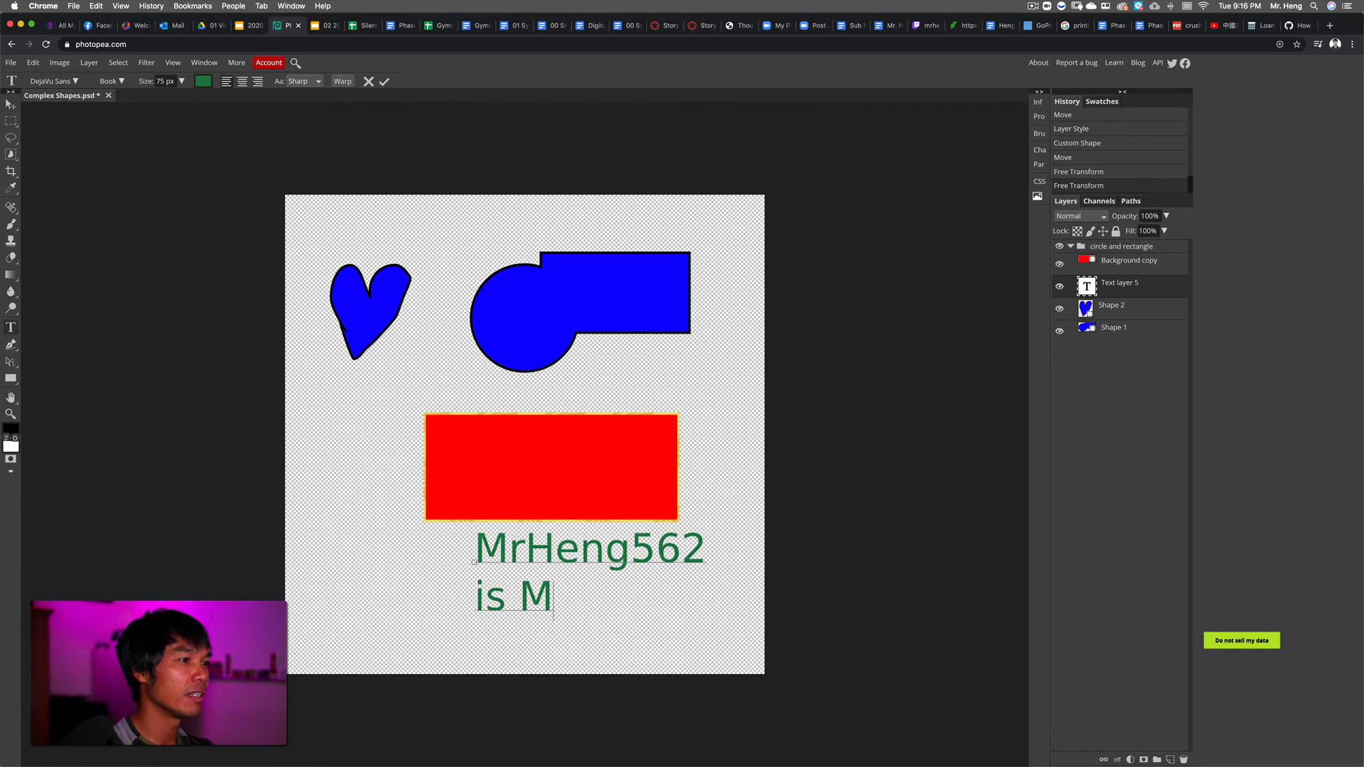
pyautogui.write('Me')
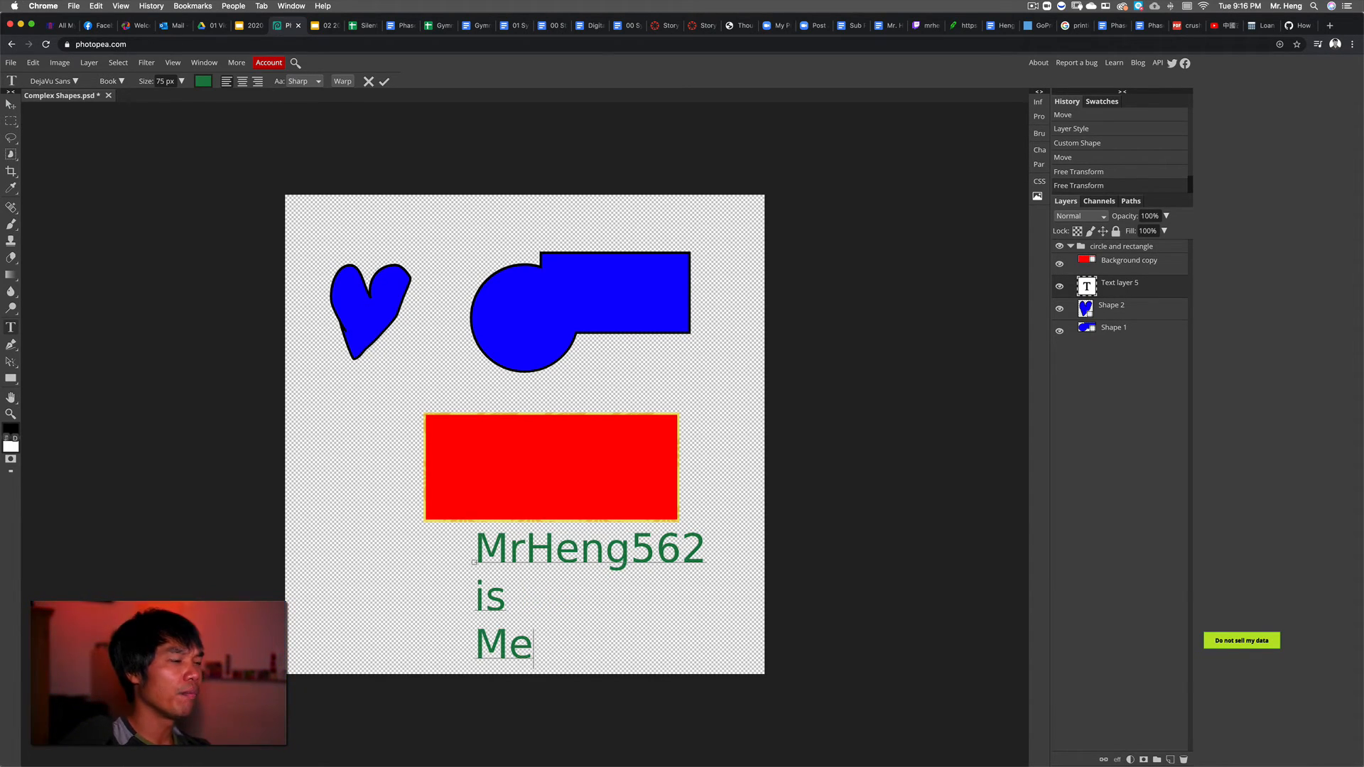
# Select all three text lines, try the left and right alignments, then centre them and set anti-aliasing to Smooth
pyautogui.doubleClick(531, 639)
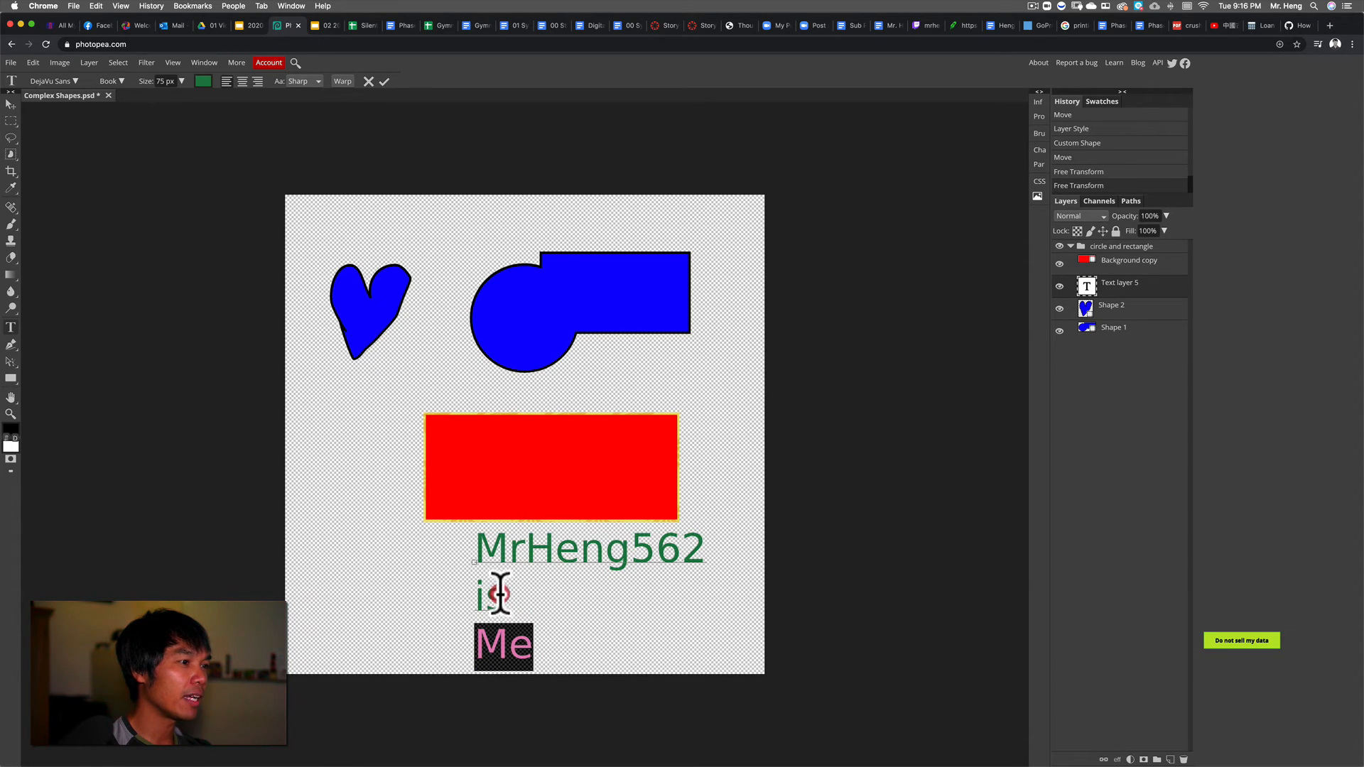
pyautogui.press('super+a')
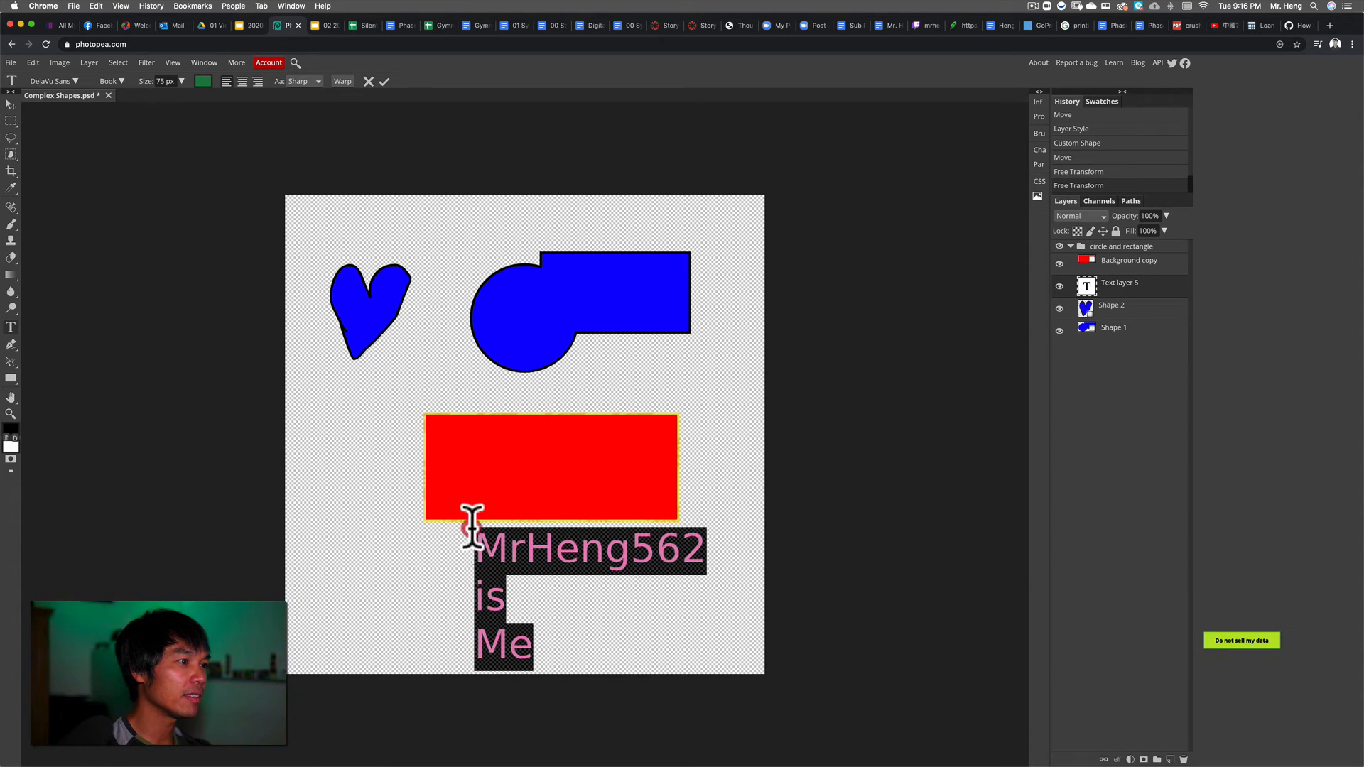
pyautogui.click(241, 81)
pyautogui.click(257, 80)
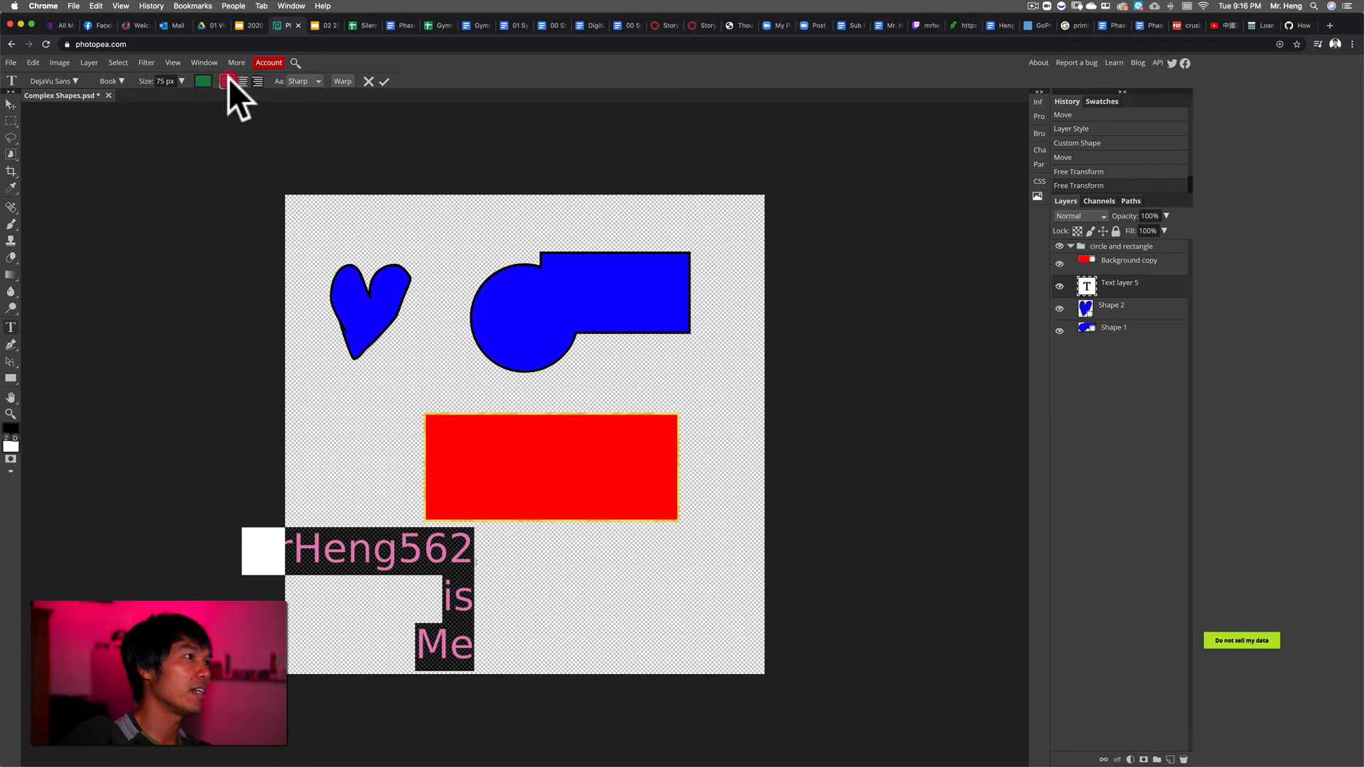
pyautogui.click(227, 80)
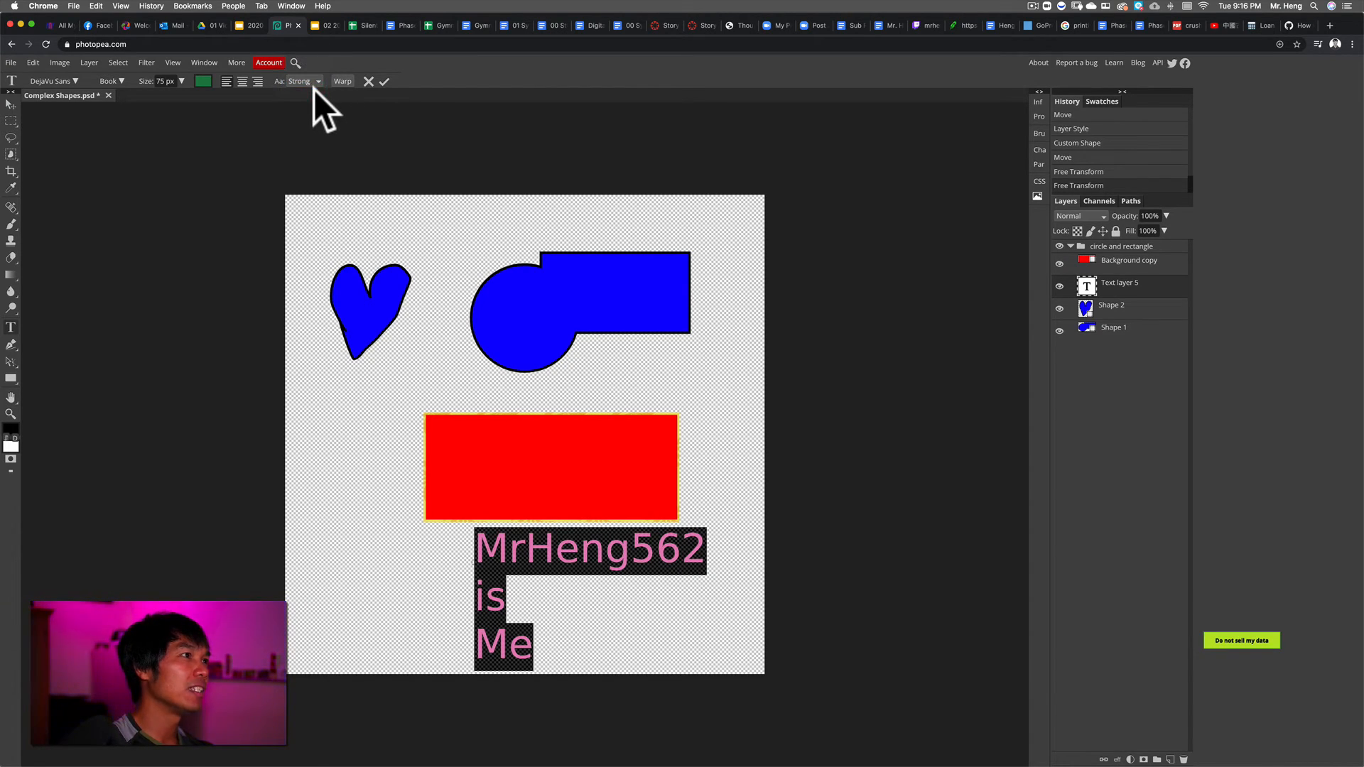
pyautogui.click(313, 89)
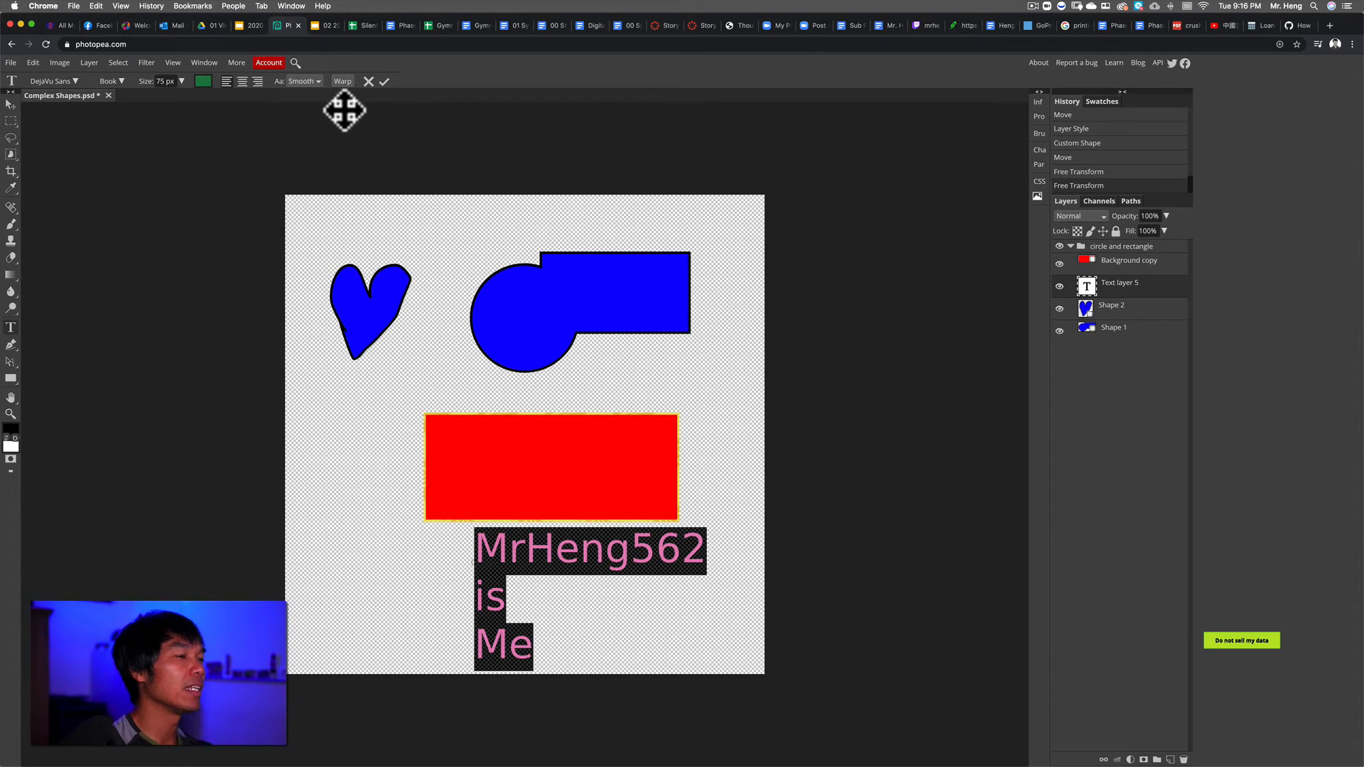
pyautogui.click(243, 81)
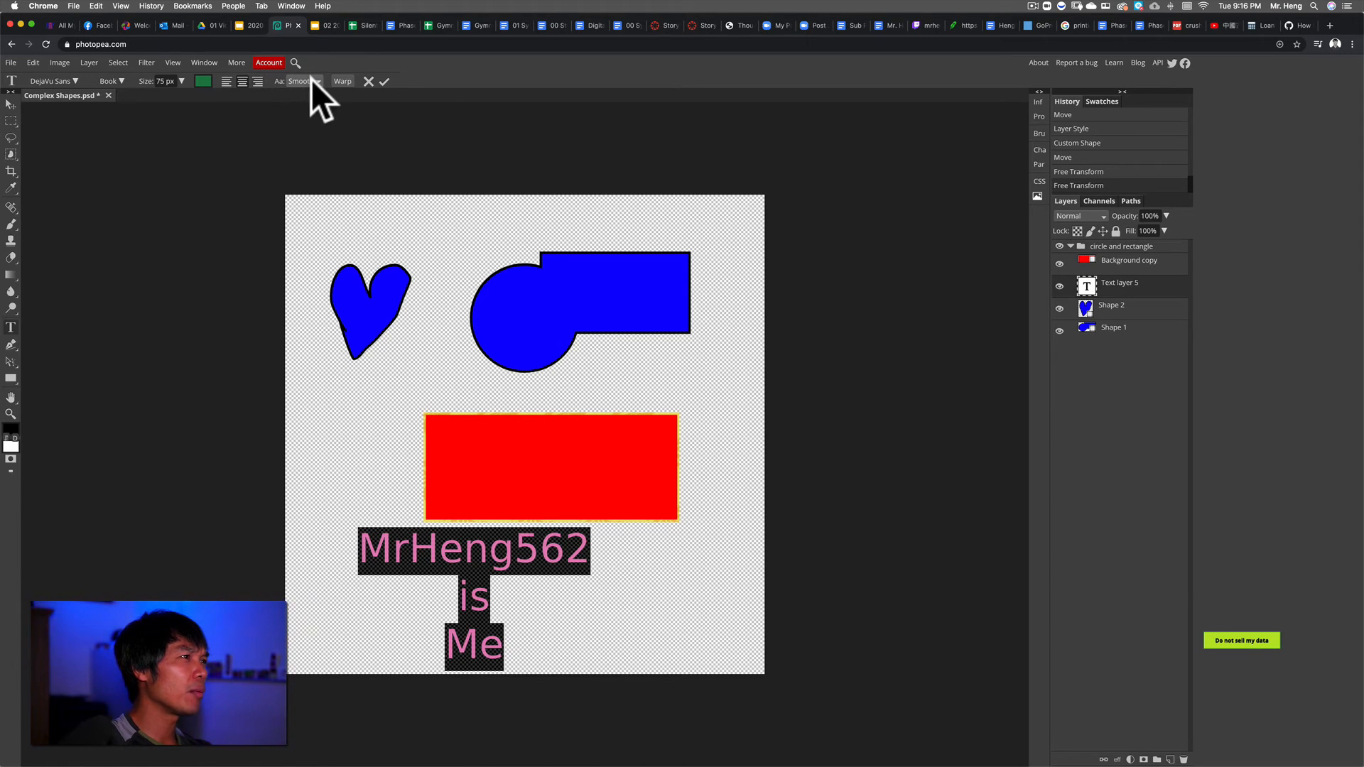
# Warp the selected text in a horizontal Arc with -21% bend and -11% vertical distortion
pyautogui.click(343, 81)
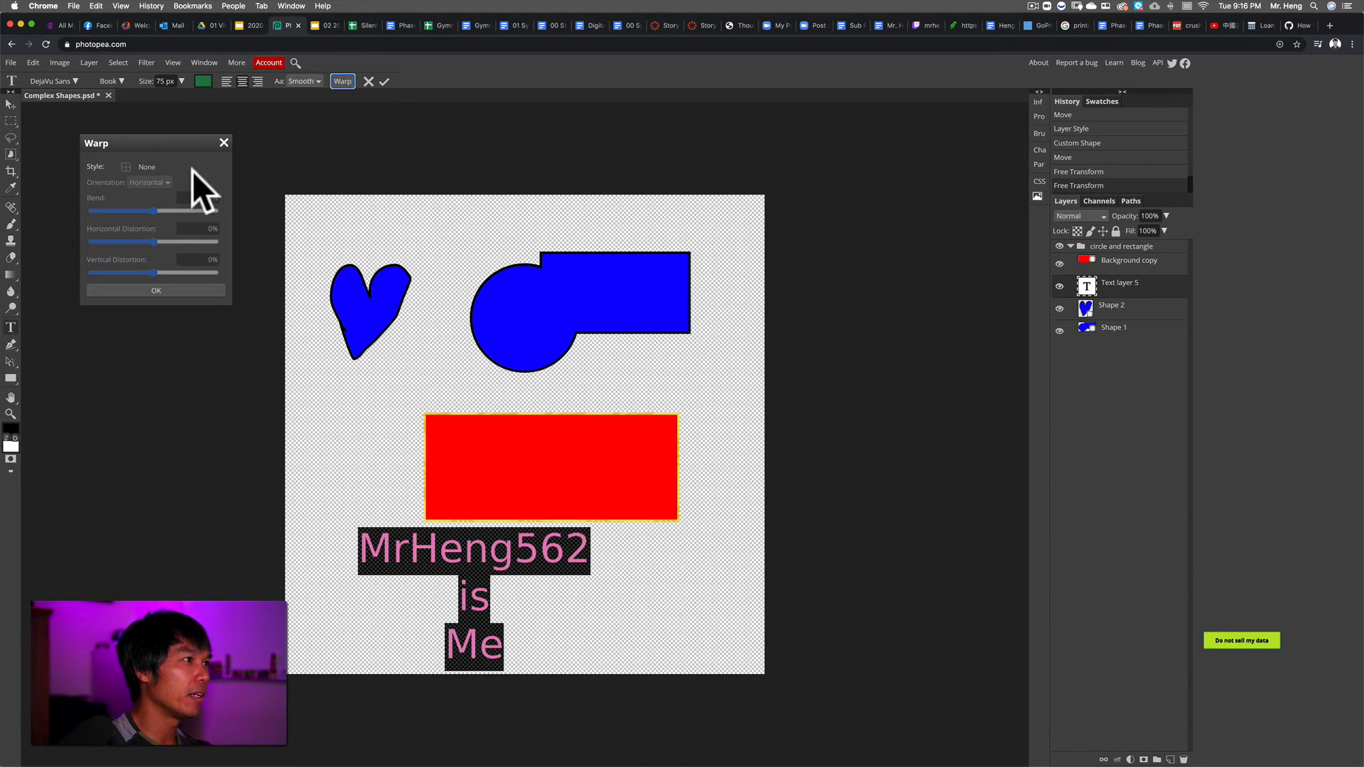
pyautogui.click(148, 168)
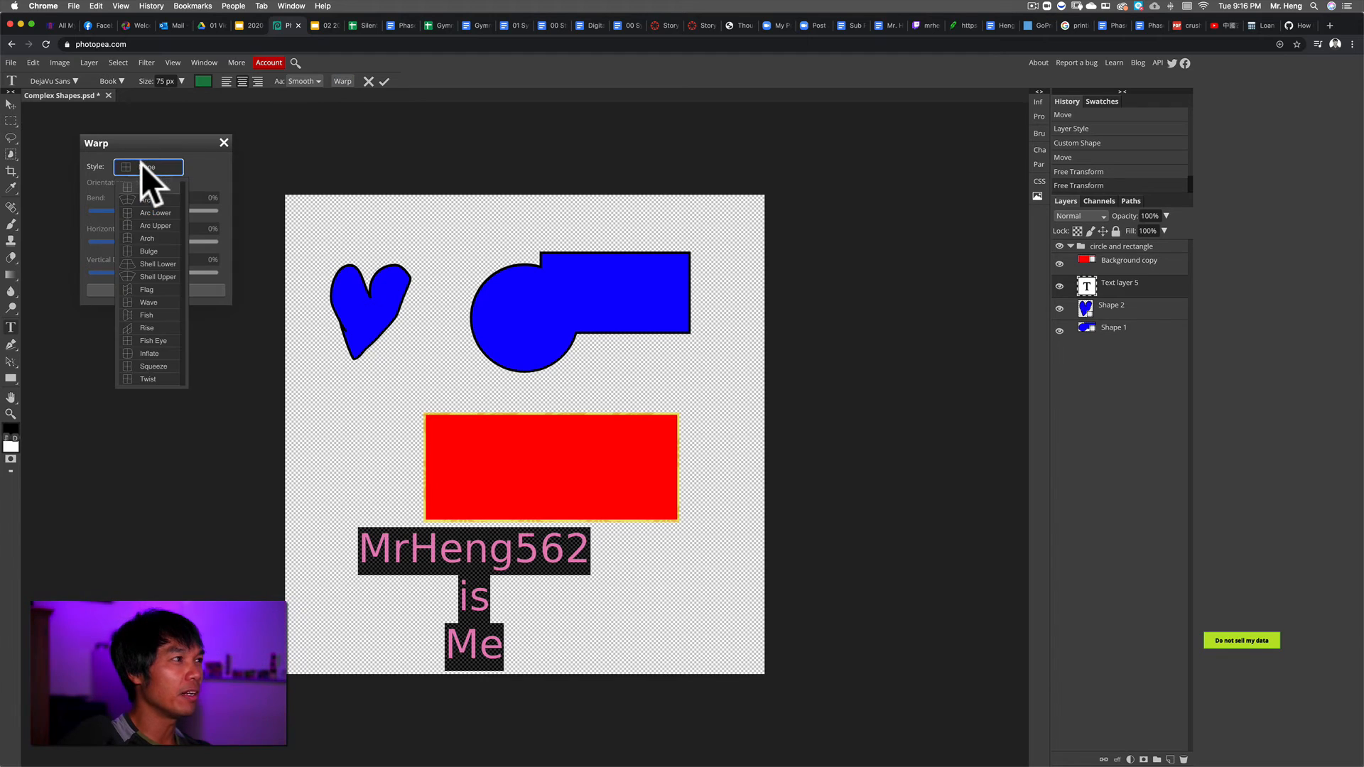
pyautogui.click(142, 201)
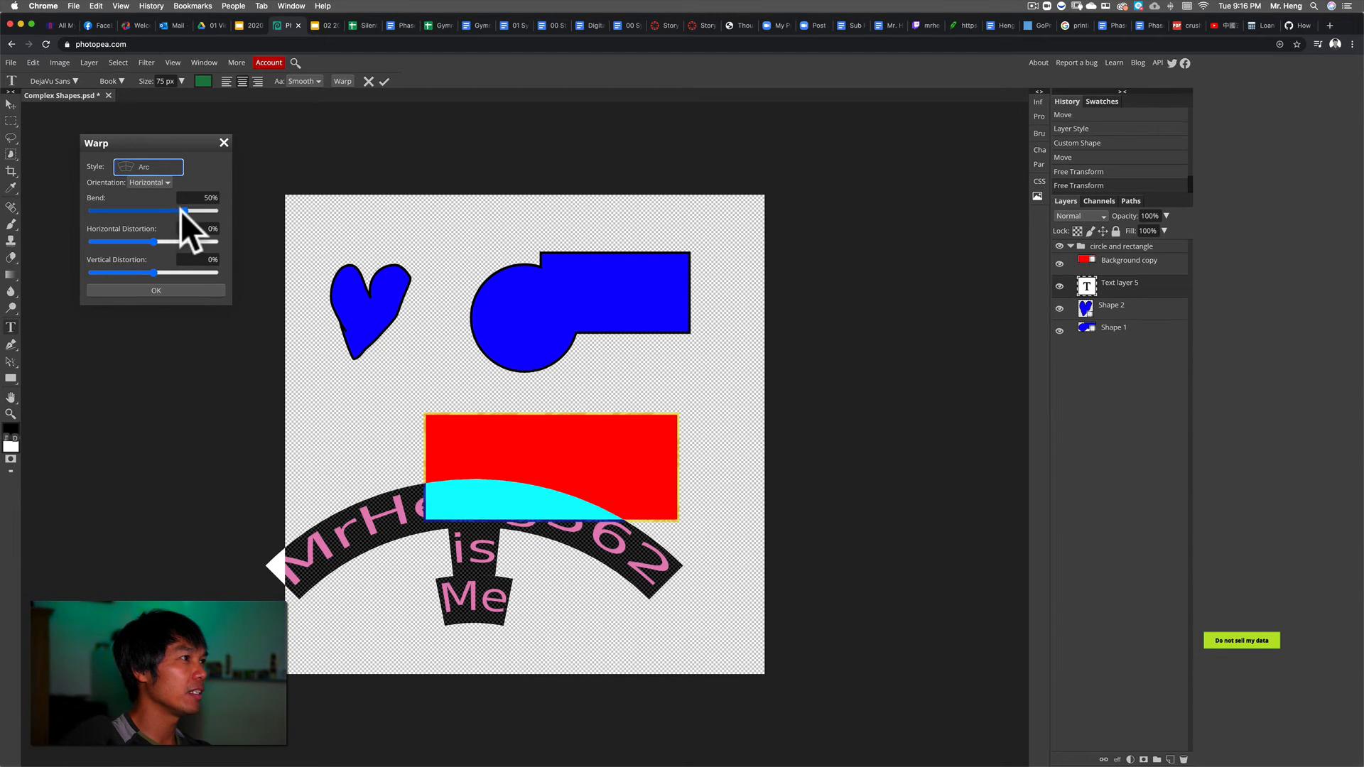
pyautogui.moveTo(182, 210); pyautogui.dragTo(146, 270)
pyautogui.click(154, 242)
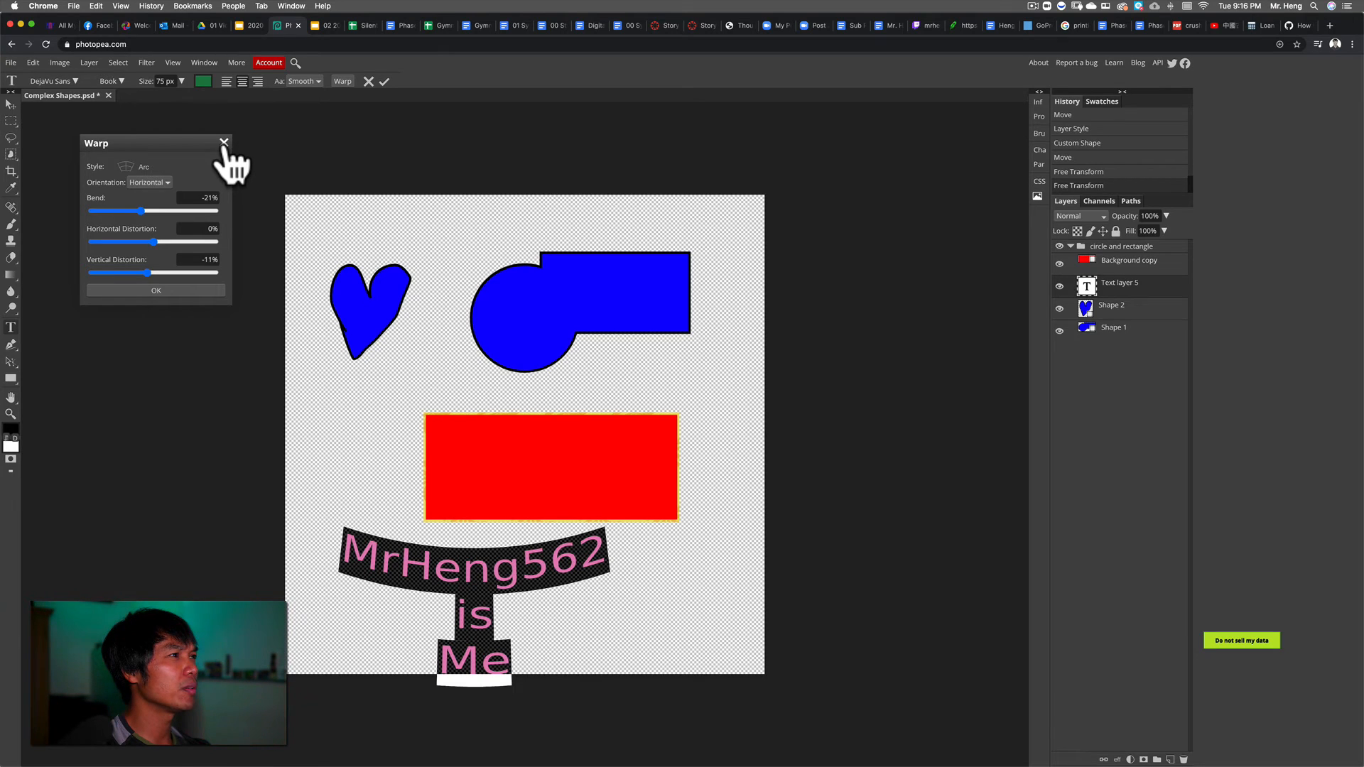
# Change the text warp to the Flag style with -13% bend, 14% horizontal distortion and 3% vertical distortion
pyautogui.click(143, 167)
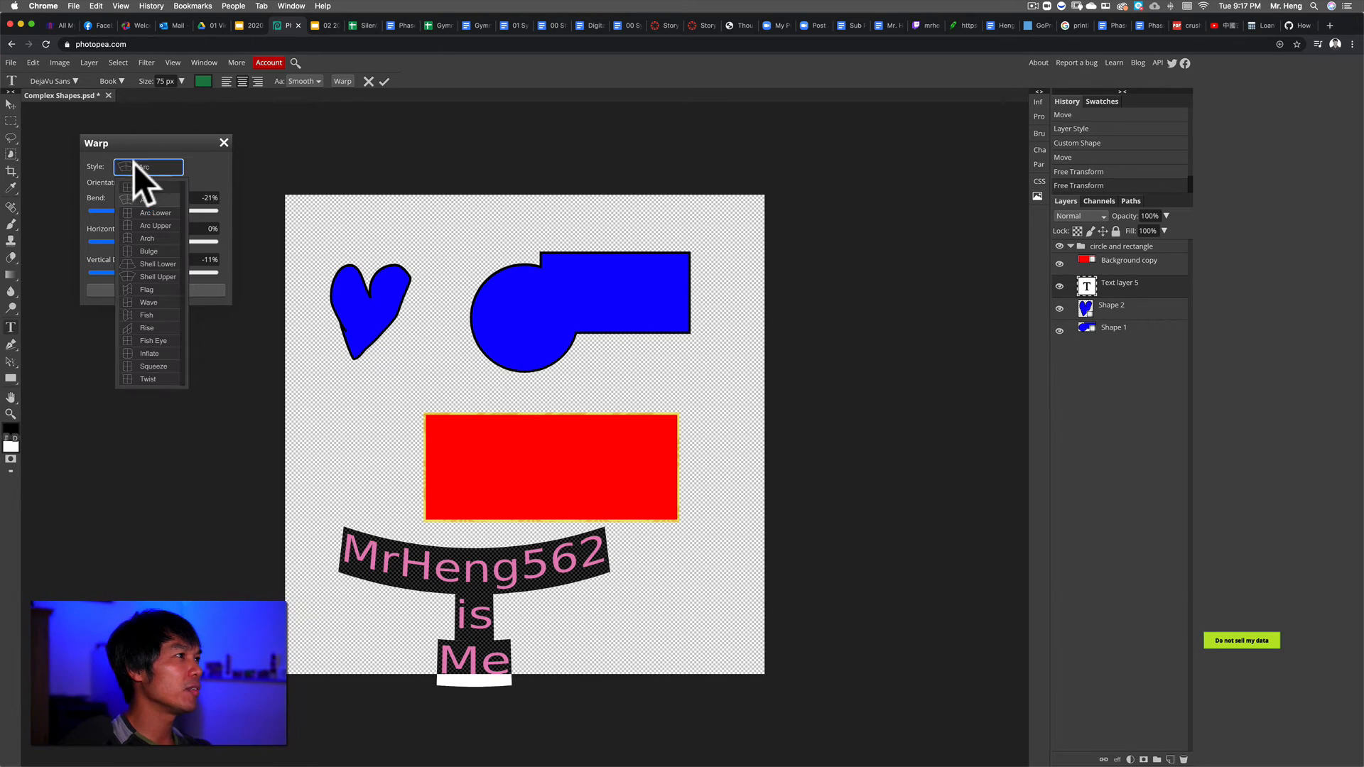
pyautogui.click(147, 292)
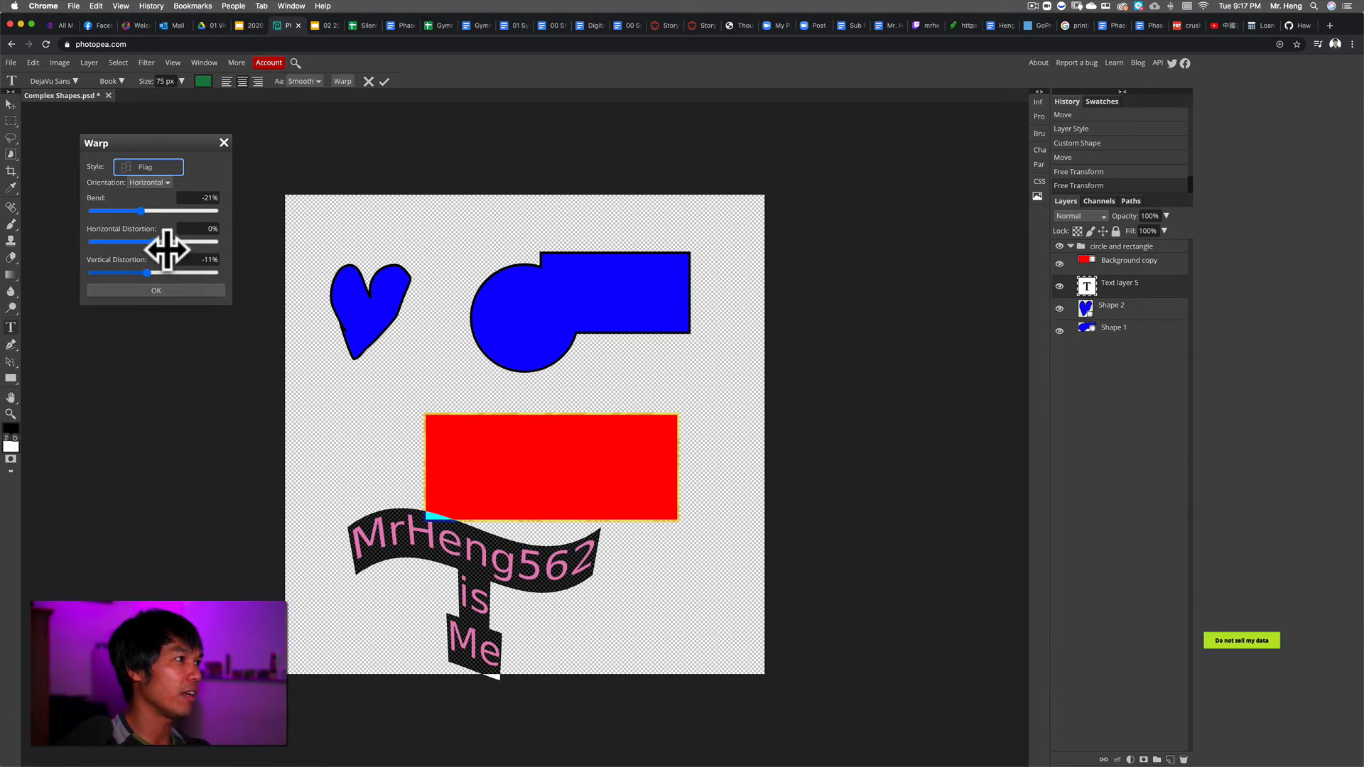
pyautogui.moveTo(155, 241); pyautogui.dragTo(155, 270)
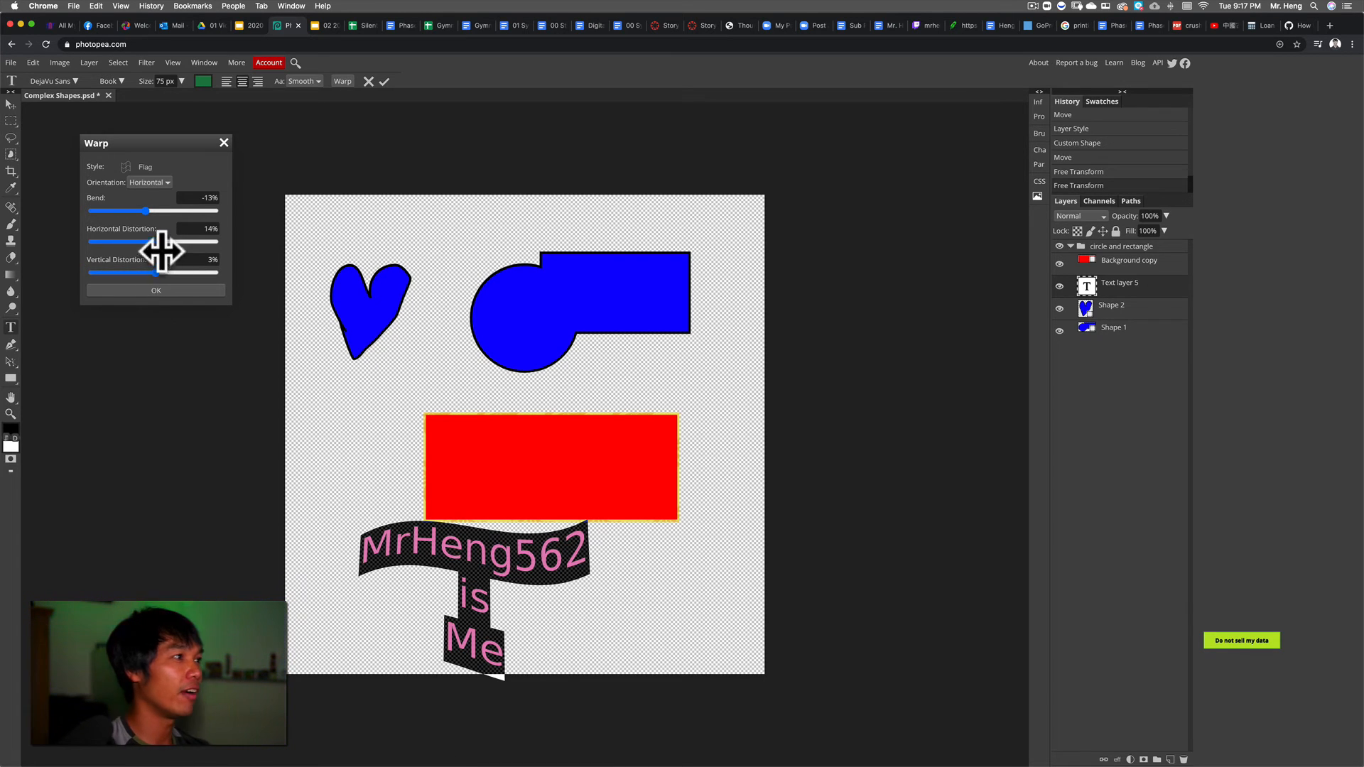
# Check the Google Slides agenda, return to Photopea, and commit the warped text by switching to the Move tool
pyautogui.click(247, 25)
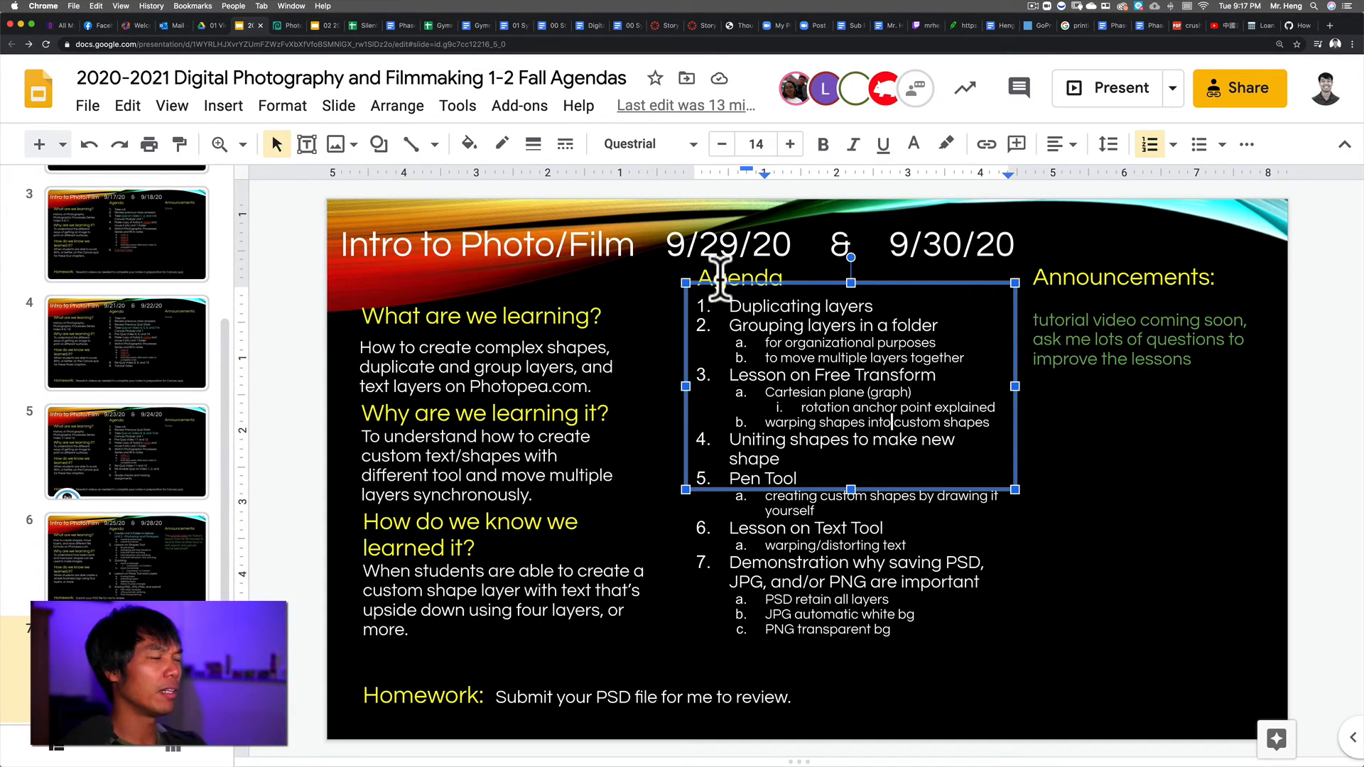
pyautogui.click(286, 26)
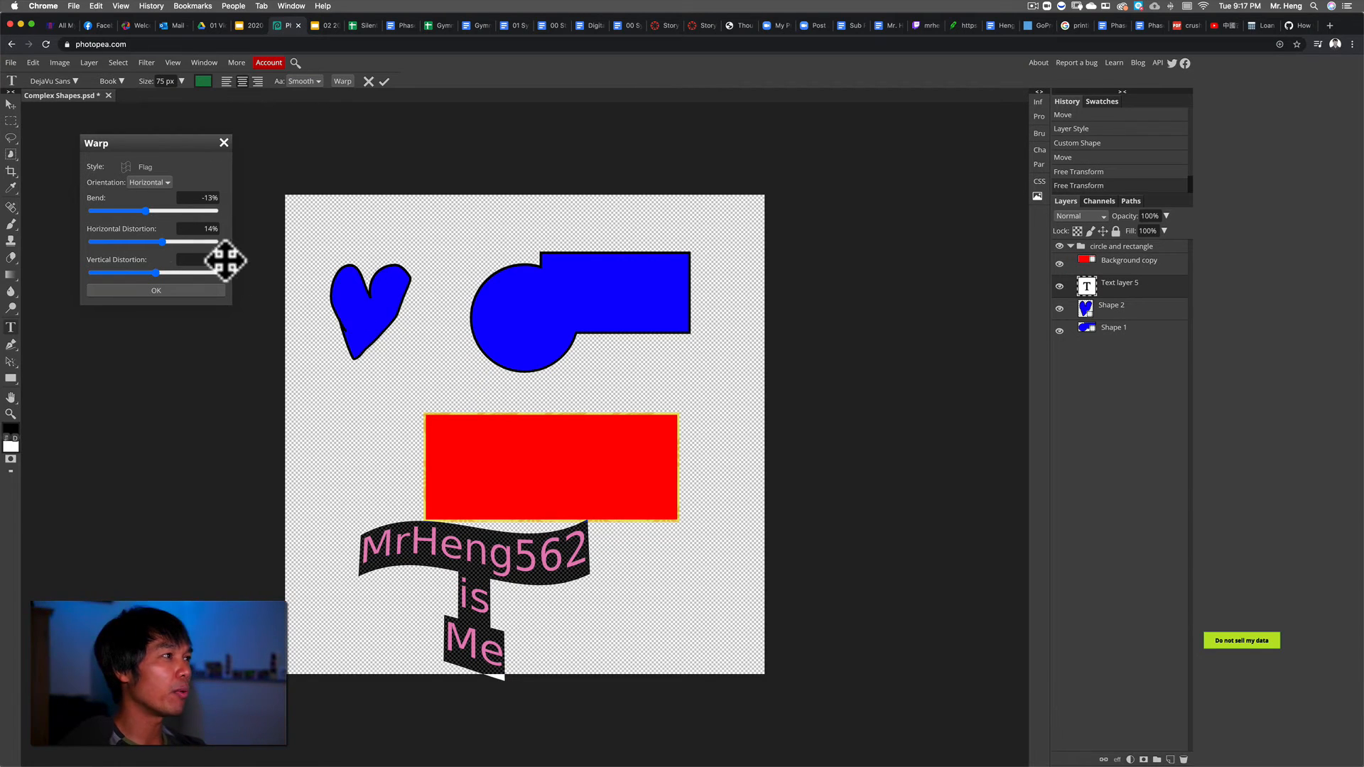
pyautogui.click(10, 105)
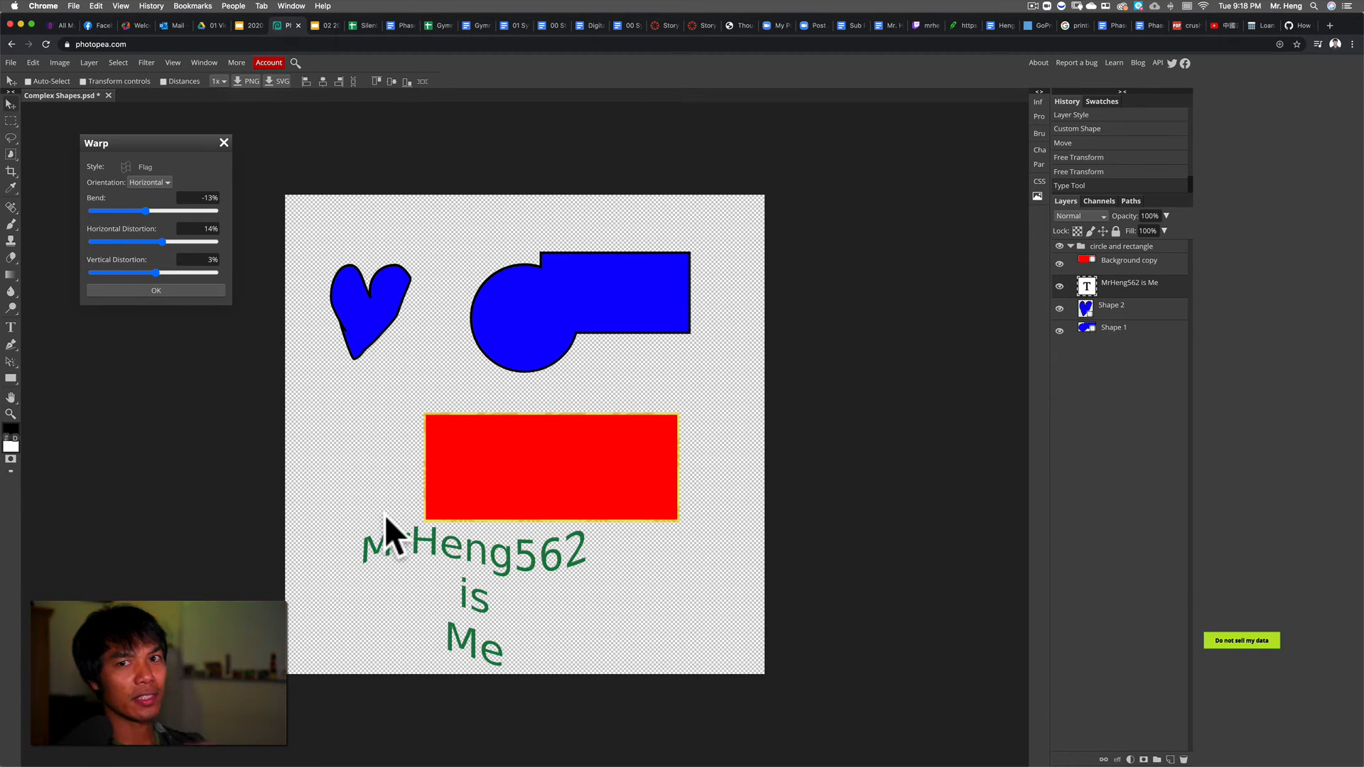
# Switch to Premiere Pro and examine the Complex Shapes graphics over the GoPro 9 Unboxing footage at different points of the timeline
pyautogui.moveTo(384, 766)
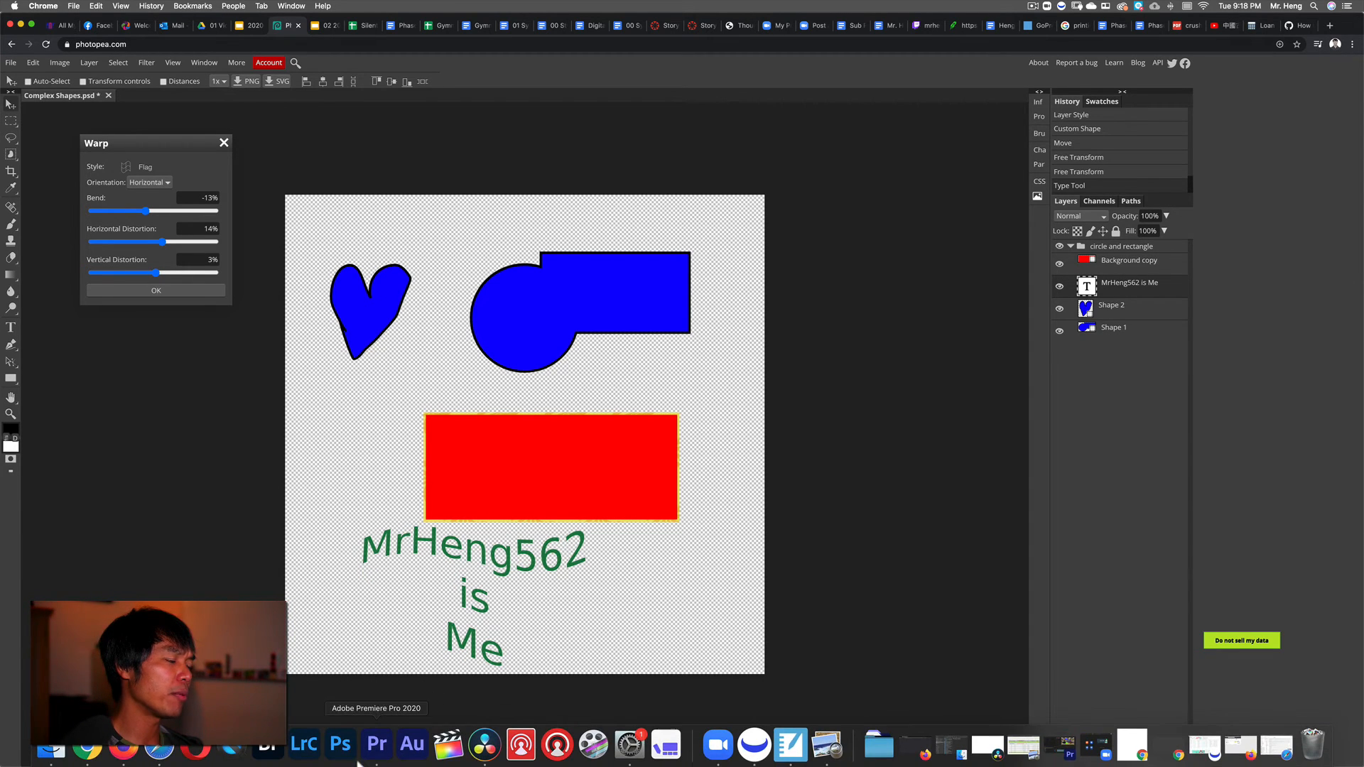
pyautogui.click(387, 750)
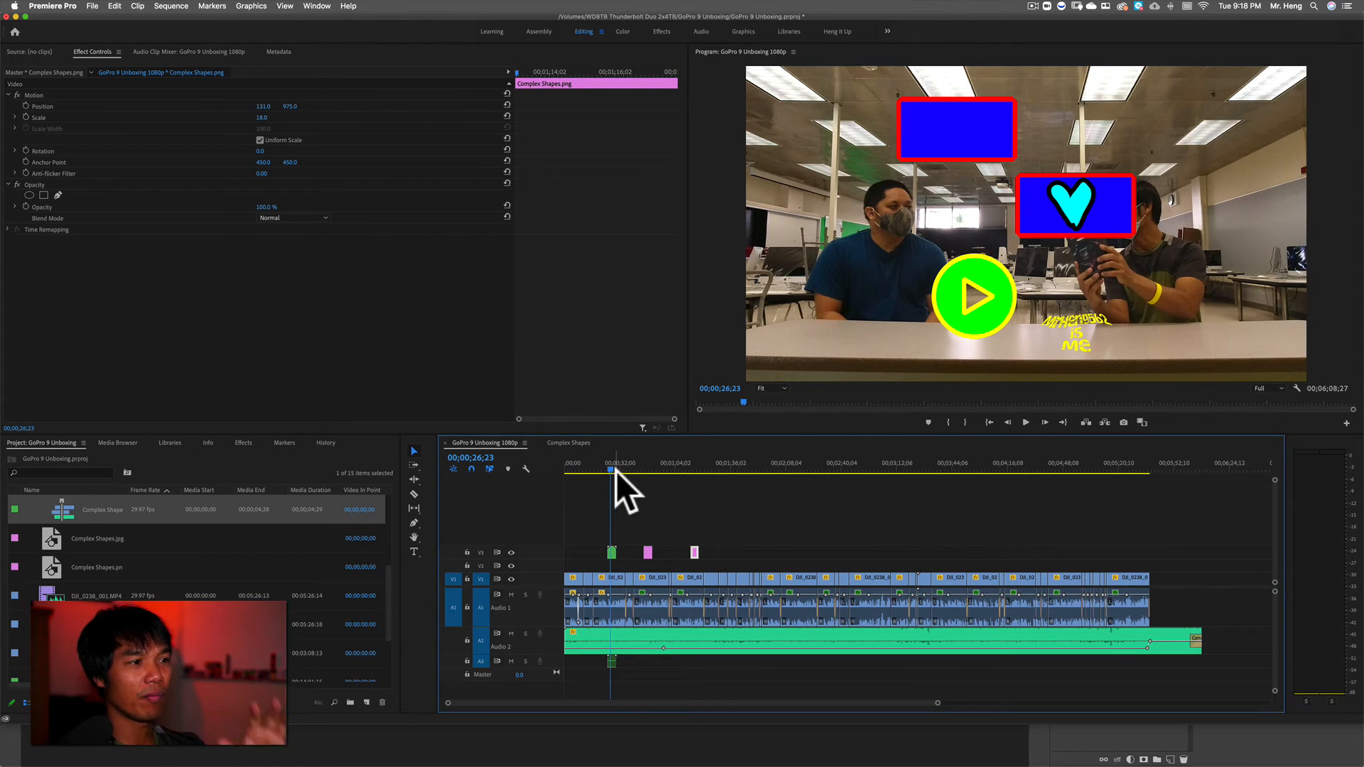
pyautogui.moveTo(612, 464); pyautogui.dragTo(649, 489)
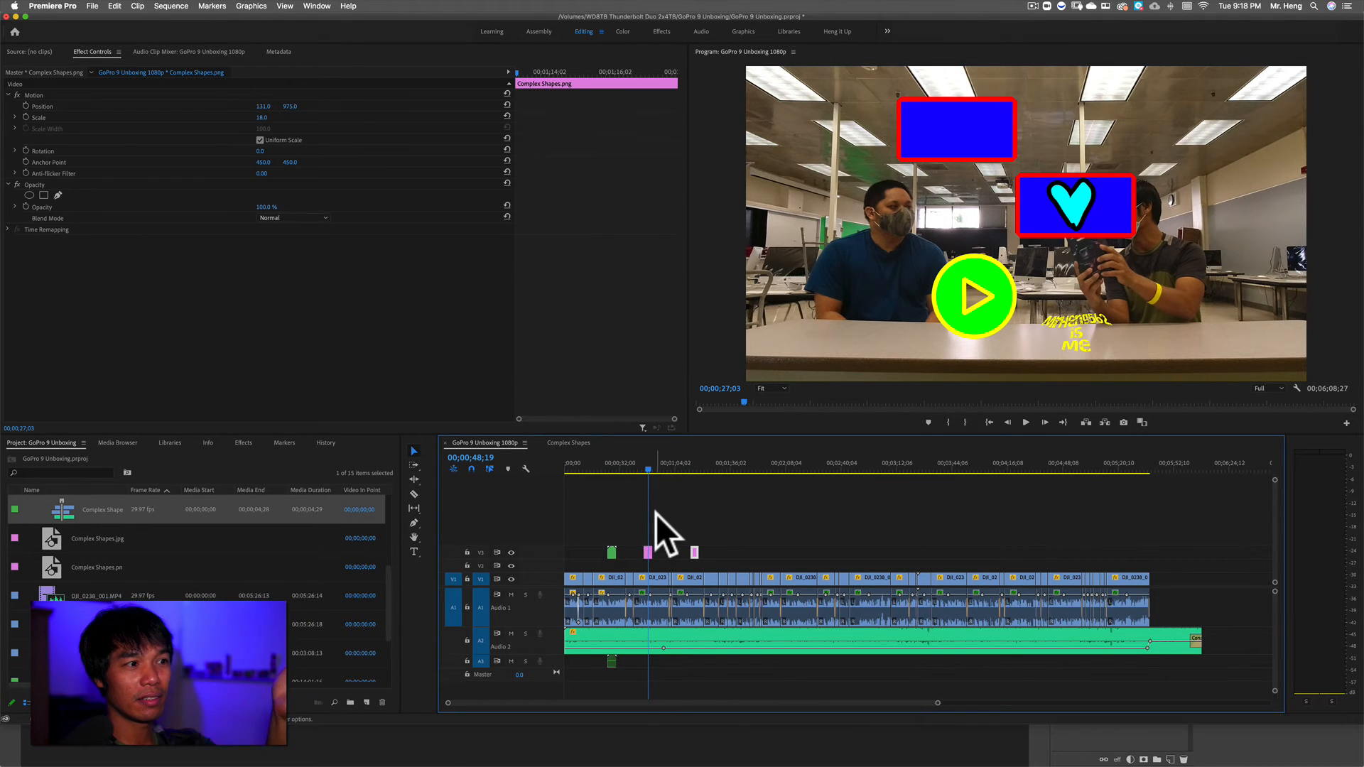
pyautogui.click(649, 468)
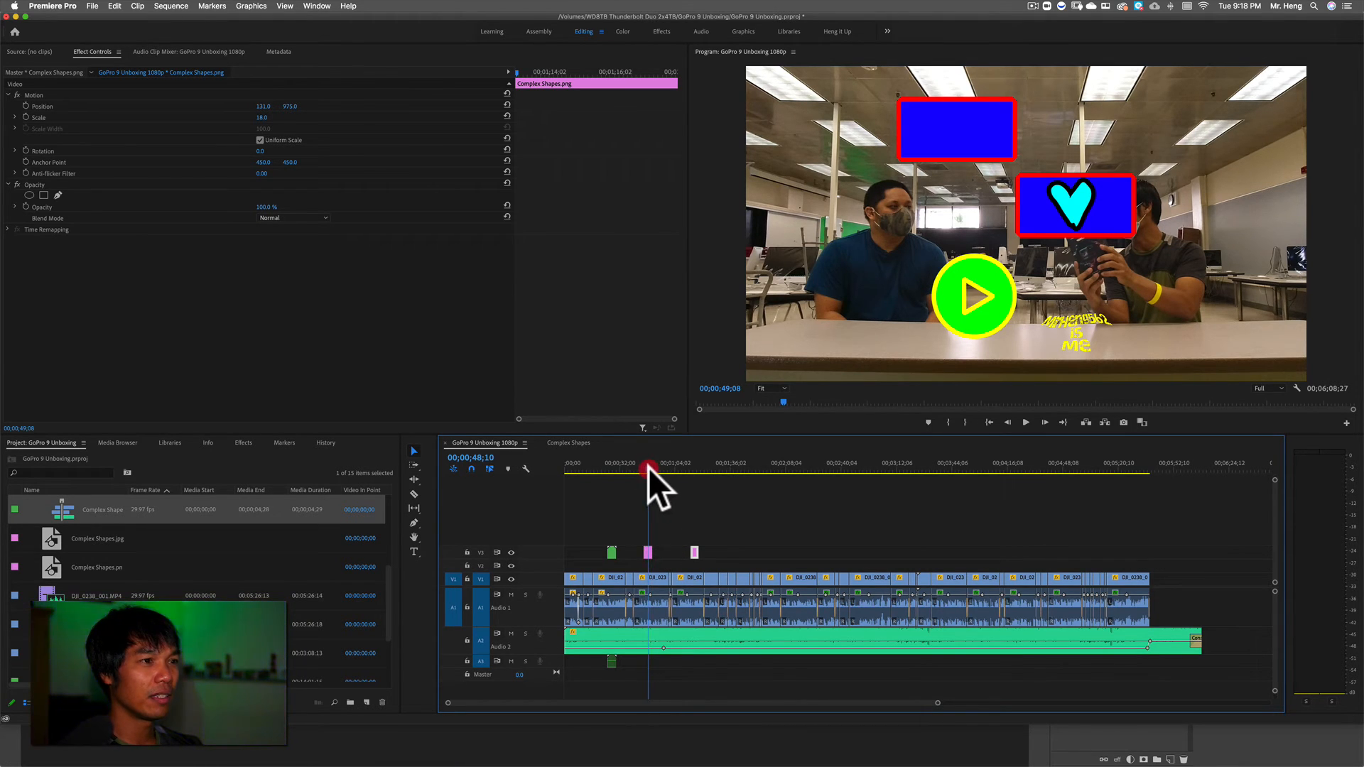
pyautogui.moveTo(648, 467); pyautogui.dragTo(647, 471)
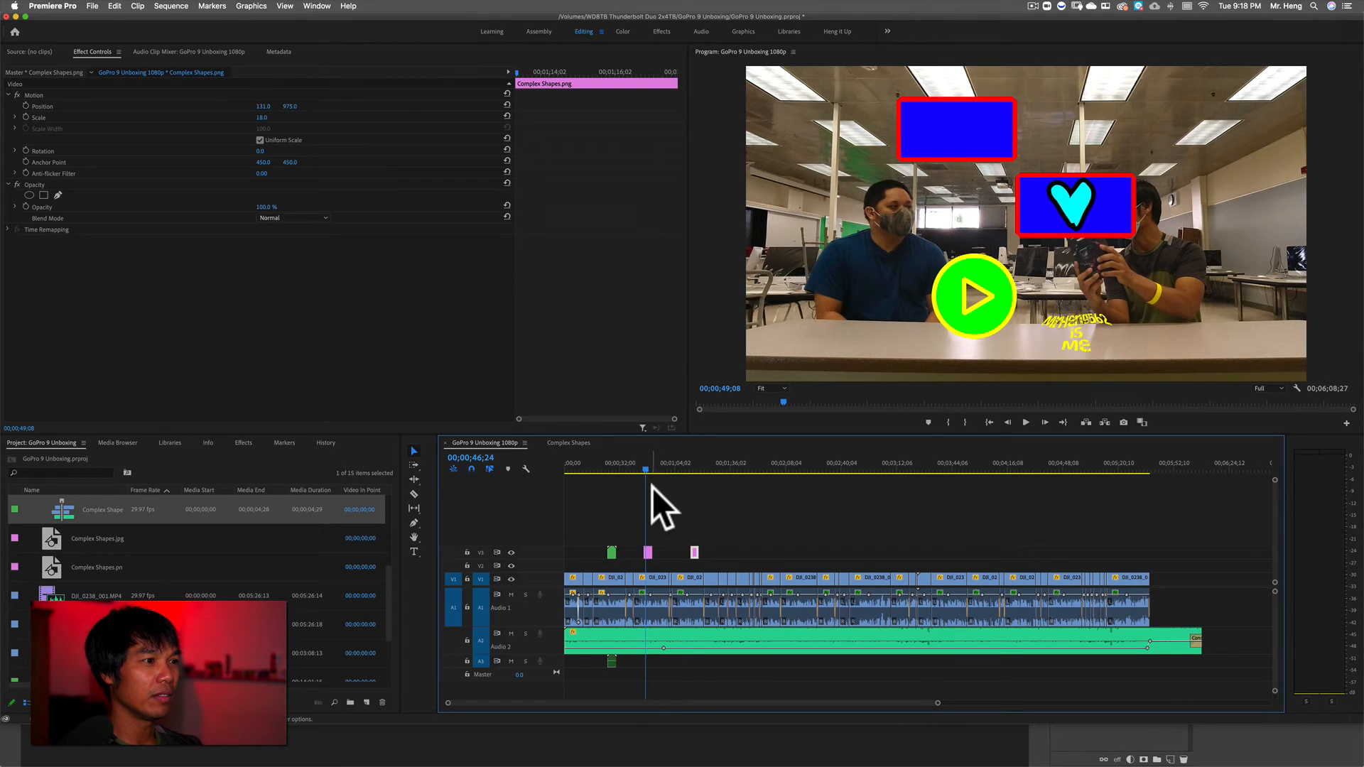
pyautogui.press('space')
# Delete all Complex Shapes clips from the timeline, and remove the Complex Shapes bin, JPG and PNG from the project
pyautogui.moveTo(593, 517); pyautogui.dragTo(714, 545)
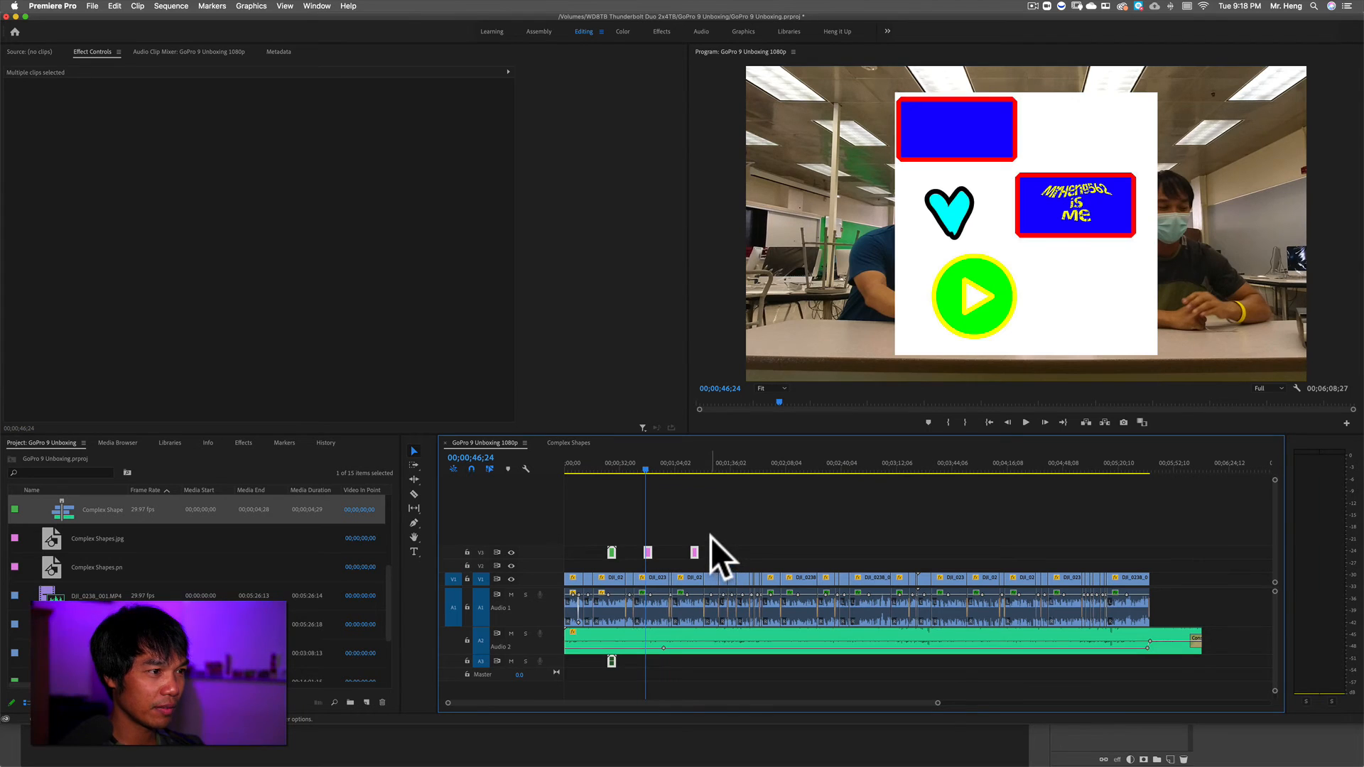
pyautogui.press('Delete')
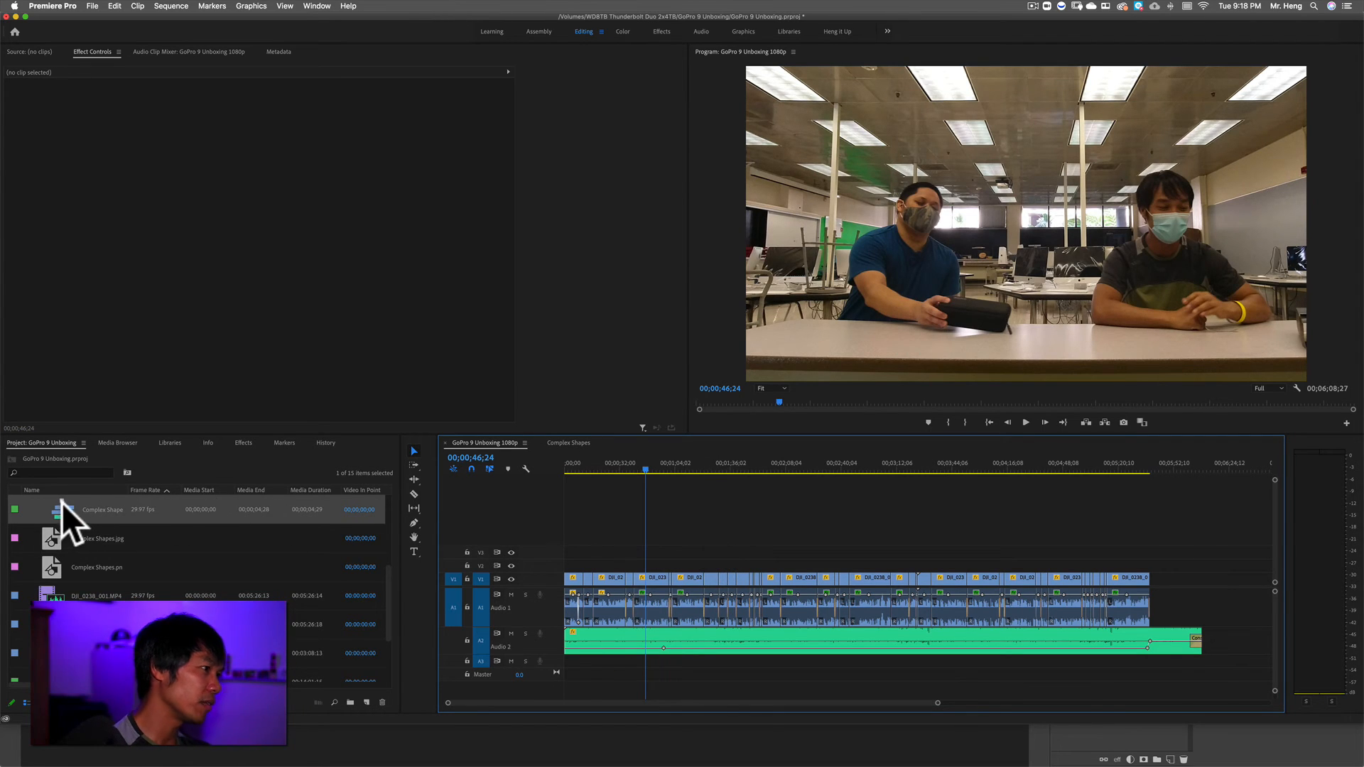
pyautogui.moveTo(388, 577); pyautogui.dragTo(385, 503)
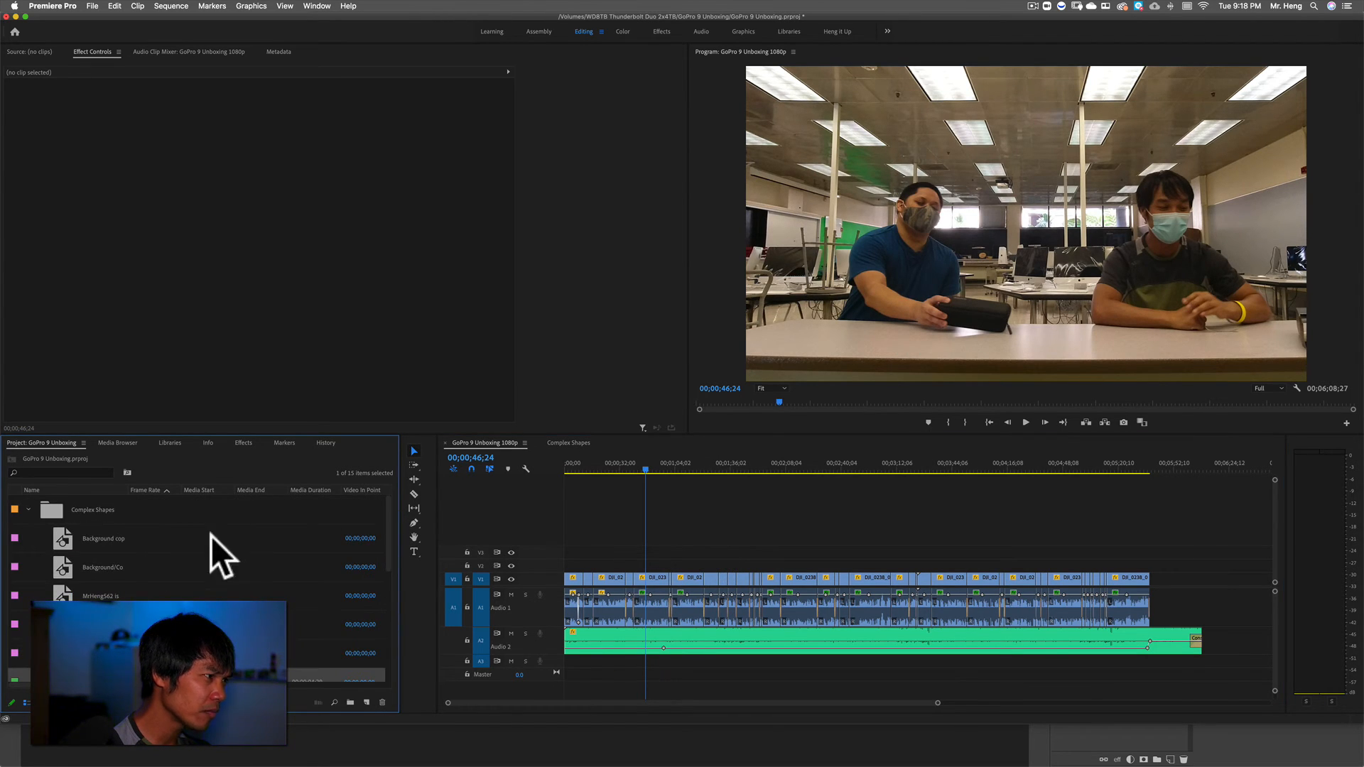
pyautogui.click(54, 510)
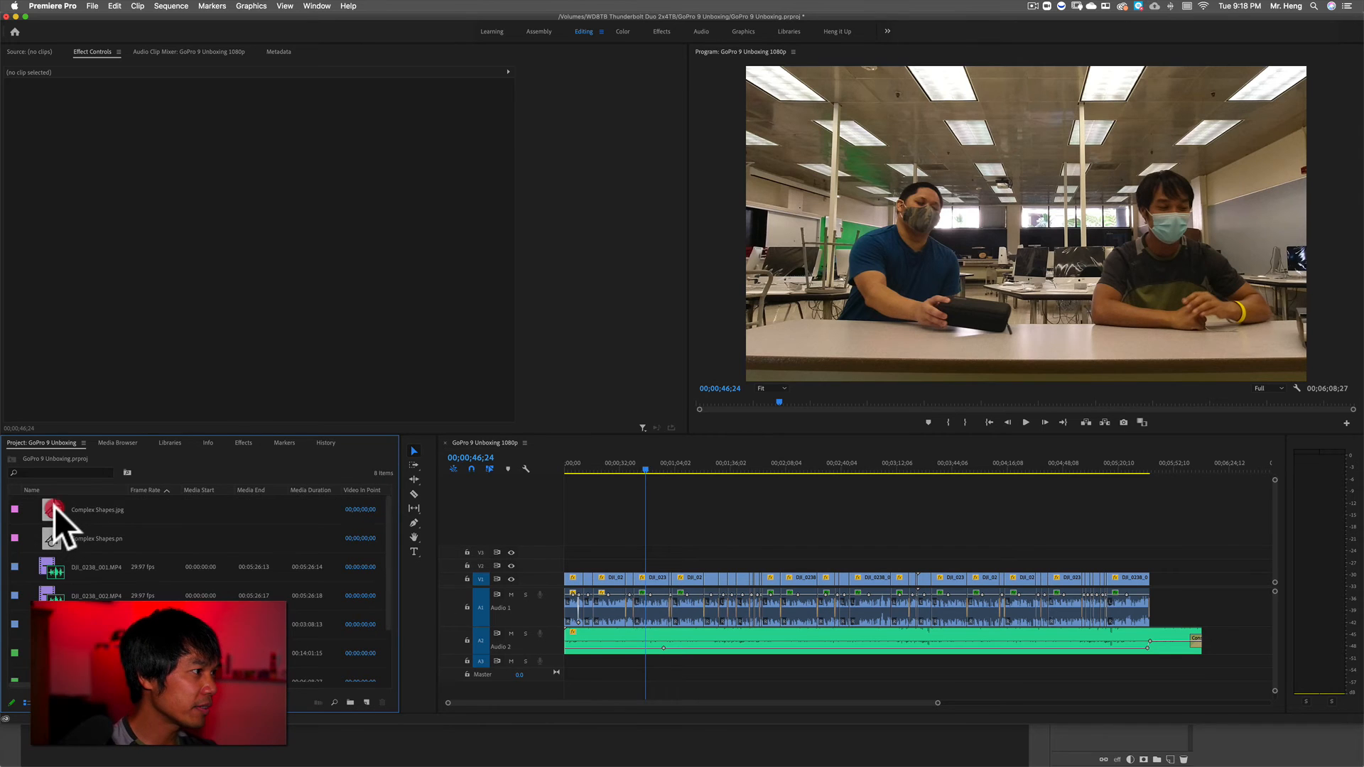
pyautogui.press('Delete')
pyautogui.click(58, 507)
pyautogui.press('Delete')
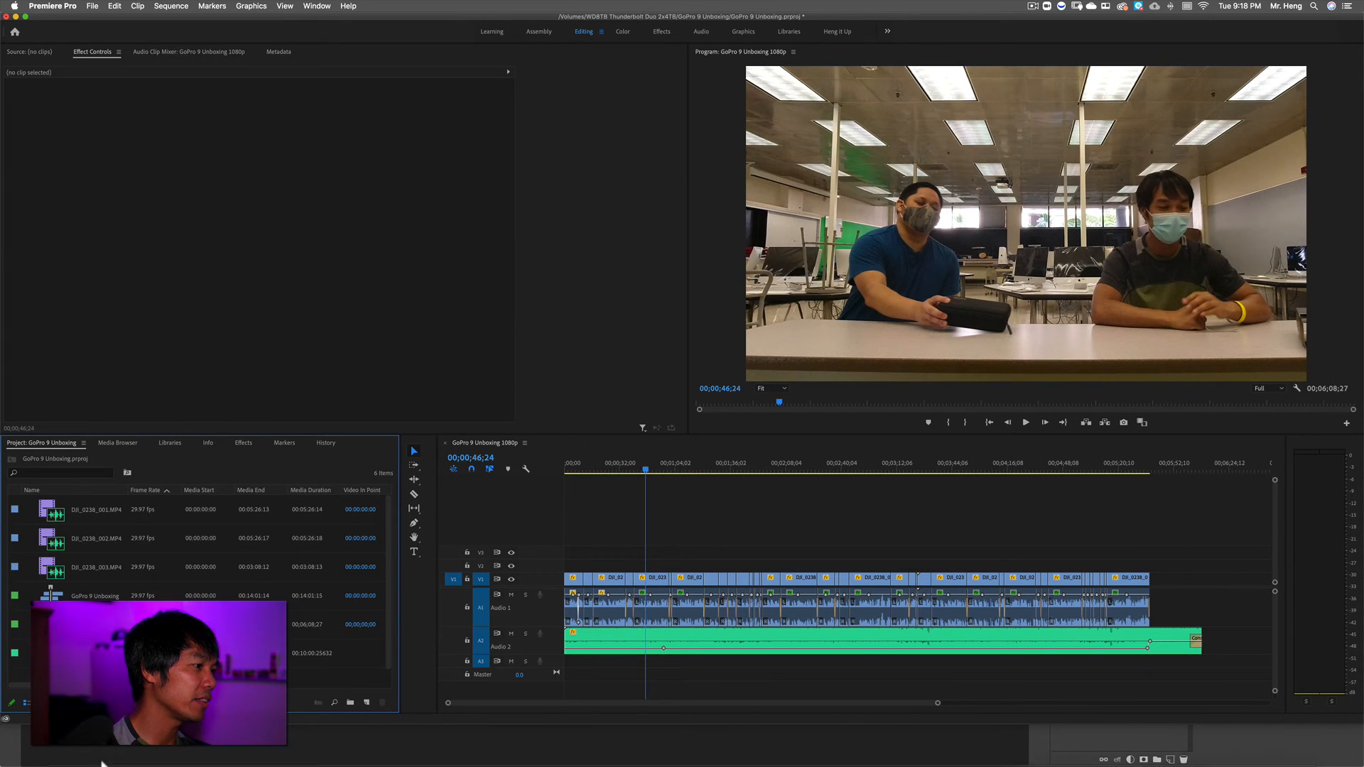
# Switch back to Photopea and save the document as a PSD file
pyautogui.click(105, 749)
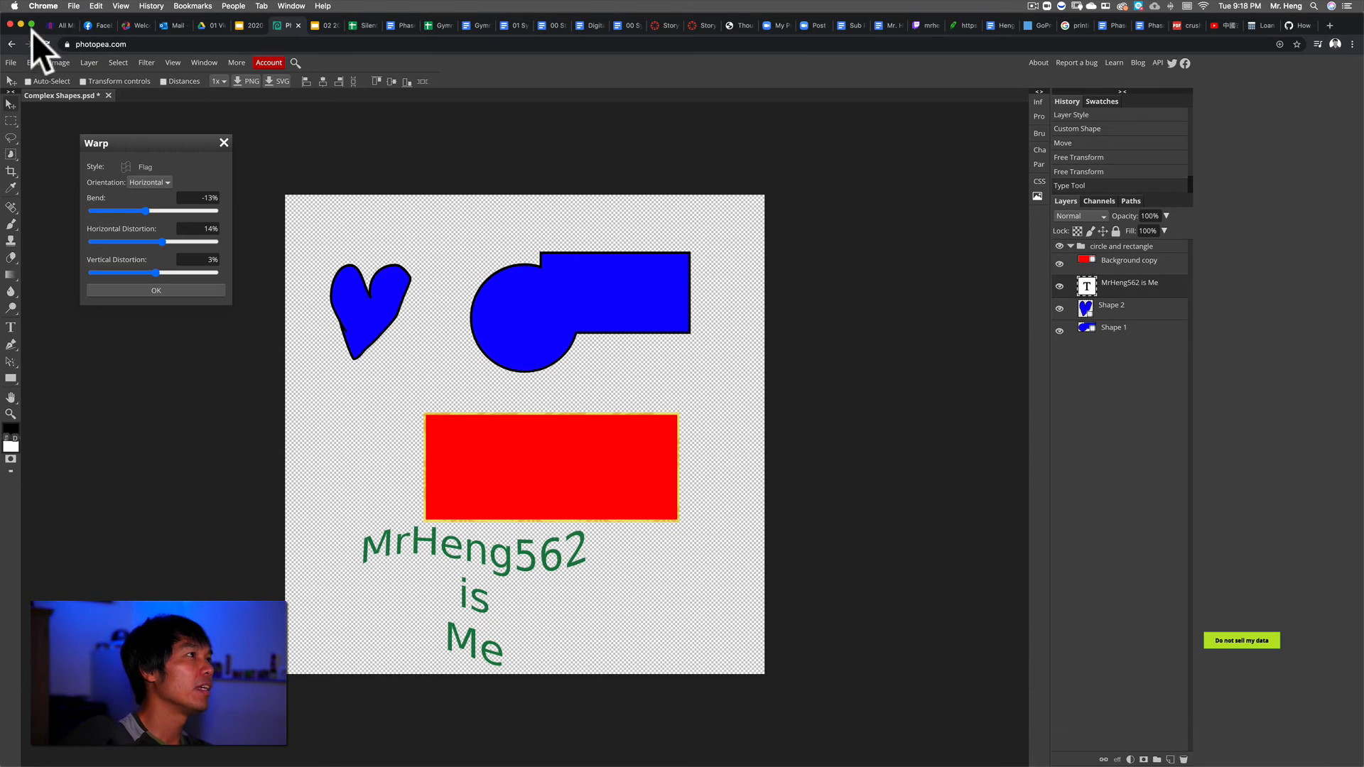
pyautogui.click(12, 62)
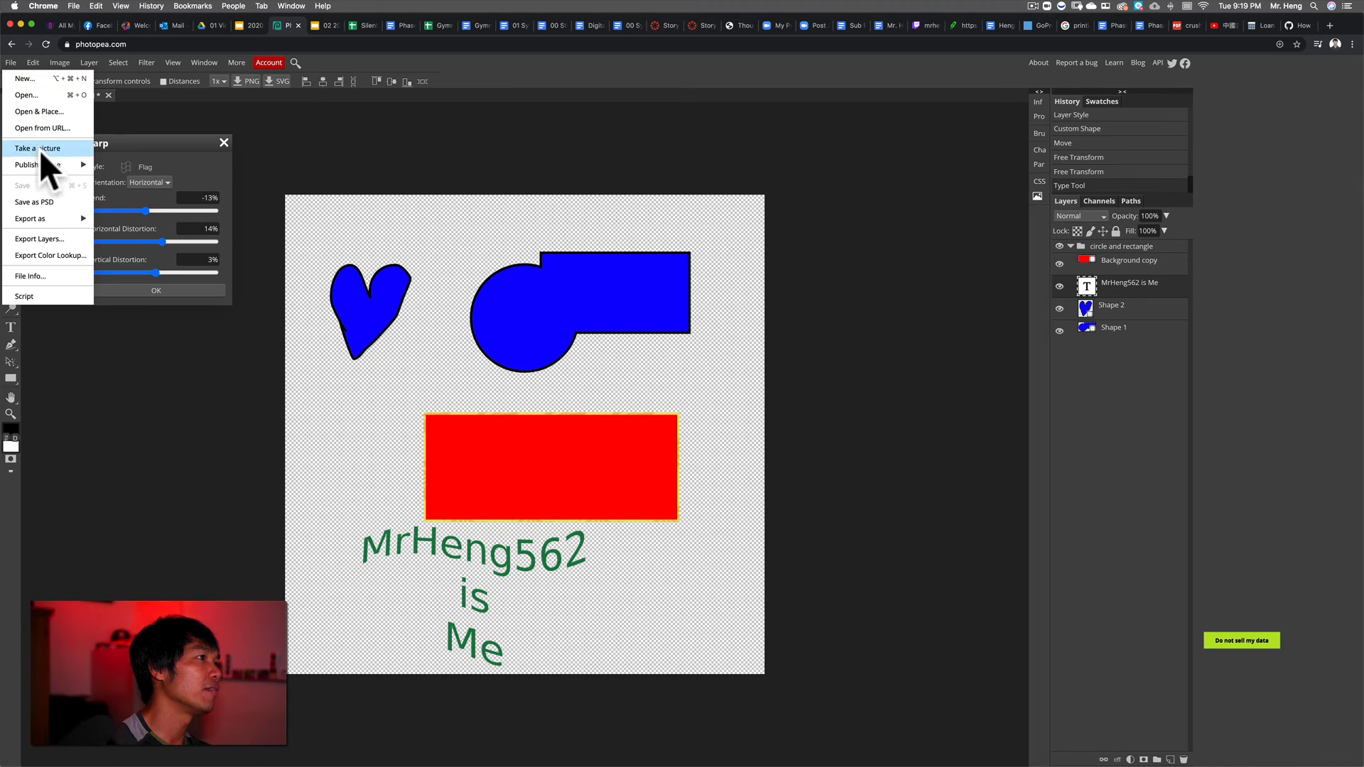
pyautogui.click(65, 202)
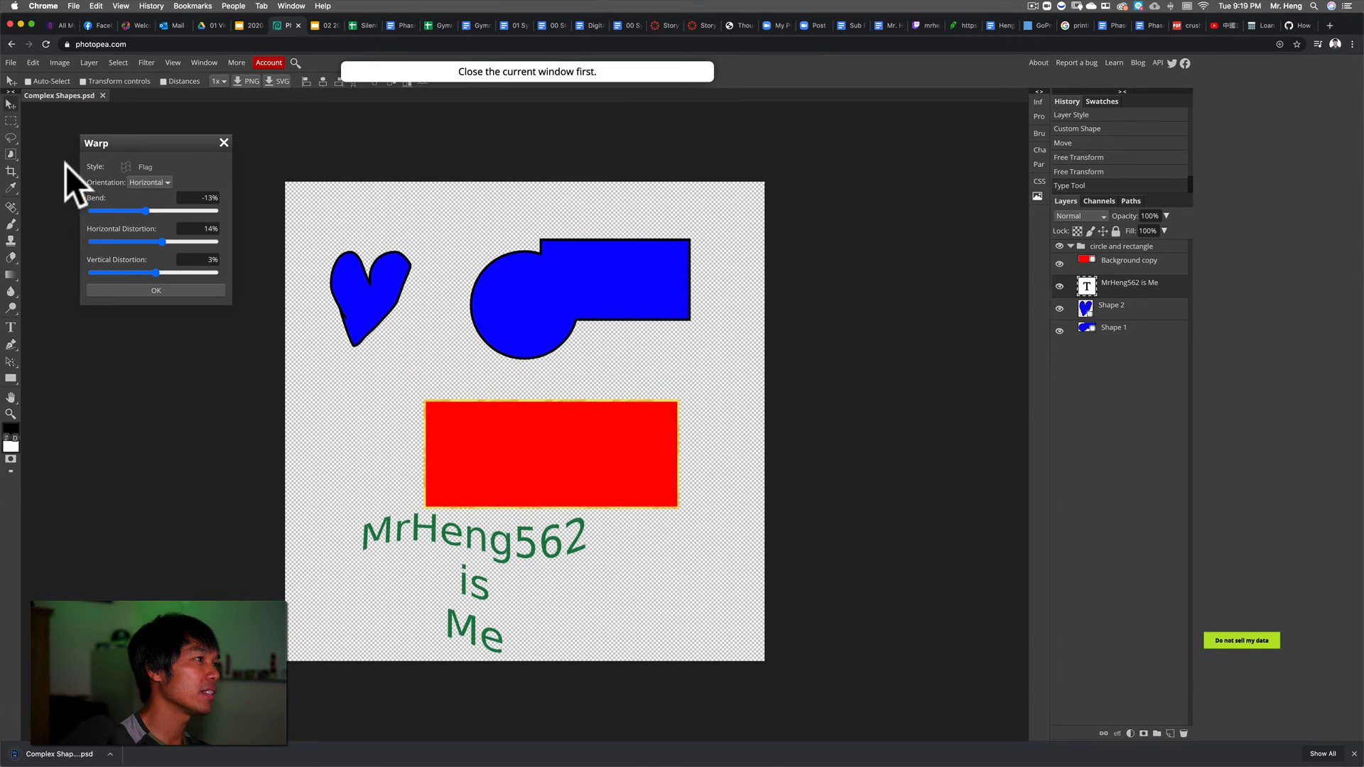
# Export the document as a PNG image
pyautogui.click(13, 61)
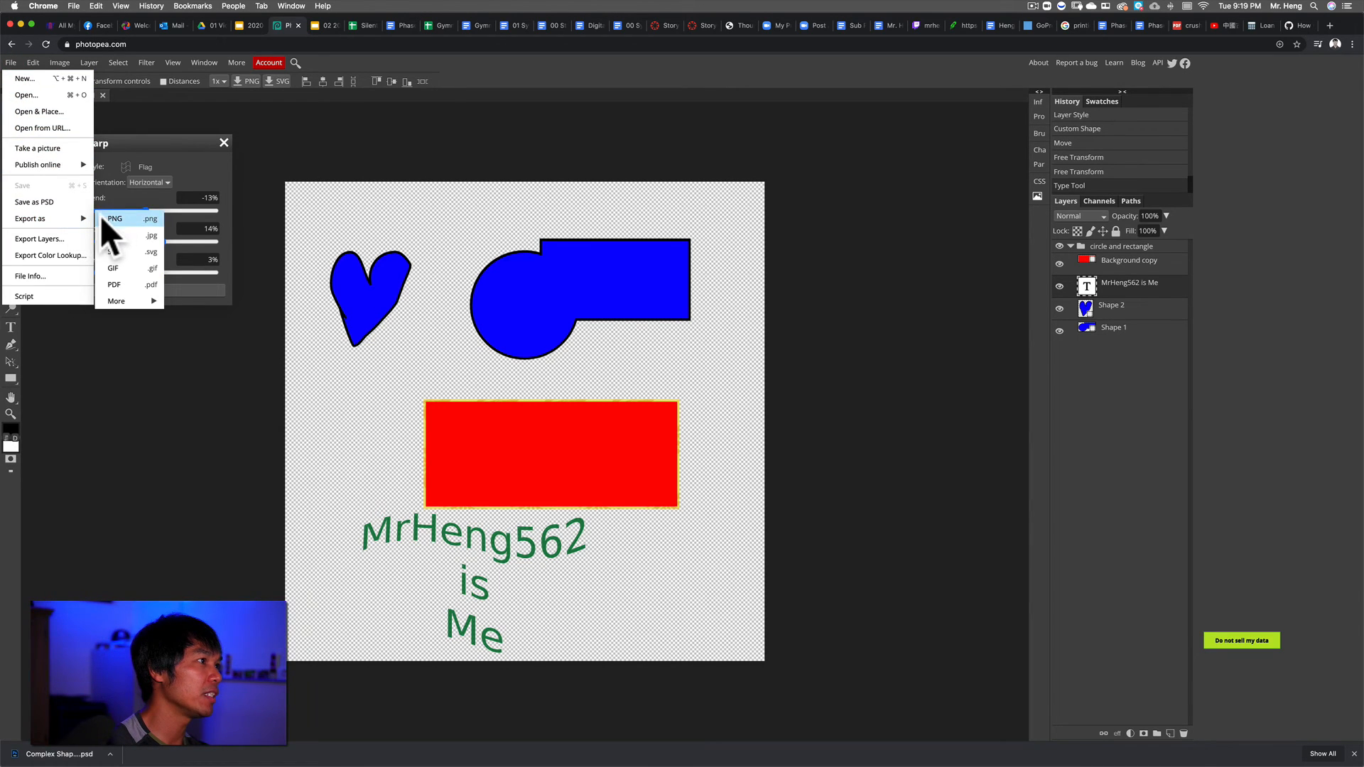
pyautogui.click(103, 217)
pyautogui.click(376, 265)
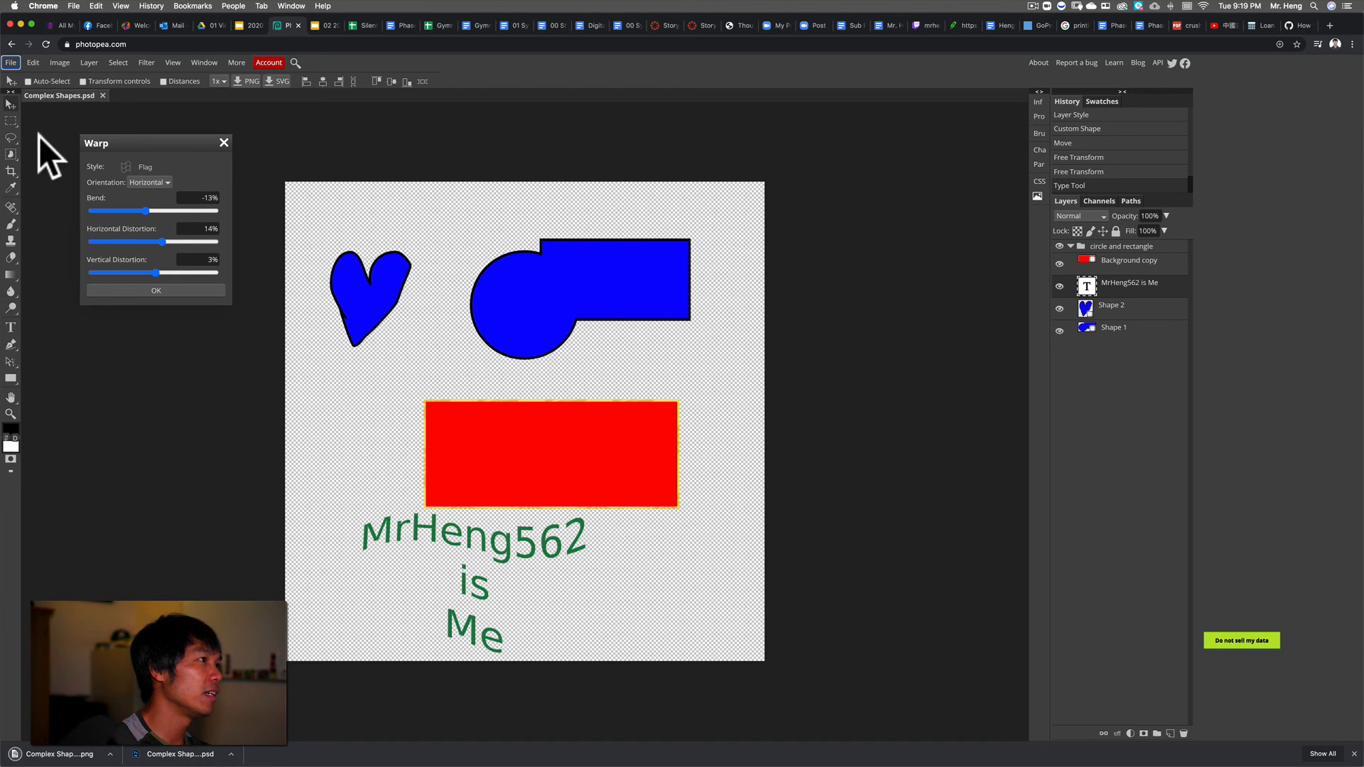
# Export the document as a 900 × 900 px JPG at 70% quality
pyautogui.click(12, 66)
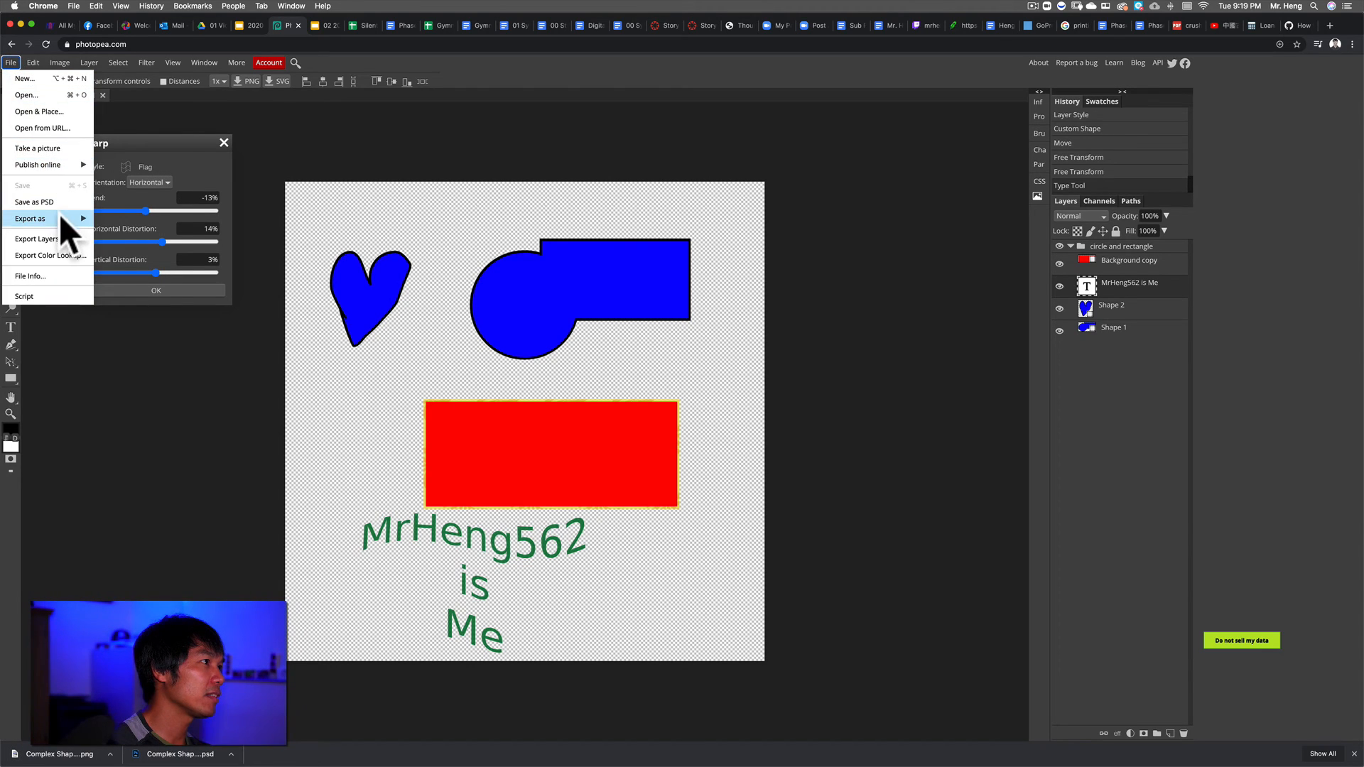
pyautogui.moveTo(60, 214)
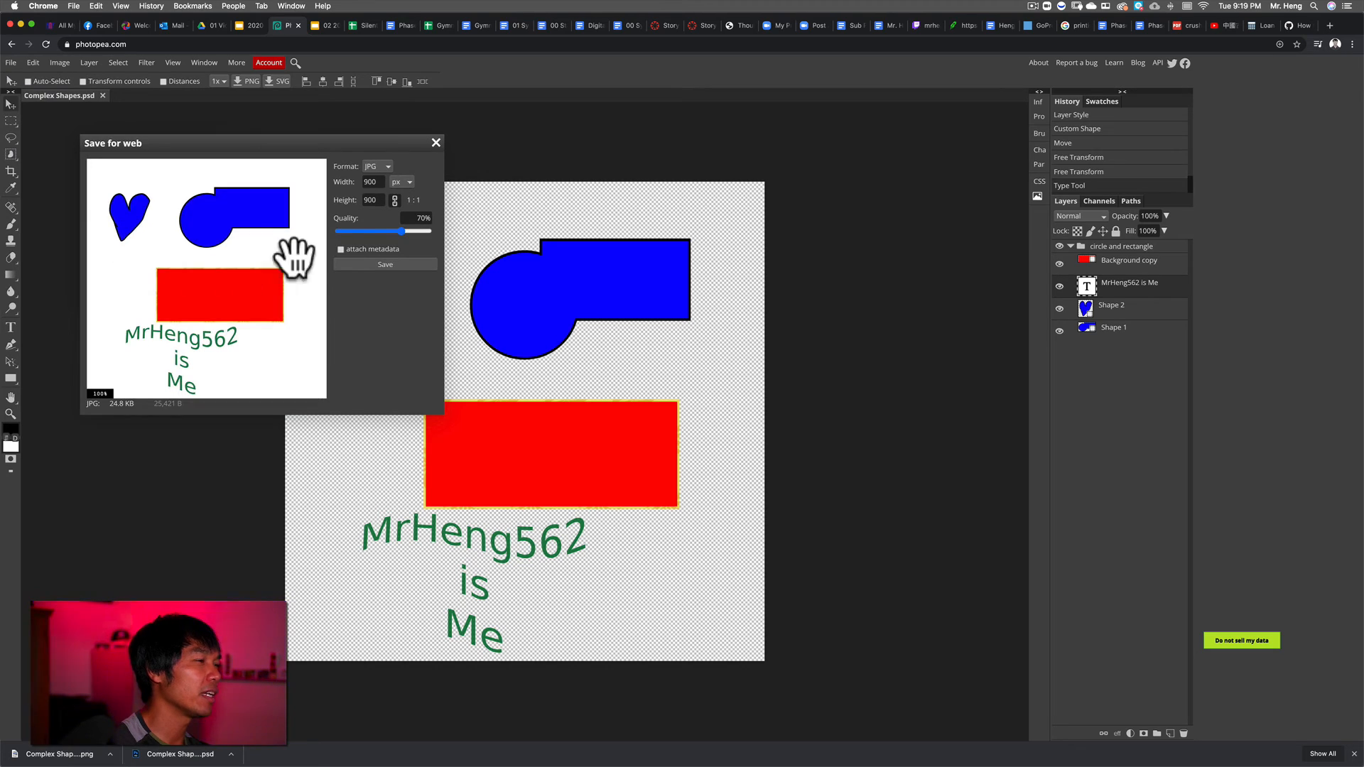
pyautogui.click(383, 264)
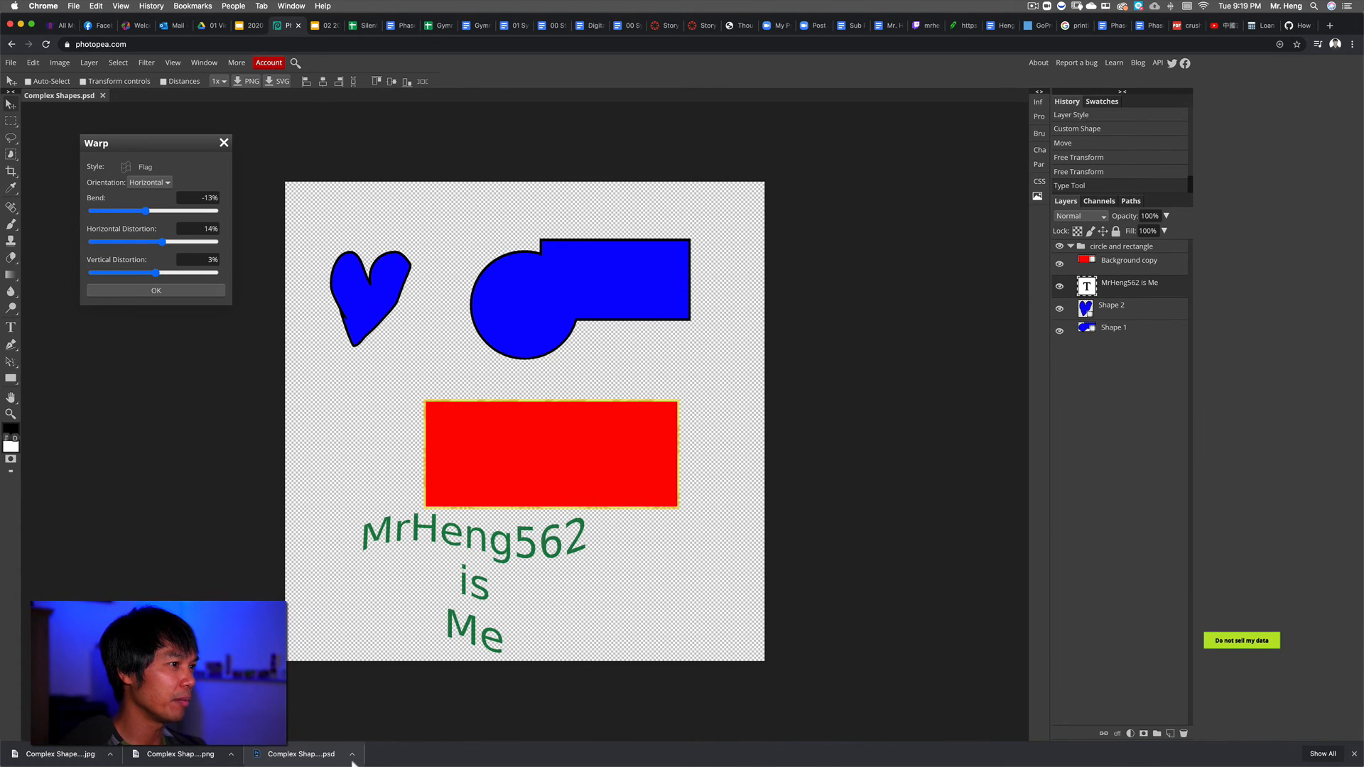
# Bring up the Downloads folder in Finder over Premiere Pro and preview the Complex Shapes files, ending on Complex Shapes (1).psd
pyautogui.moveTo(353, 764); pyautogui.dragTo(395, 750)
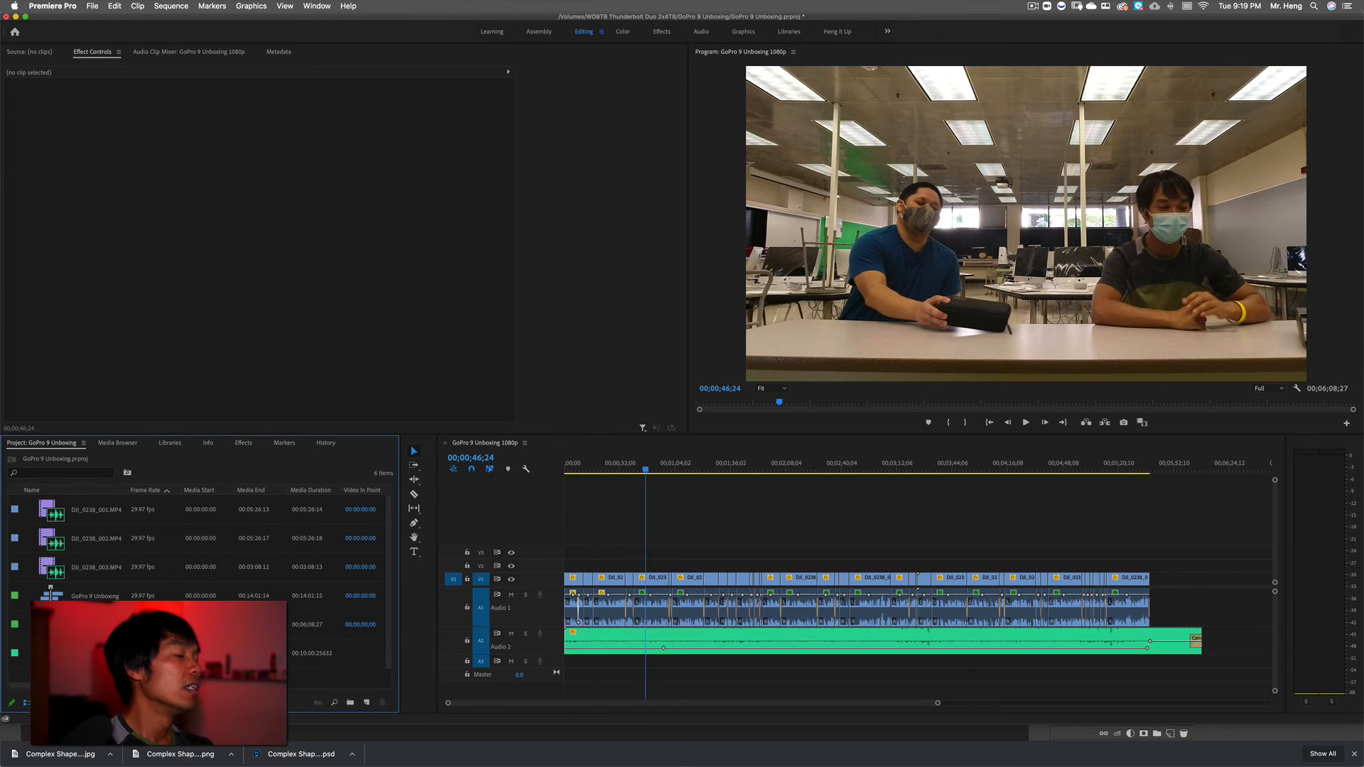
pyautogui.click(60, 751)
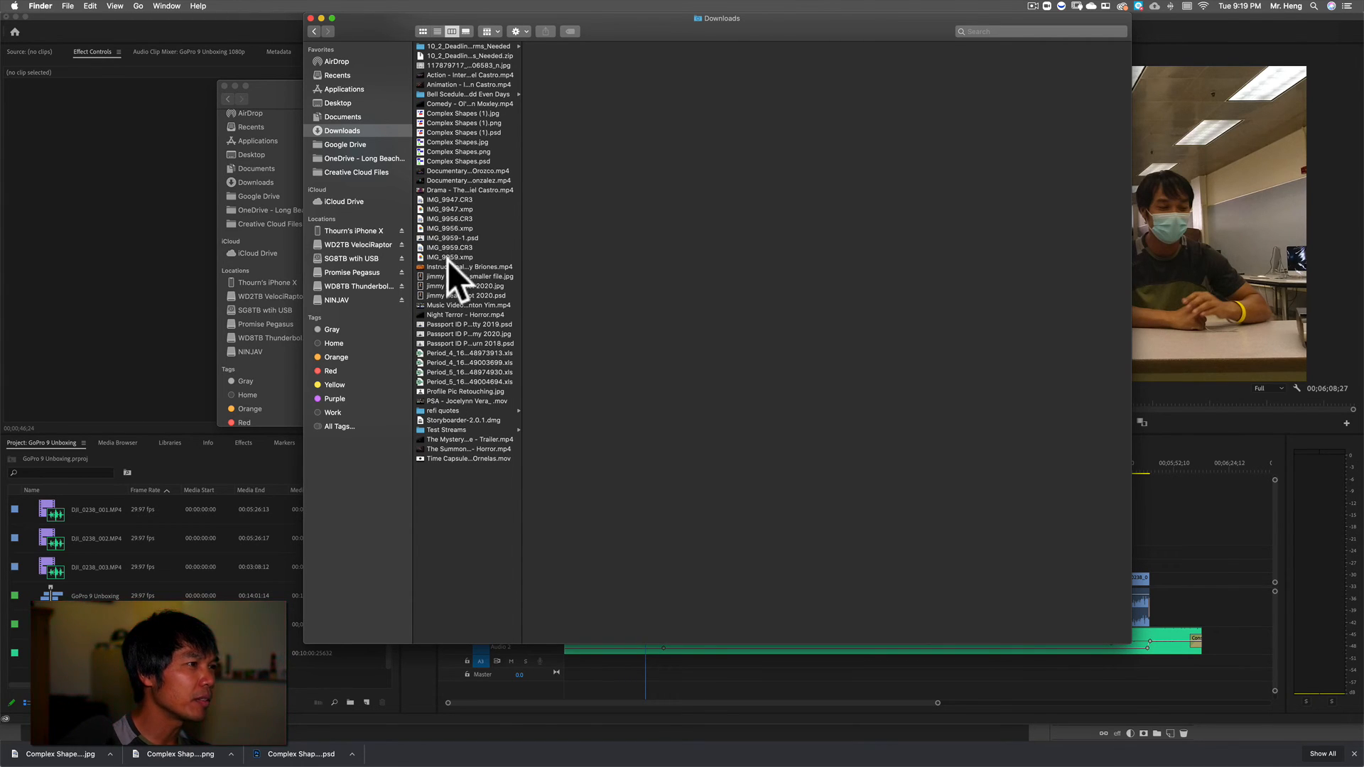
pyautogui.click(441, 142)
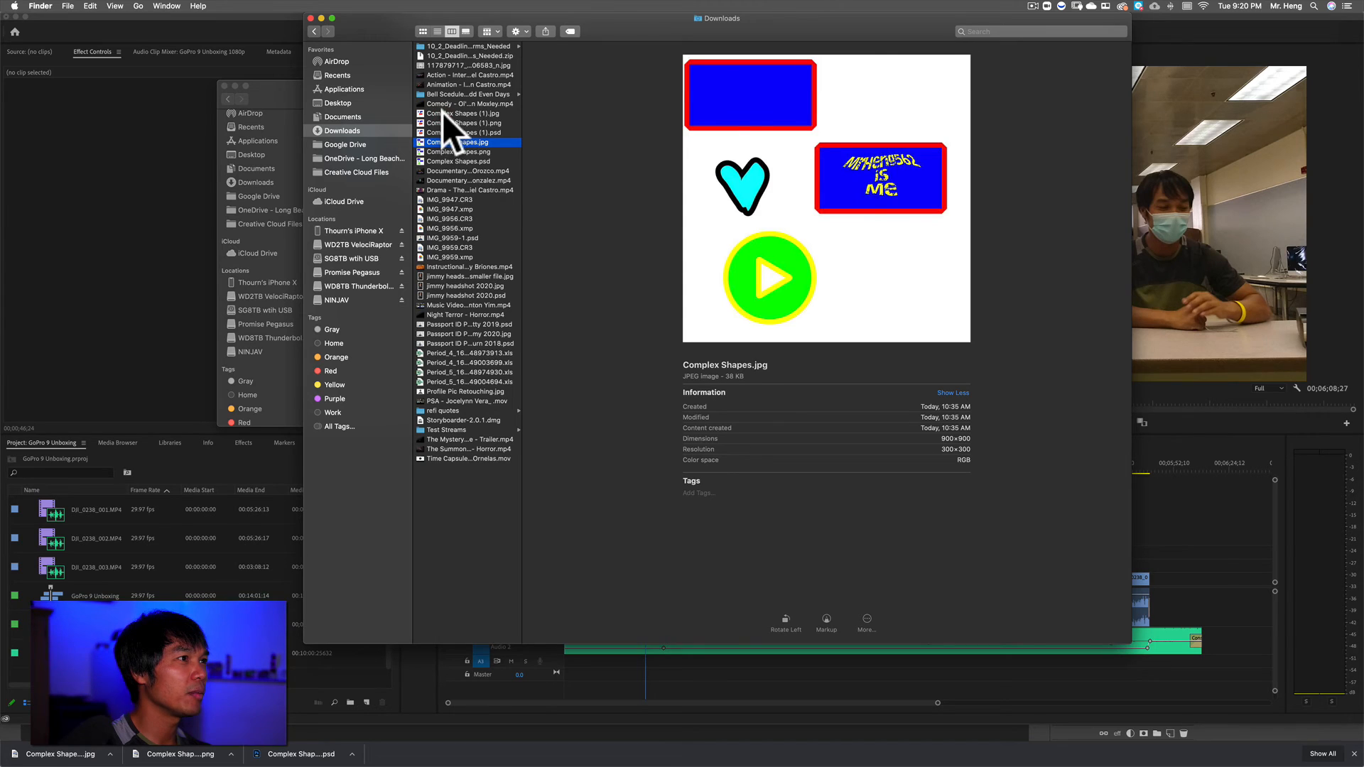
pyautogui.click(442, 113)
pyautogui.click(441, 131)
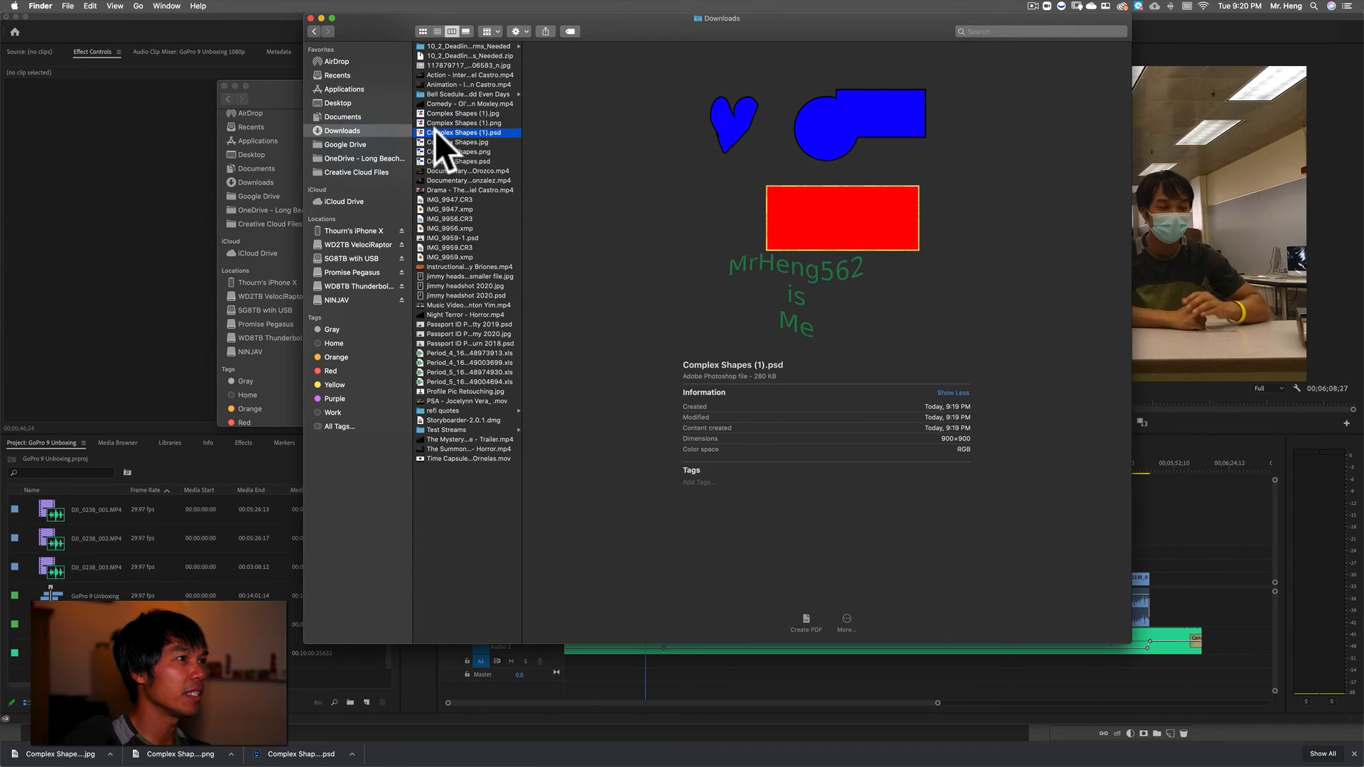
# Import Complex Shapes (1).psd from Downloads into the Premiere Pro project as a sequence with all its layers
pyautogui.moveTo(423, 131); pyautogui.dragTo(217, 517)
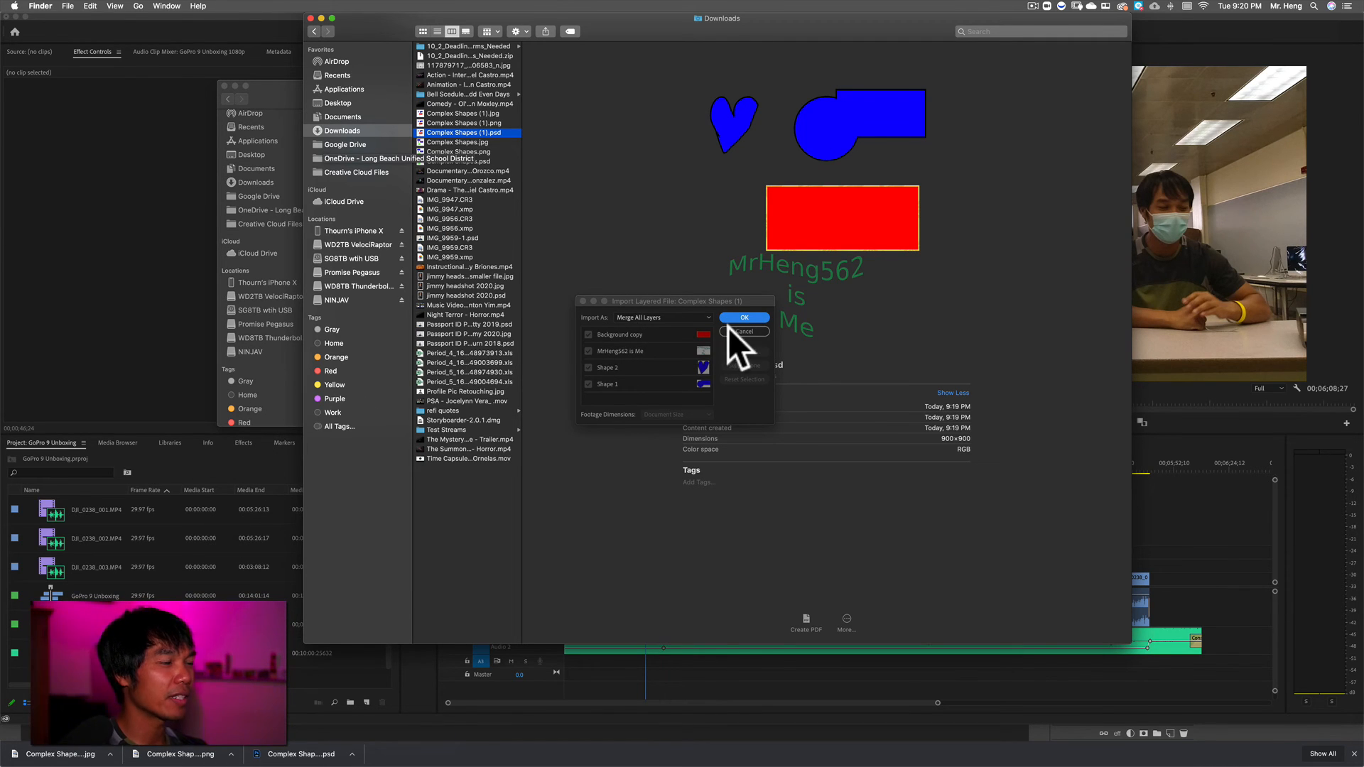
pyautogui.click(699, 316)
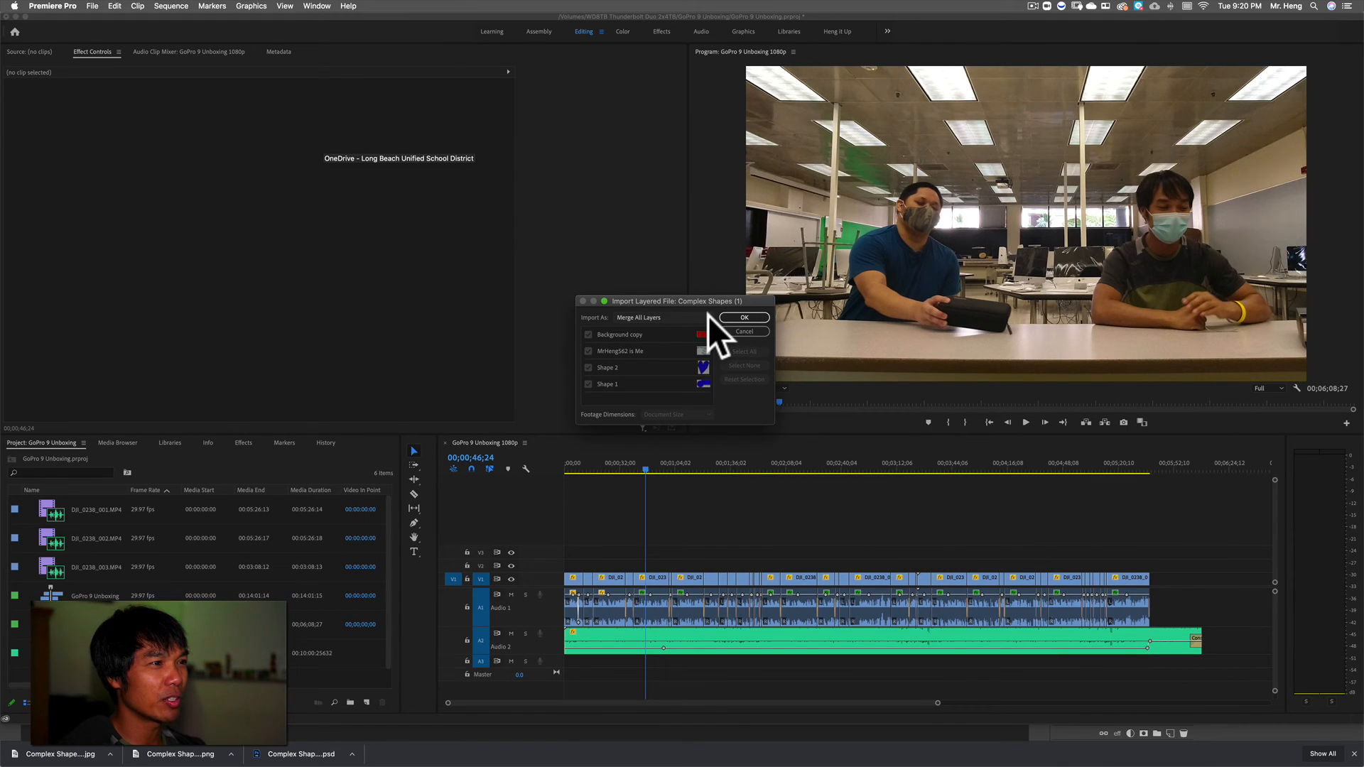
pyautogui.click(705, 319)
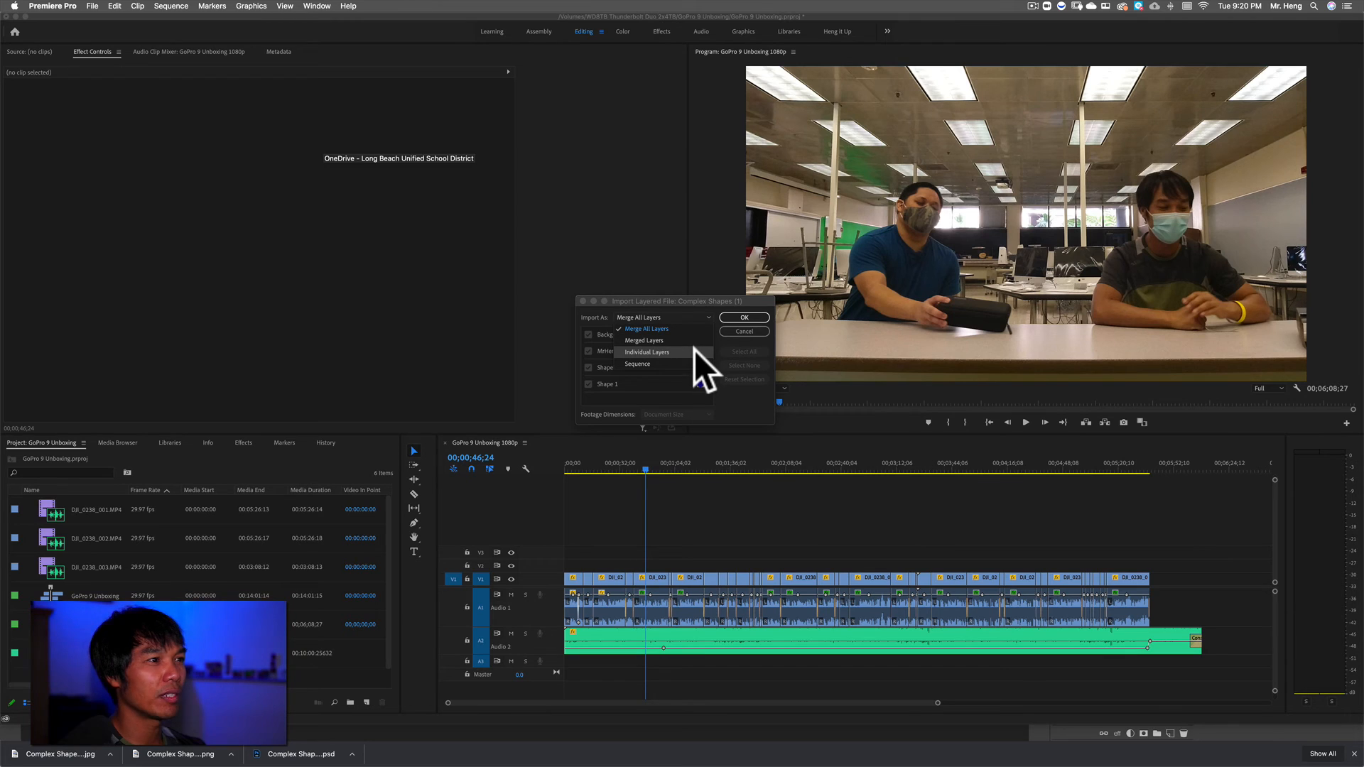
pyautogui.click(689, 360)
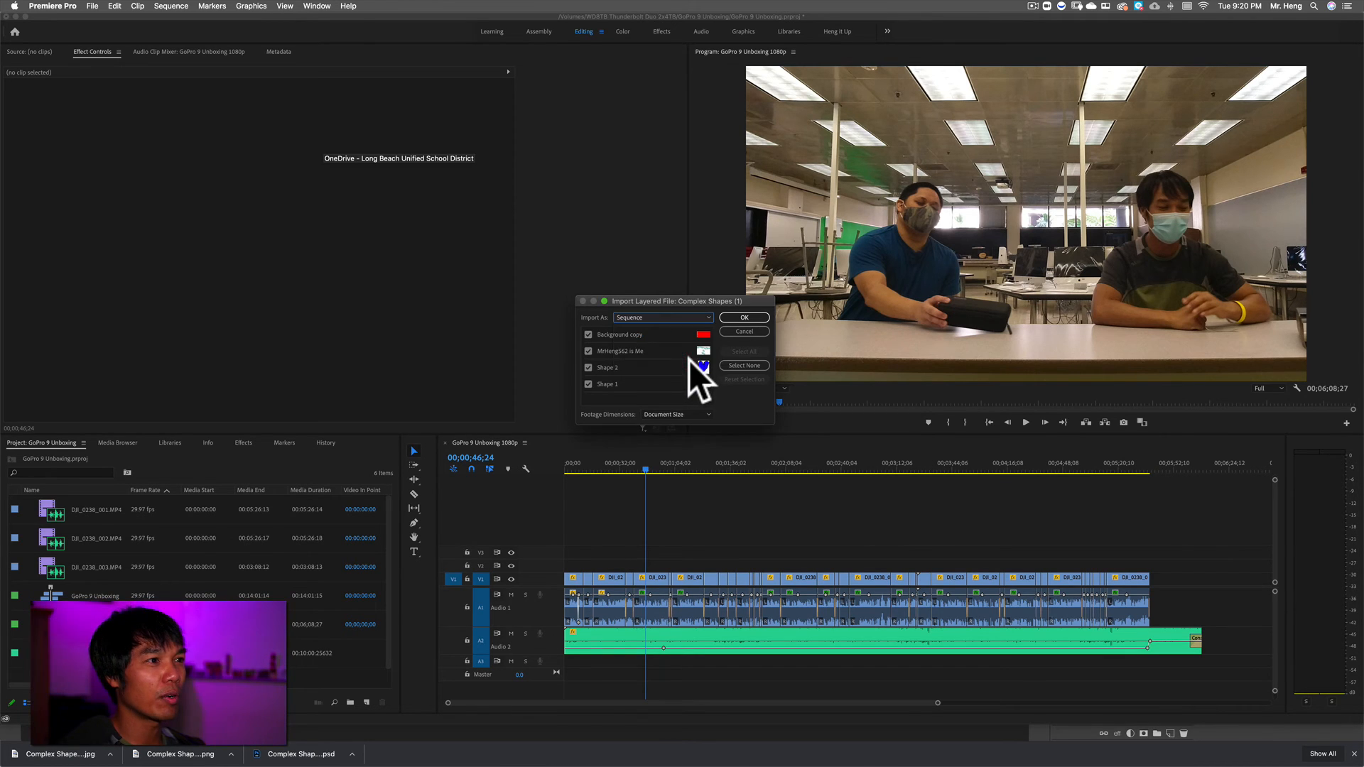
pyautogui.click(742, 317)
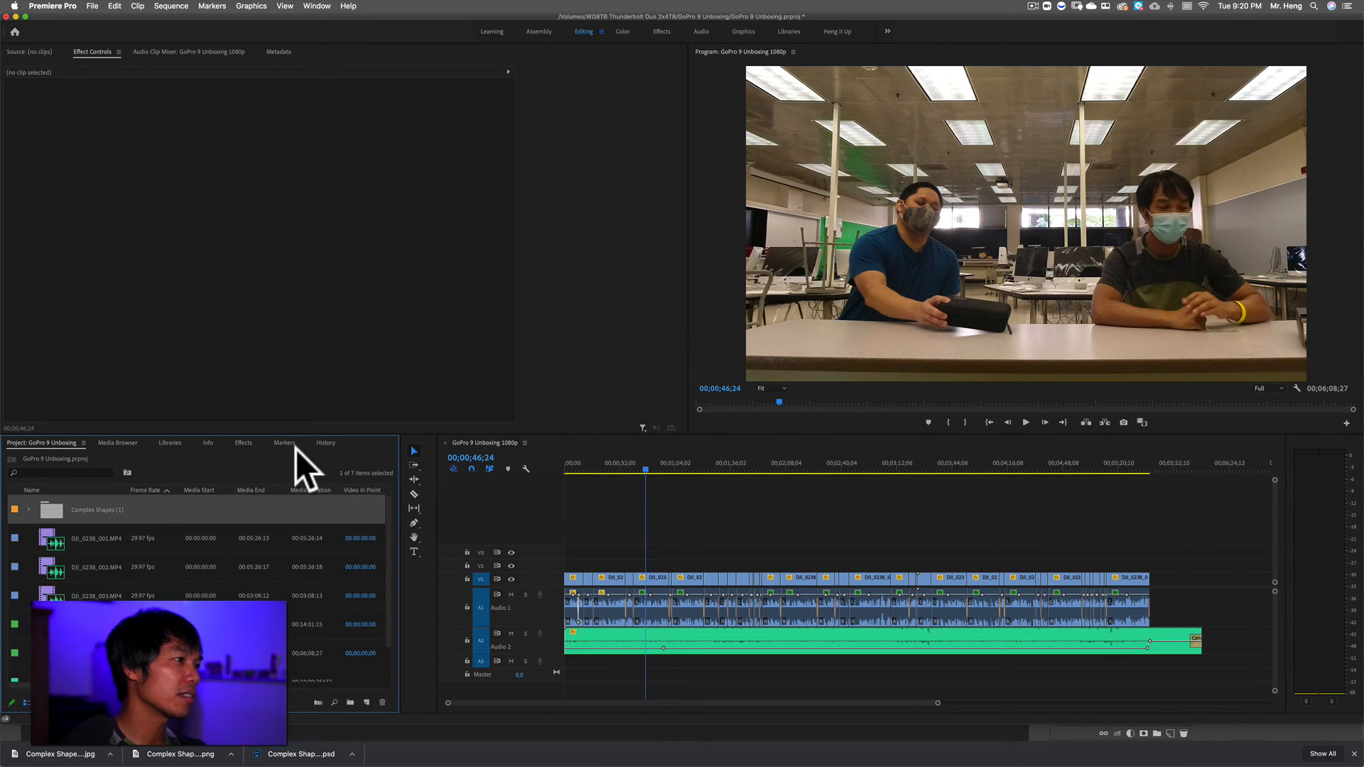
# Expand the imported Complex Shapes (1) bin and place its sequence on track V3 at 00;00;46;24
pyautogui.click(29, 508)
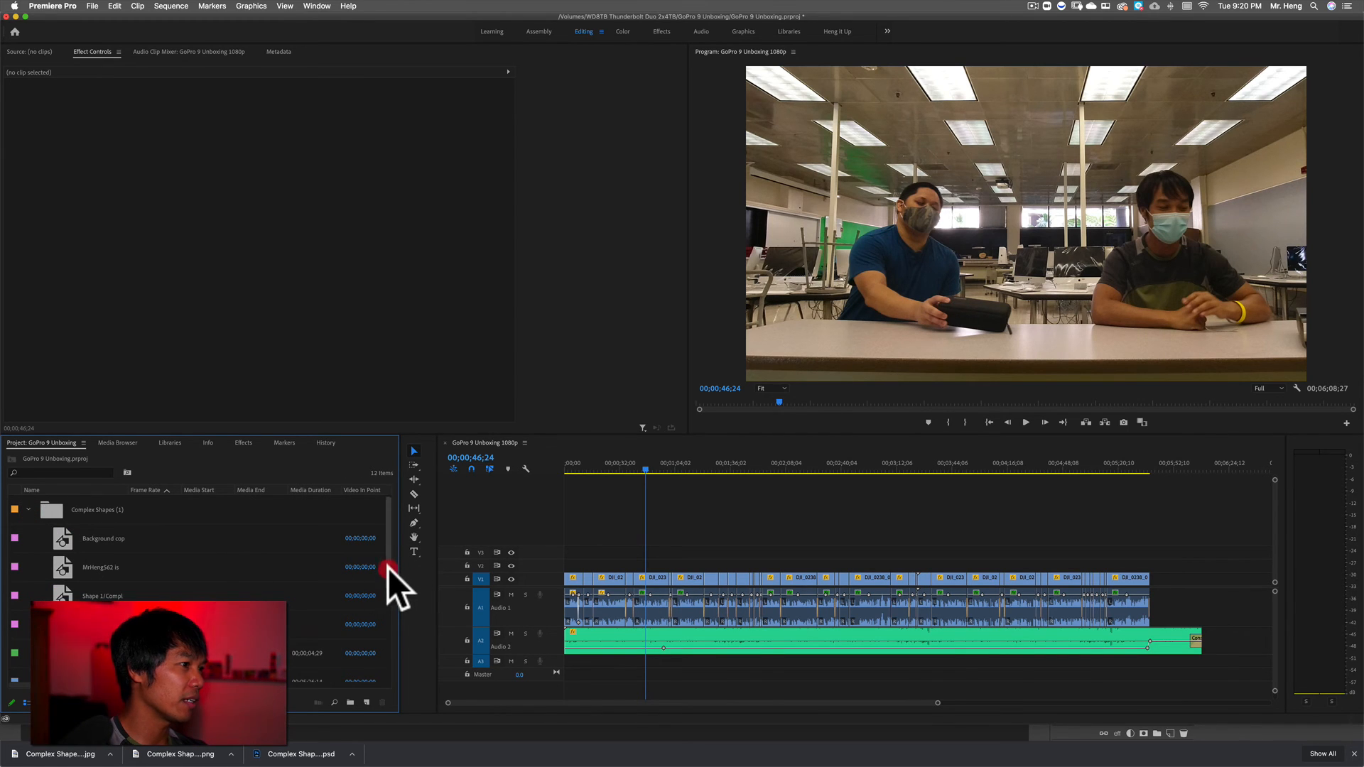
pyautogui.scroll(-2, 389, 568)
pyautogui.click(70, 597)
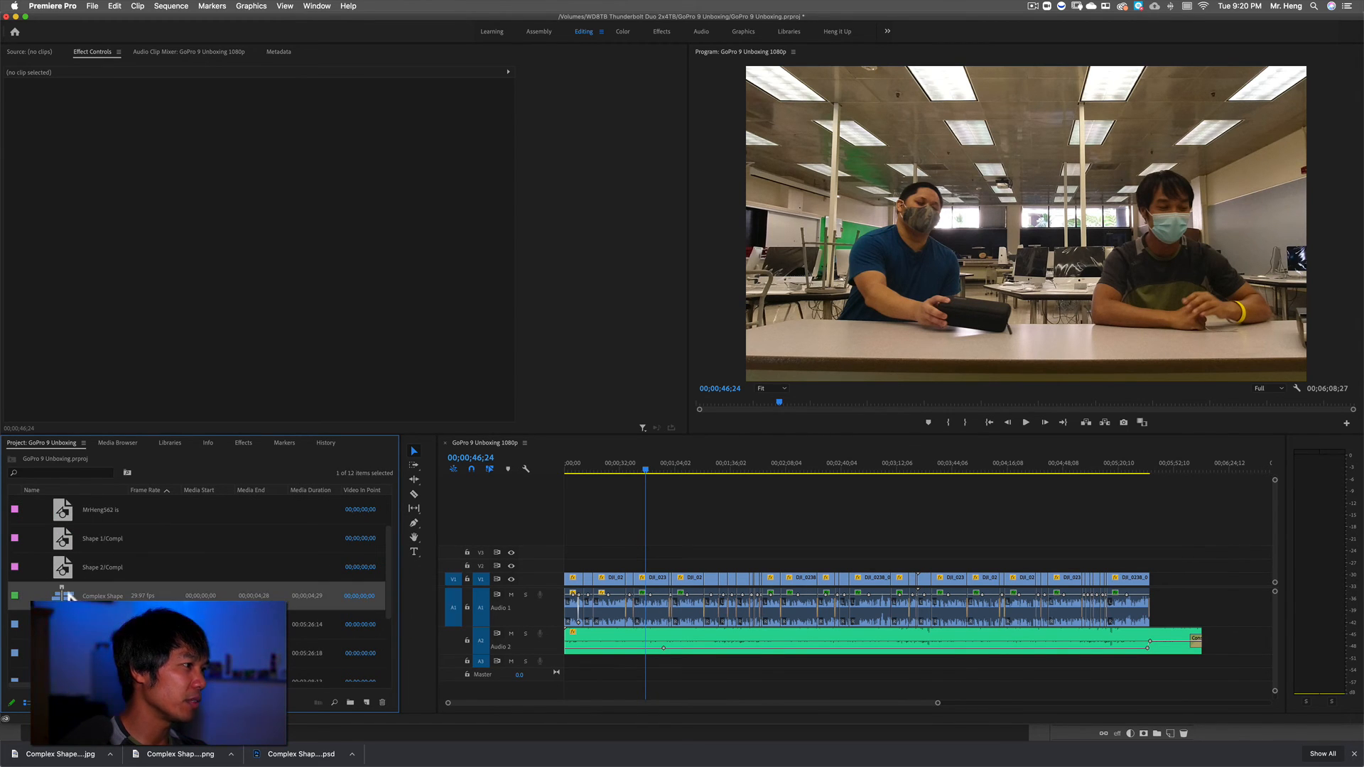
pyautogui.moveTo(62, 593); pyautogui.dragTo(648, 552)
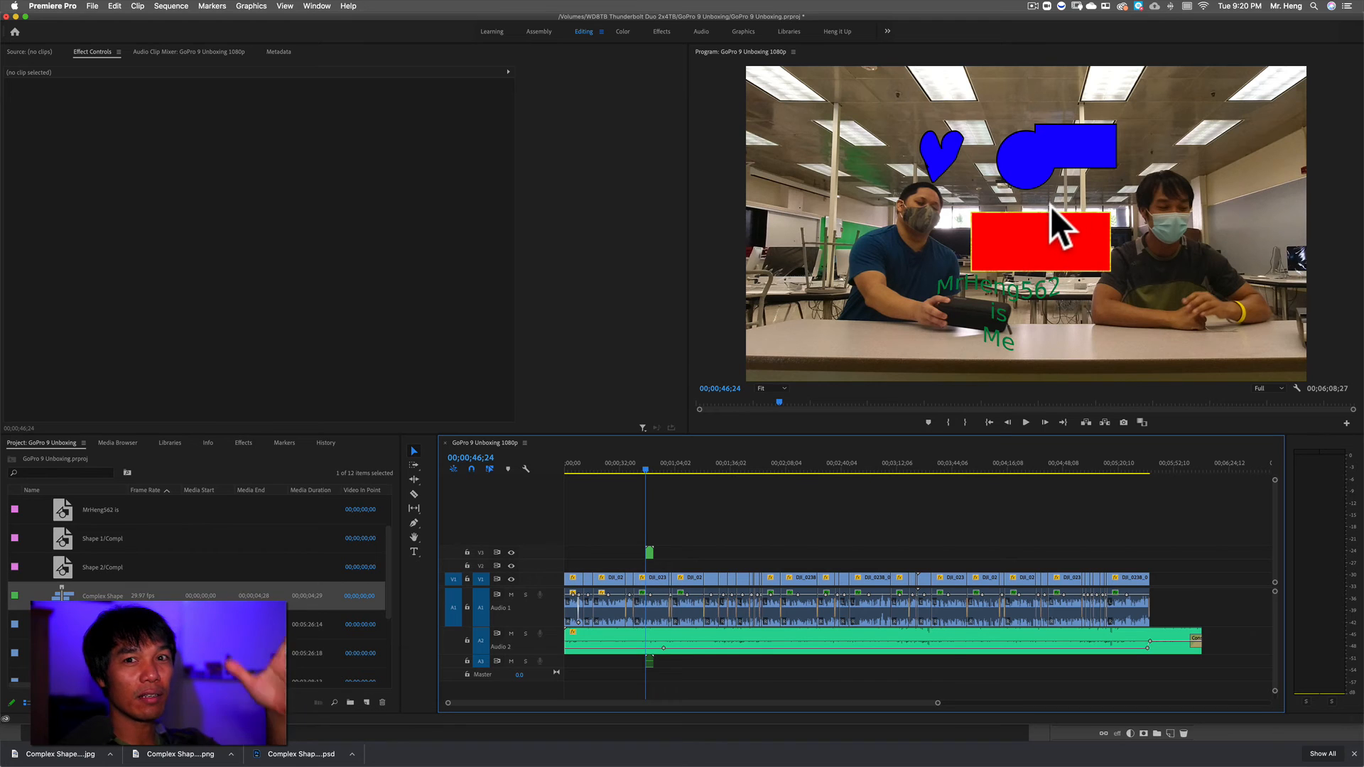
# Open the nested Complex Shapes sequence and put the text layer on the topmost track, scaled to 57 and positioned at 554, 336 over the red rectangle
pyautogui.doubleClick(647, 551)
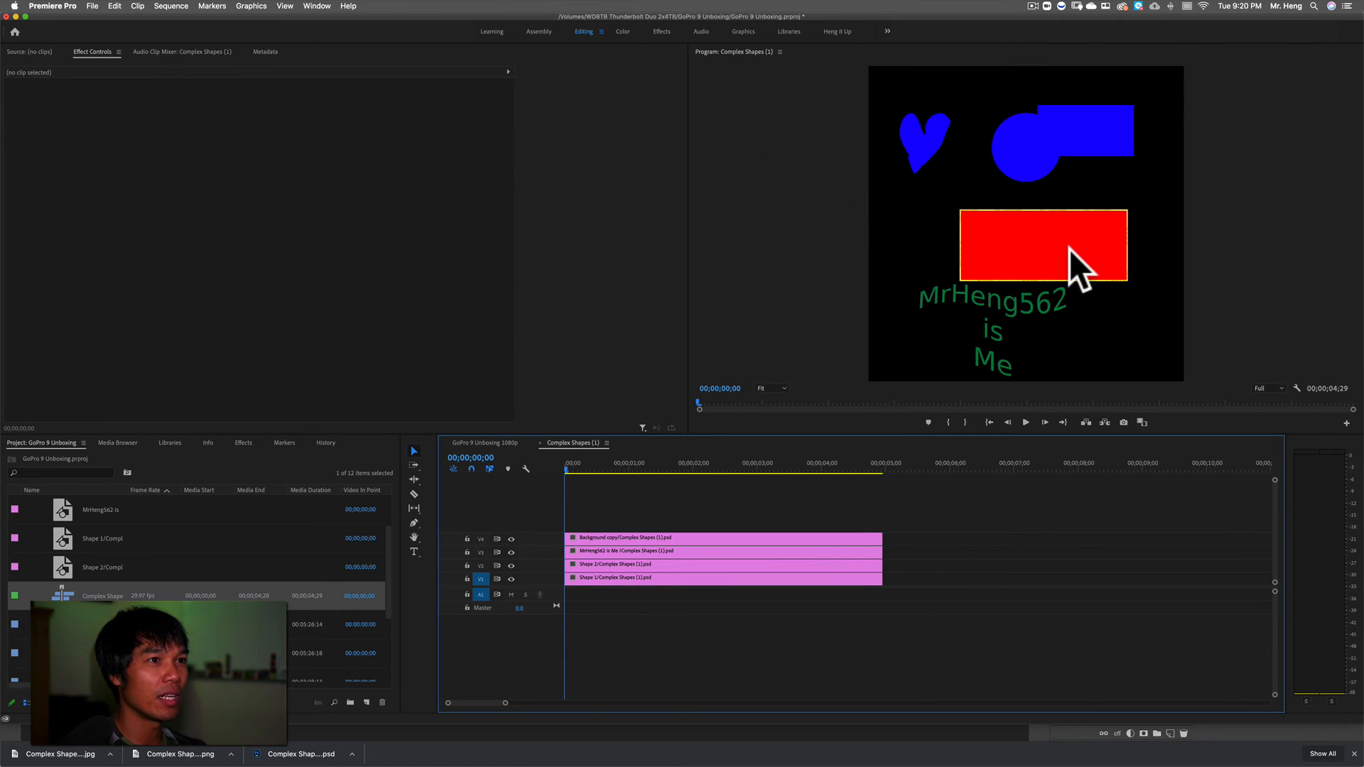
pyautogui.click(617, 551)
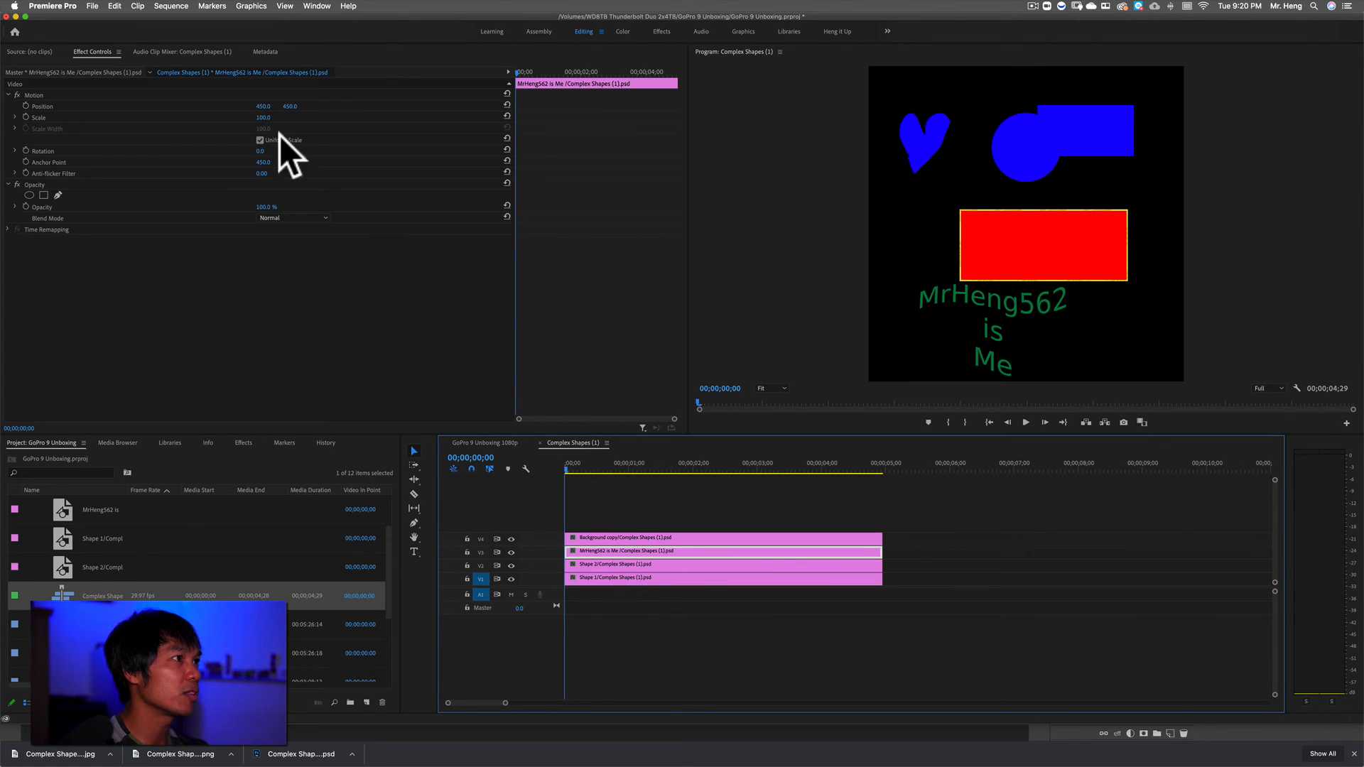
pyautogui.moveTo(263, 106); pyautogui.dragTo(181, 188)
pyautogui.moveTo(588, 551); pyautogui.dragTo(593, 524)
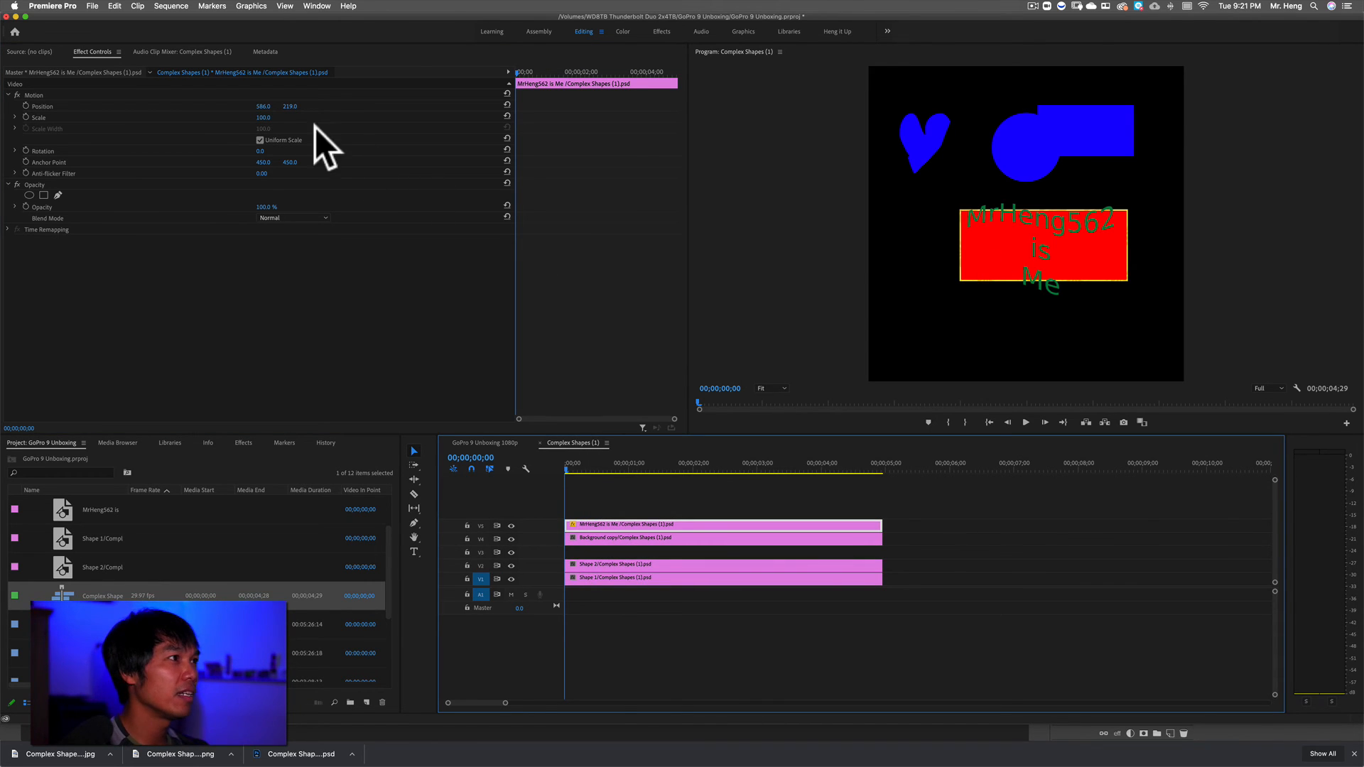
pyautogui.moveTo(264, 117); pyautogui.dragTo(334, 103)
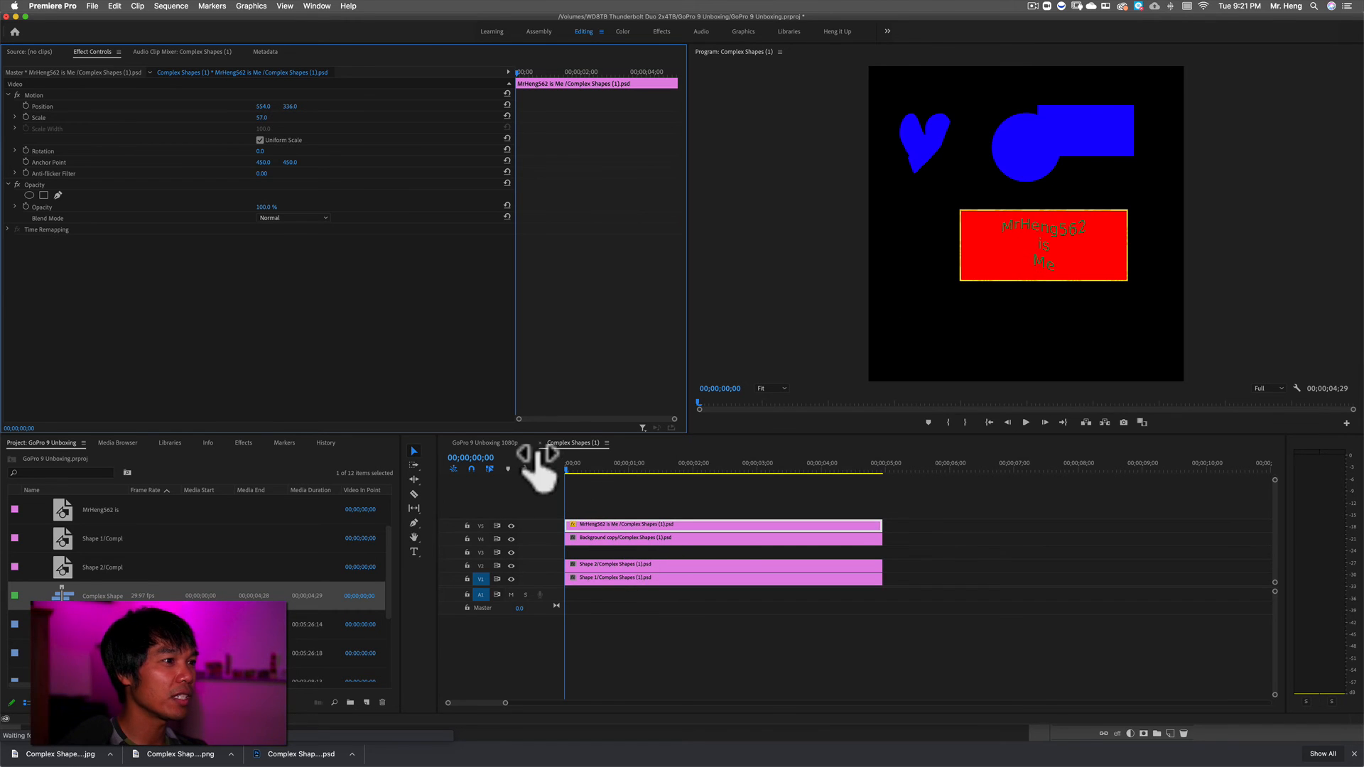
# Return to the GoPro 9 Unboxing 1080p sequence and set the Complex Shapes clip's scale to 12 and position to 152, 942
pyautogui.click(490, 441)
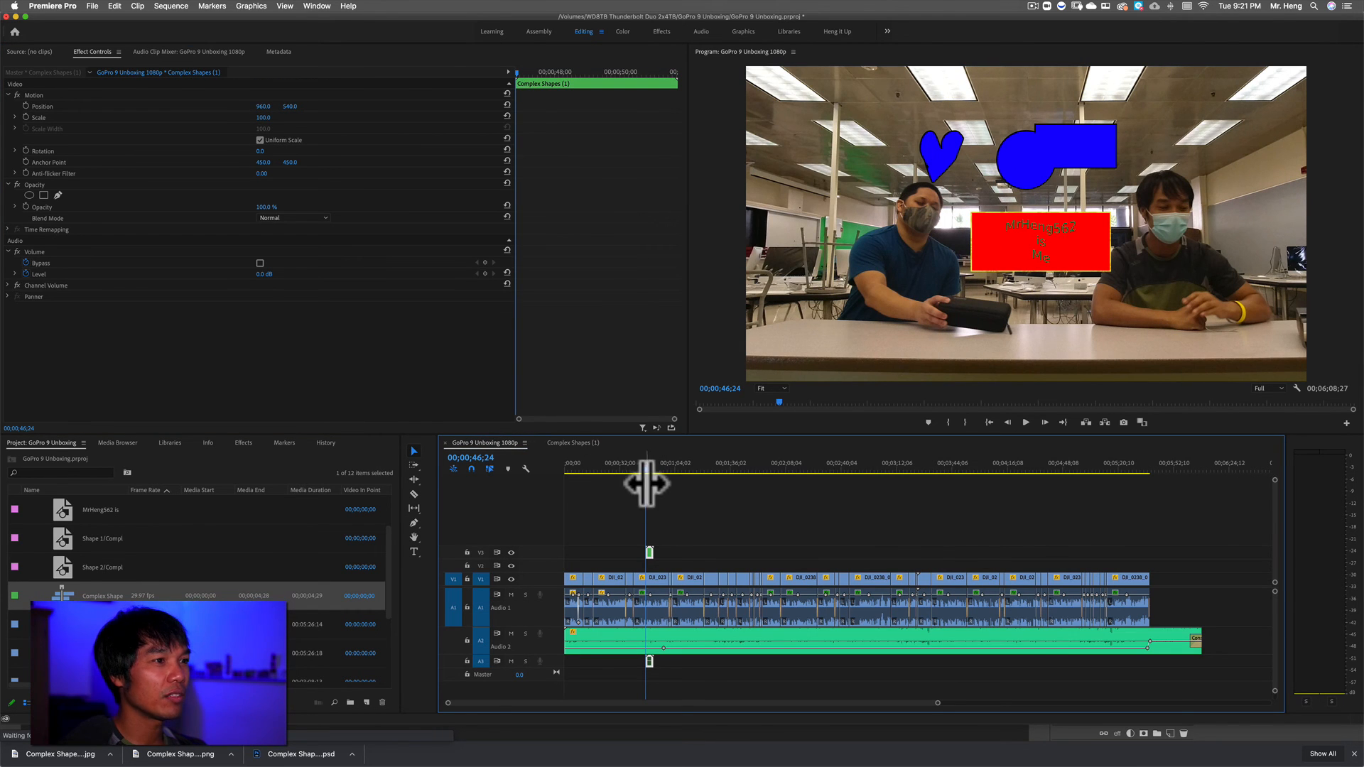
pyautogui.moveTo(646, 467); pyautogui.dragTo(652, 470)
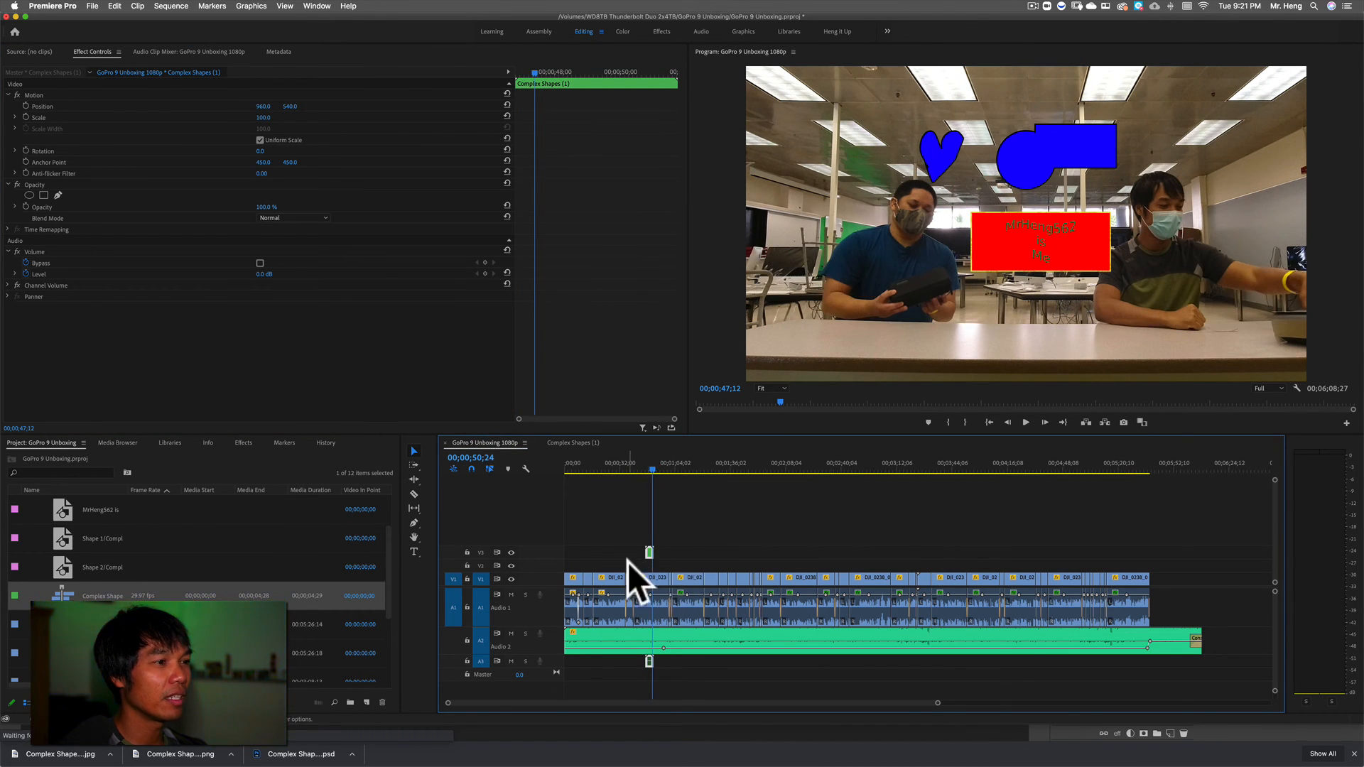
pyautogui.click(649, 568)
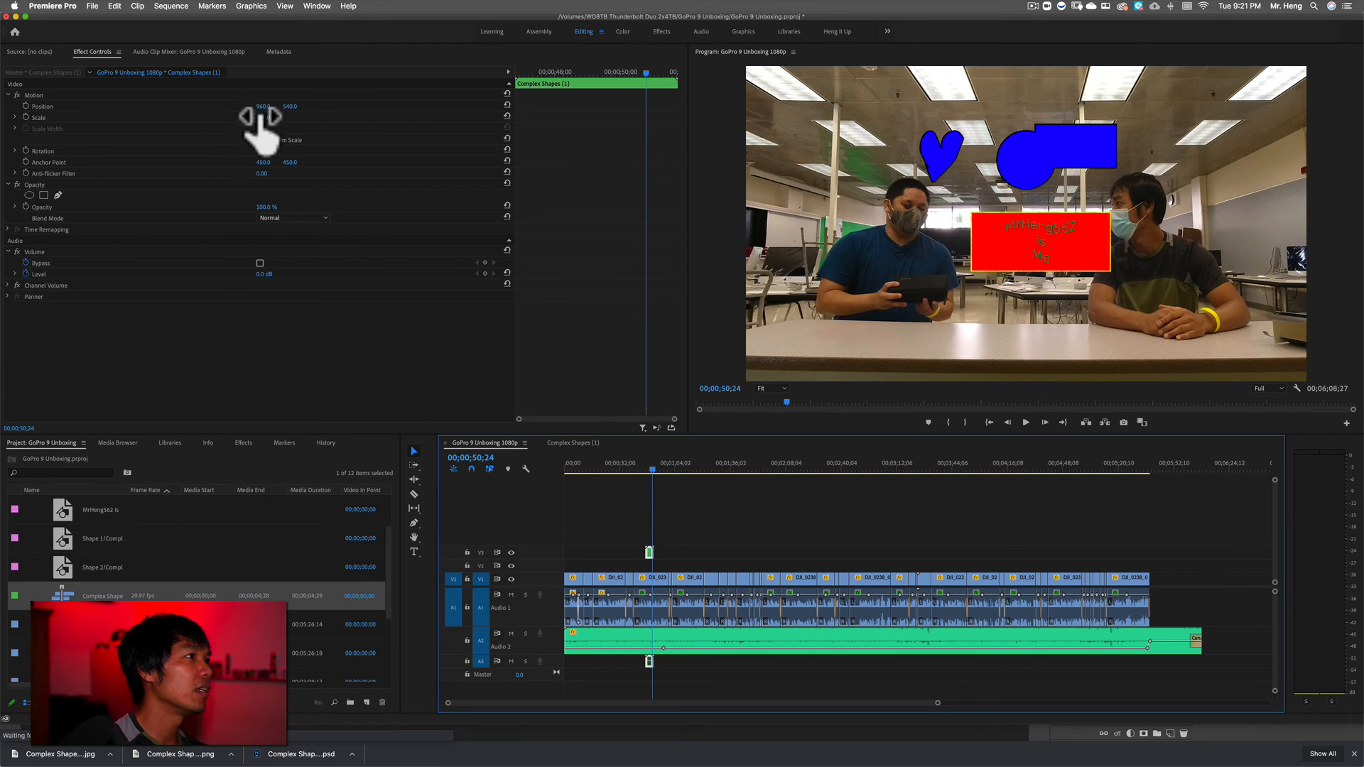
pyautogui.moveTo(261, 117); pyautogui.dragTo(337, 106)
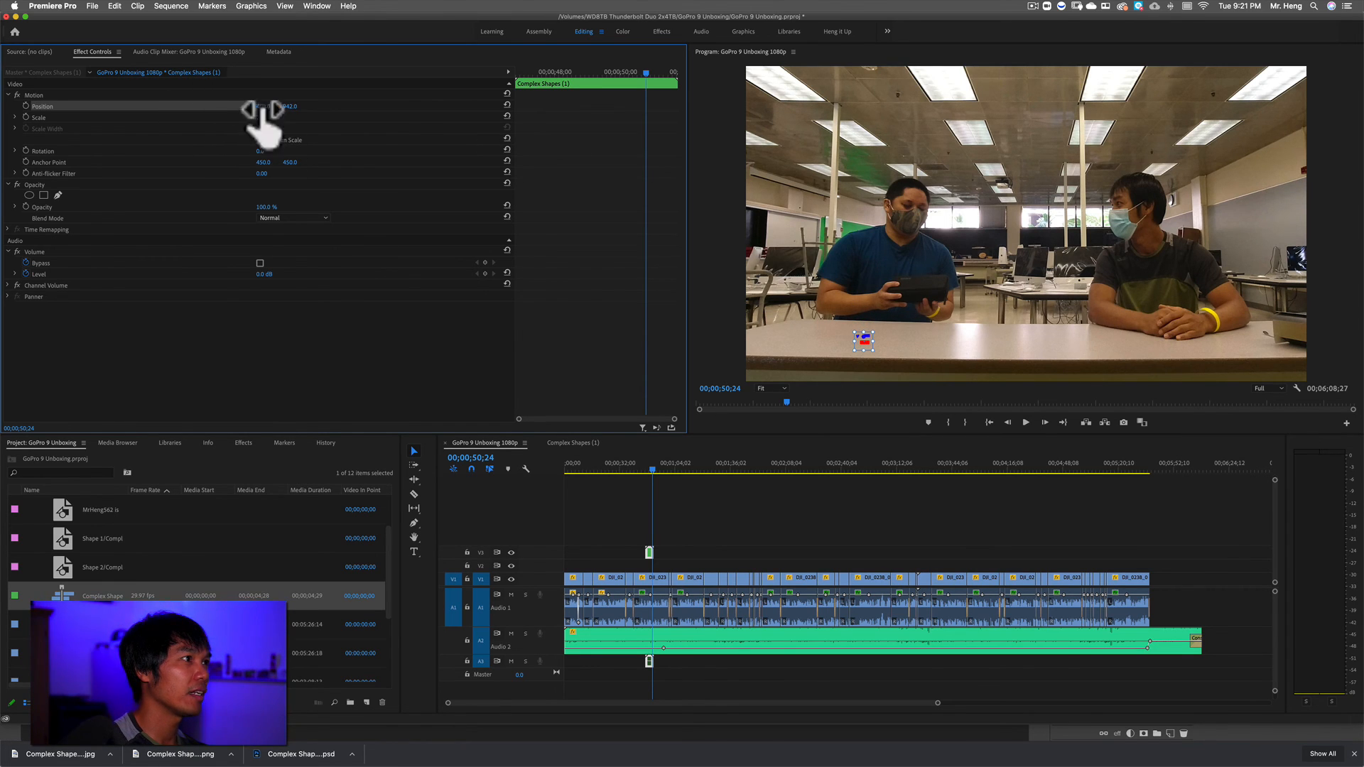
pyautogui.moveTo(263, 106); pyautogui.dragTo(148, 116)
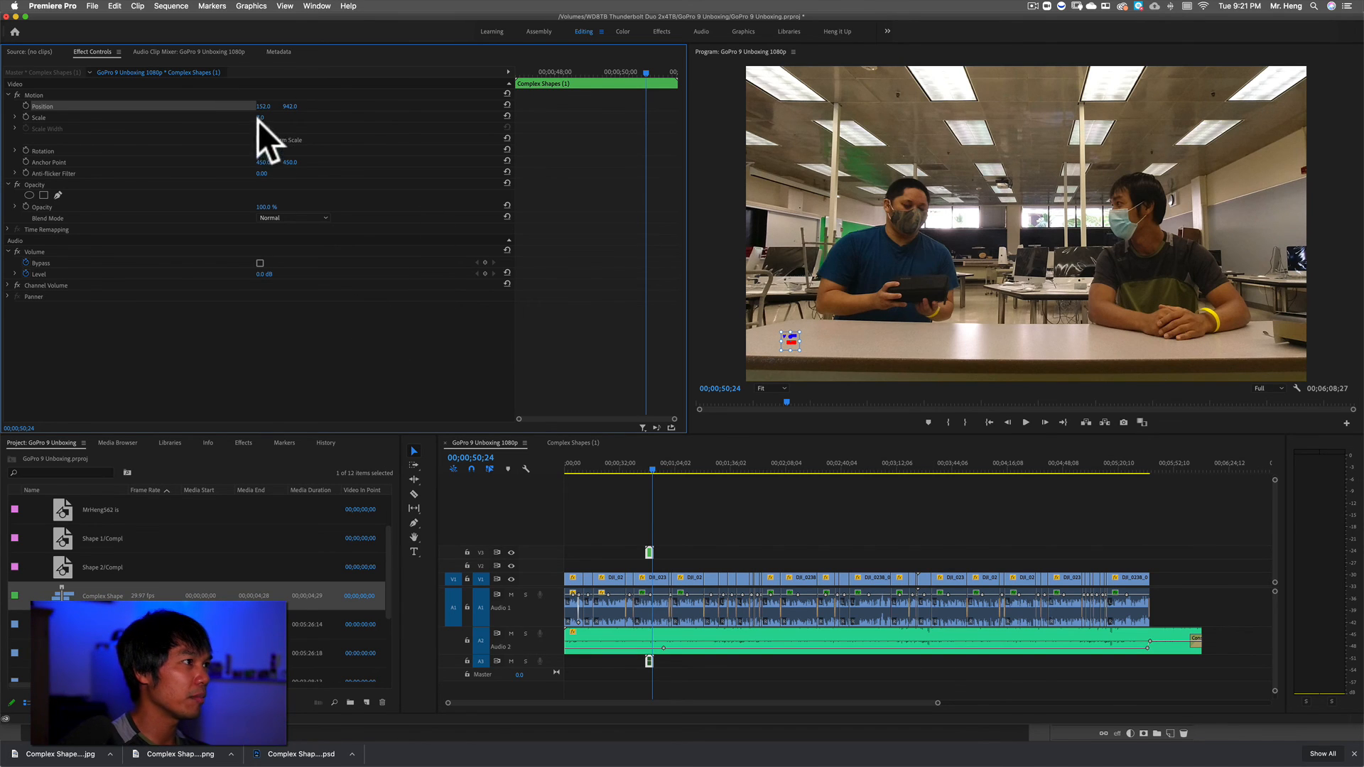
pyautogui.moveTo(262, 117); pyautogui.dragTo(279, 126)
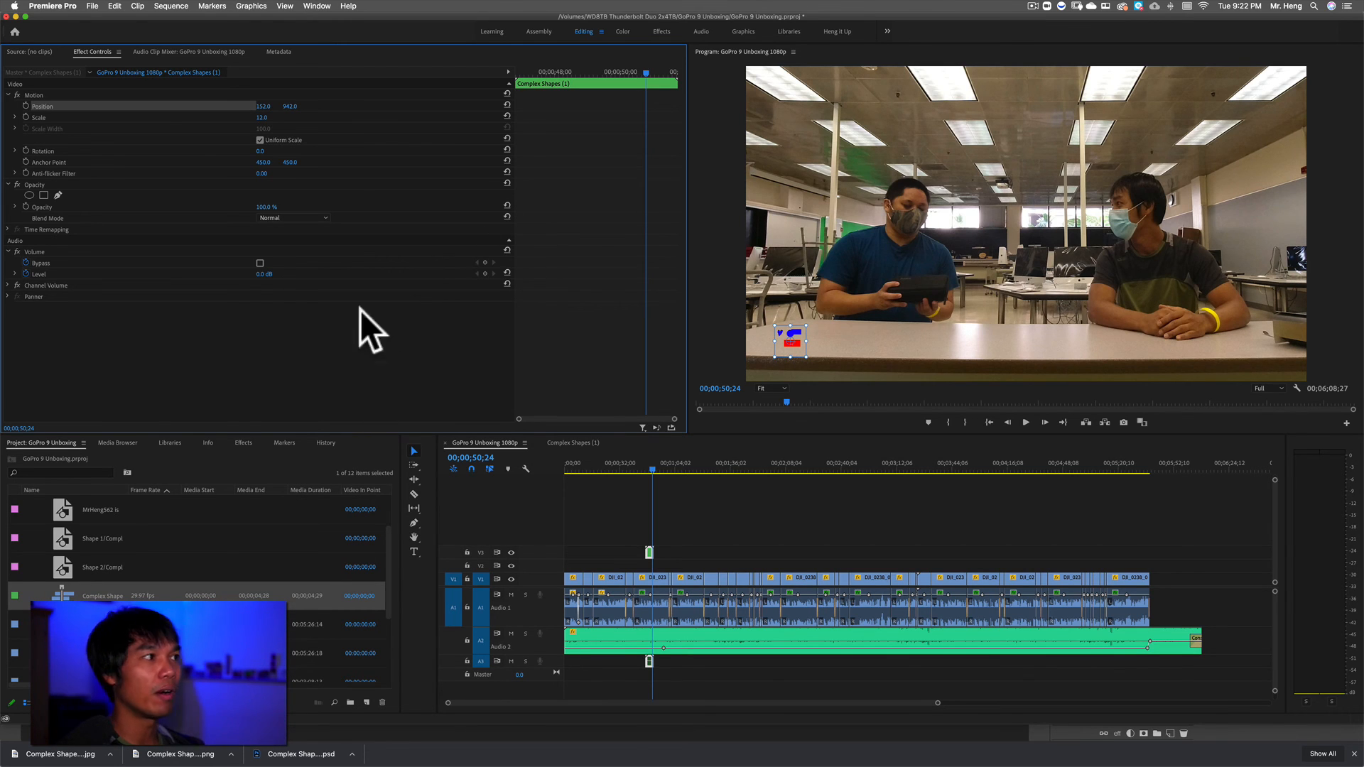
# Import Complex Shapes (1).jpg and Complex Shapes (1).png from the Downloads folder into the project
pyautogui.click(71, 753)
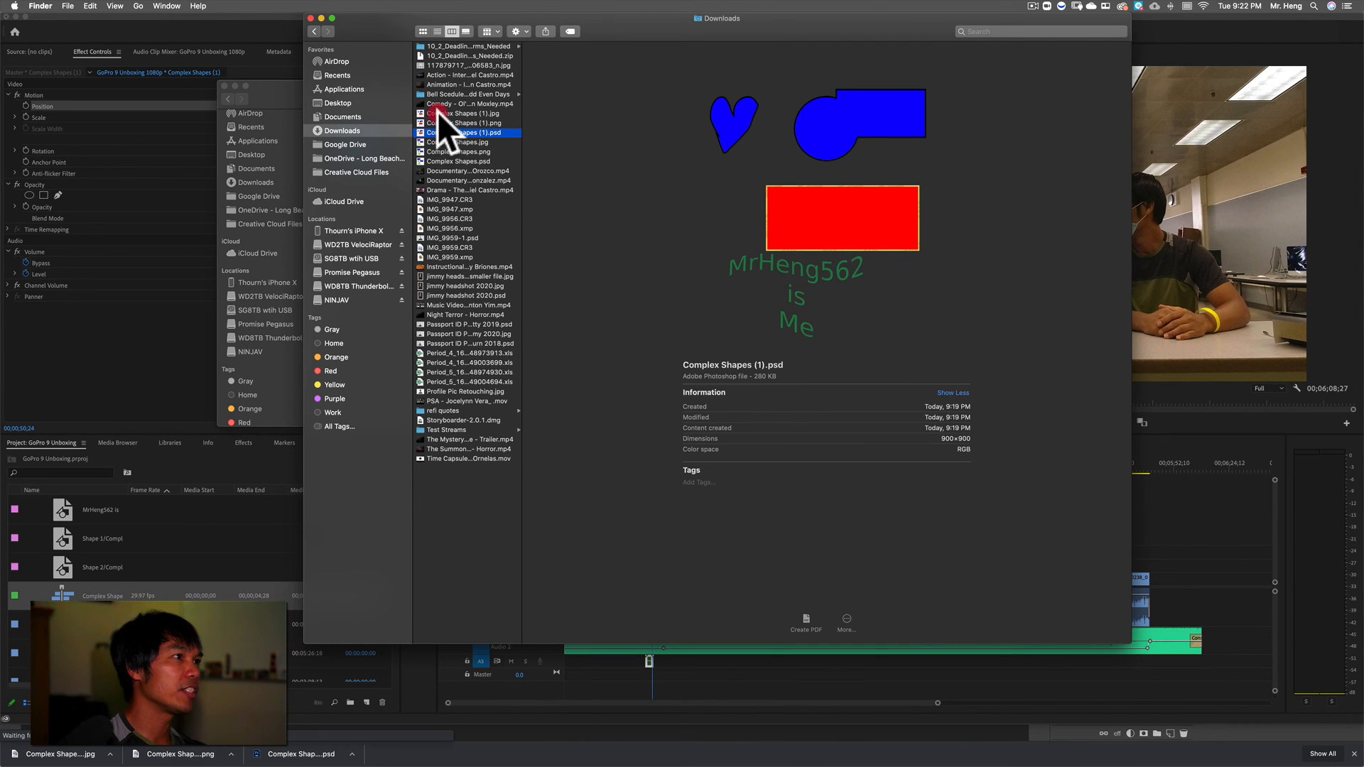
pyautogui.moveTo(438, 113); pyautogui.dragTo(193, 613)
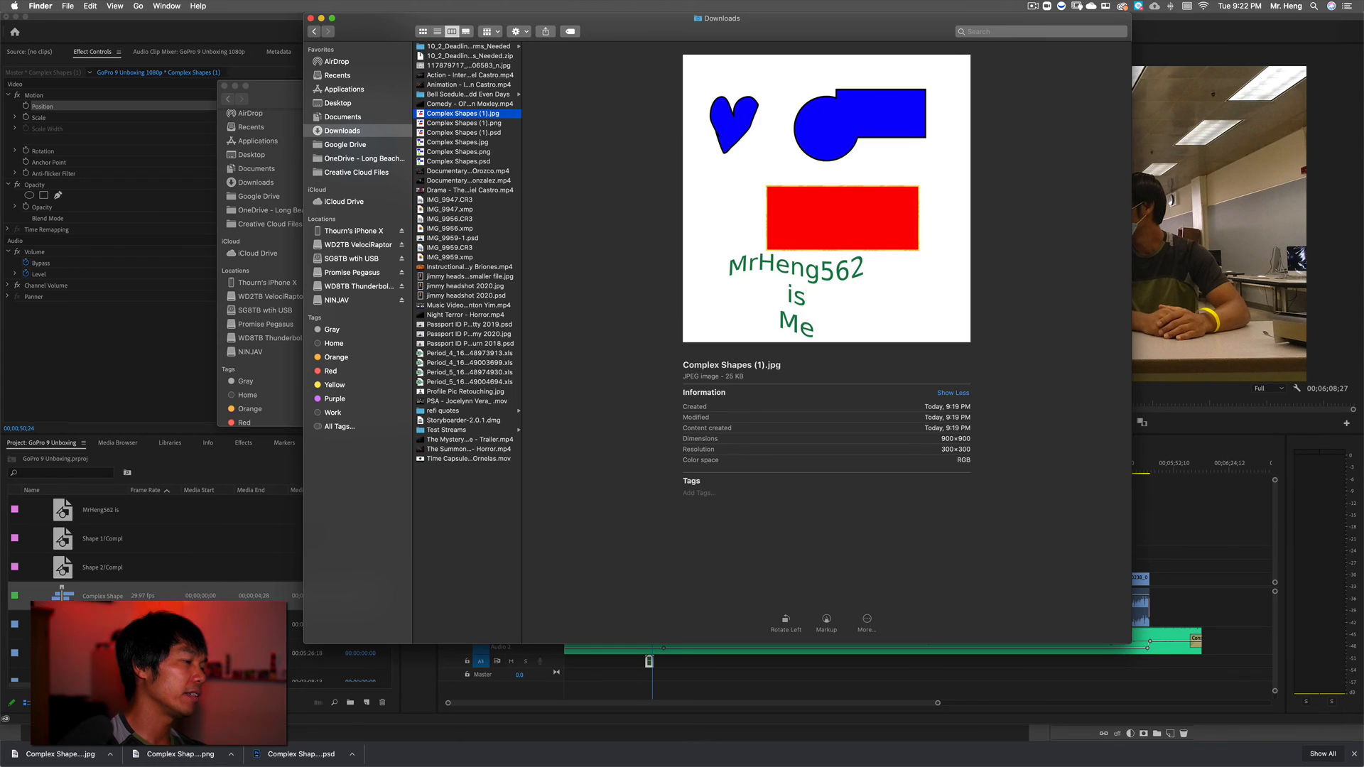
pyautogui.click(431, 124)
pyautogui.moveTo(423, 123); pyautogui.dragTo(220, 594)
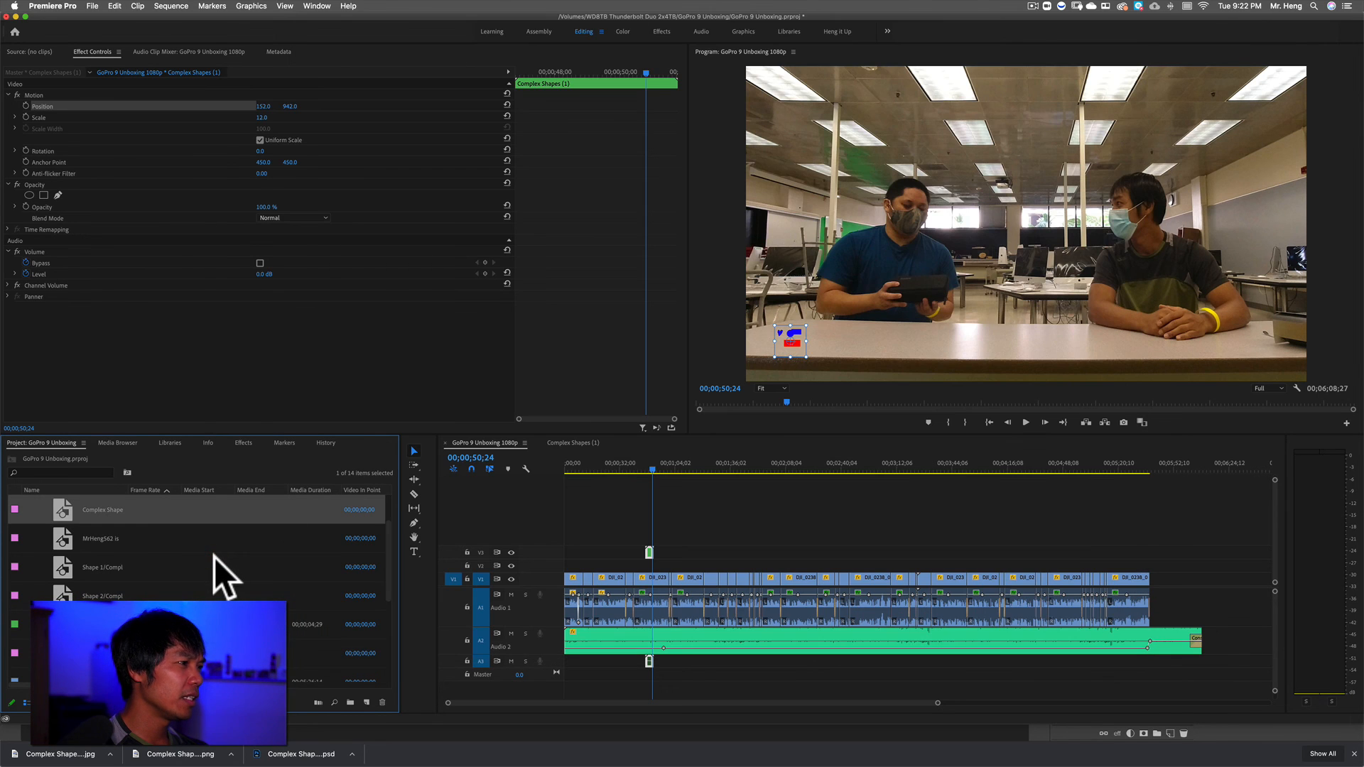
# Place the Complex Shapes (1) JPG on track V3 after the nested clip and preview it at 00;01;09;28
pyautogui.click(215, 557)
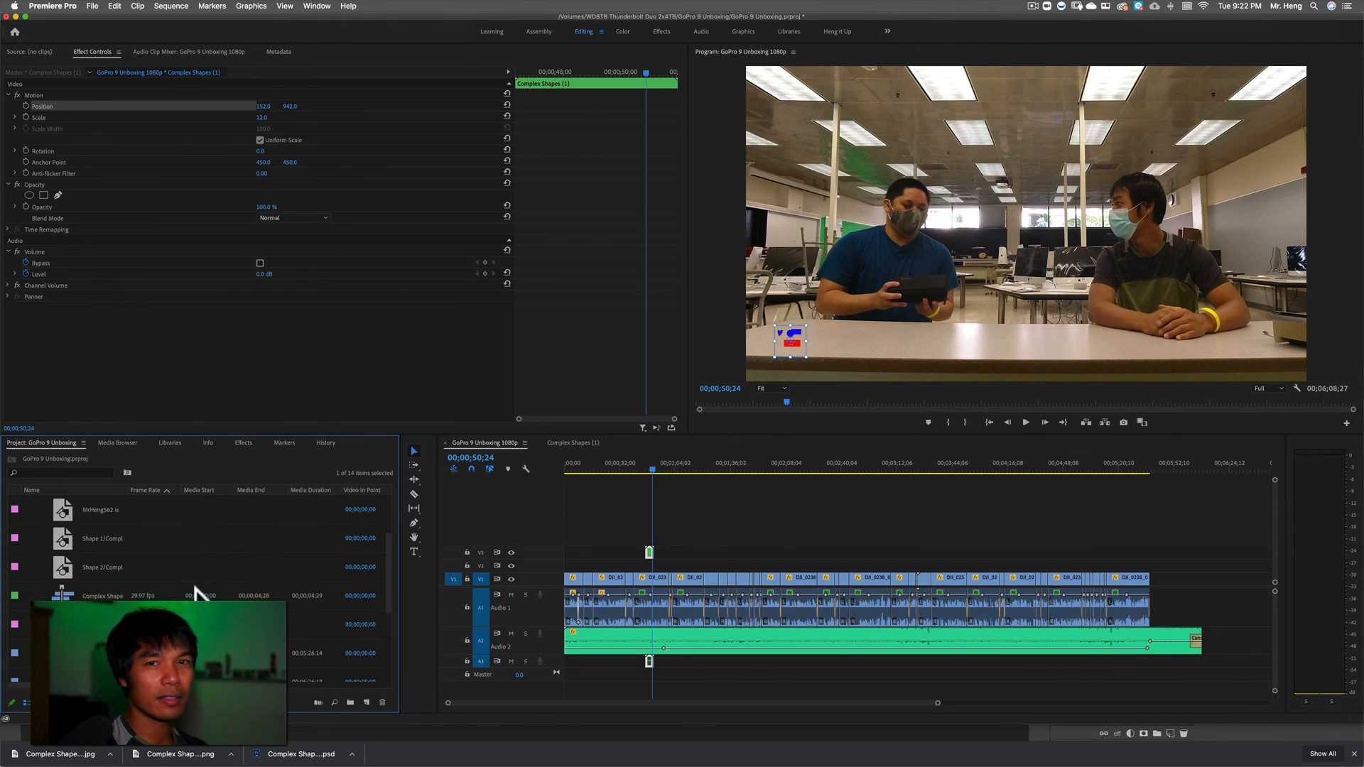
pyautogui.scroll(-1, 106, 541)
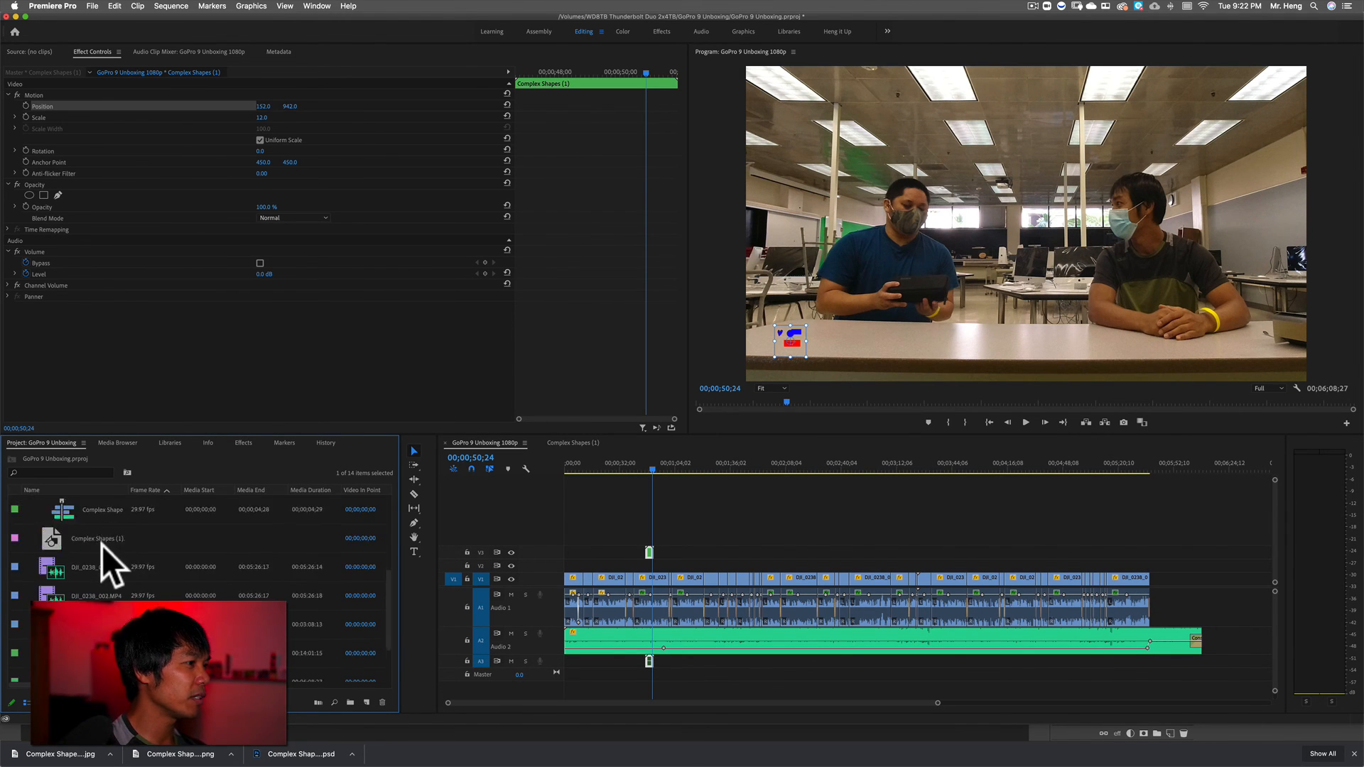
pyautogui.scroll(-3, 85, 540)
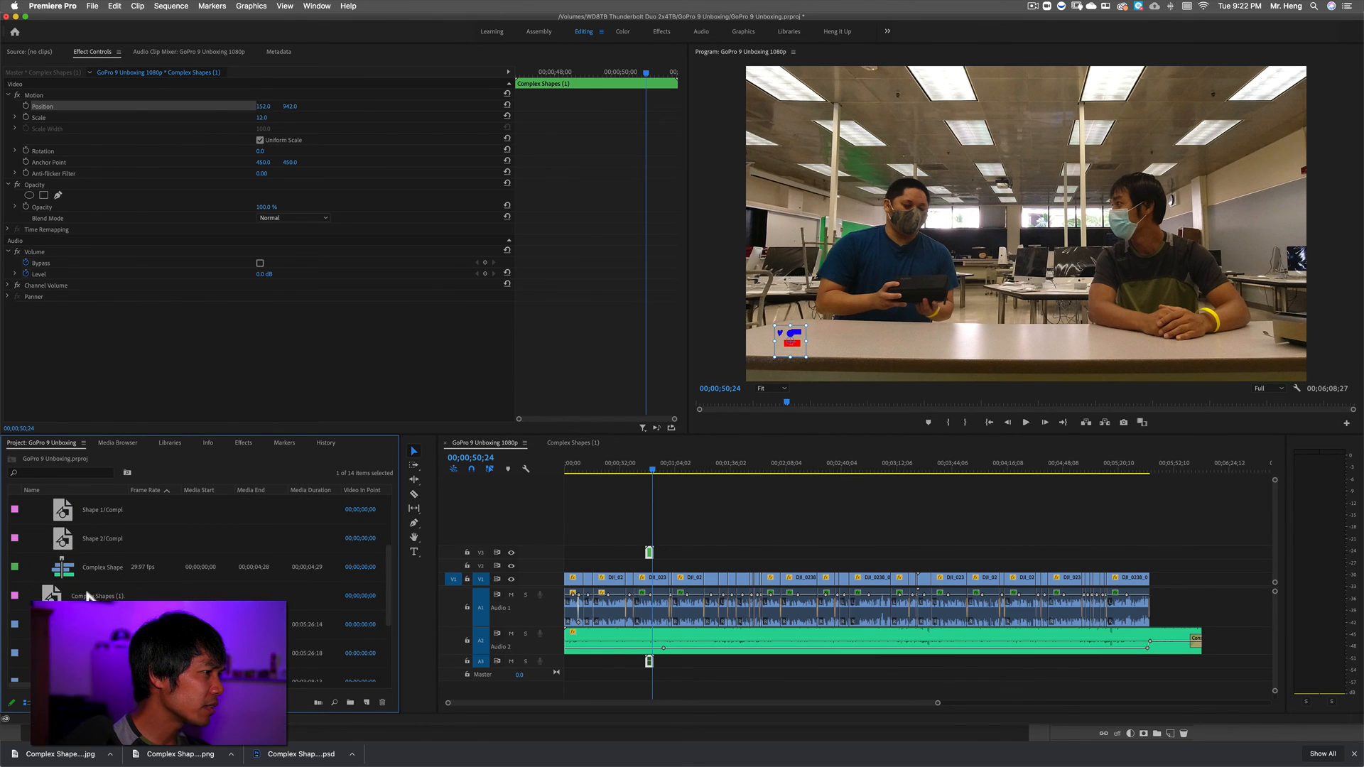
pyautogui.click(83, 597)
pyautogui.moveTo(51, 594); pyautogui.dragTo(683, 551)
pyautogui.click(683, 466)
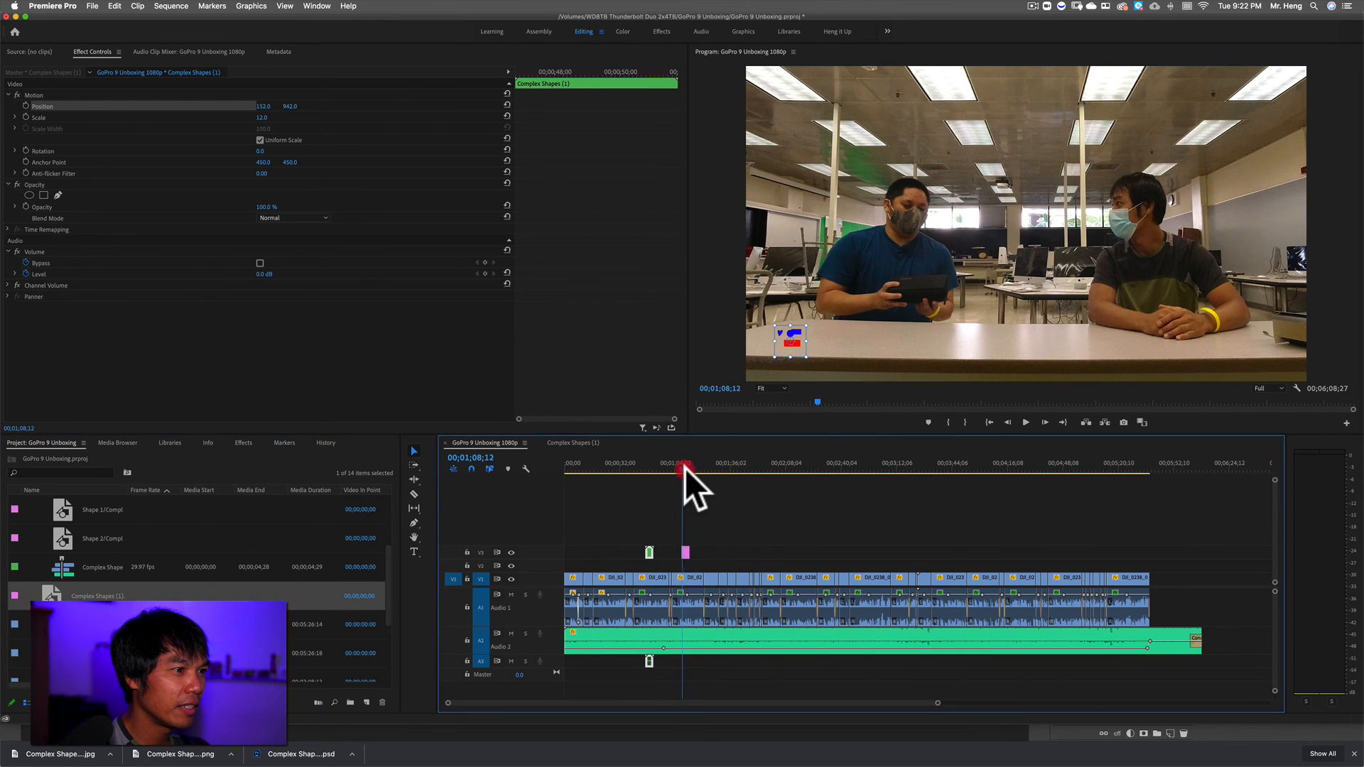
pyautogui.moveTo(684, 467); pyautogui.dragTo(685, 468)
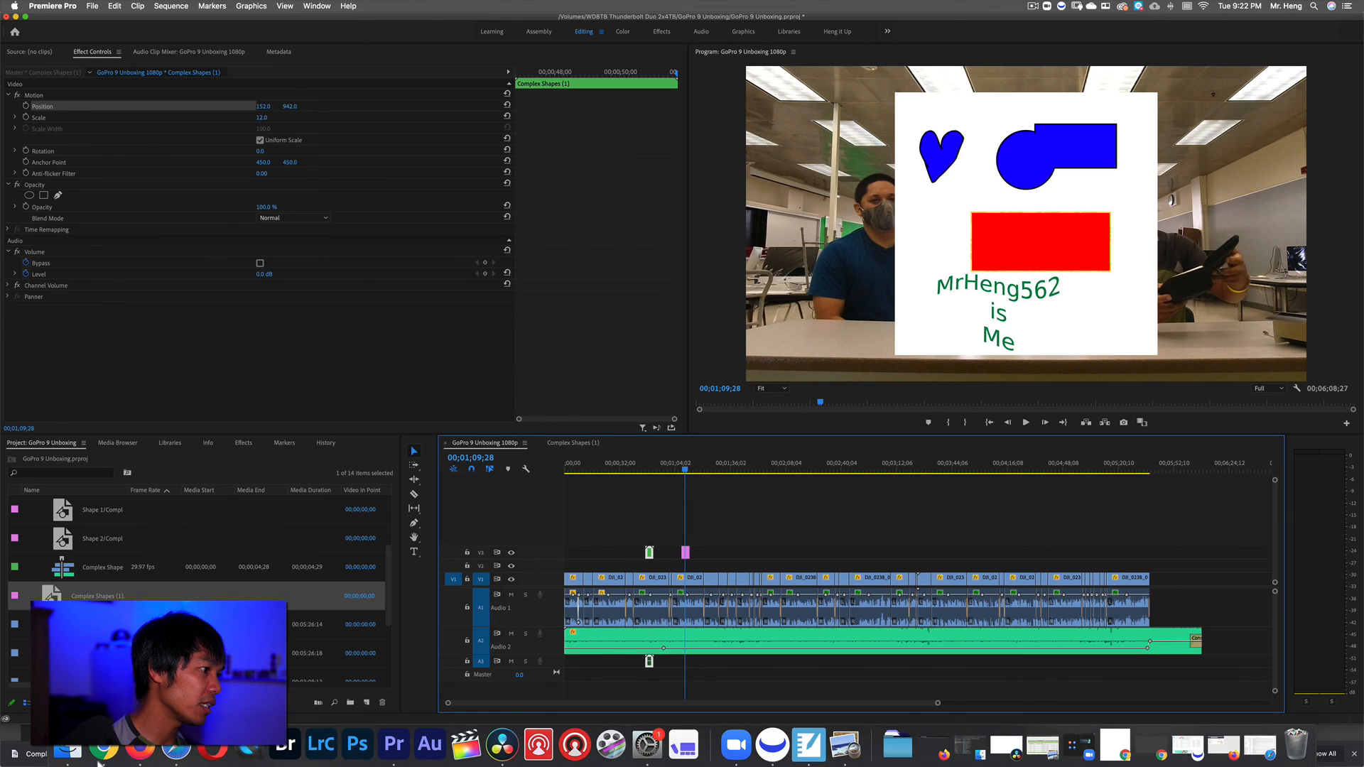
# Import Complex Shapes (1).png from Downloads again and place it on track V3 after the JPG, previewing it at 00;01;26;26
pyautogui.click(64, 751)
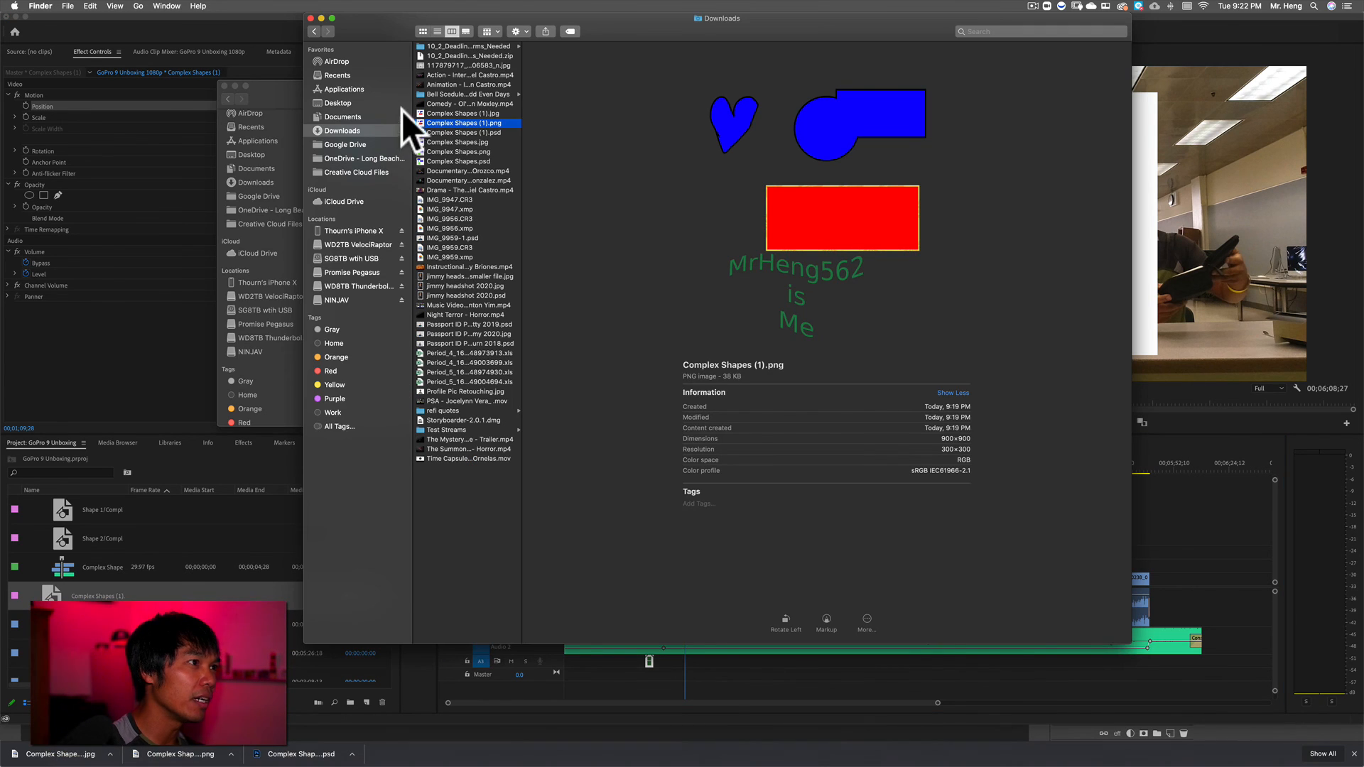
pyautogui.moveTo(426, 123); pyautogui.dragTo(227, 600)
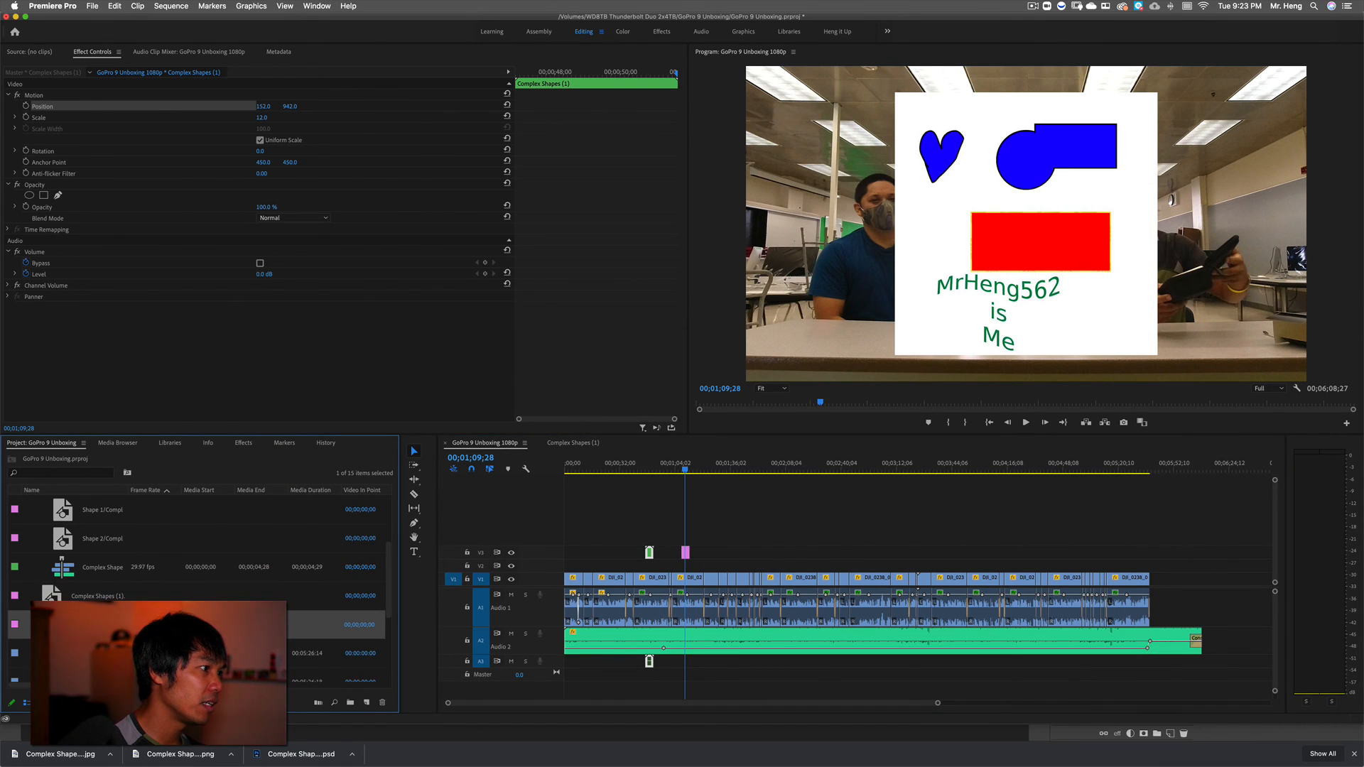
pyautogui.moveTo(306, 624); pyautogui.dragTo(711, 553)
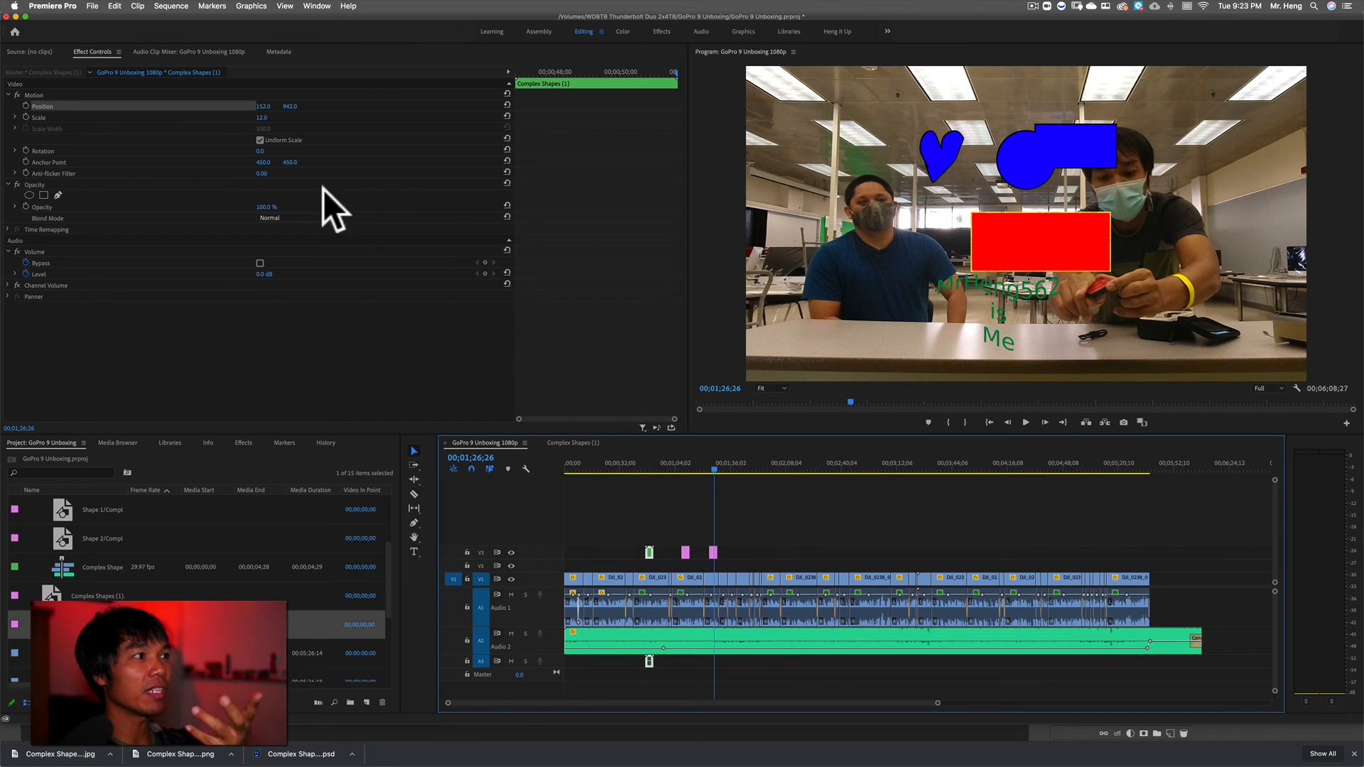
# Scale the PNG clip to 19 and position it at 1829, 967 near the lower-right corner of the video frame
pyautogui.click(713, 552)
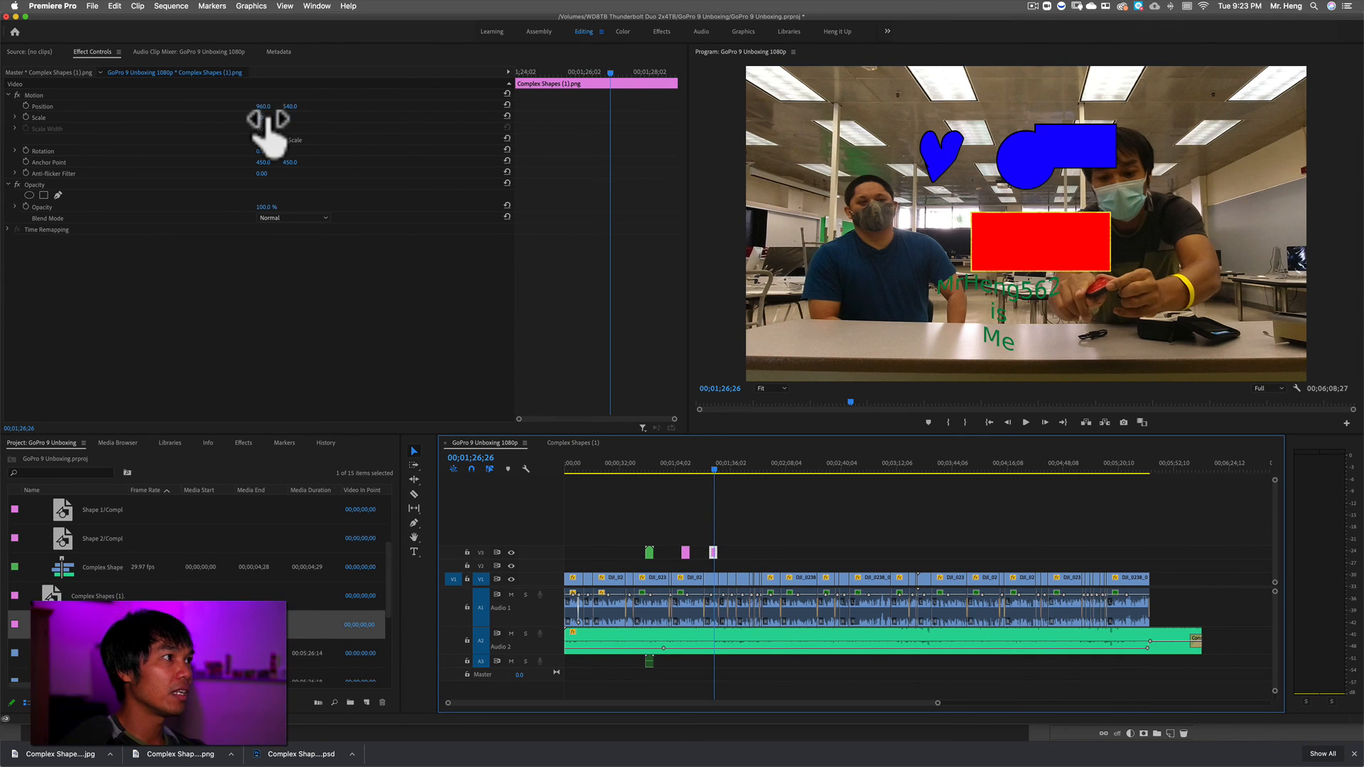
pyautogui.moveTo(263, 117); pyautogui.dragTo(381, 108)
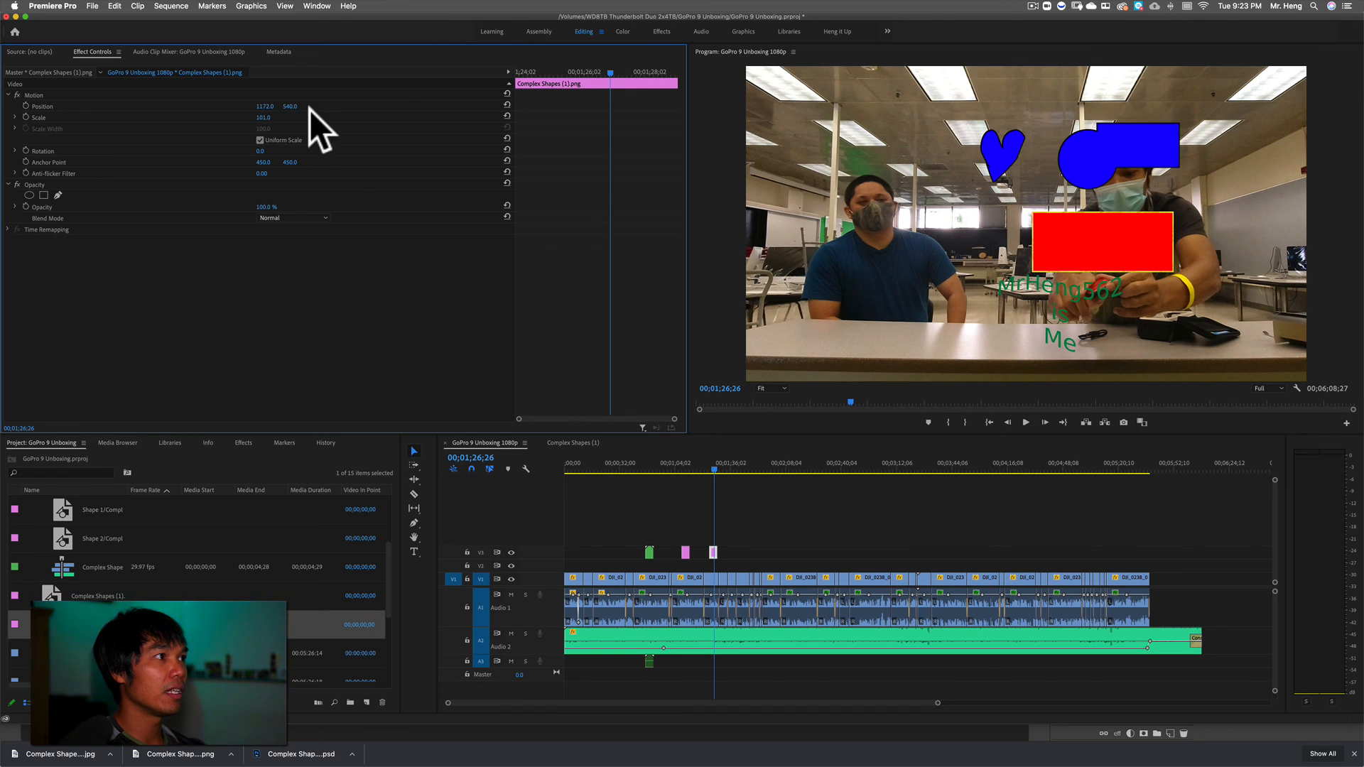
pyautogui.moveTo(289, 107)
pyautogui.mouseDown()
pyautogui.moveTo(329, 107)
pyautogui.moveTo(274, 125)
pyautogui.mouseUp()
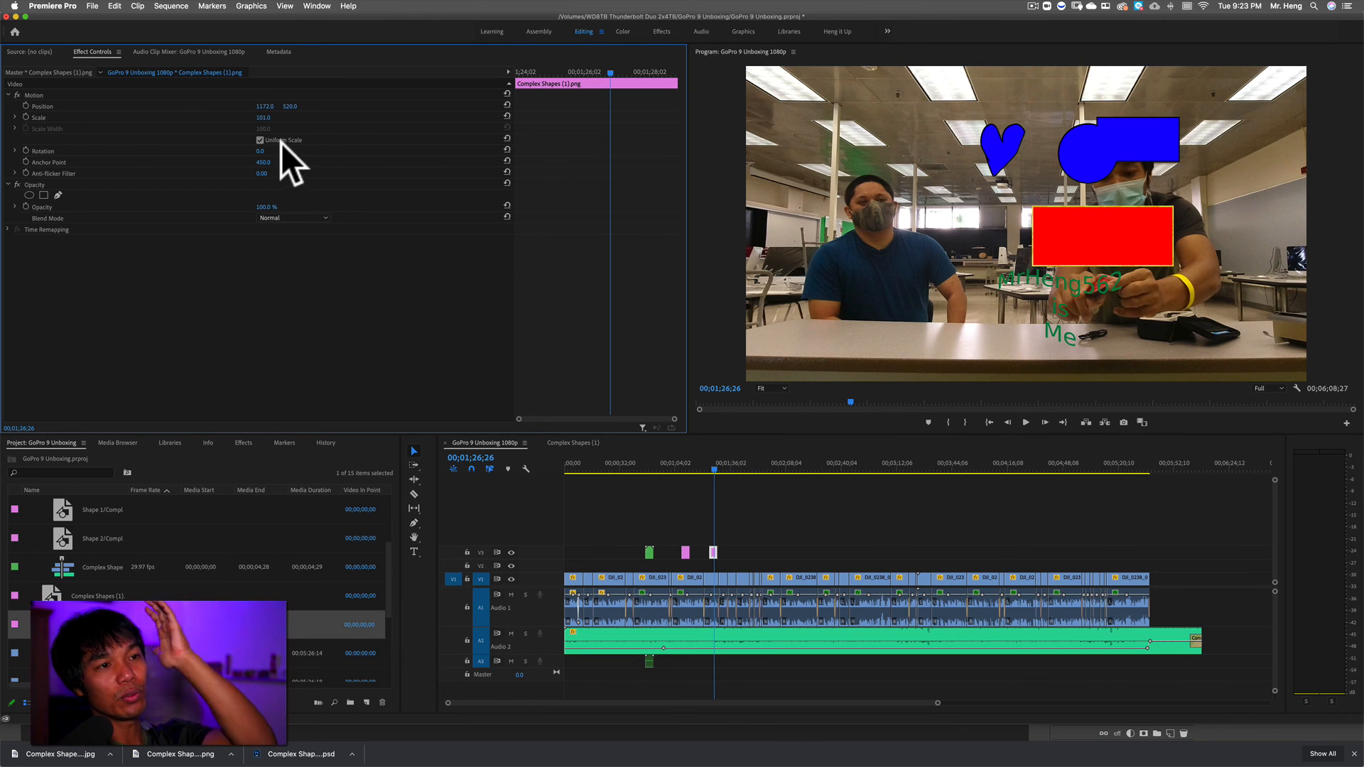
pyautogui.moveTo(266, 118)
pyautogui.mouseDown()
pyautogui.moveTo(284, 117)
pyautogui.moveTo(220, 118)
pyautogui.moveTo(291, 106)
pyautogui.moveTo(270, 107)
pyautogui.mouseUp()
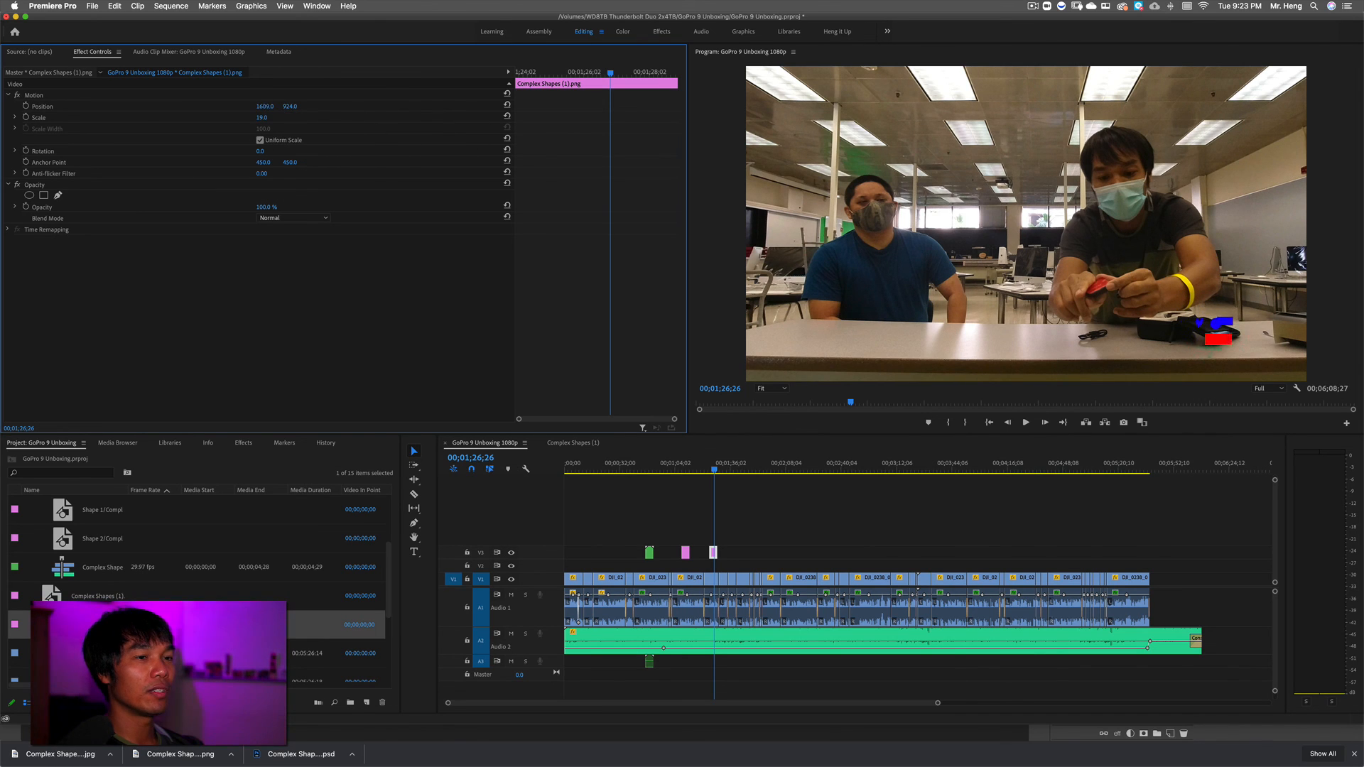
pyautogui.moveTo(265, 106); pyautogui.dragTo(296, 107)
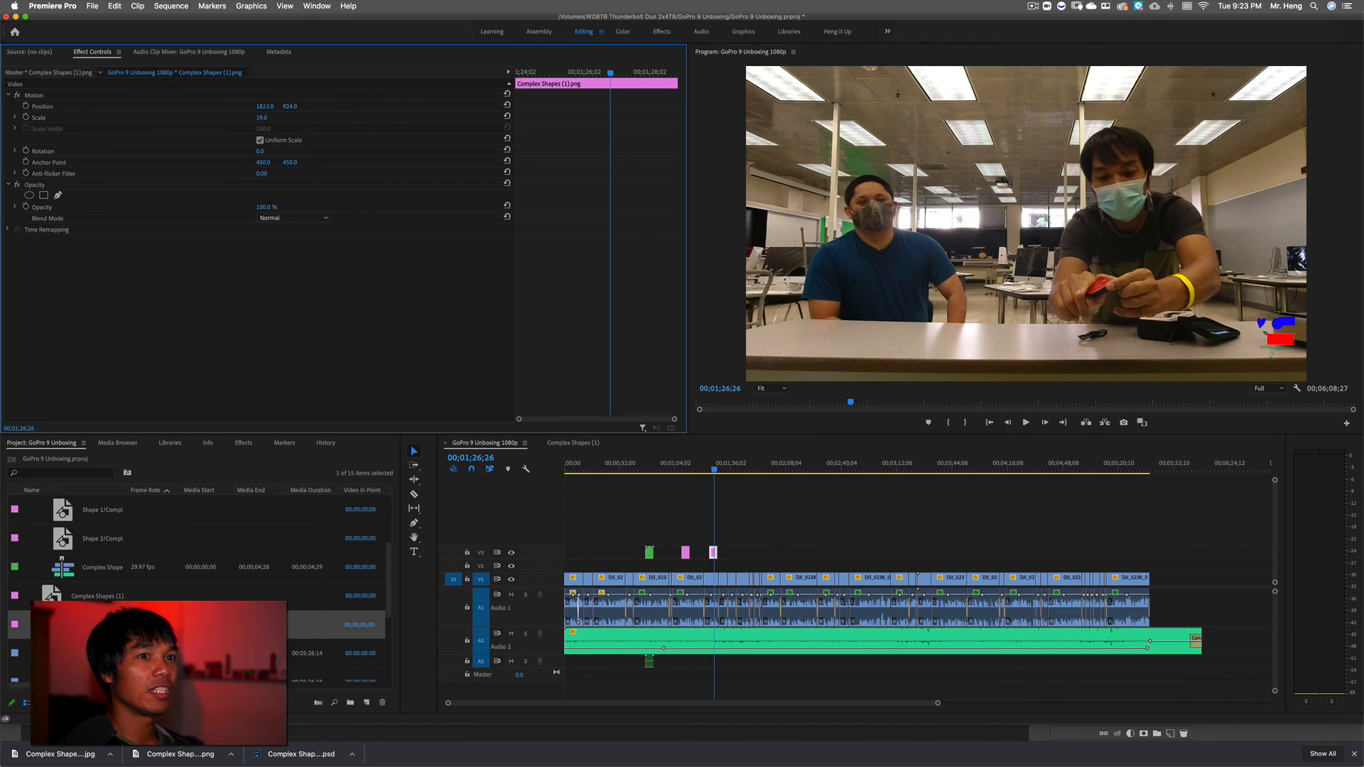
pyautogui.moveTo(265, 107); pyautogui.dragTo(297, 107)
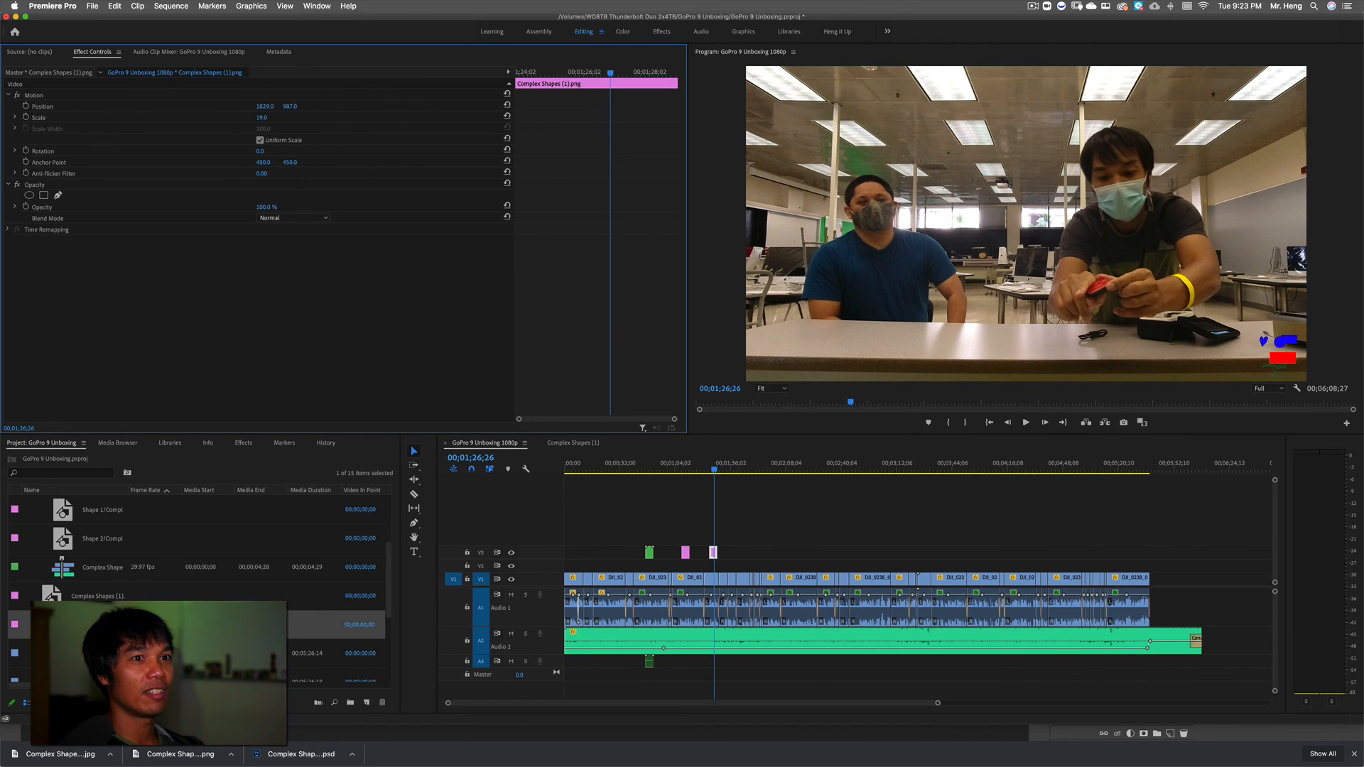